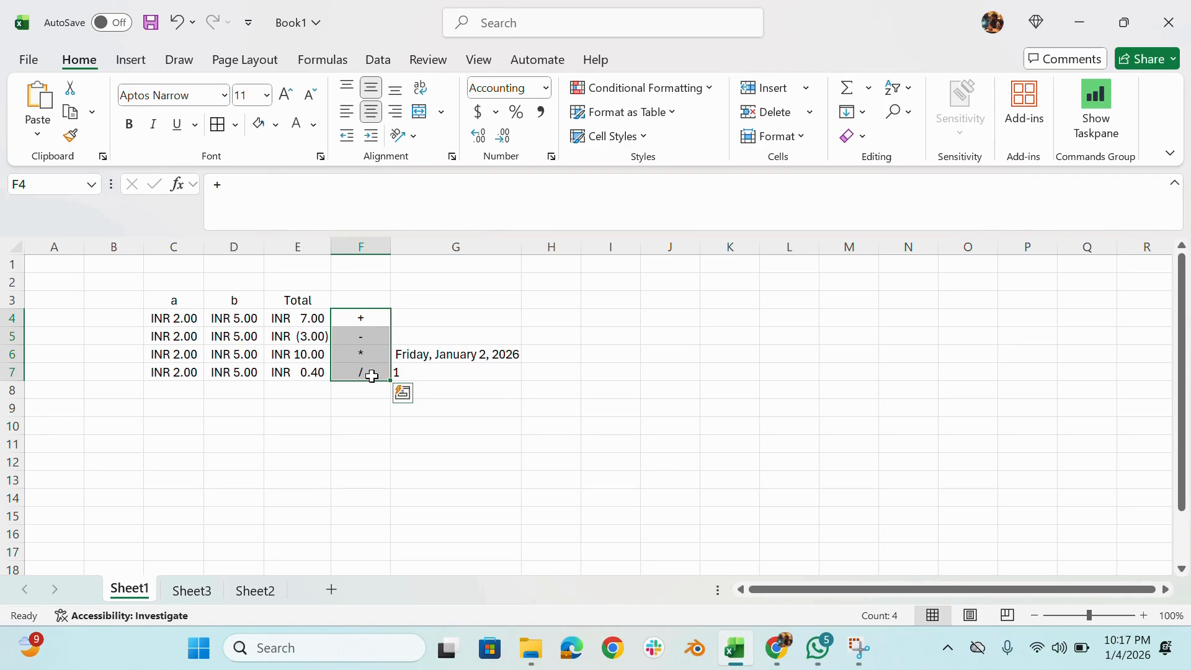
# On Sheet3, copy the cell formatting of Sumif in B1 onto the Sum cell in A1
pyautogui.click(239, 594)
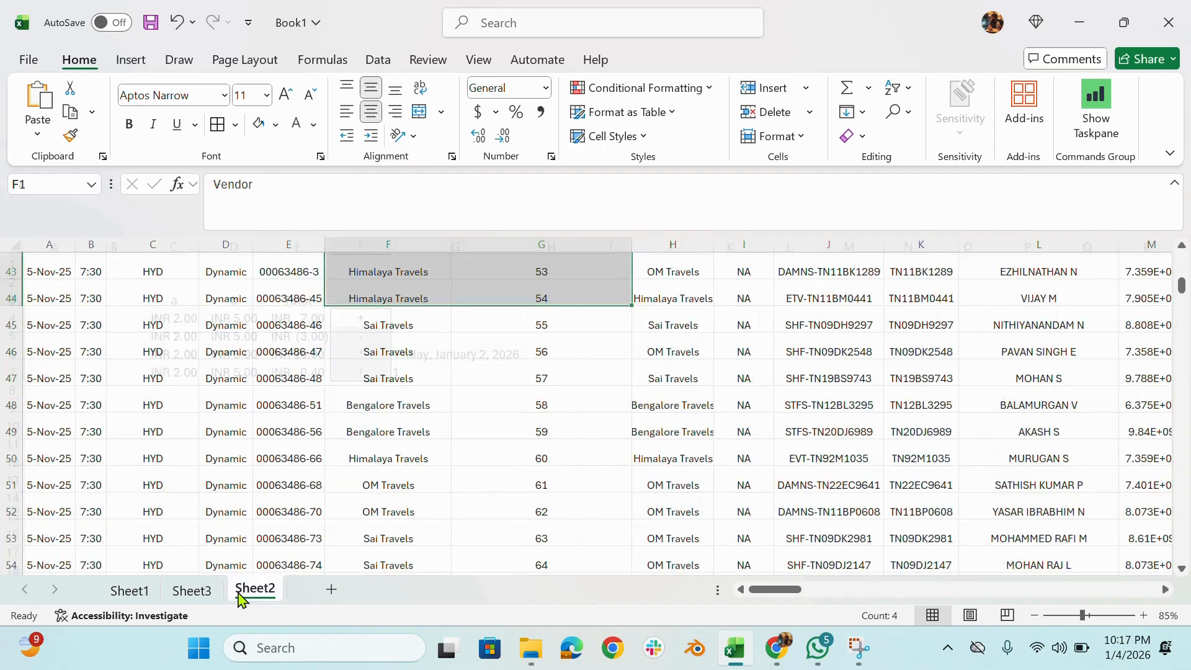
pyautogui.click(195, 594)
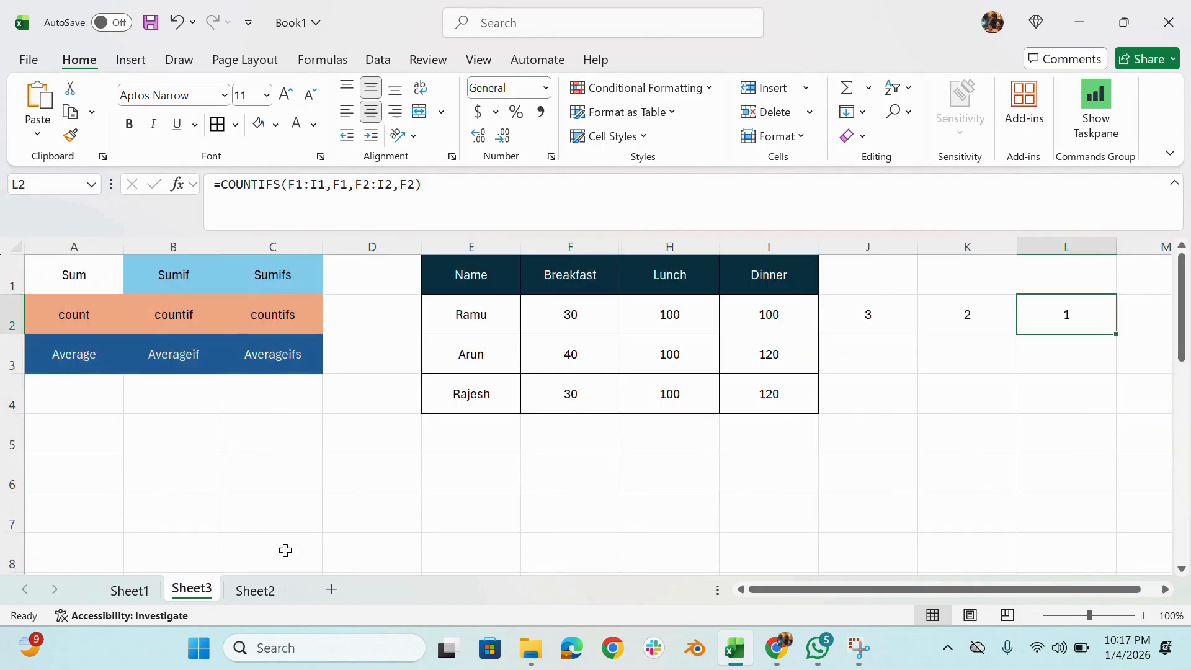
pyautogui.moveTo(57, 259); pyautogui.dragTo(258, 276)
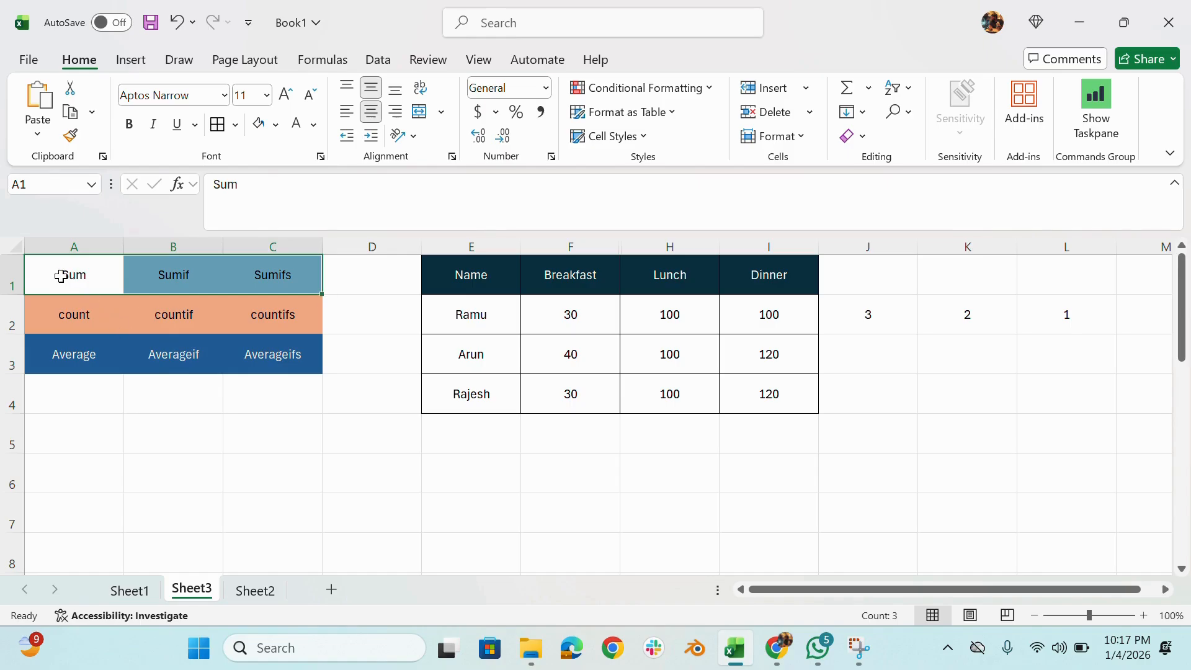
pyautogui.click(149, 275)
pyautogui.click(70, 135)
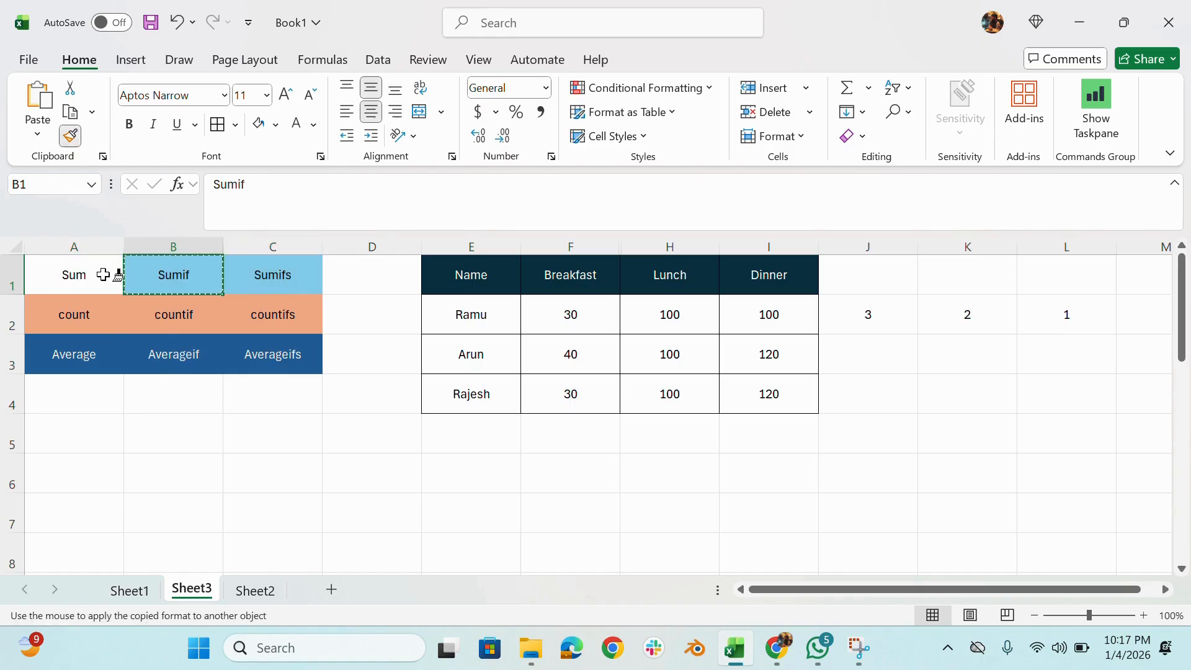
pyautogui.click(102, 272)
# Look over the function names in A1:C1 and the meal table in E1:I4
pyautogui.click(130, 347)
pyautogui.click(91, 282)
pyautogui.moveTo(92, 283); pyautogui.dragTo(275, 276)
pyautogui.click(483, 283)
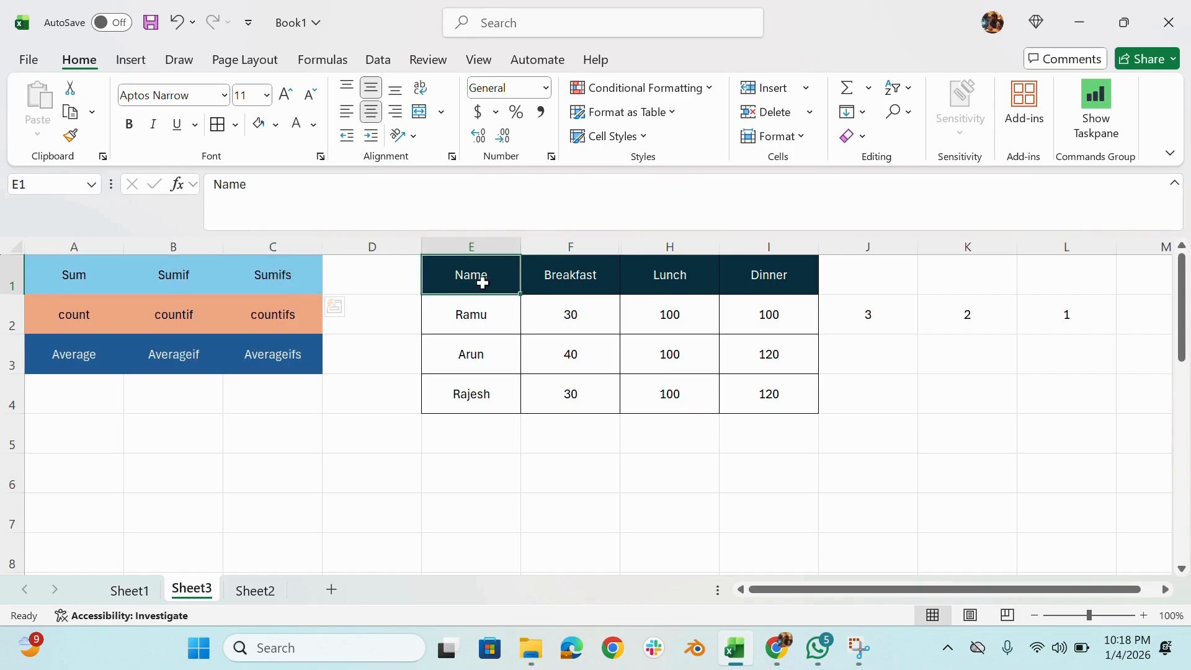
pyautogui.moveTo(483, 283); pyautogui.dragTo(738, 393)
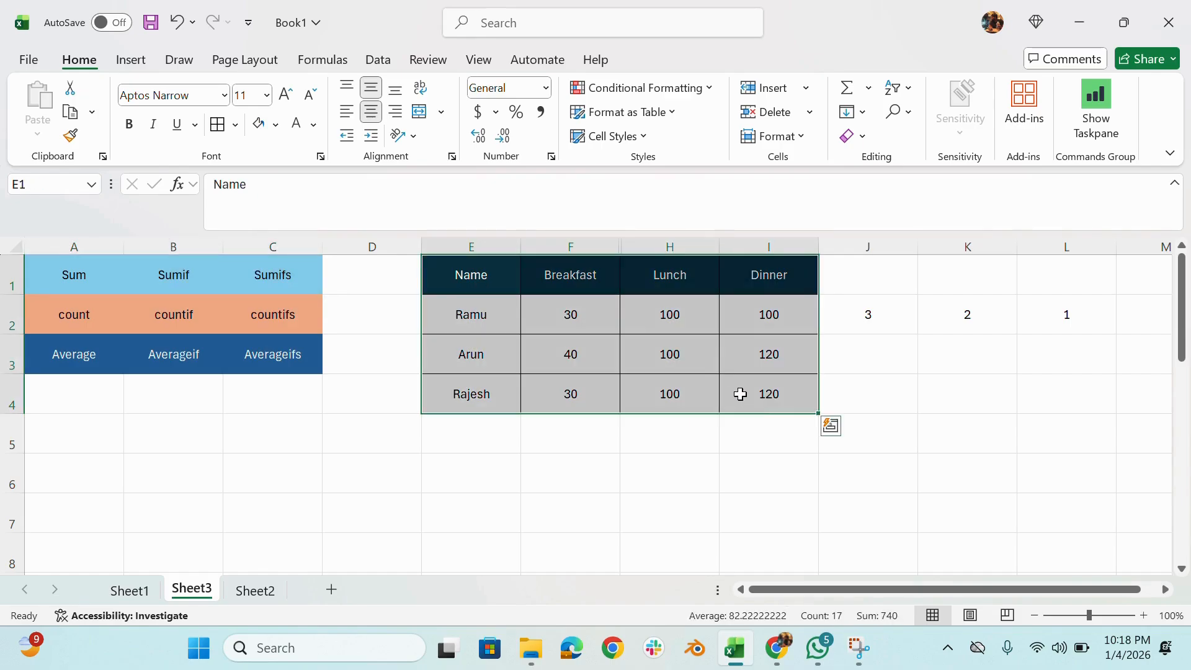
pyautogui.click(465, 276)
pyautogui.click(505, 366)
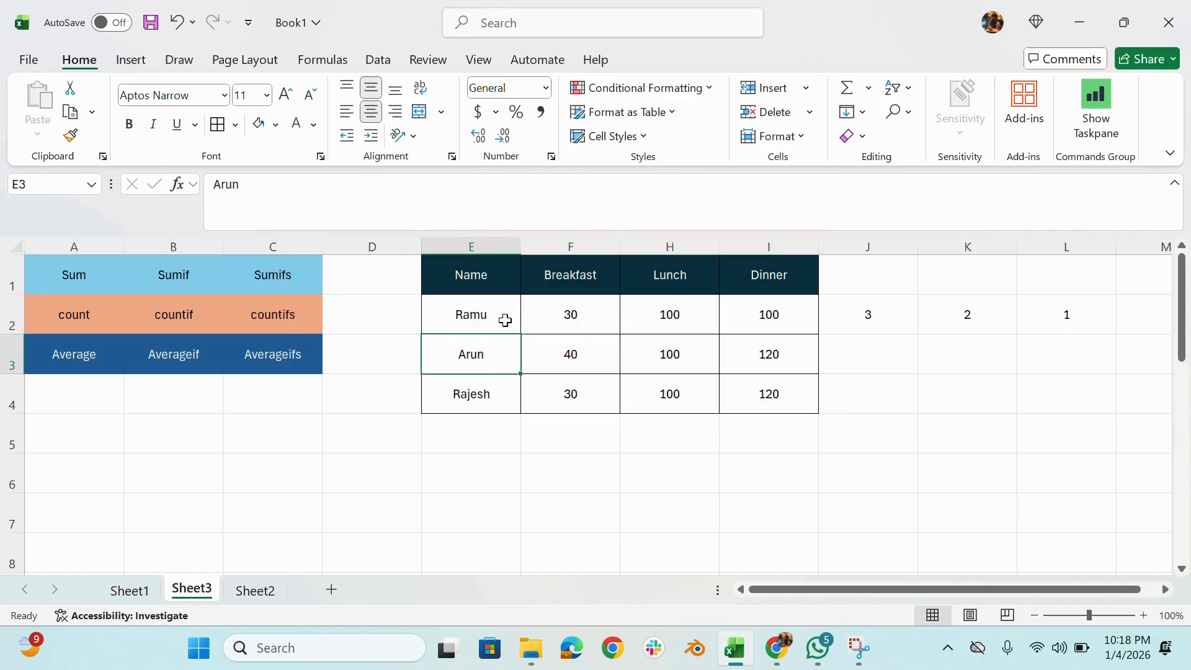
pyautogui.click(486, 273)
pyautogui.moveTo(468, 241); pyautogui.dragTo(792, 239)
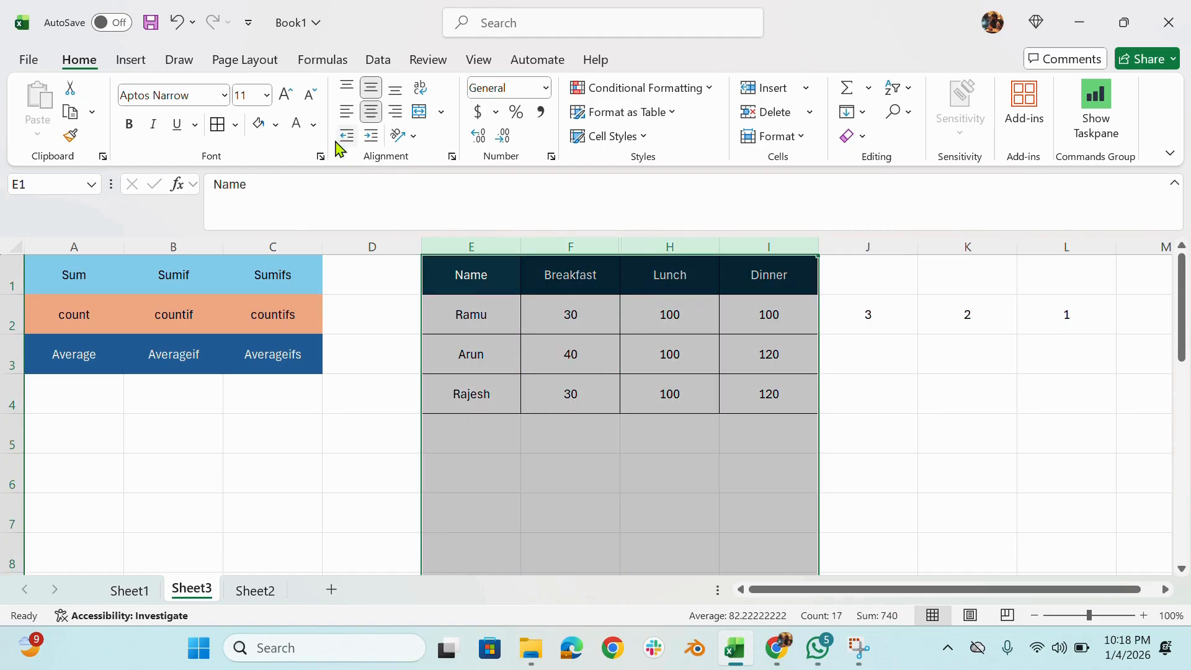
pyautogui.click(477, 352)
# Give the meal table's header row E1:I1 a white fill and black font
pyautogui.moveTo(462, 276); pyautogui.dragTo(813, 280)
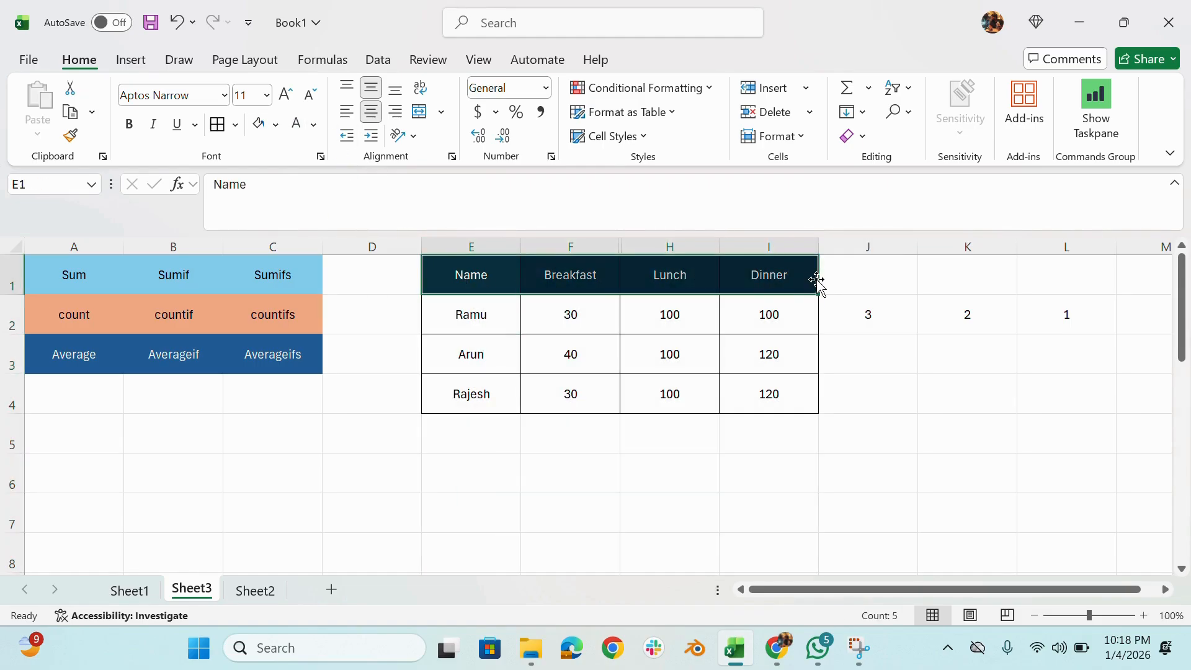
pyautogui.click(258, 124)
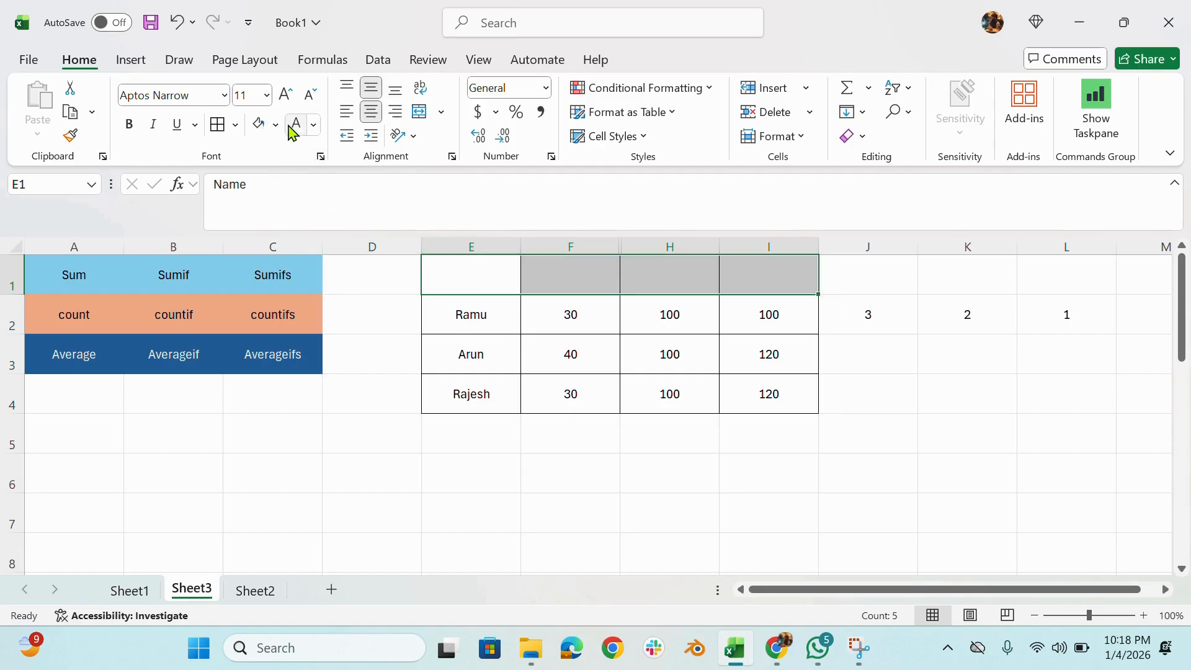
pyautogui.click(313, 124)
pyautogui.click(325, 206)
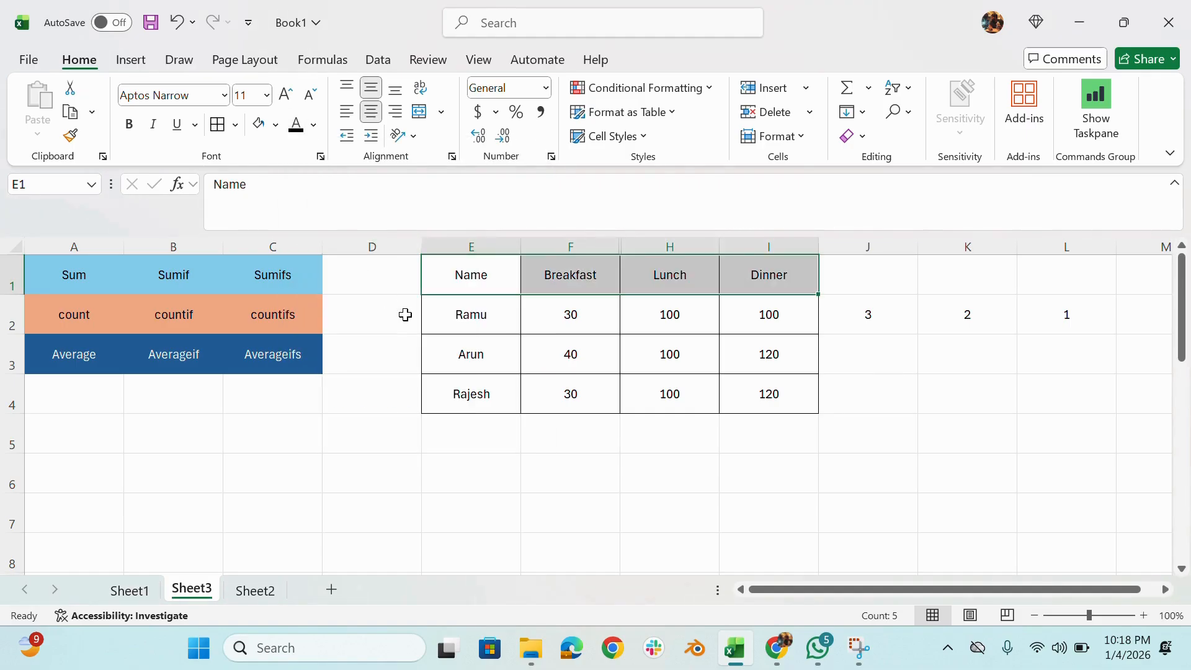
pyautogui.click(275, 124)
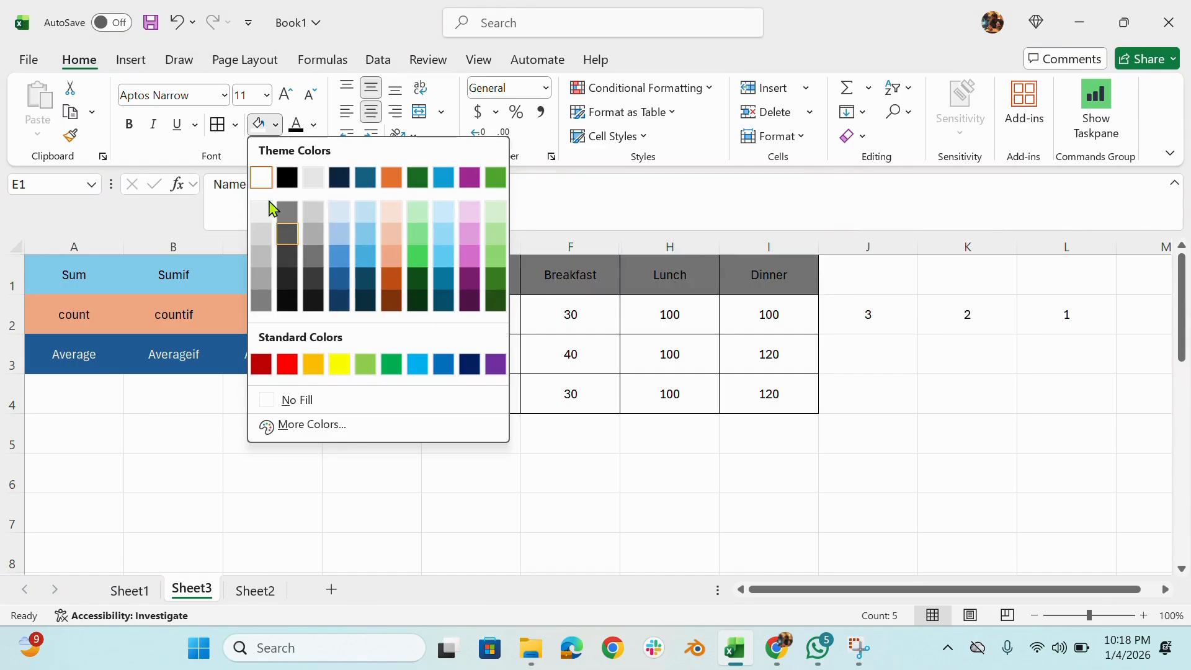
pyautogui.click(261, 177)
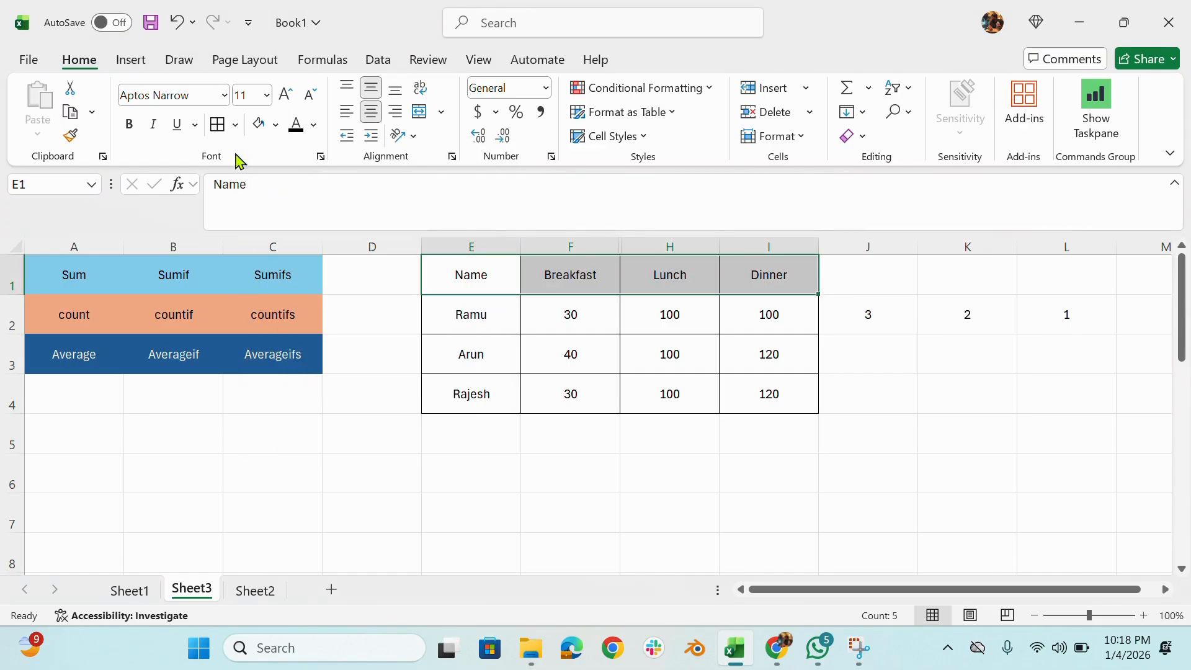
# Fill the meal table's header row E1:I1 with the darkest Dark Teal, Accent 1 shade
pyautogui.click(276, 125)
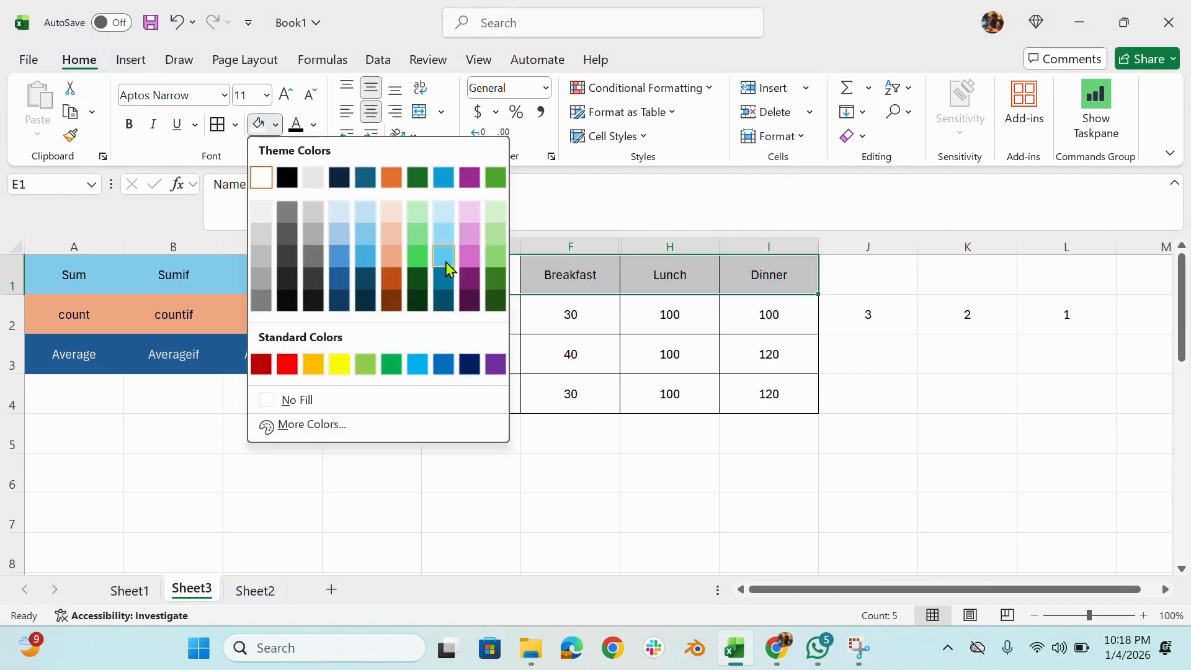
pyautogui.click(364, 301)
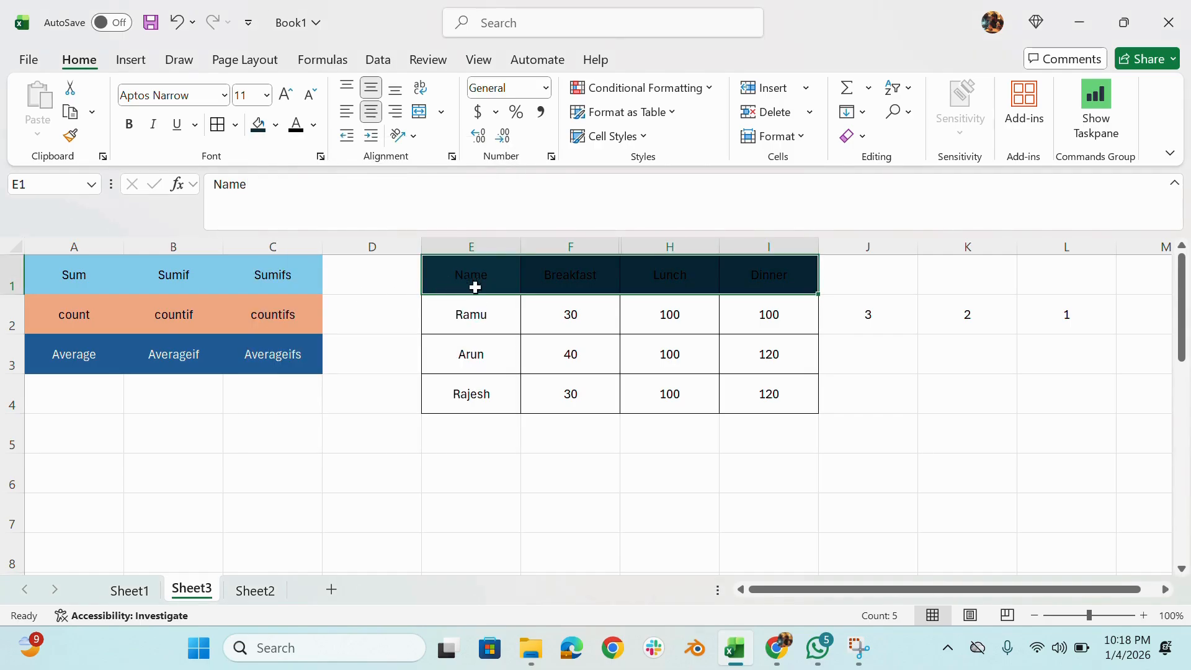
pyautogui.press('Down')
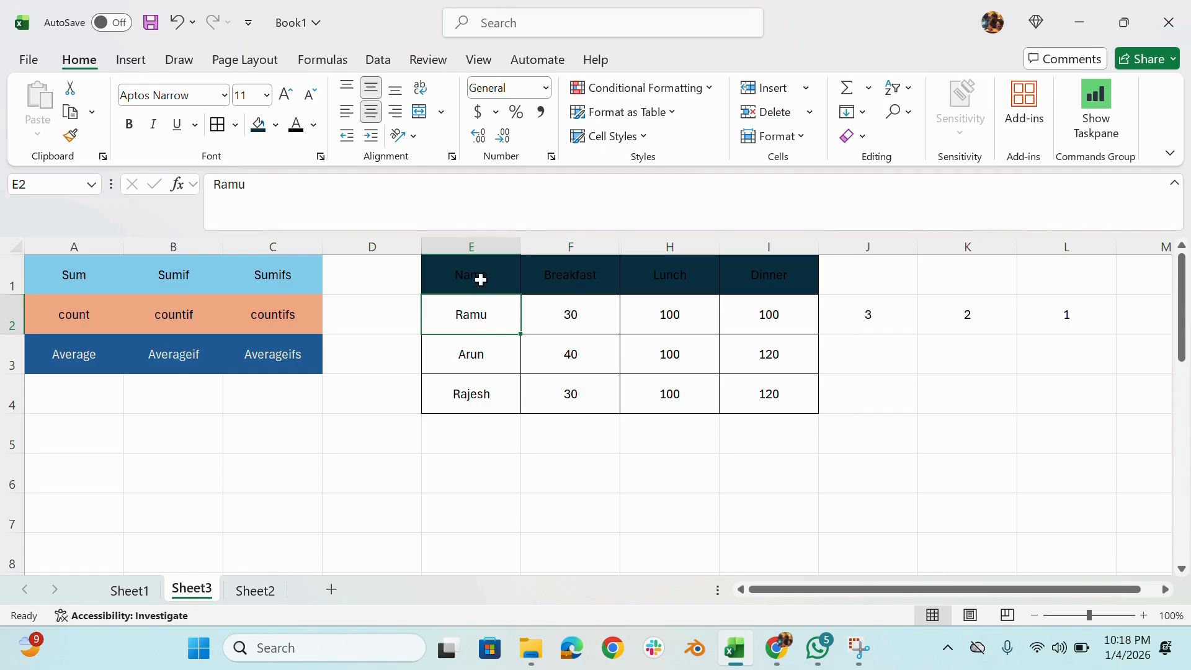
# Set the font color of the header row E1:I1 to white
pyautogui.moveTo(481, 279); pyautogui.dragTo(761, 277)
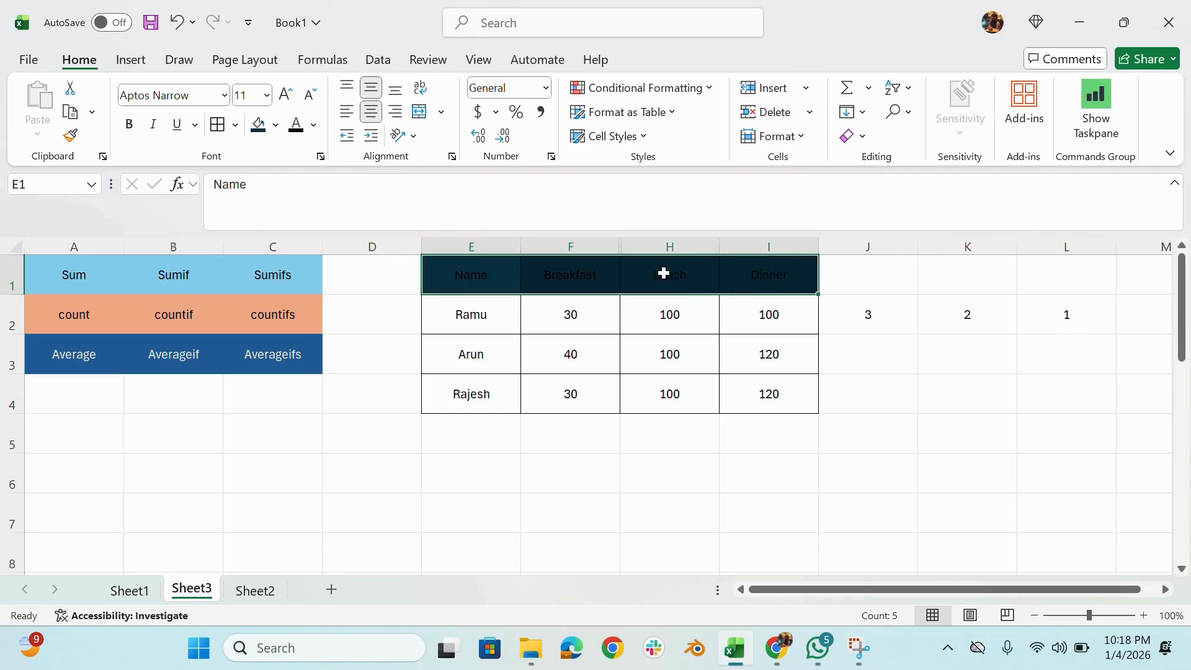
pyautogui.click(314, 126)
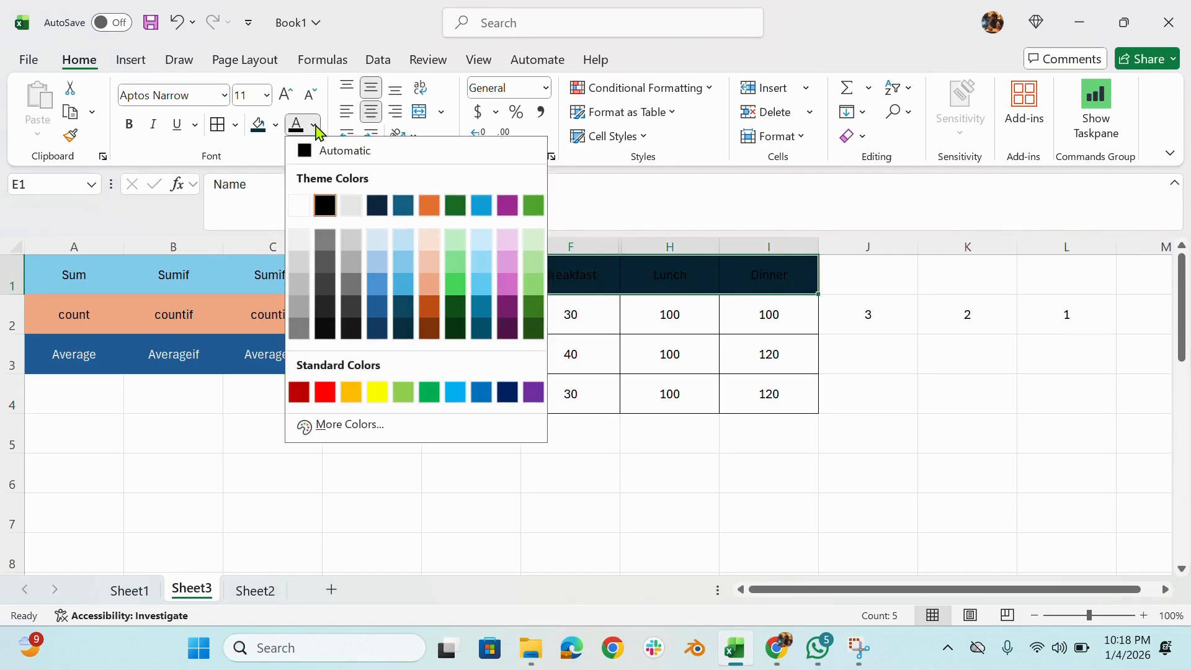
pyautogui.click(303, 206)
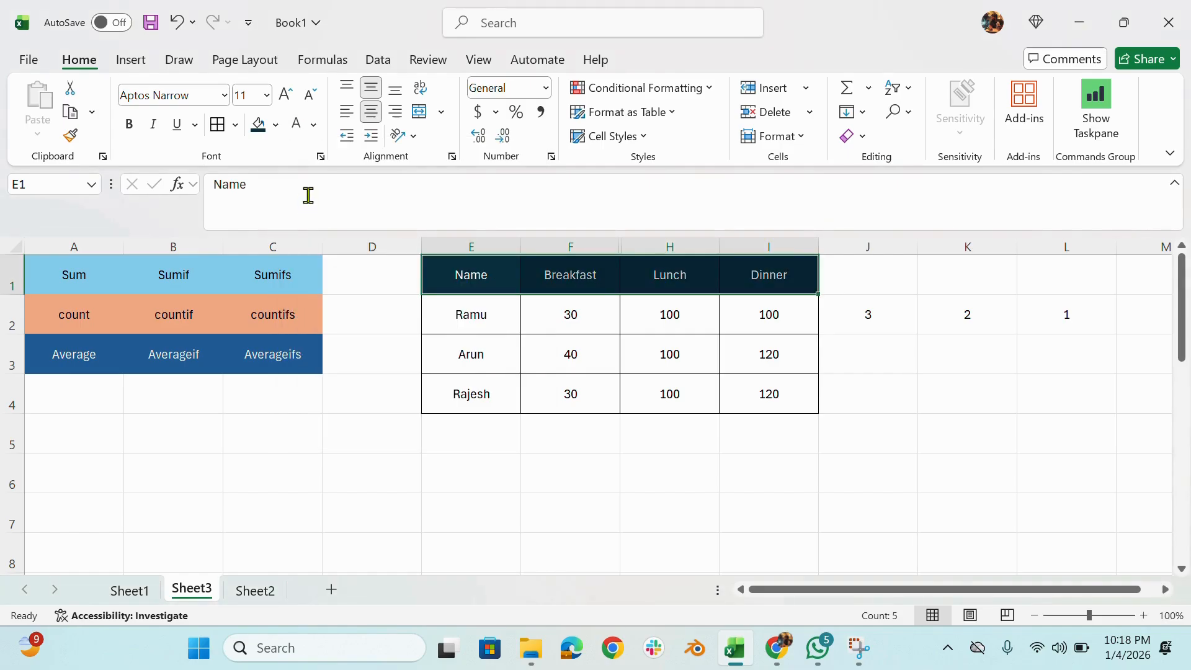
pyautogui.click(314, 127)
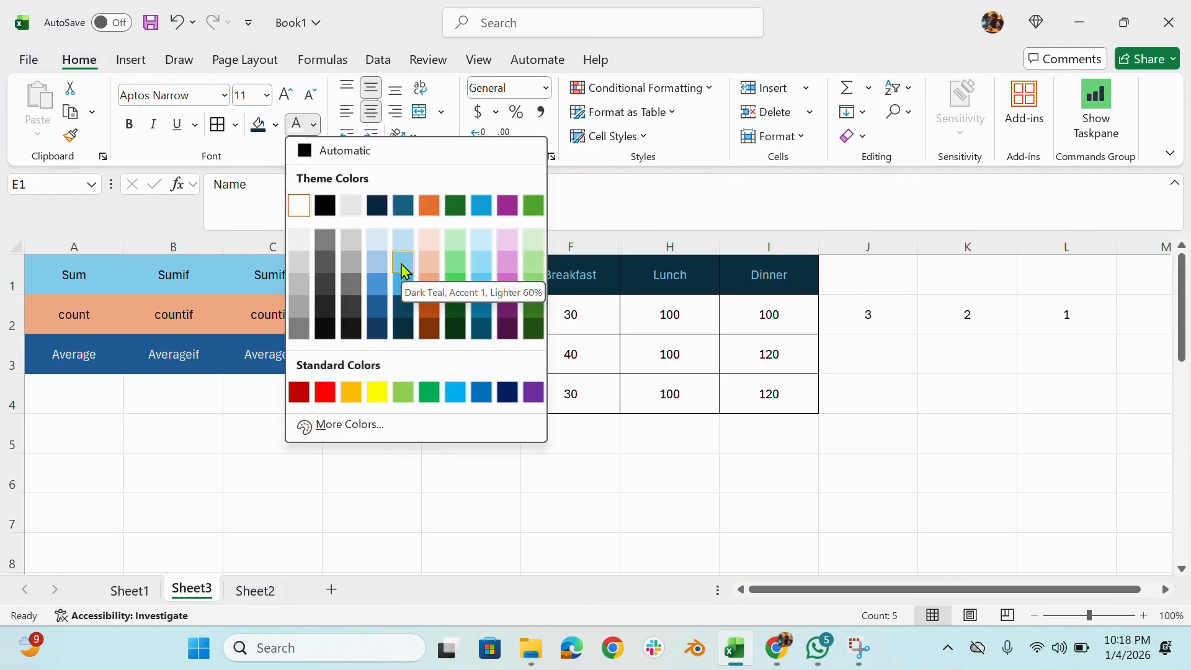
pyautogui.click(299, 206)
pyautogui.press('Down')
pyautogui.press('Down')
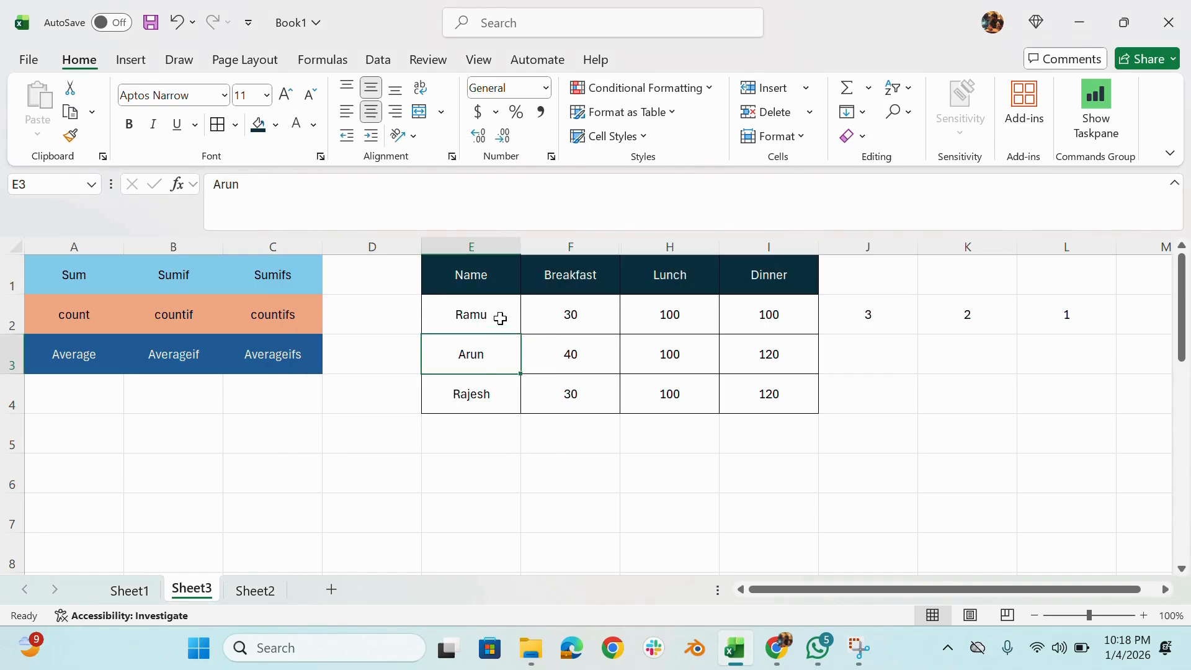
pyautogui.click(499, 315)
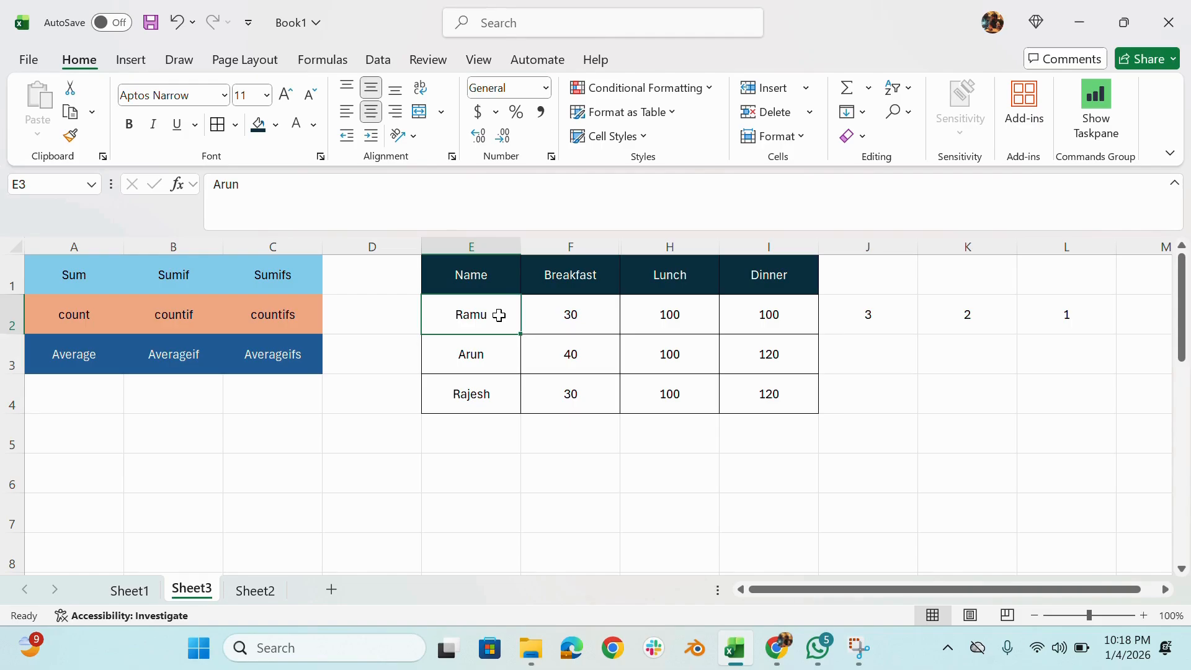
pyautogui.moveTo(499, 315); pyautogui.dragTo(797, 393)
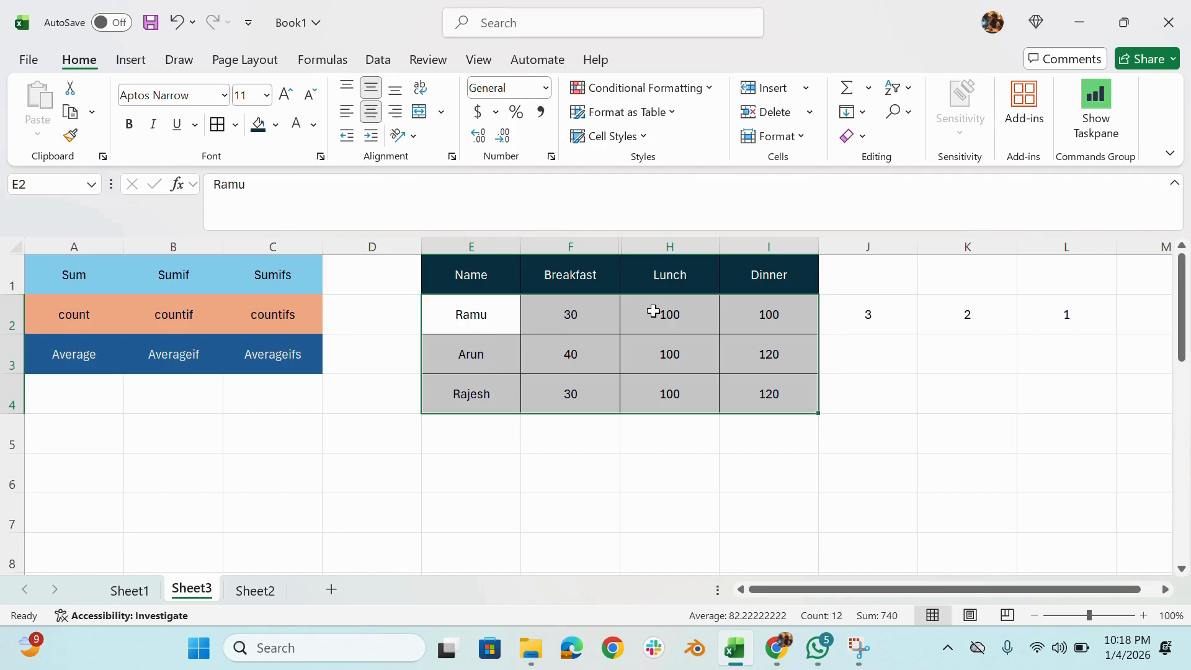
pyautogui.click(588, 248)
pyautogui.moveTo(588, 249); pyautogui.dragTo(771, 246)
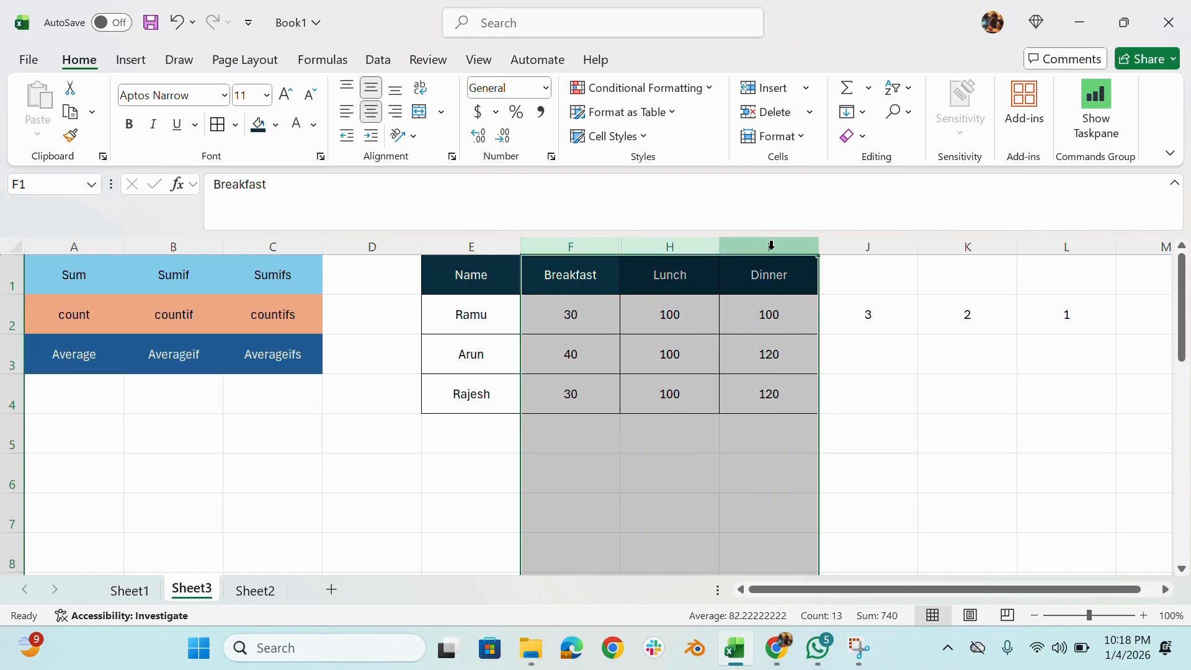
pyautogui.click(587, 282)
pyautogui.click(670, 276)
pyautogui.click(771, 271)
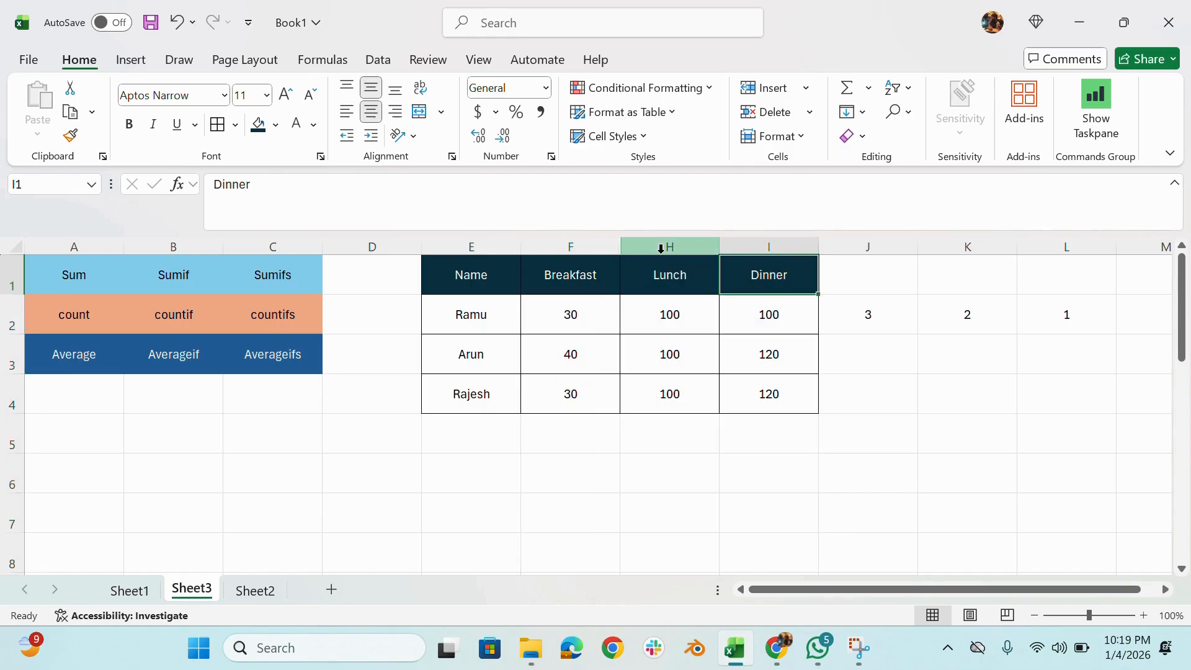
# Unhide column G between Breakfast and Lunch, and delete that Brunch column from the table
pyautogui.click(661, 249)
pyautogui.click(567, 247)
pyautogui.click(668, 245)
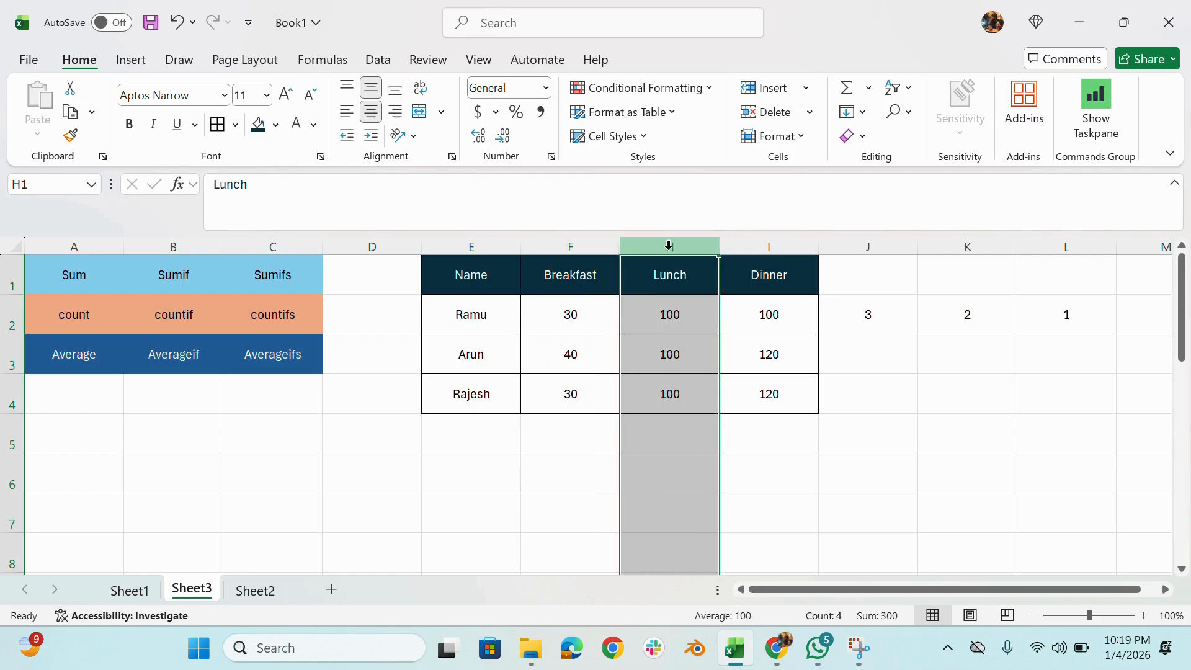
pyautogui.moveTo(654, 247); pyautogui.dragTo(601, 246)
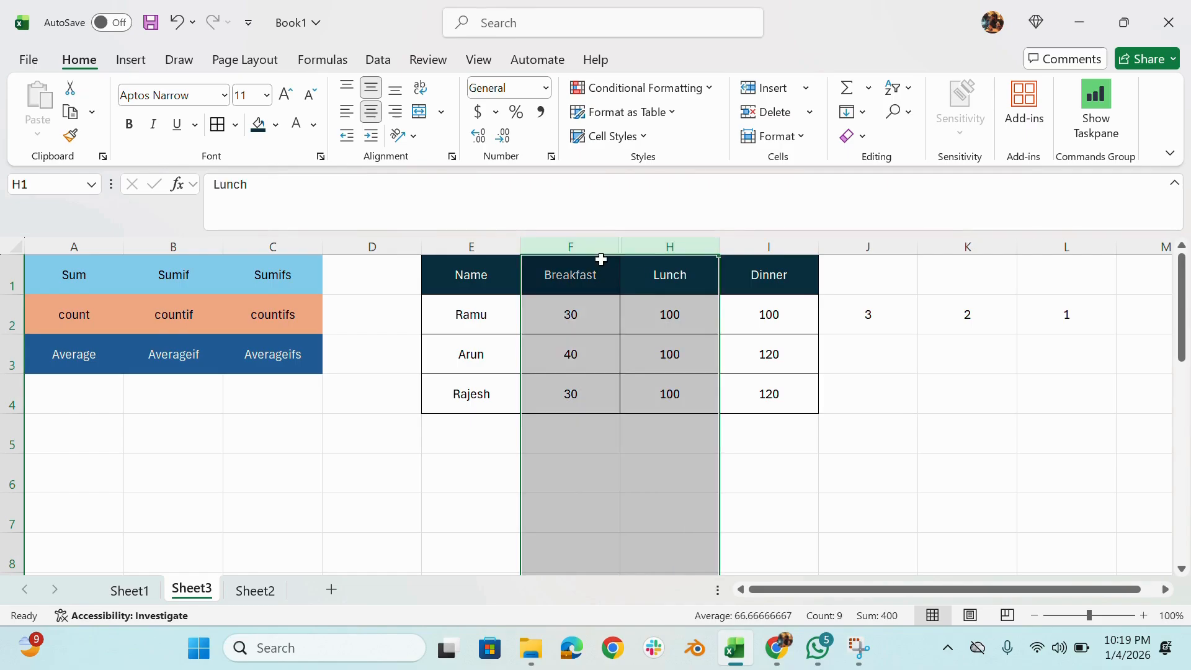
pyautogui.rightClick(602, 283)
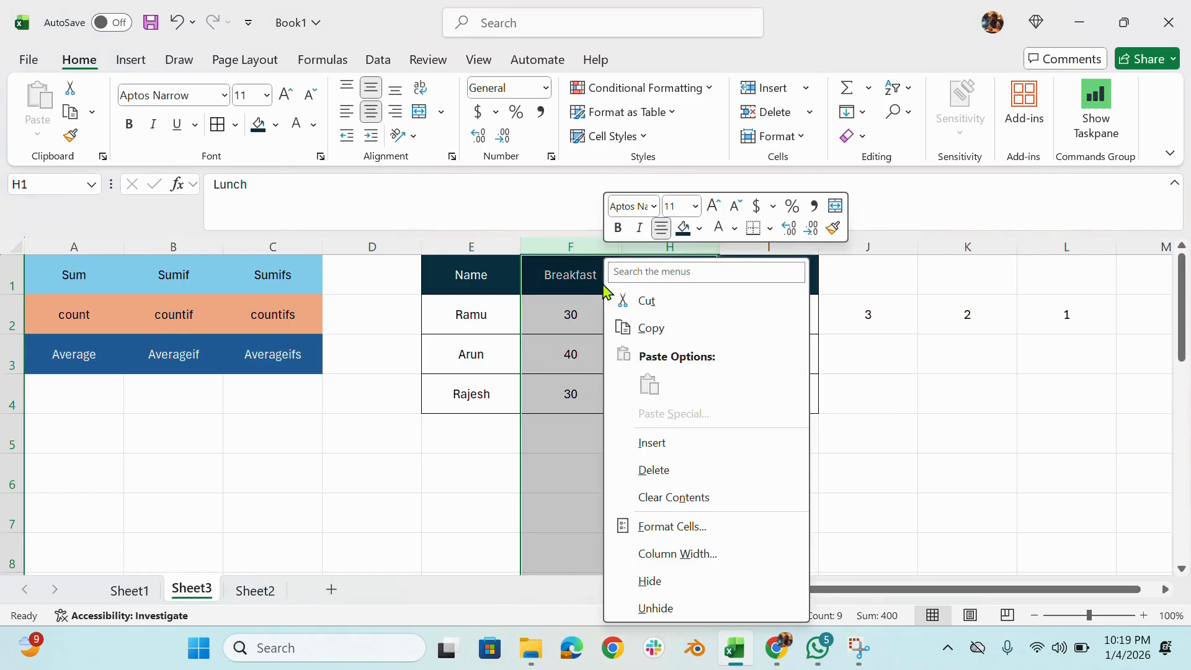
pyautogui.click(681, 609)
pyautogui.click(661, 329)
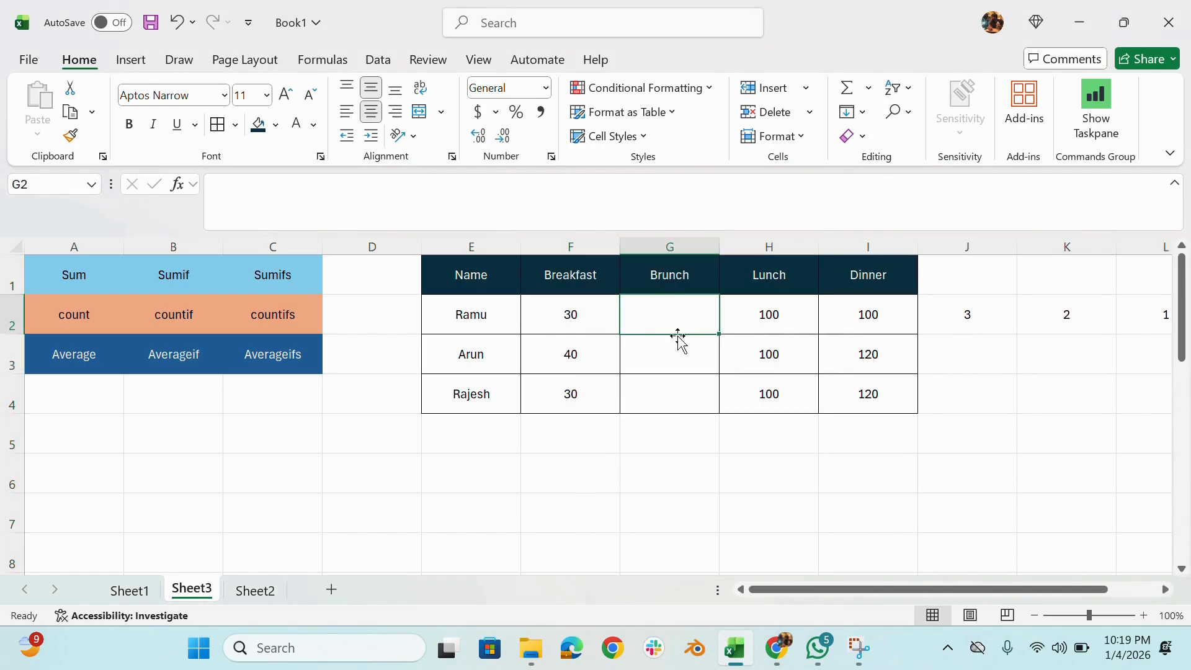
pyautogui.click(669, 242)
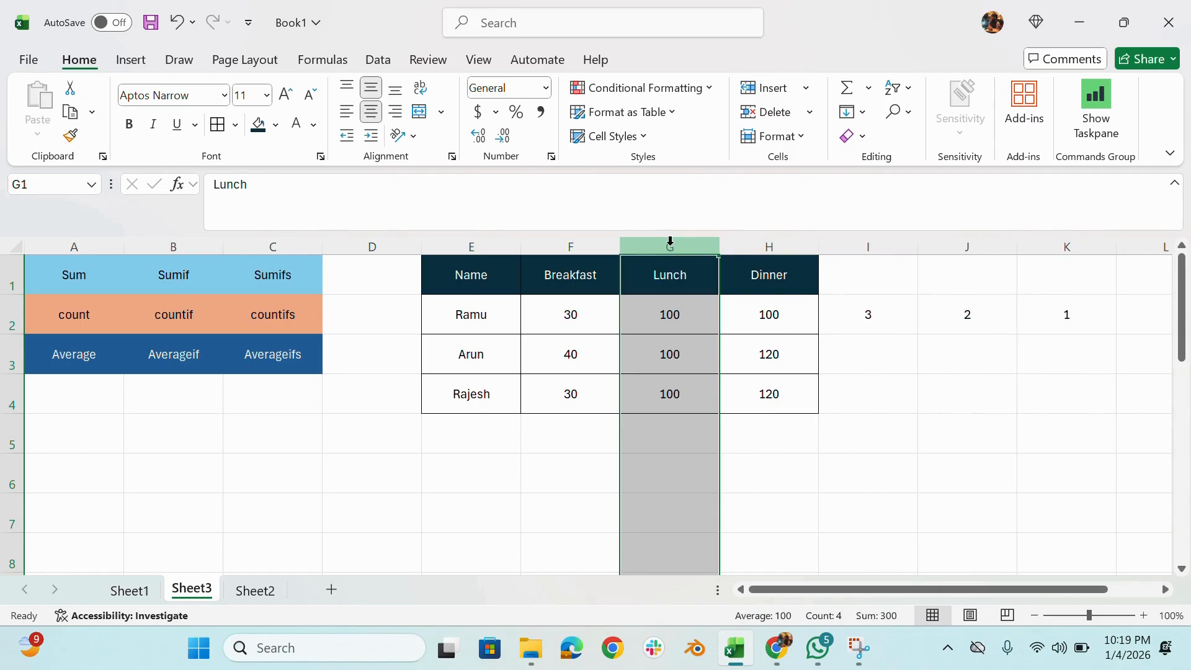
pyautogui.click(497, 393)
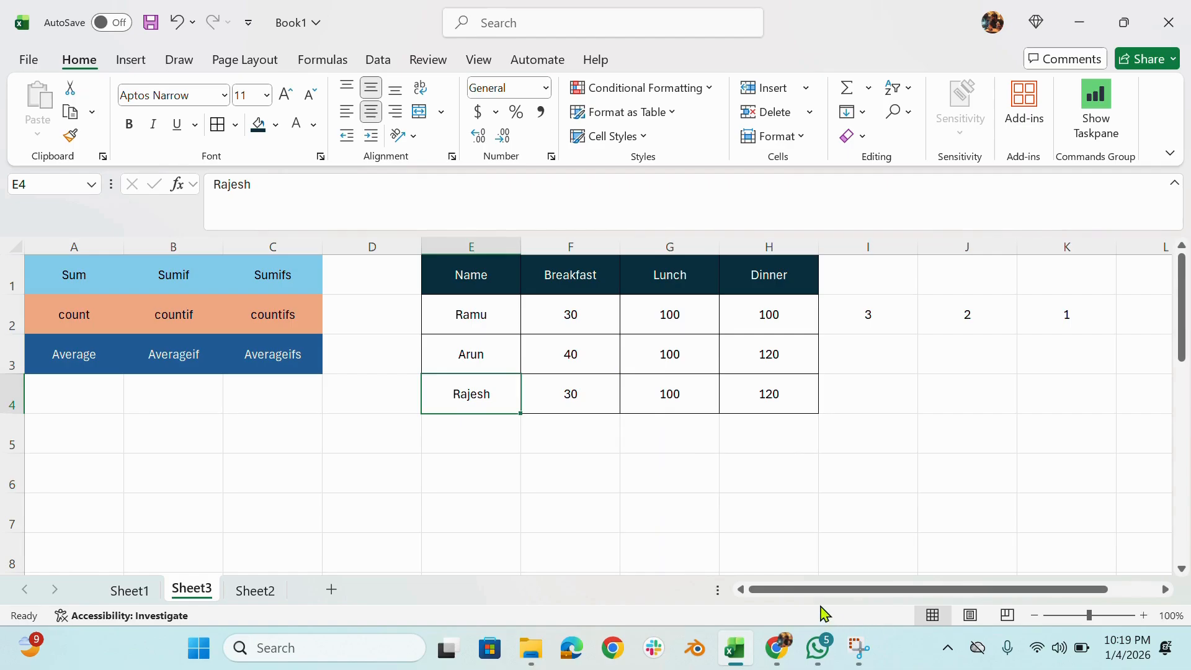
# Clear the COUNT-type formulas from cells I2:K2 beside the meal table
pyautogui.moveTo(814, 590); pyautogui.dragTo(766, 595)
pyautogui.moveTo(854, 312); pyautogui.dragTo(1066, 311)
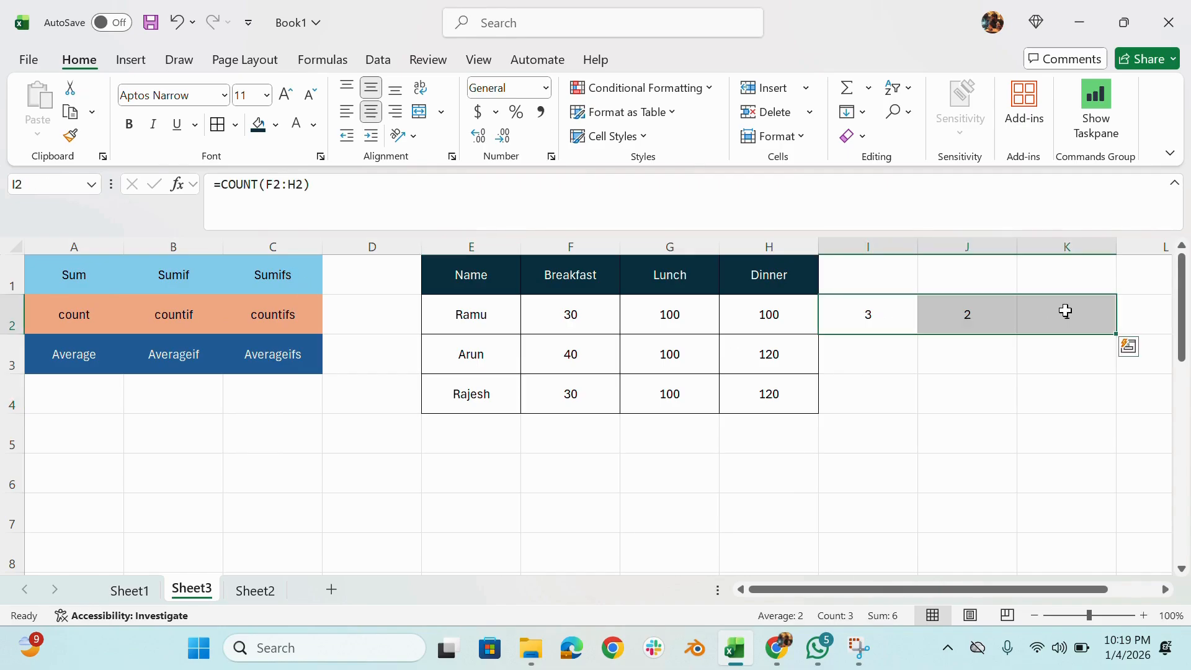
pyautogui.press('Delete')
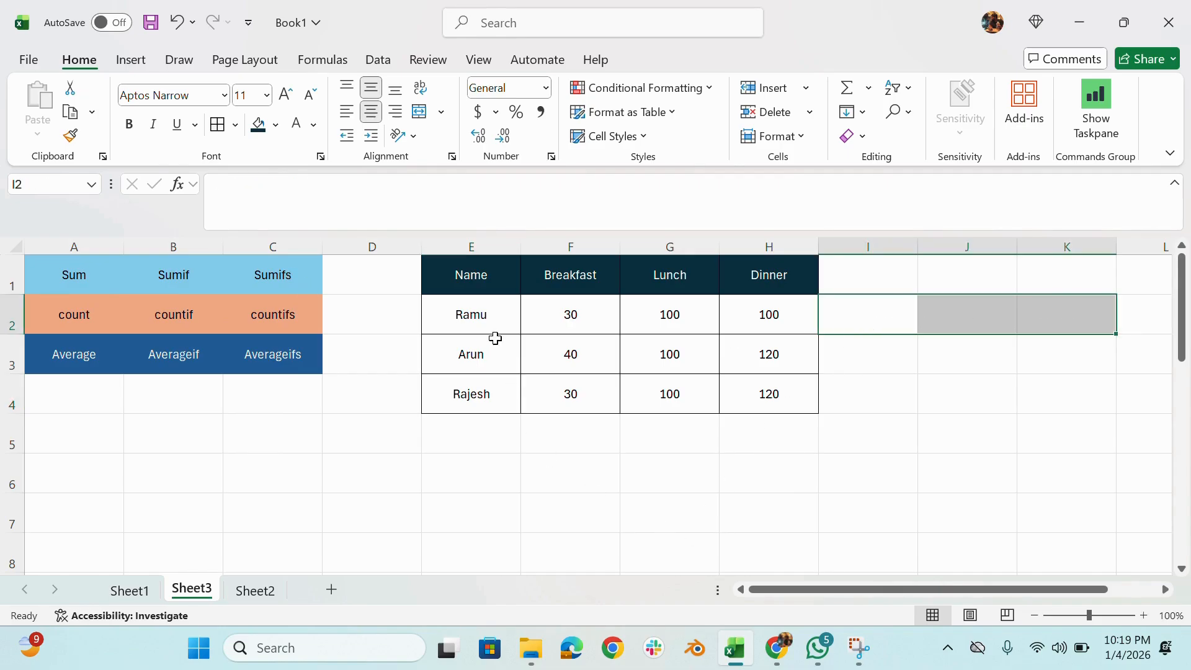
# Enter the formula =SUM(F2:H2) in cell I2 to total the first person's meal amounts
pyautogui.moveTo(561, 315); pyautogui.dragTo(787, 396)
pyautogui.click(855, 321)
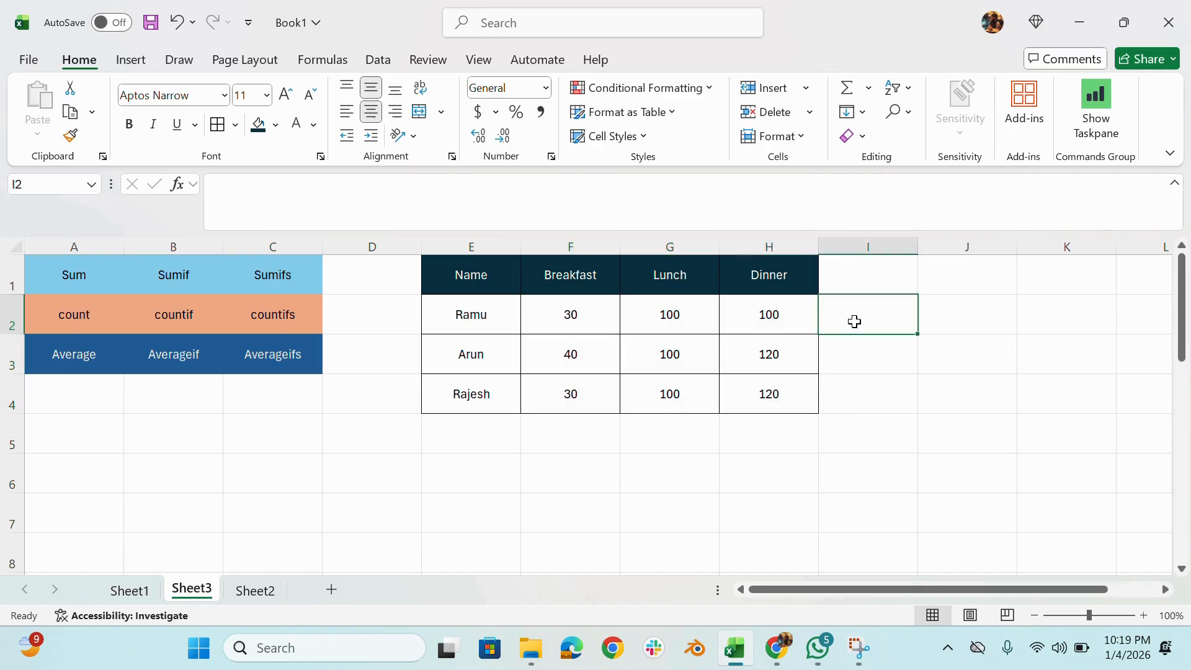
pyautogui.write('=')
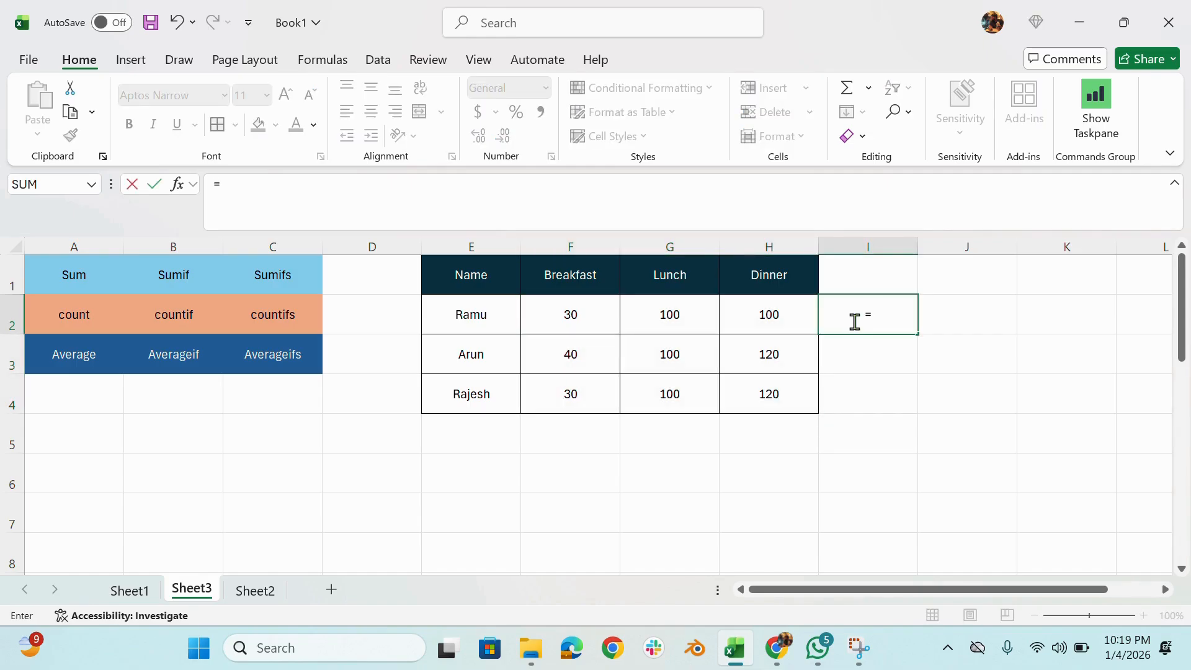
pyautogui.write('sum')
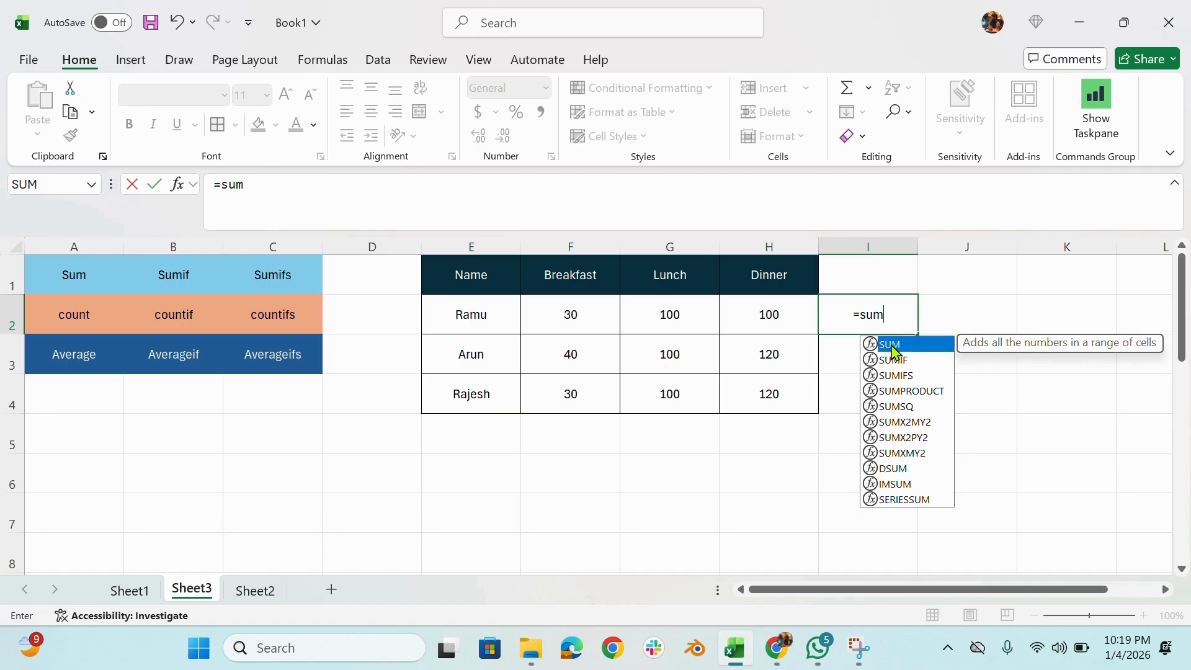
pyautogui.doubleClick(891, 346)
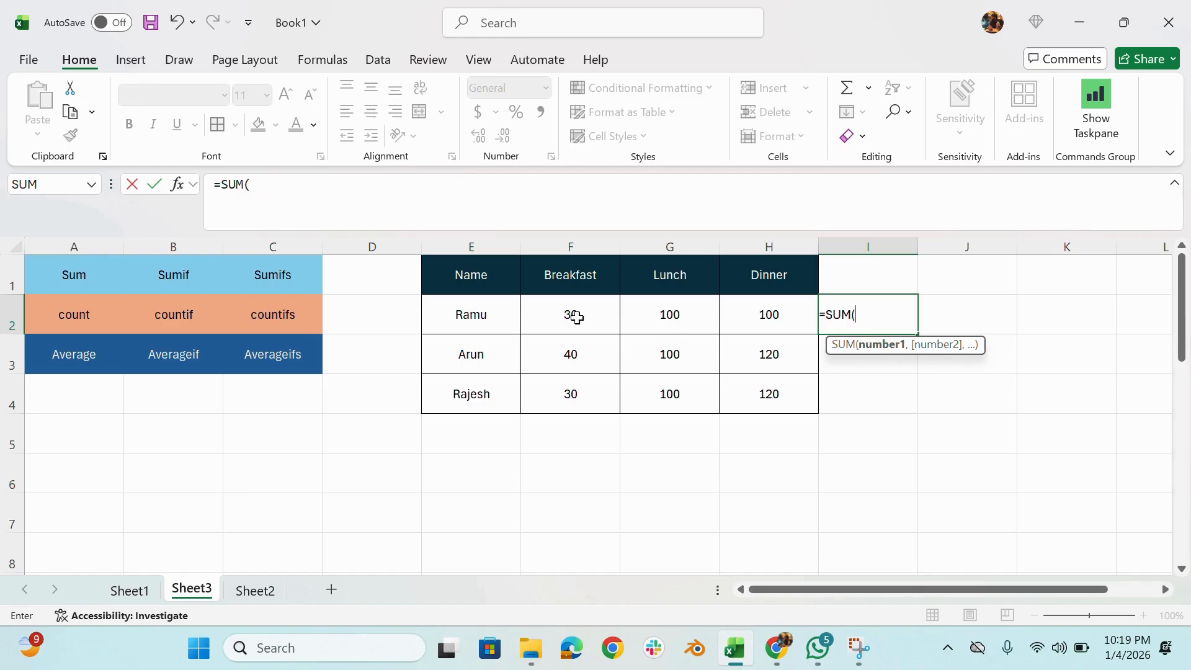
pyautogui.moveTo(577, 317); pyautogui.dragTo(756, 323)
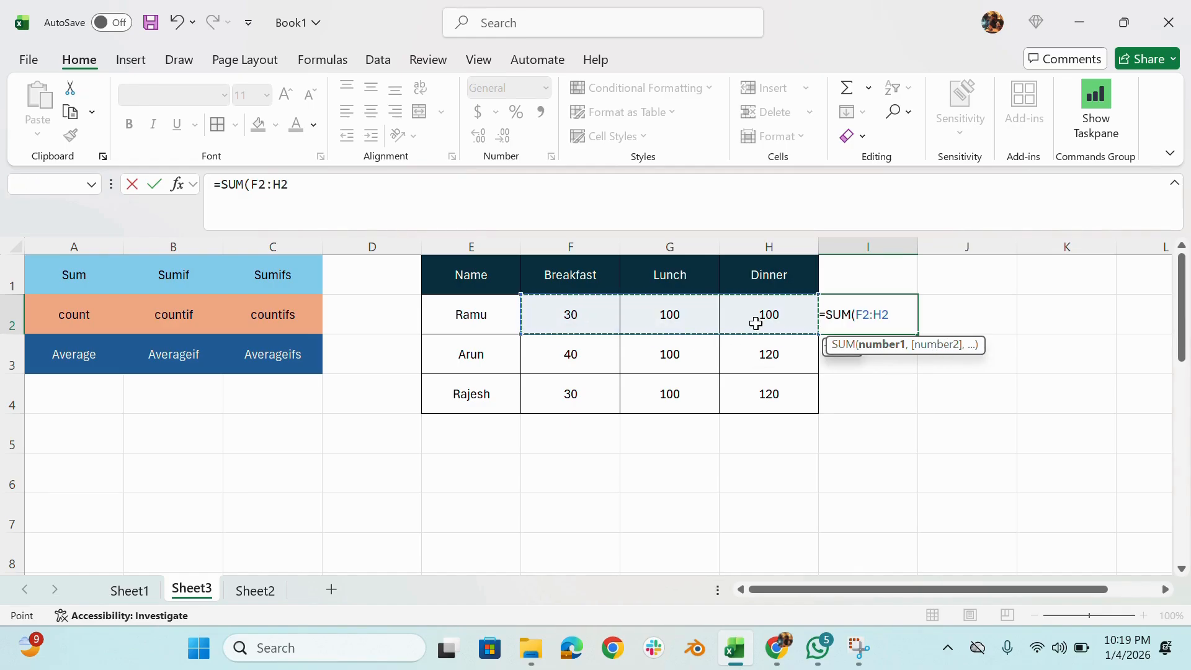
pyautogui.write(')')
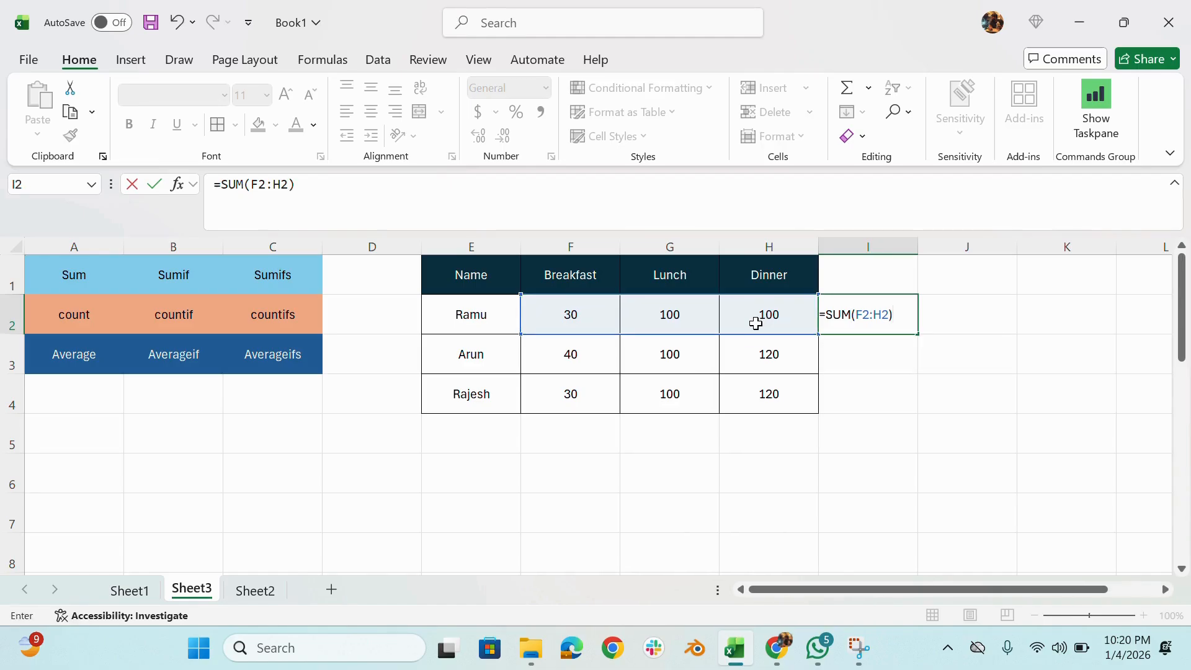
pyautogui.press('Return')
# Fill the SUM formula from I2 down through I4 for the remaining rows of the meal table
pyautogui.moveTo(558, 317); pyautogui.dragTo(783, 310)
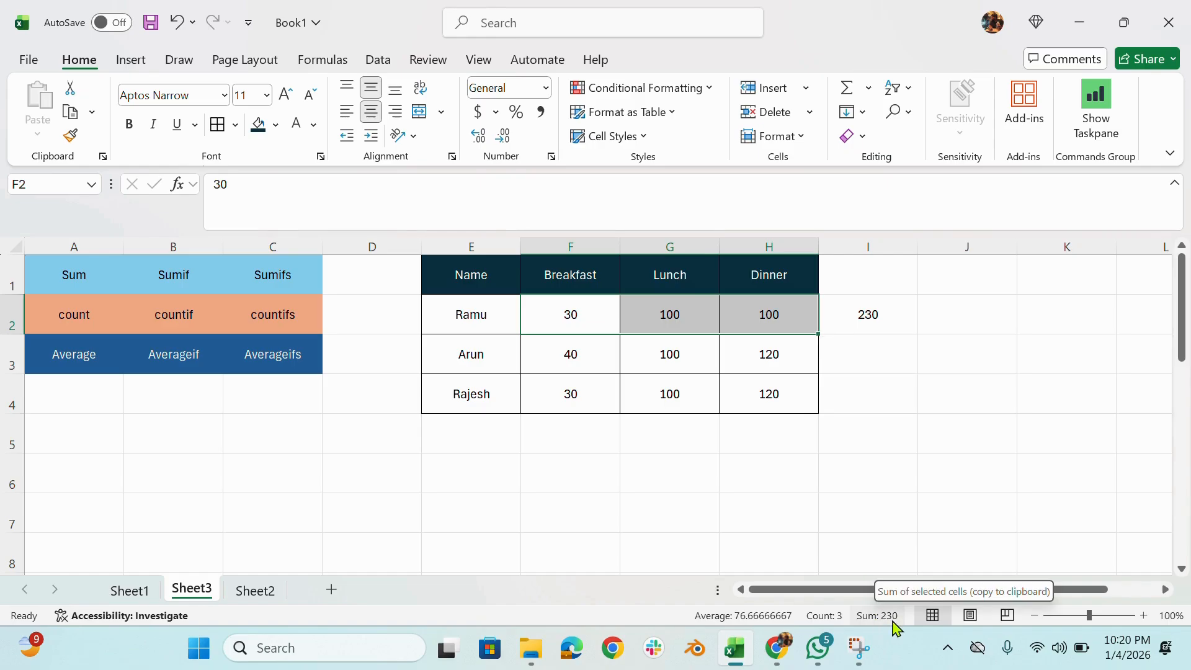
pyautogui.click(872, 317)
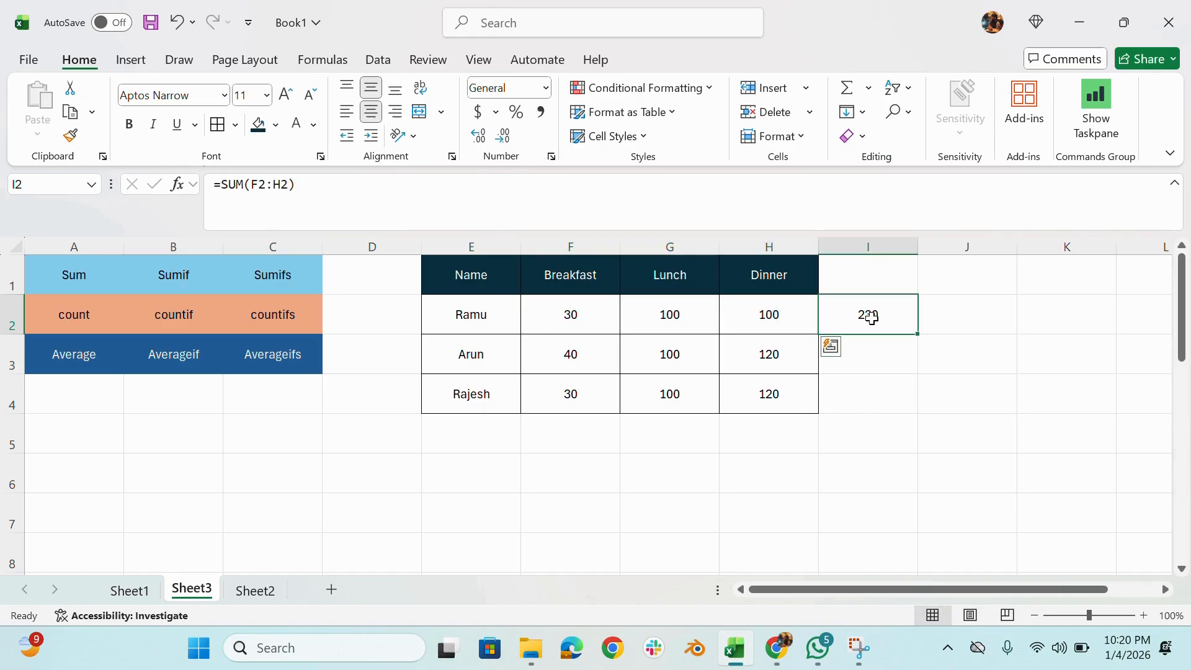
pyautogui.moveTo(577, 320); pyautogui.dragTo(807, 316)
pyautogui.click(887, 319)
pyautogui.click(861, 360)
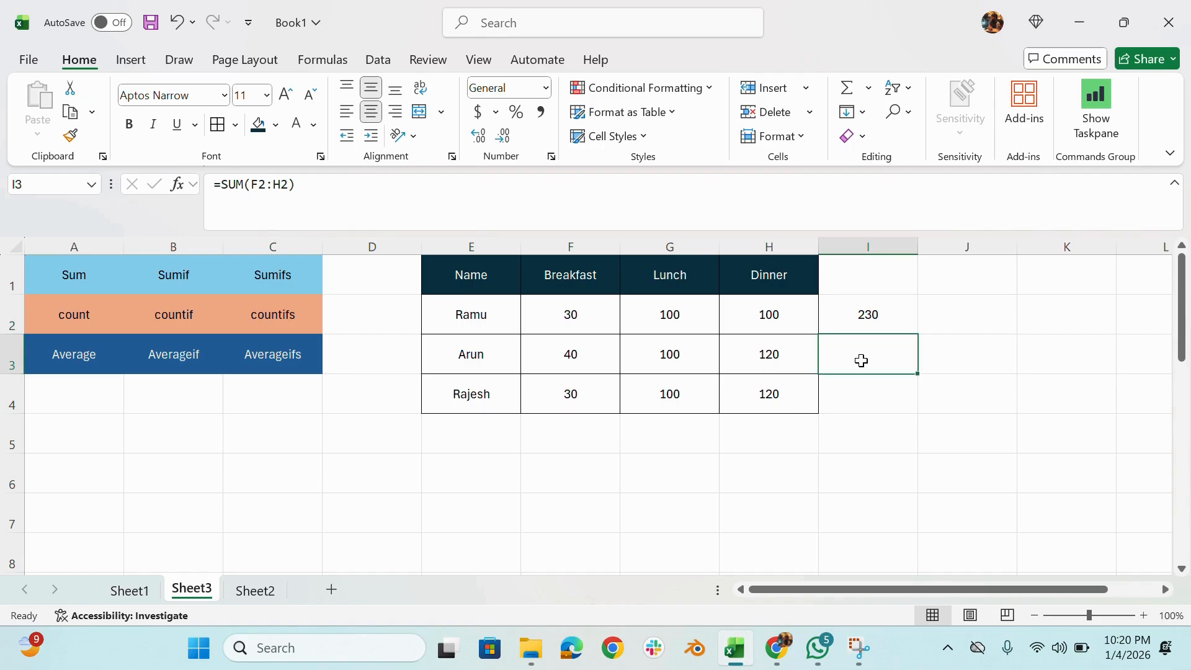
pyautogui.click(869, 315)
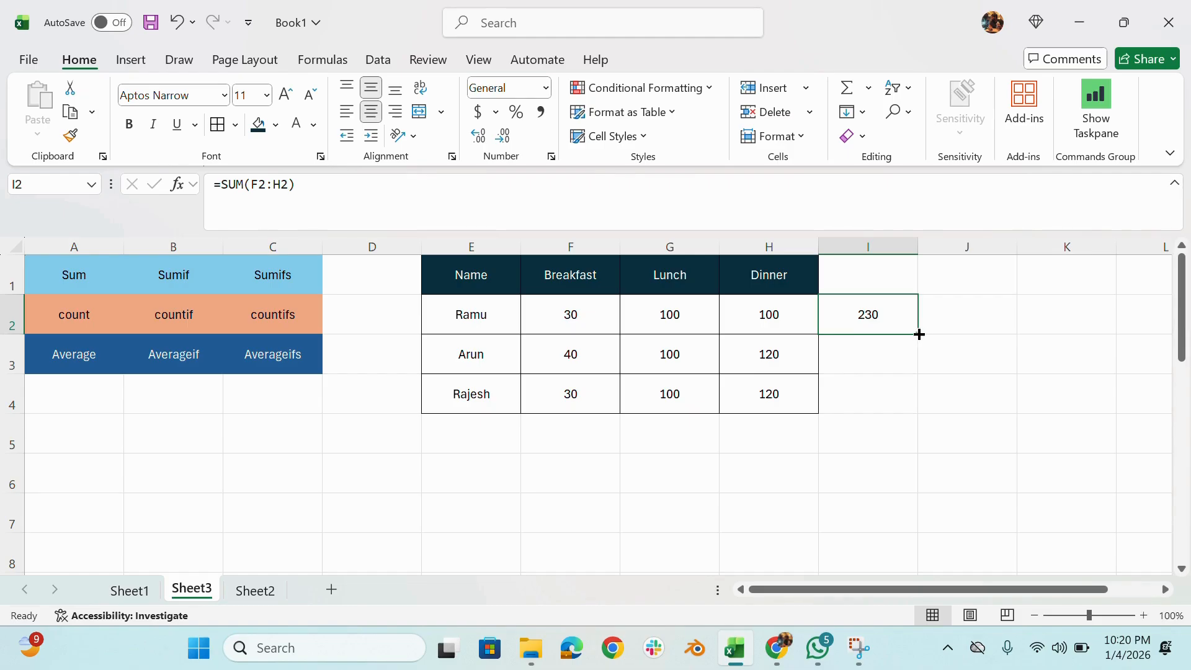
pyautogui.moveTo(918, 336); pyautogui.dragTo(915, 407)
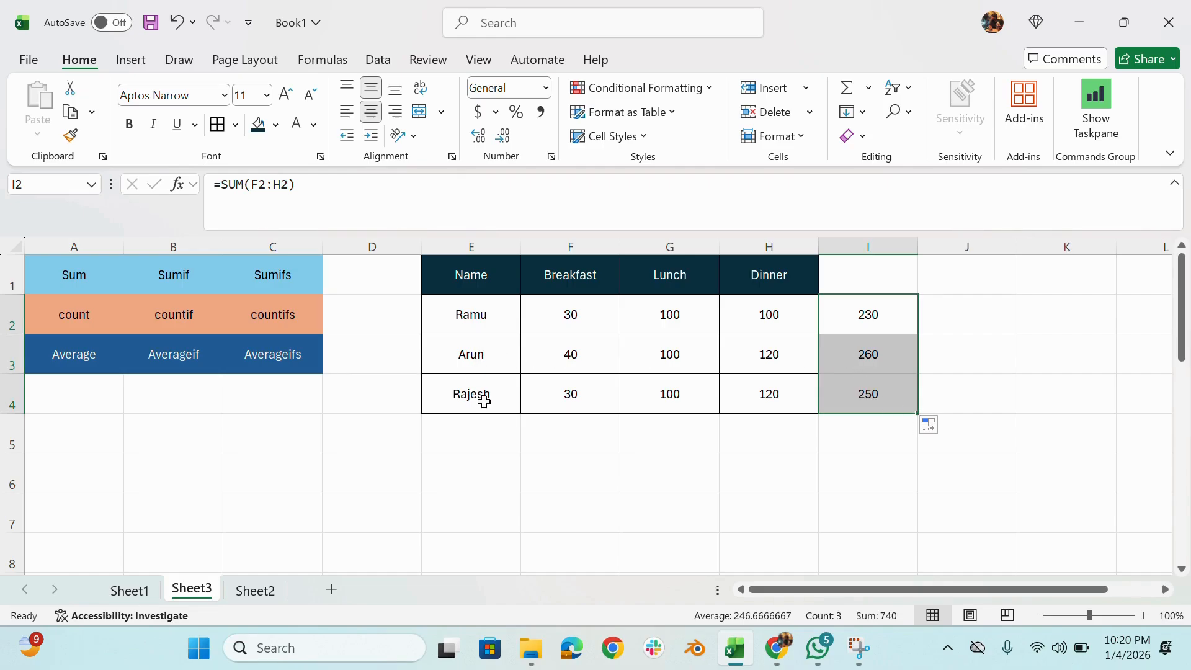
# Add the column header "sum" in cell I1 above the row totals
pyautogui.click(872, 315)
pyautogui.click(866, 273)
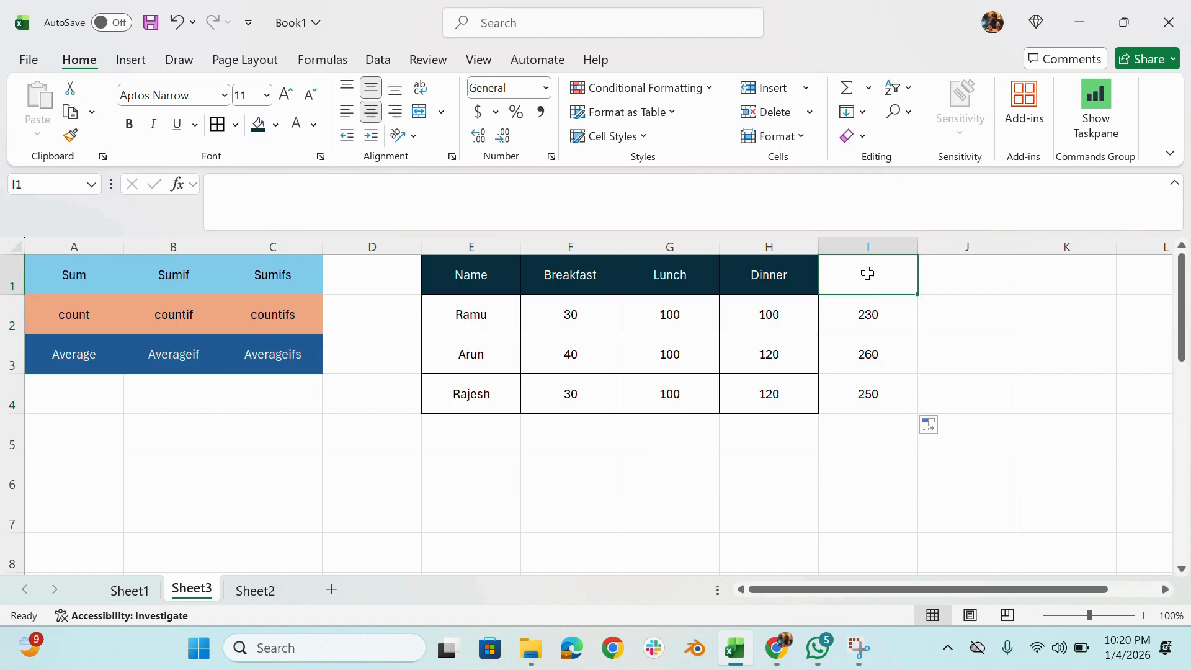
pyautogui.write('sum')
pyautogui.press('Return')
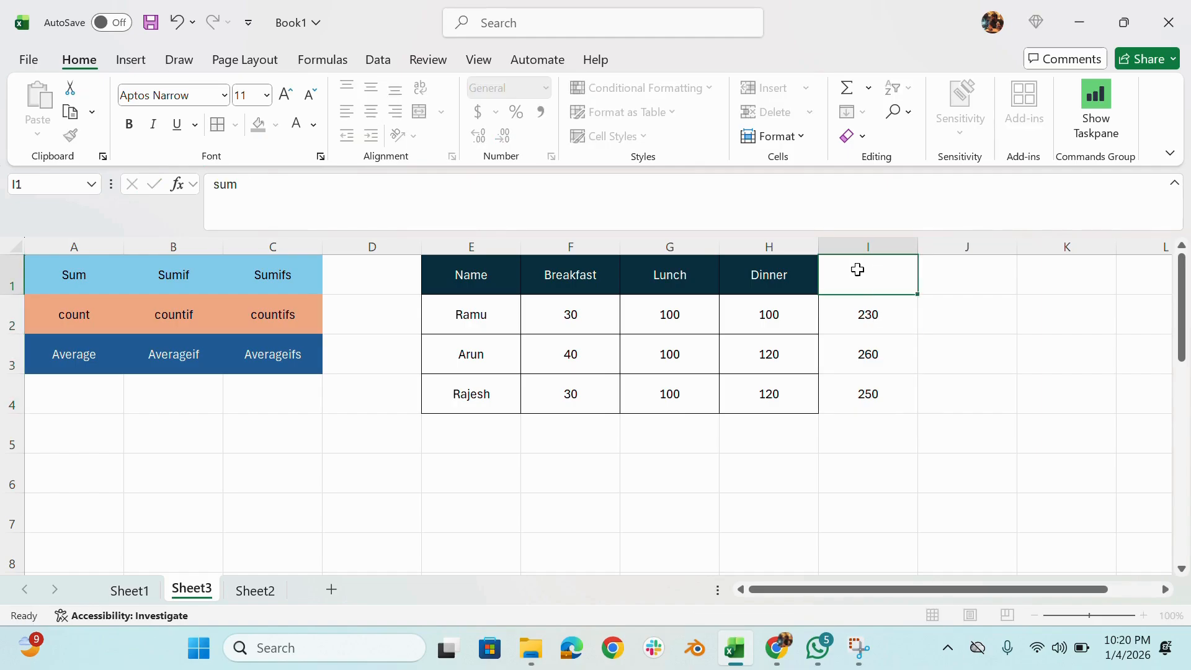
pyautogui.moveTo(560, 323); pyautogui.dragTo(769, 316)
pyautogui.moveTo(564, 351); pyautogui.dragTo(807, 354)
pyautogui.click(878, 313)
pyautogui.click(960, 312)
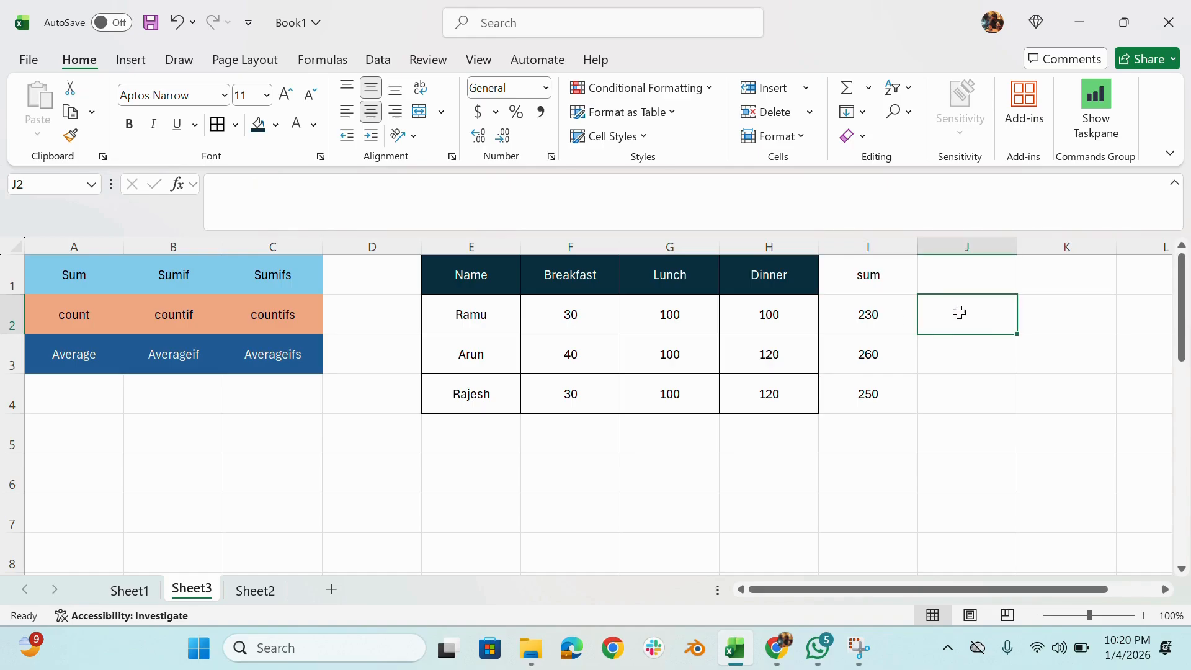
pyautogui.write('=')
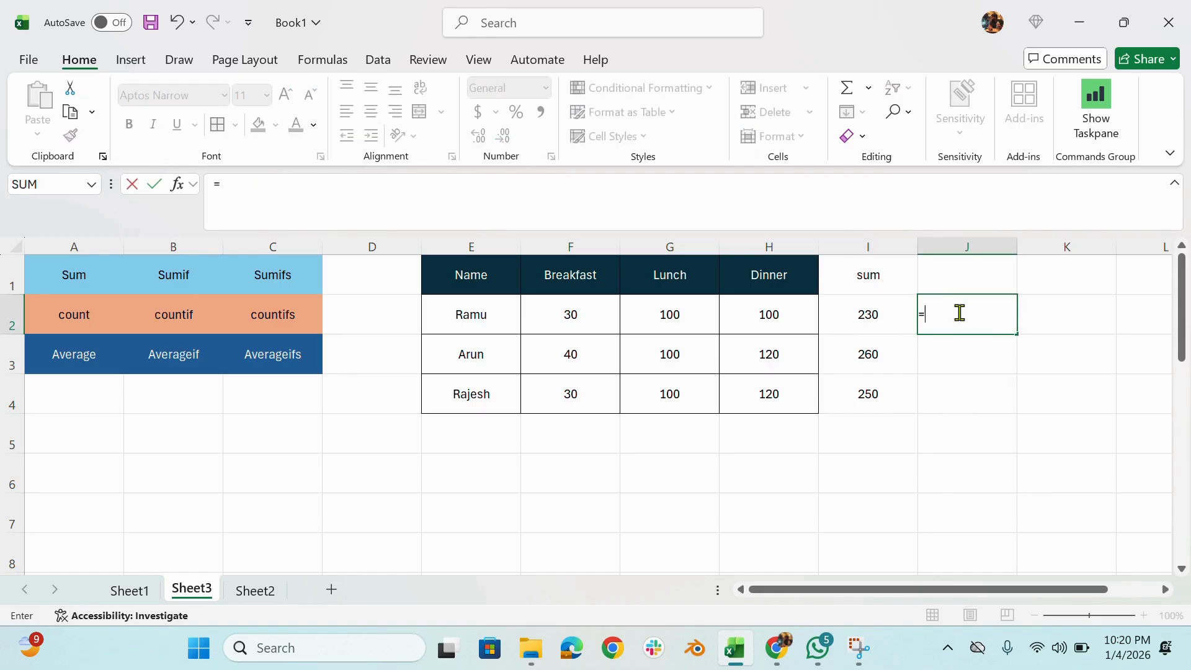
pyautogui.write('sumif')
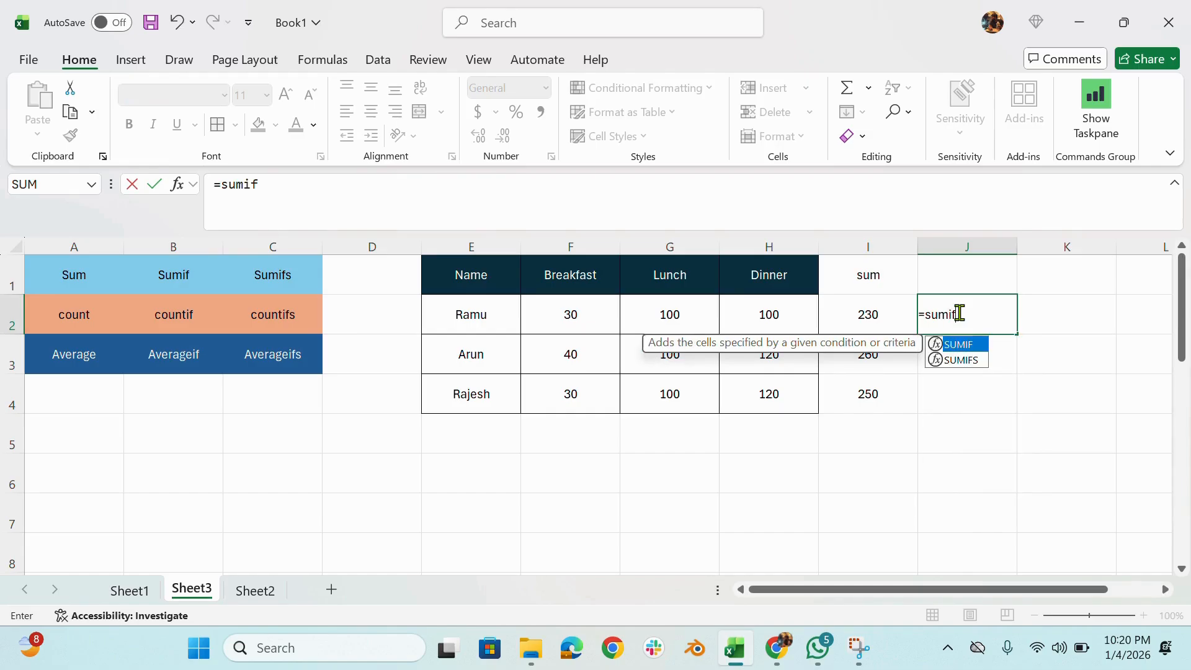
pyautogui.press('Tab')
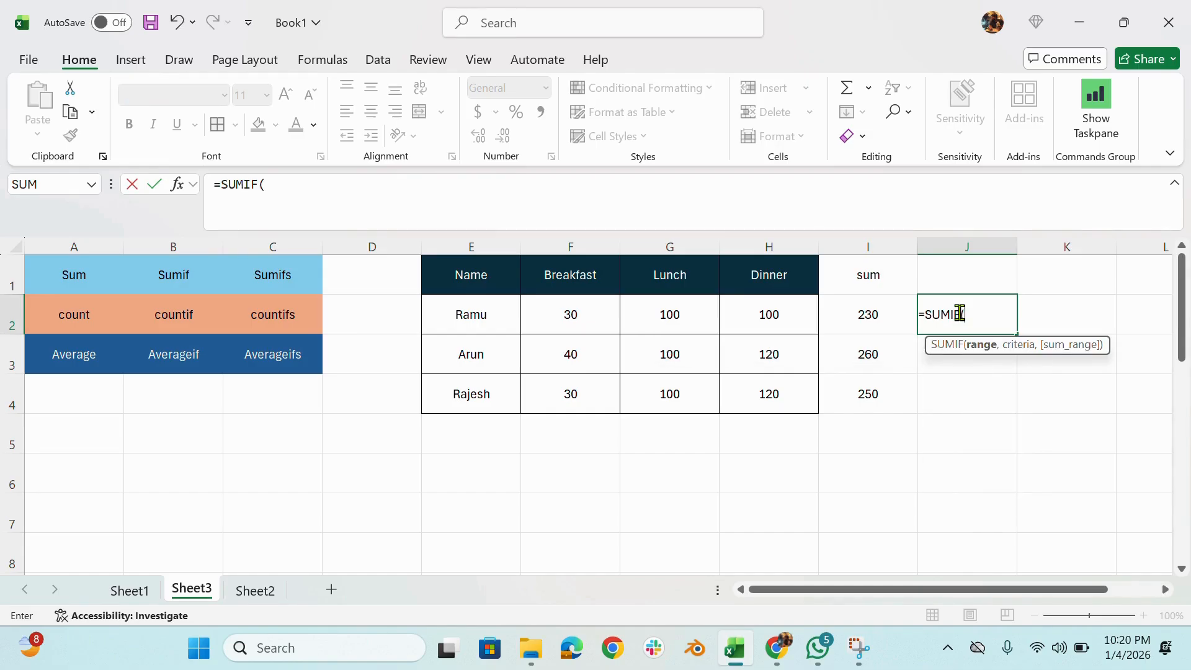
pyautogui.press('BackSpace')
pyautogui.press('BackSpace')
pyautogui.press('BackSpace')
pyautogui.press('BackSpace')
pyautogui.press('BackSpace')
pyautogui.press('BackSpace')
pyautogui.press('BackSpace')
# Enter the formula =SUMIF(F2:H2,"100") in cell J2 to add only the amounts equal to 100
pyautogui.write('=')
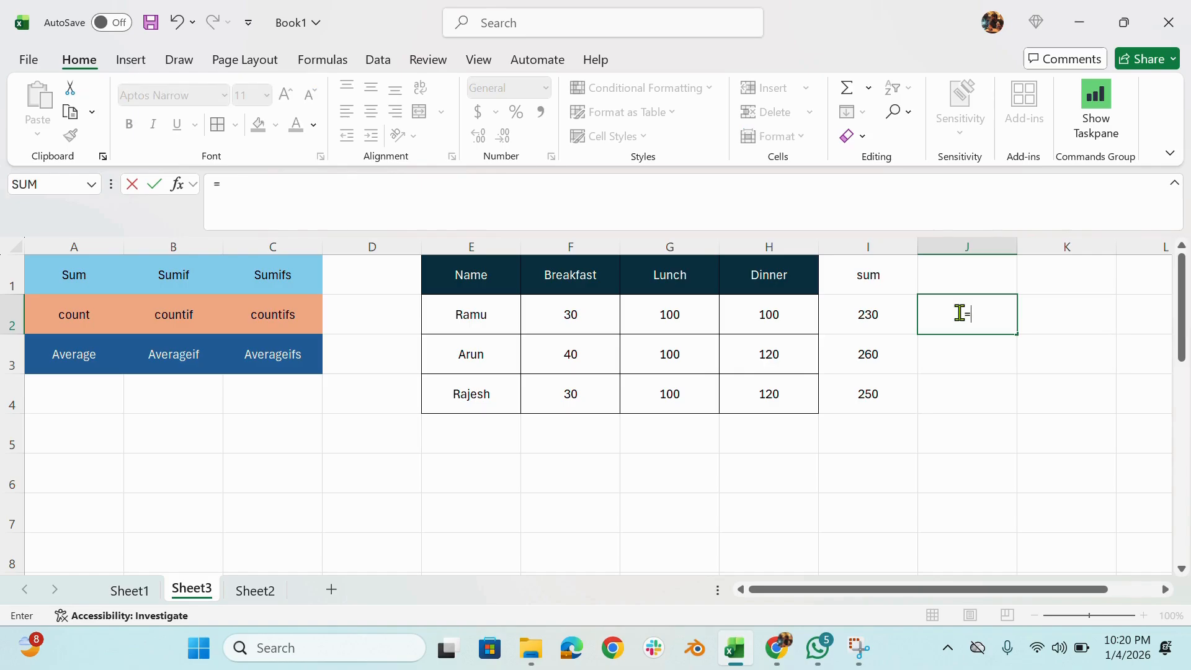
pyautogui.write('sum')
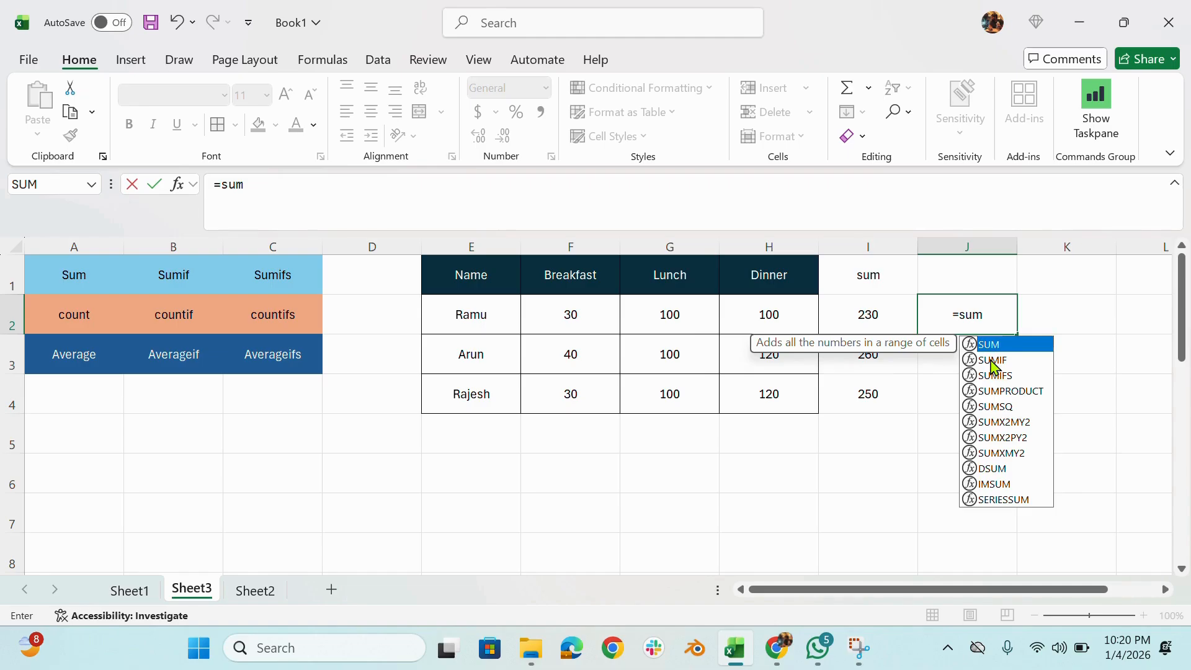
pyautogui.write('if')
pyautogui.press('Tab')
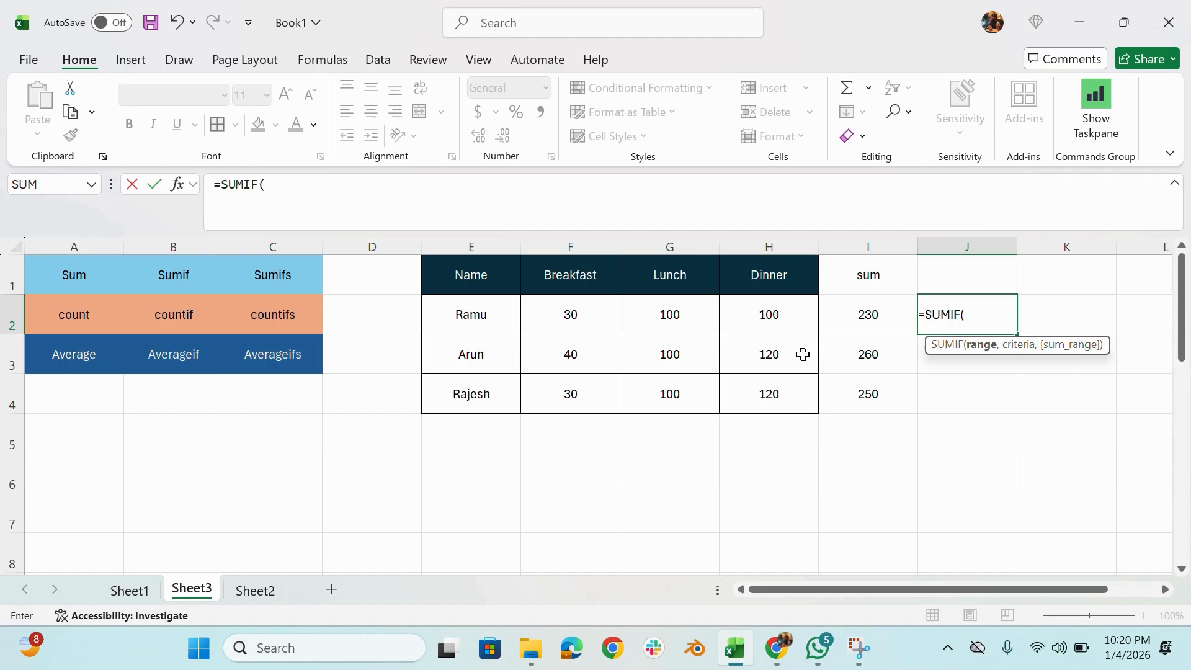
pyautogui.moveTo(583, 319); pyautogui.dragTo(733, 315)
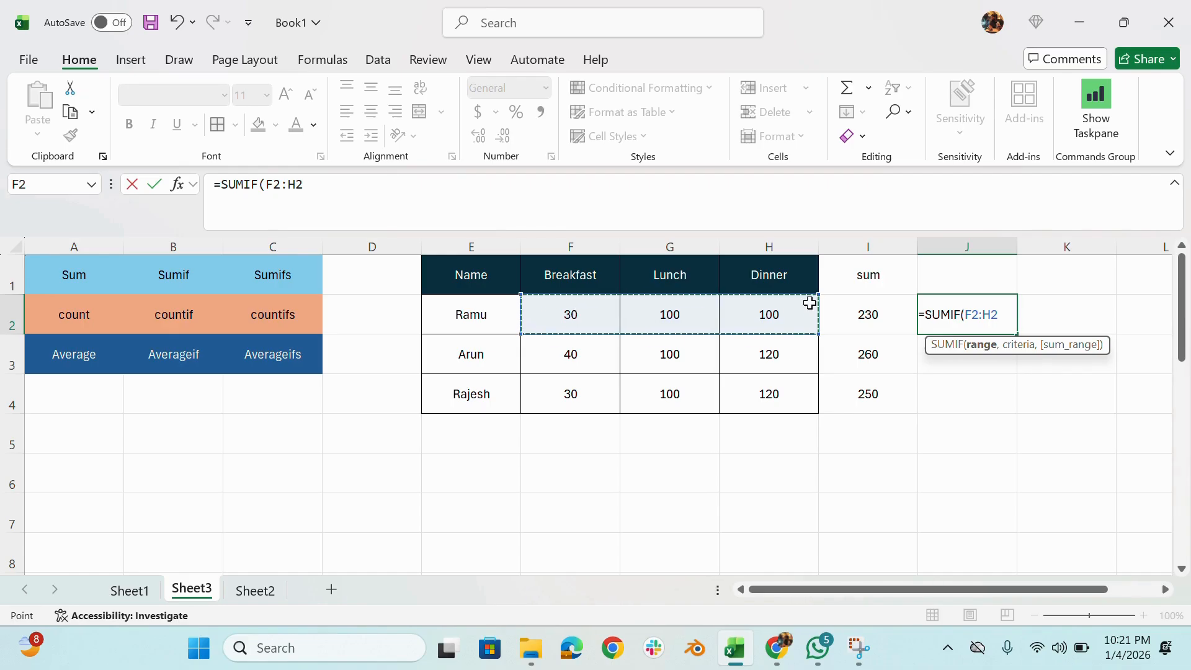
pyautogui.write(',')
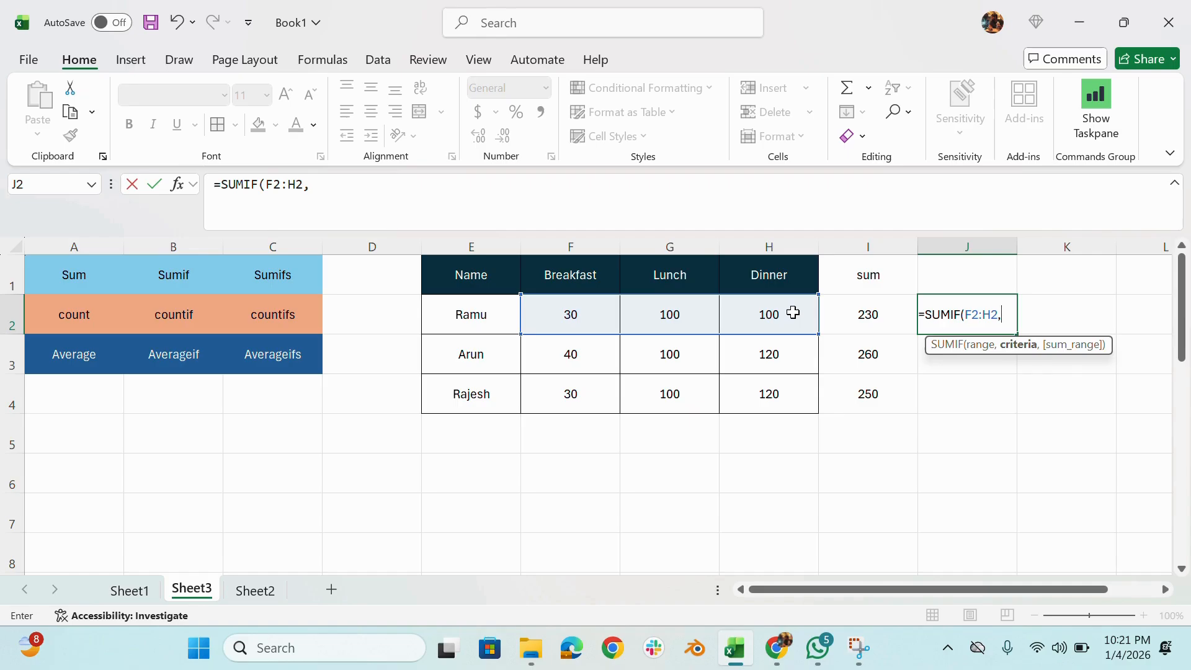
pyautogui.write('"100')
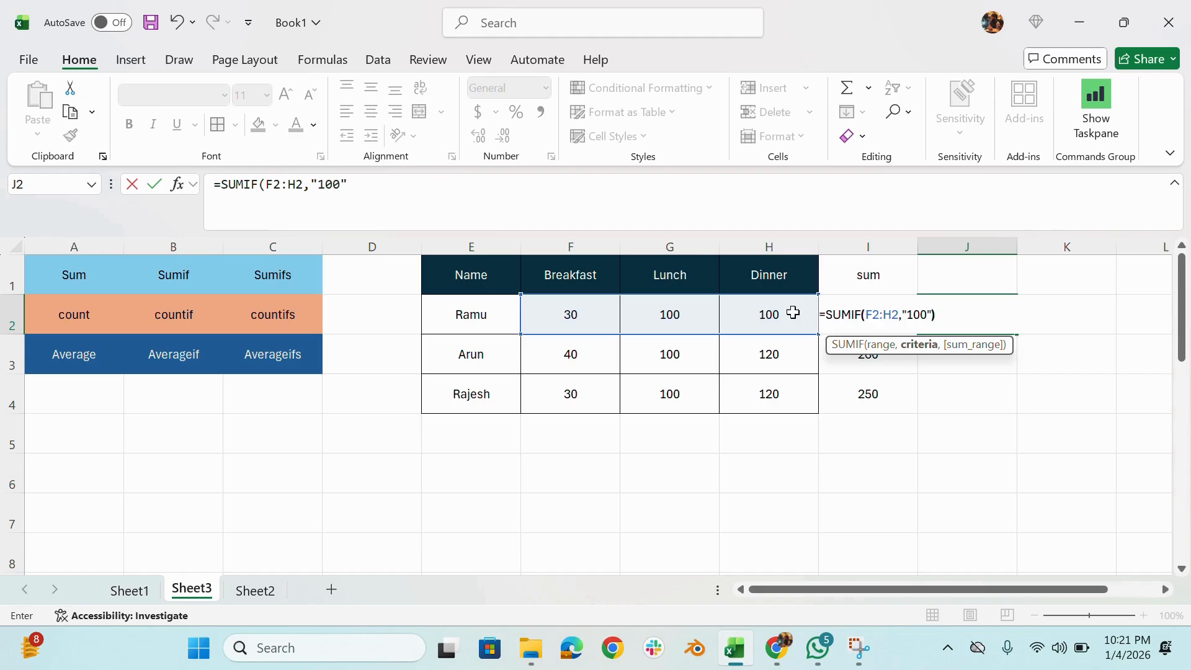
pyautogui.press('Return')
# Examine the SUMIF formula in J2 against the Lunch and Dinner amounts in G2:H2 and the plain sum in I2
pyautogui.click(985, 315)
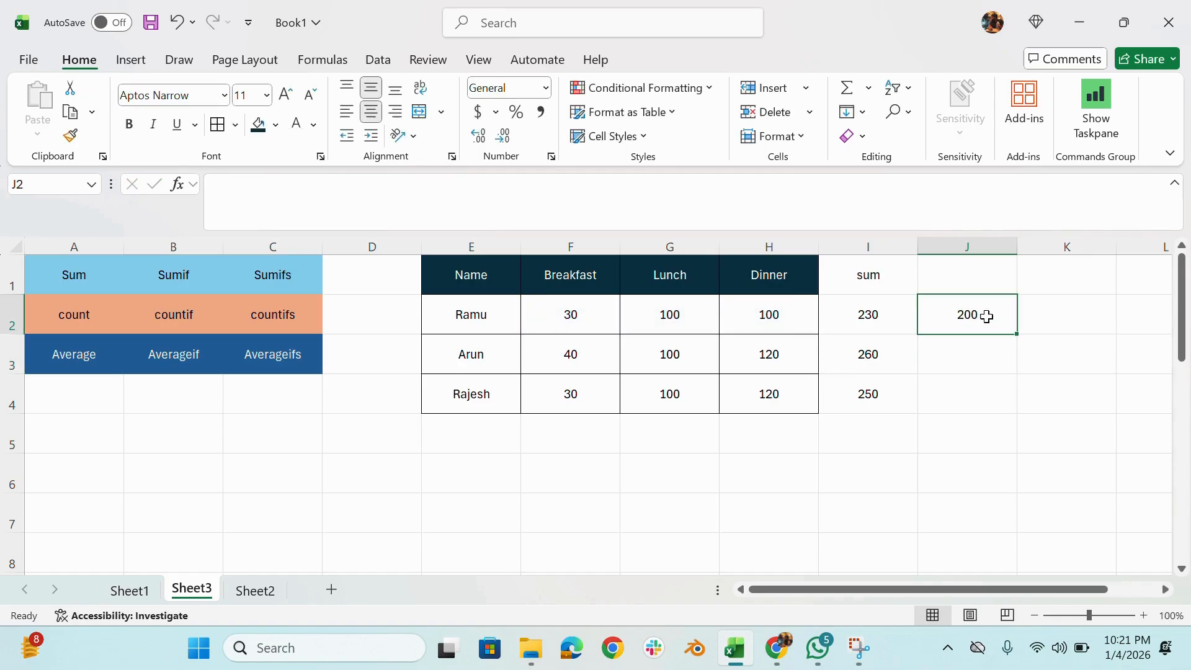
pyautogui.doubleClick(986, 316)
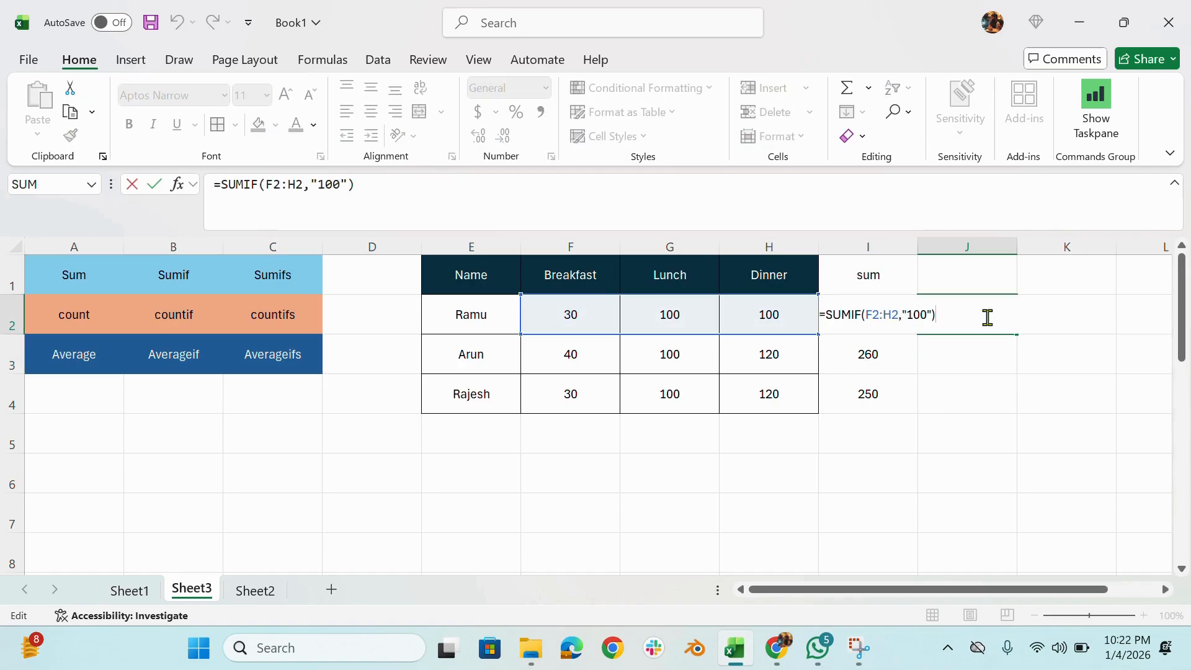
pyautogui.press('Escape')
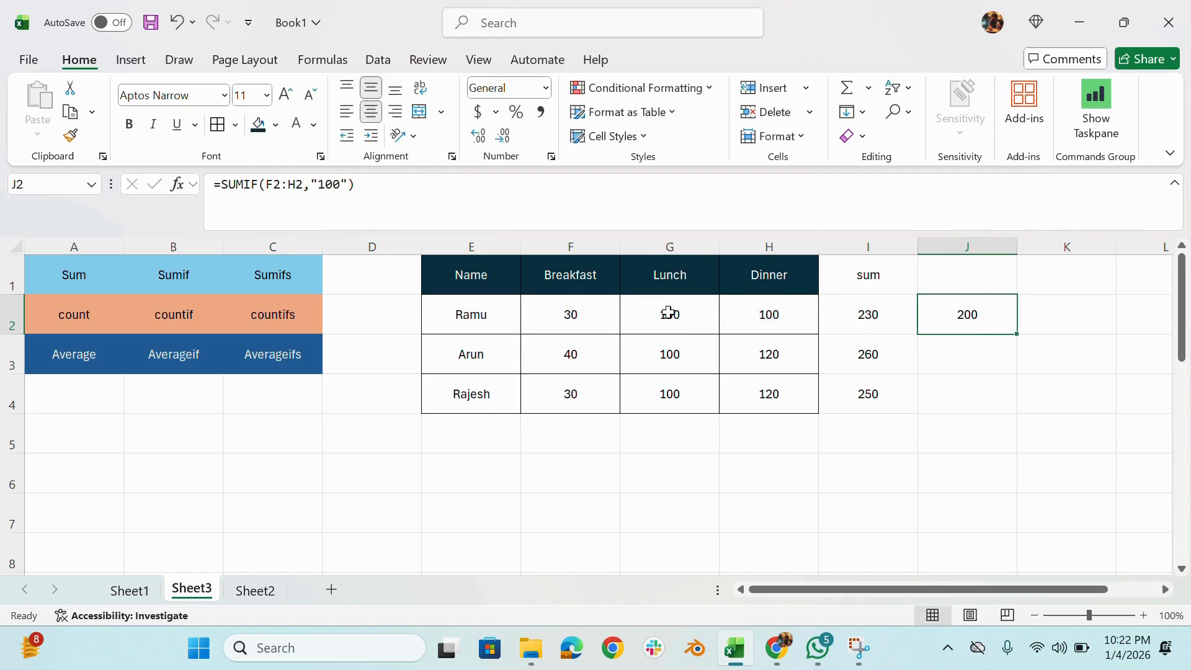
pyautogui.moveTo(672, 312); pyautogui.dragTo(800, 314)
pyautogui.click(972, 314)
pyautogui.click(874, 318)
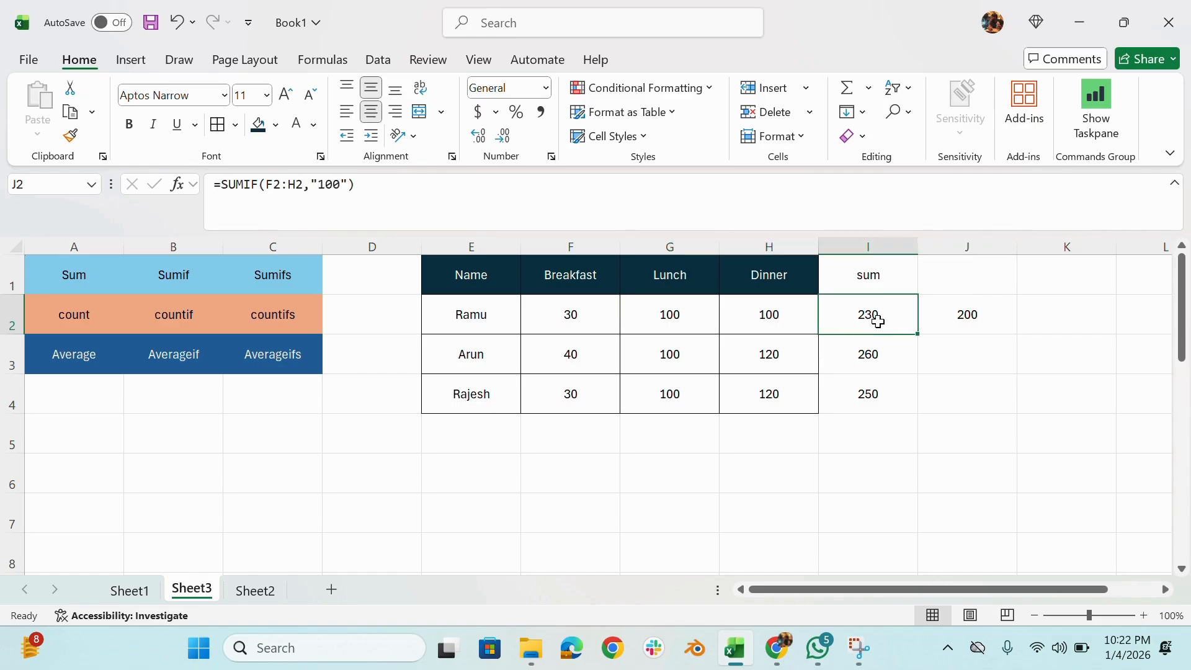
pyautogui.doubleClick(966, 315)
pyautogui.press('Escape')
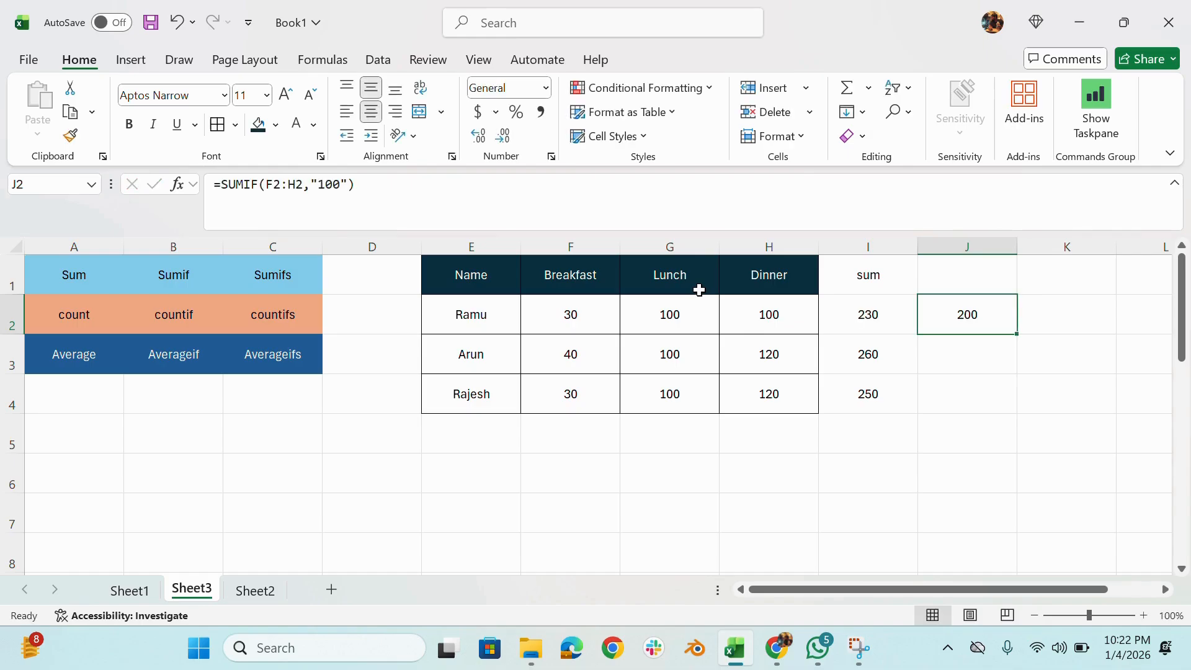
# Add the column headers "sumif" in J1 and "sumifs" in K1
pyautogui.click(936, 285)
pyautogui.write('sumif')
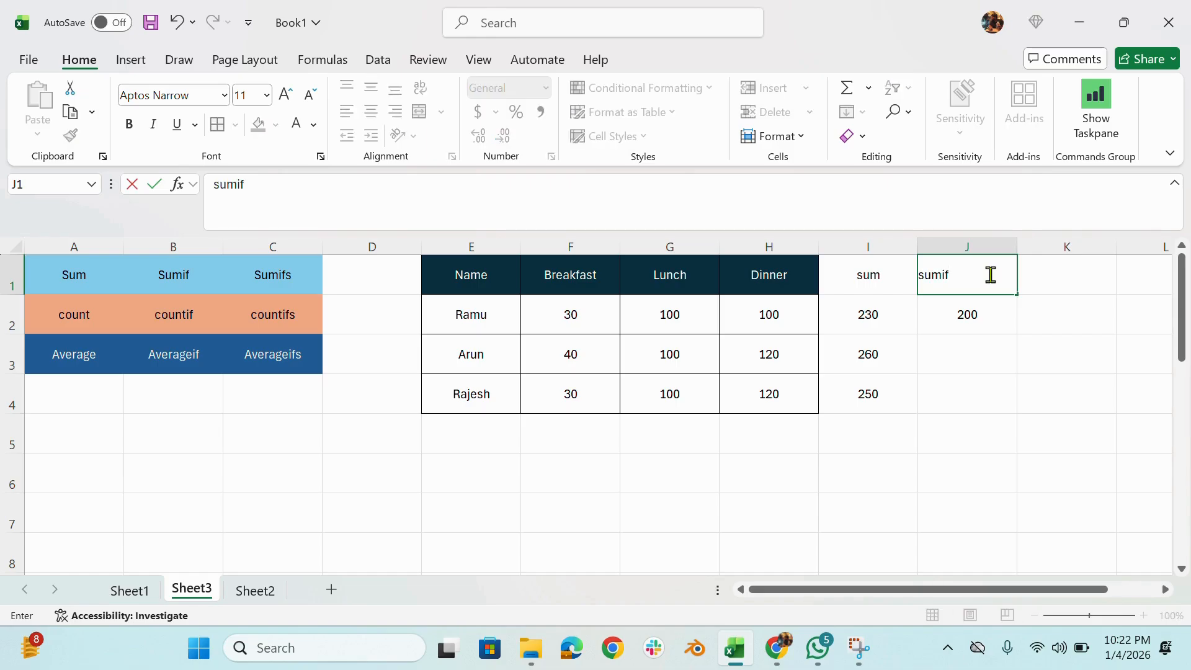
pyautogui.press('Tab')
pyautogui.write('s')
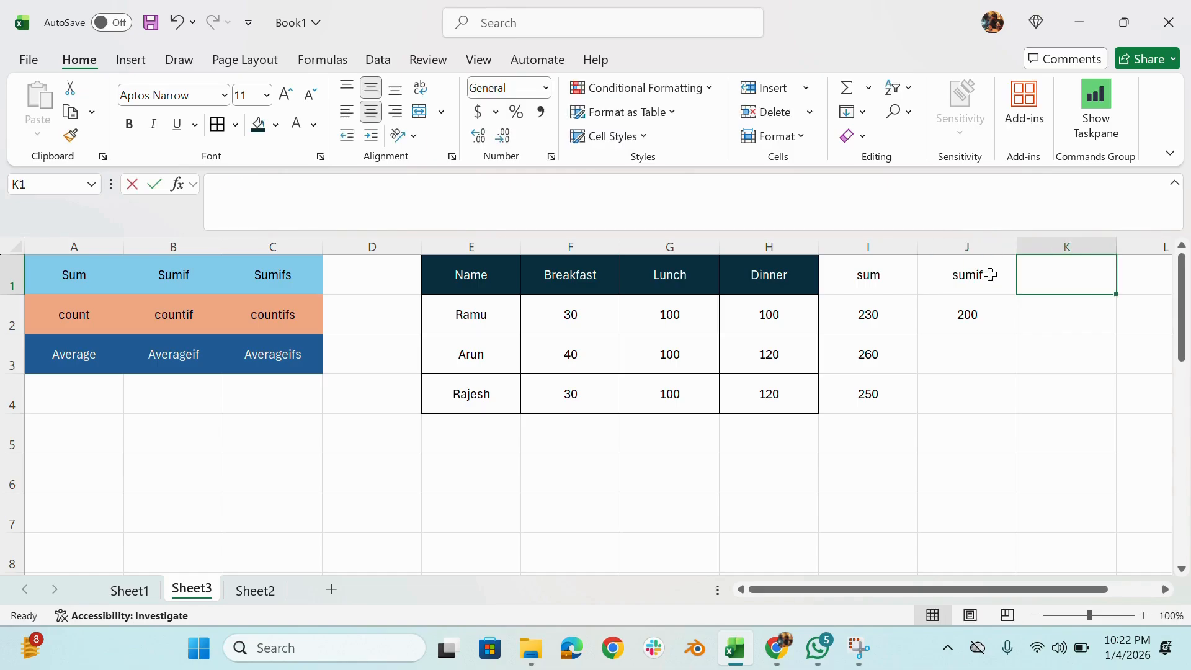
pyautogui.write('umifs')
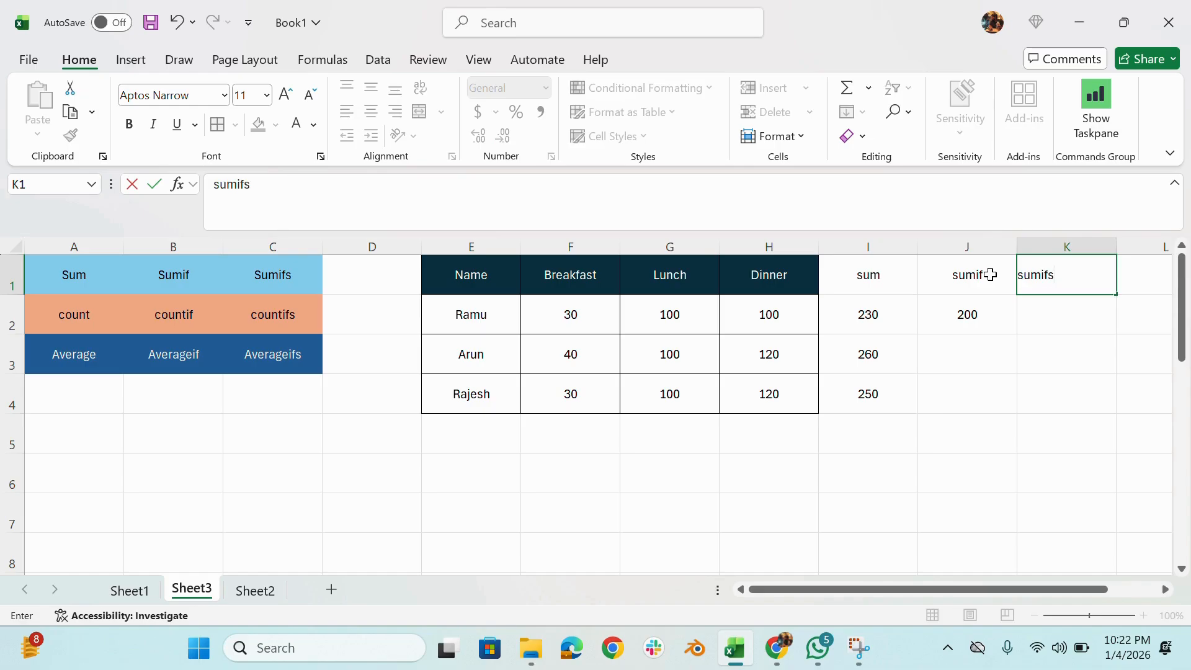
pyautogui.press('Return')
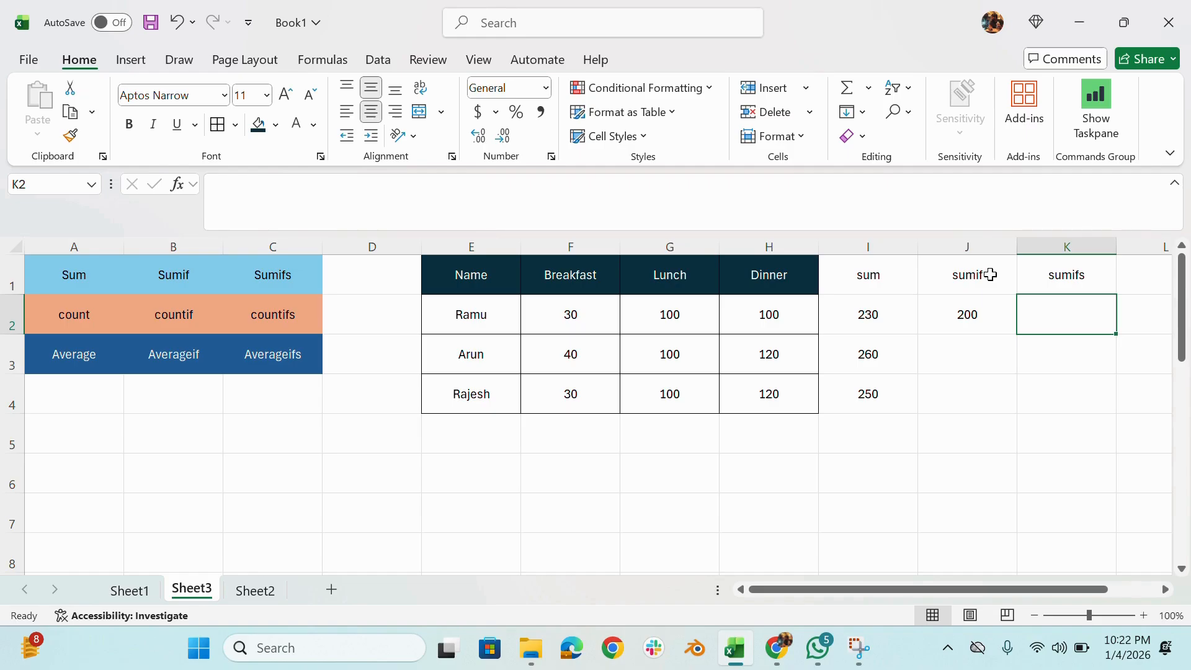
# Enter the formula =SUMIFS(F2:H2,F1:H1,F1) in cell K2 to add only the first row's Breakfast amount
pyautogui.write('=')
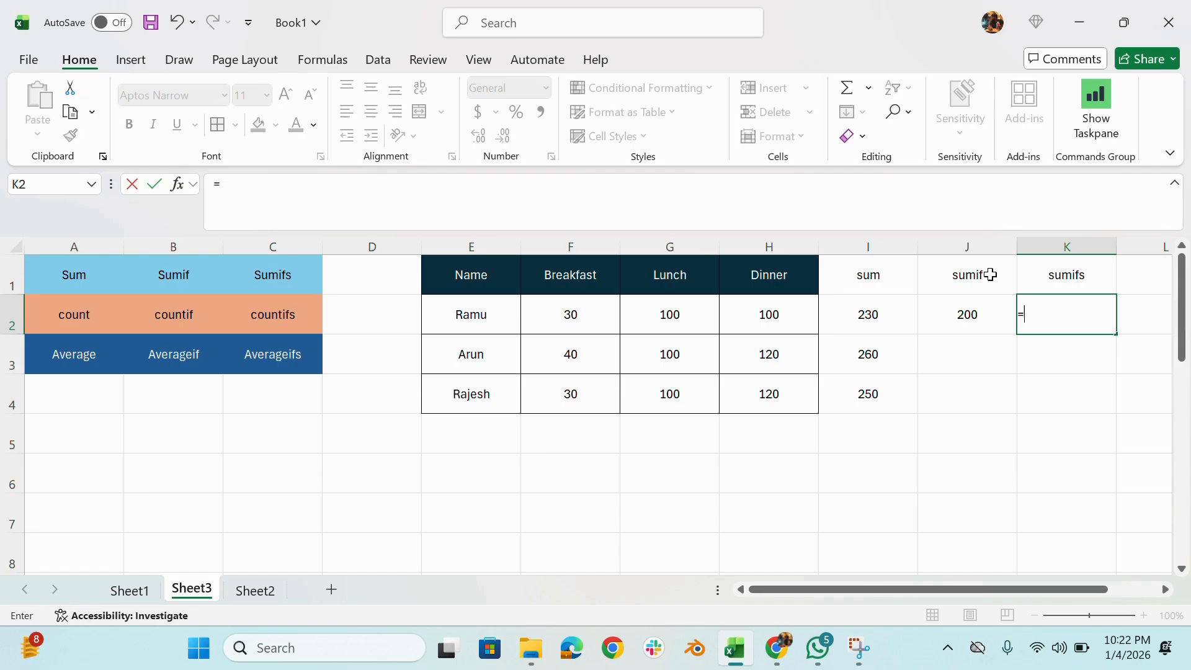
pyautogui.write('sumif')
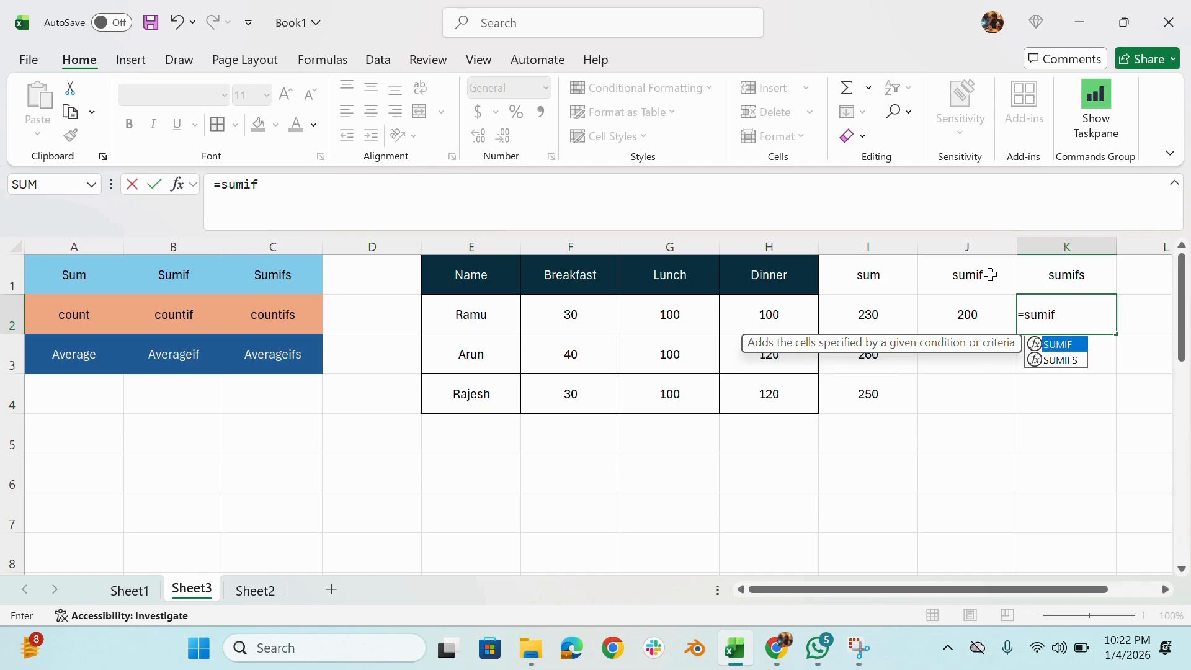
pyautogui.press('Down')
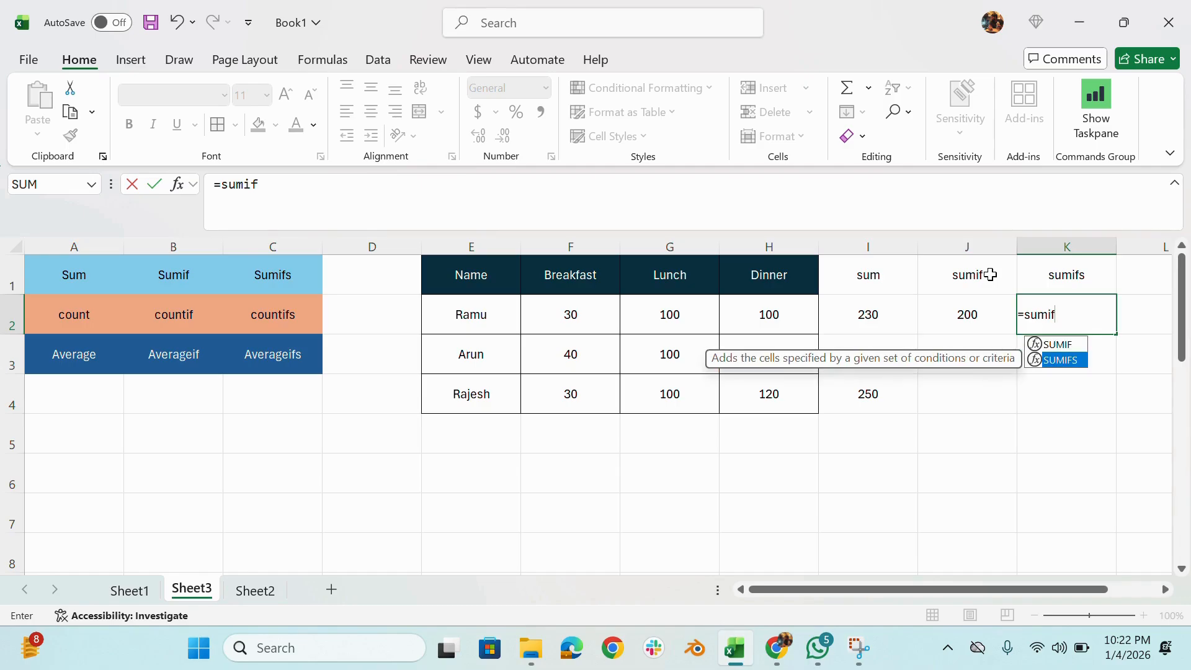
pyautogui.press('Tab')
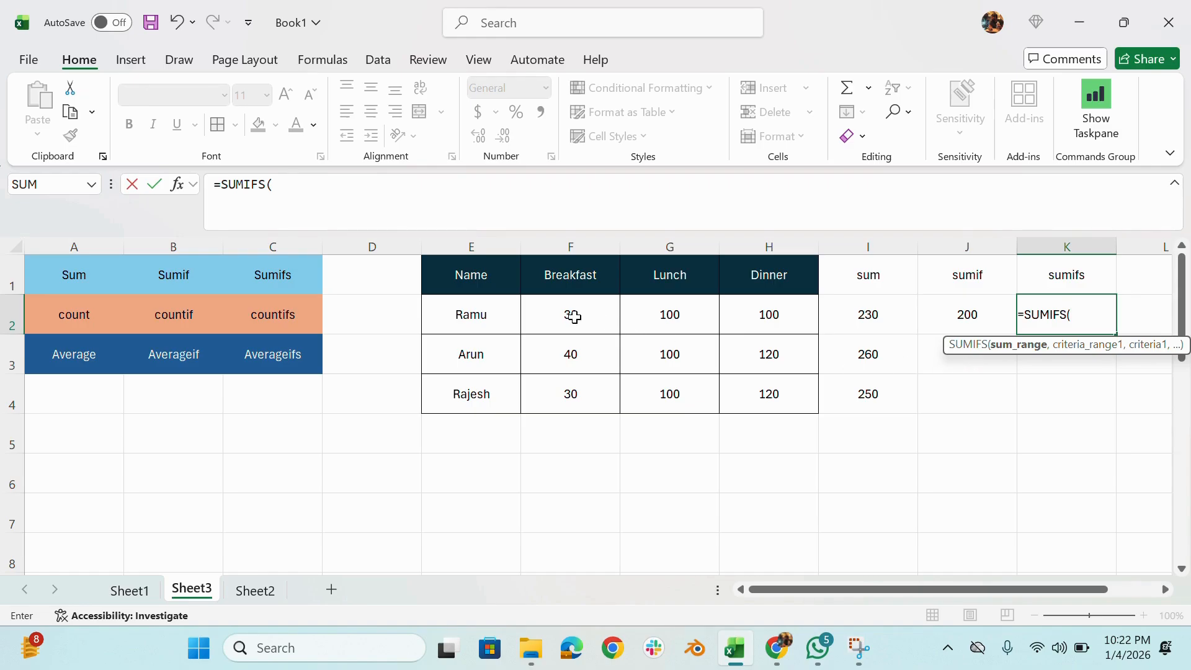
pyautogui.moveTo(574, 317); pyautogui.dragTo(751, 318)
pyautogui.write(',')
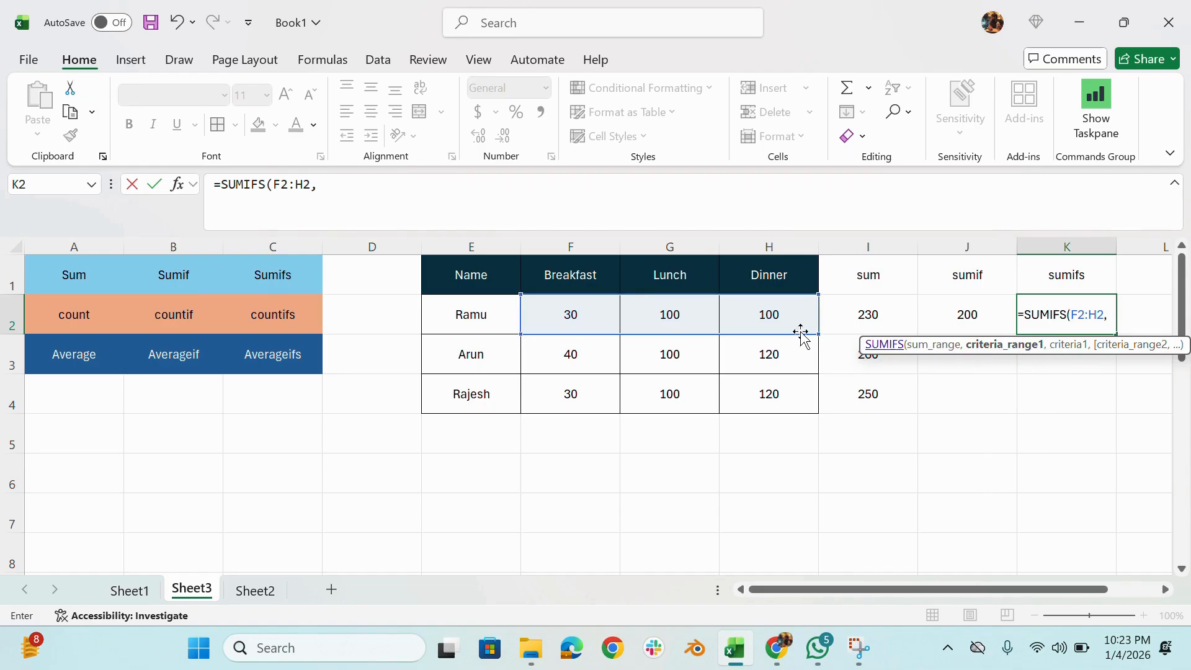
pyautogui.click(561, 281)
pyautogui.moveTo(561, 280); pyautogui.dragTo(765, 279)
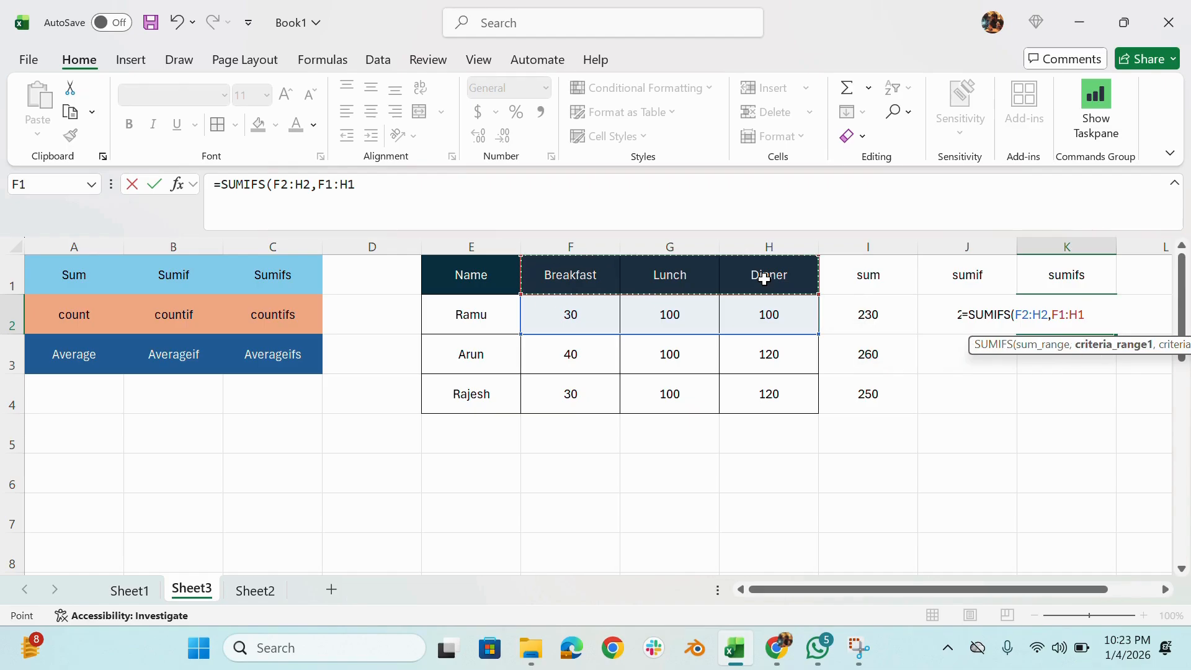
pyautogui.write(',')
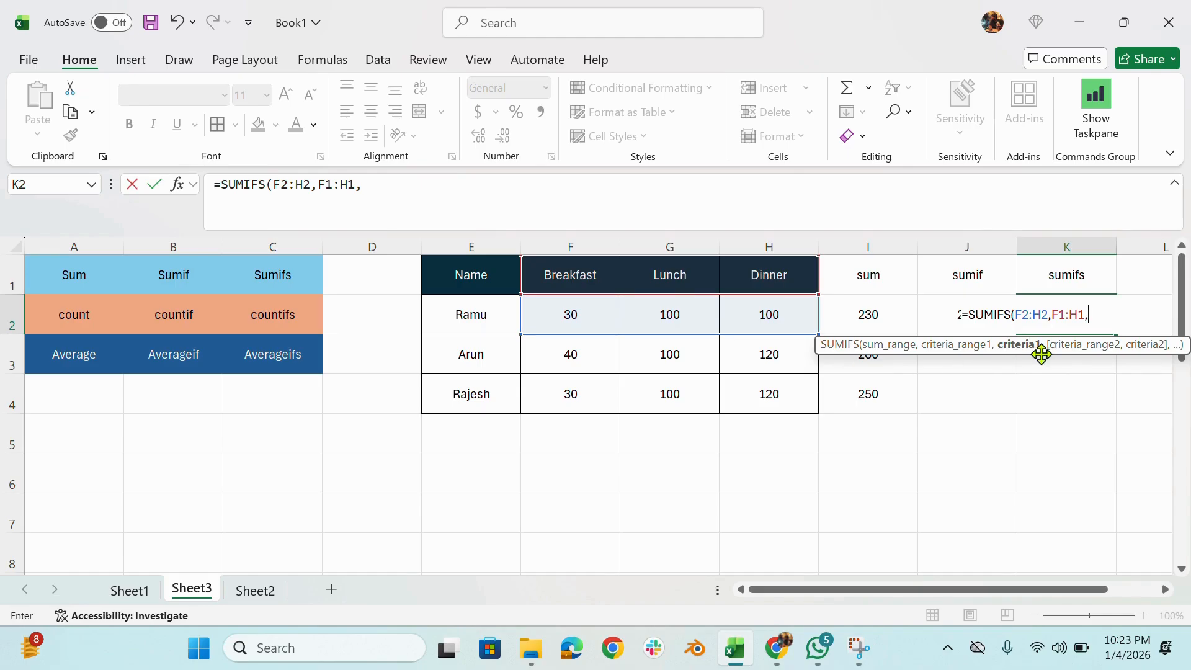
pyautogui.click(588, 273)
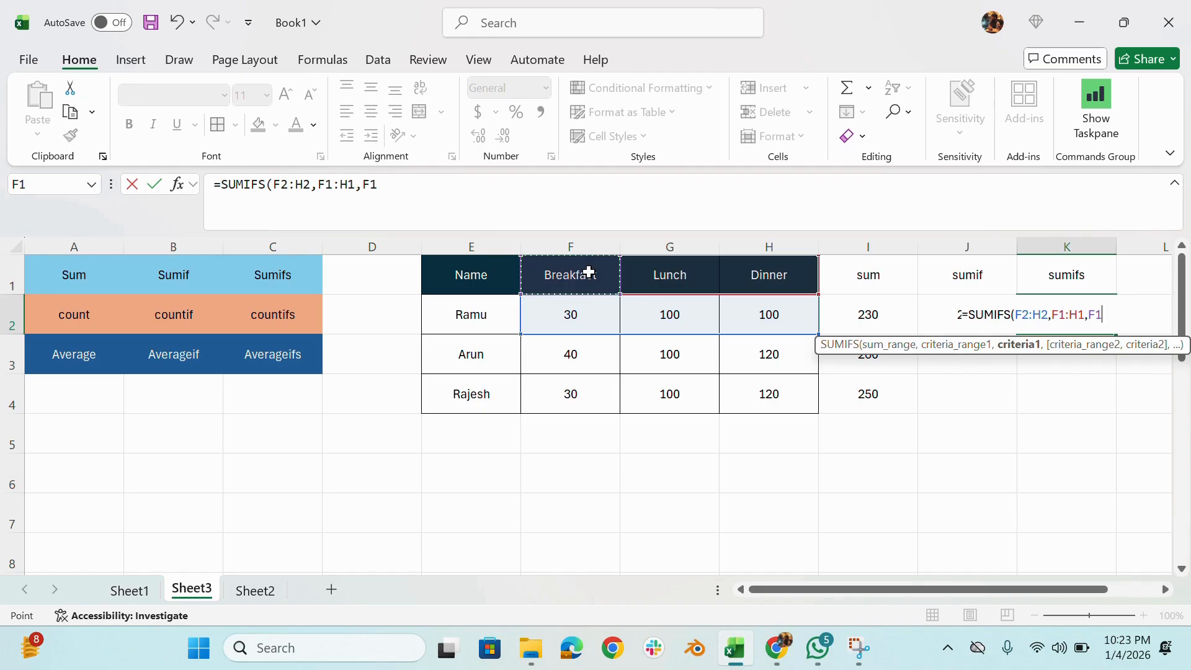
pyautogui.press('Return')
pyautogui.click(1102, 315)
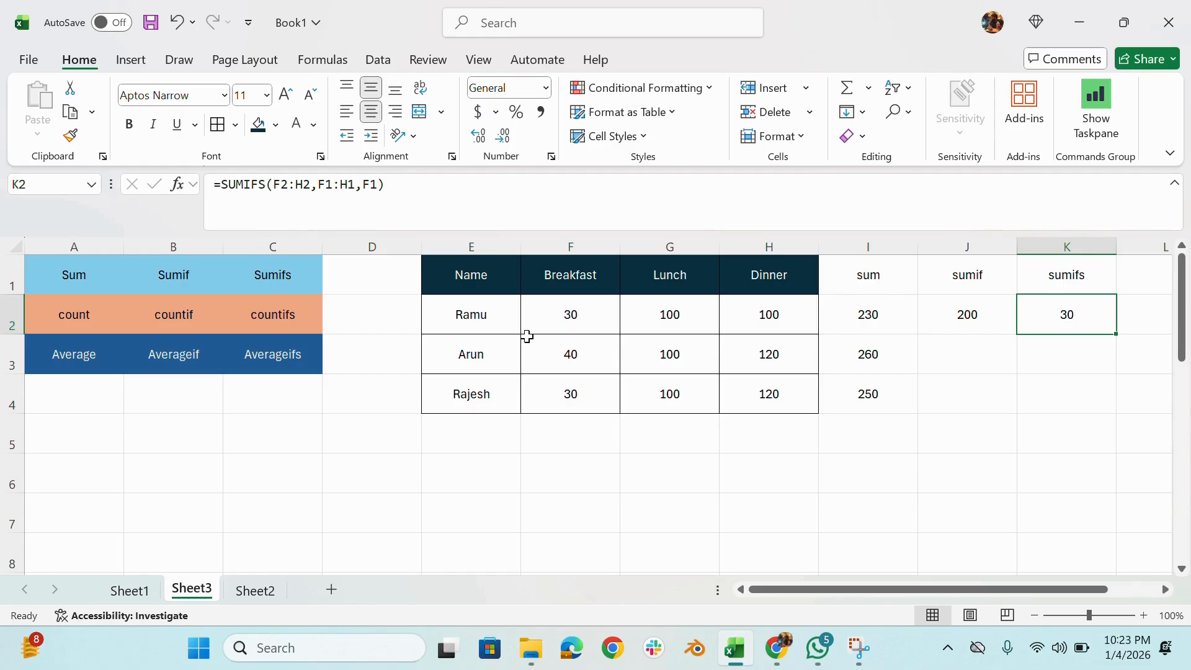
# Compare the arguments of the SUMIF formula in J2 with those of the SUMIFS formula in K2
pyautogui.click(964, 312)
pyautogui.doubleClick(965, 313)
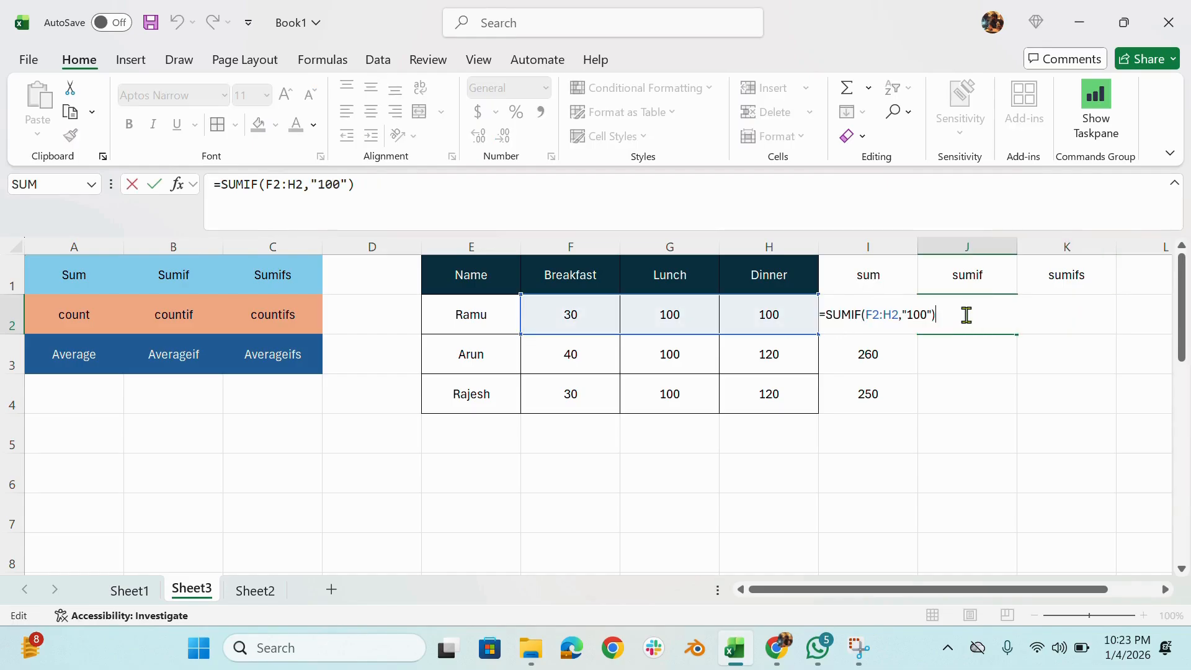
pyautogui.press('Escape')
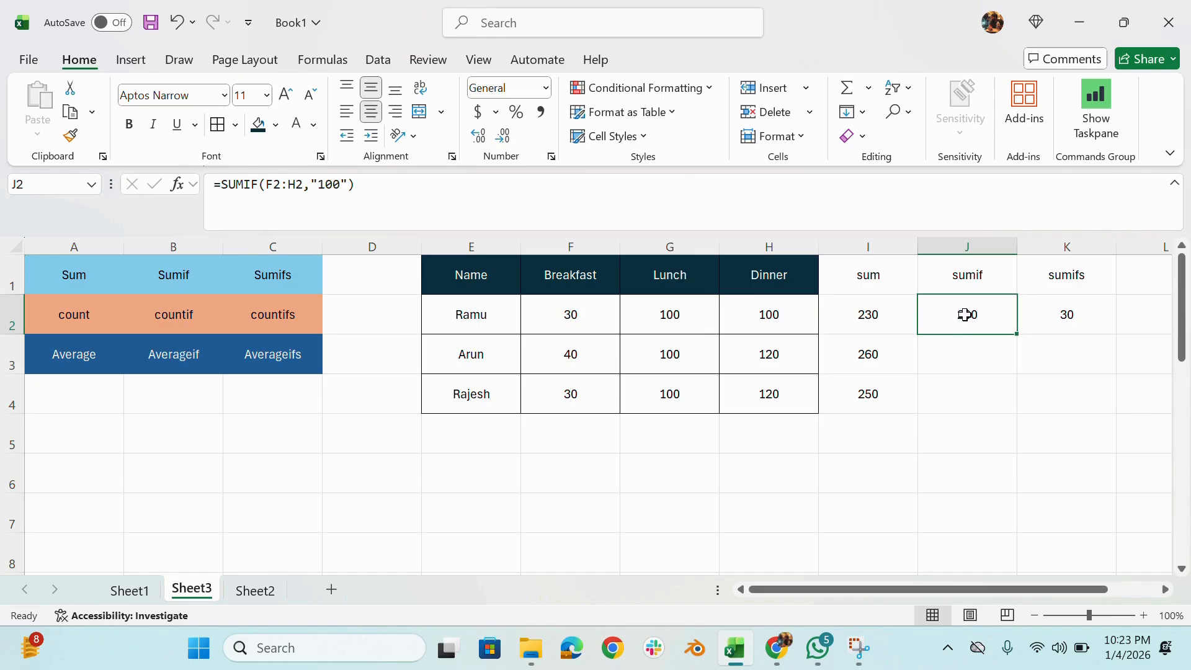
pyautogui.click(1074, 307)
pyautogui.doubleClick(1074, 307)
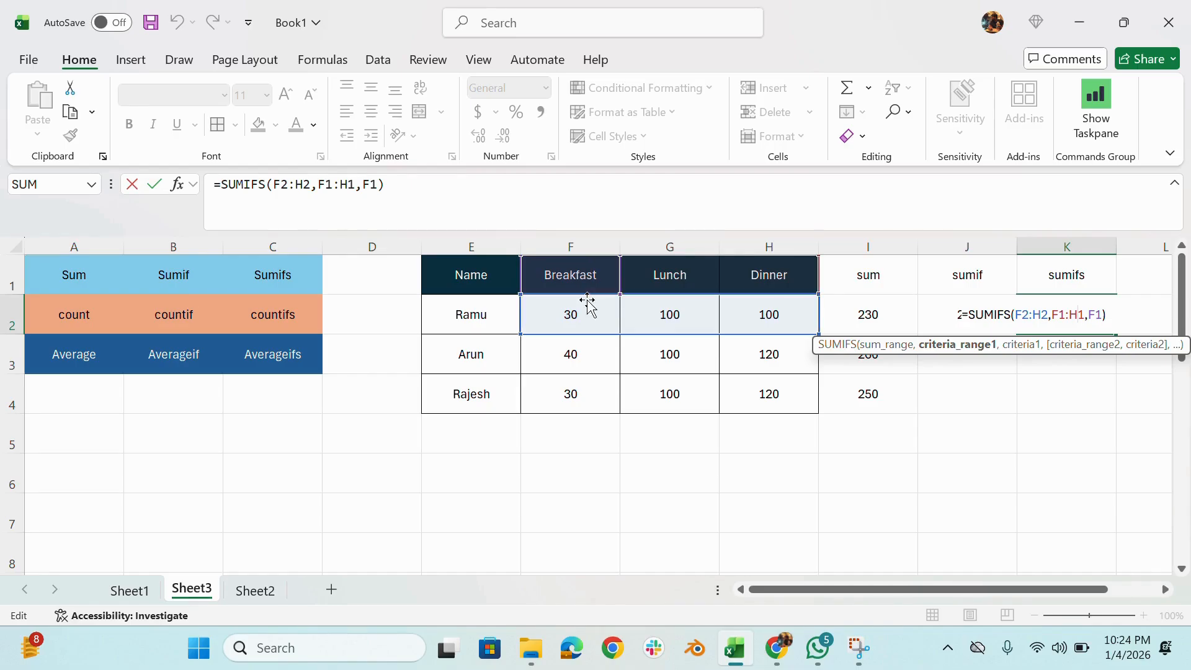
pyautogui.press('Return')
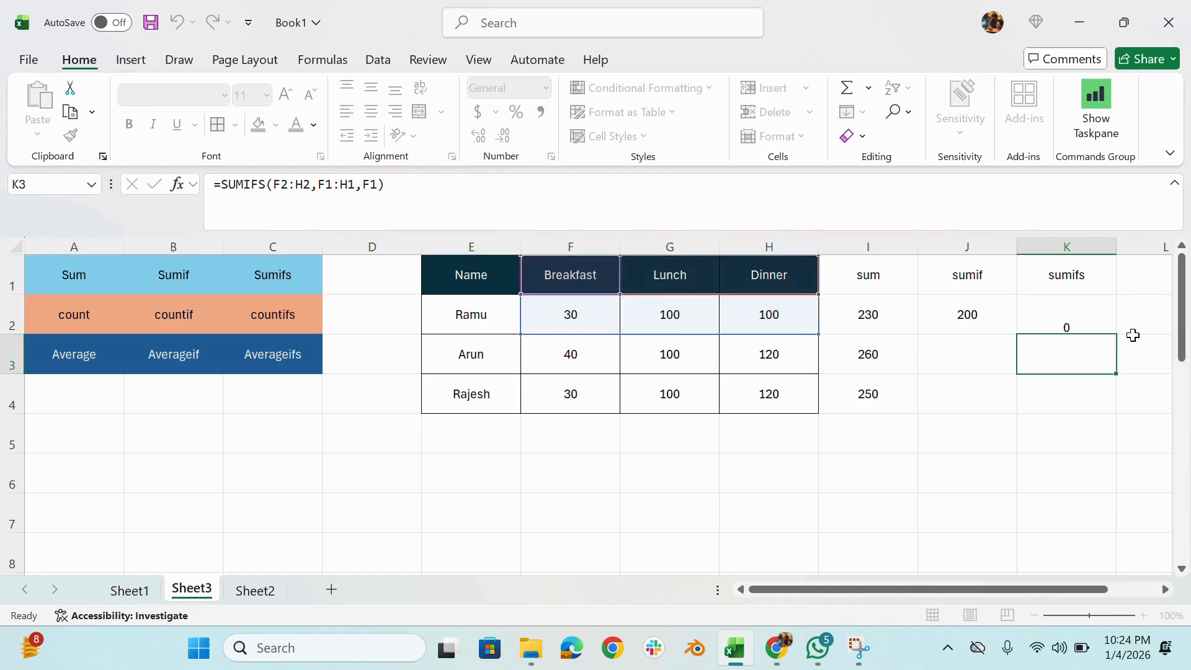
# Replace the F1 criterion in K2's SUMIFS formula with the text "Breakfast"
pyautogui.click(1068, 314)
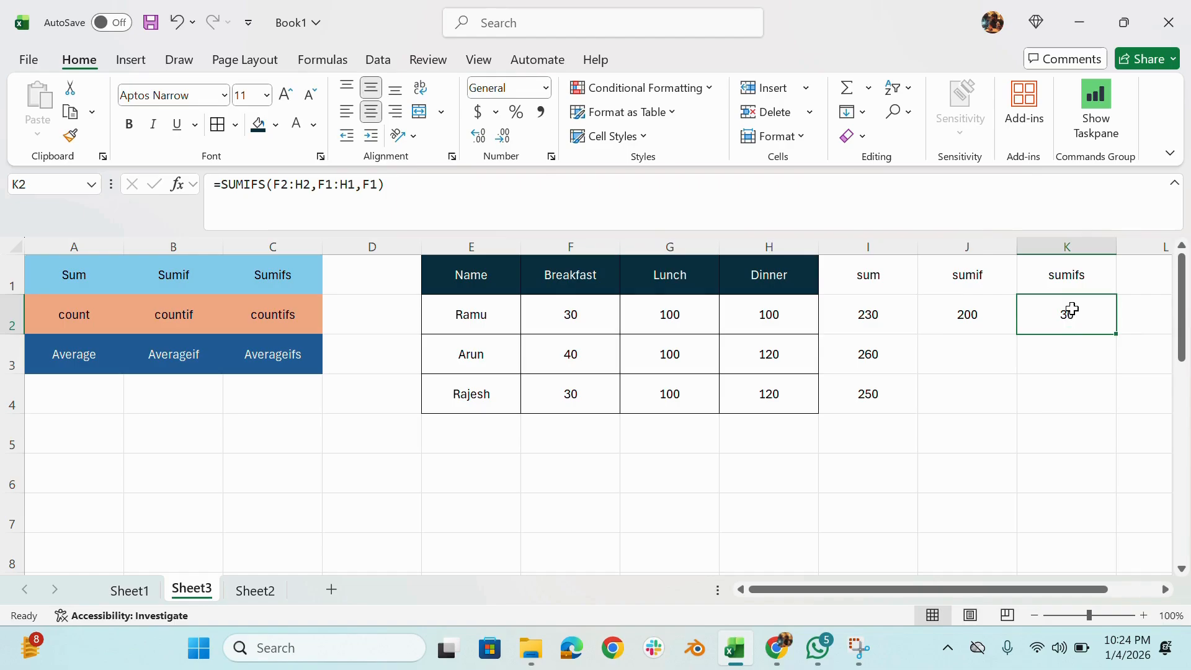
pyautogui.doubleClick(1072, 309)
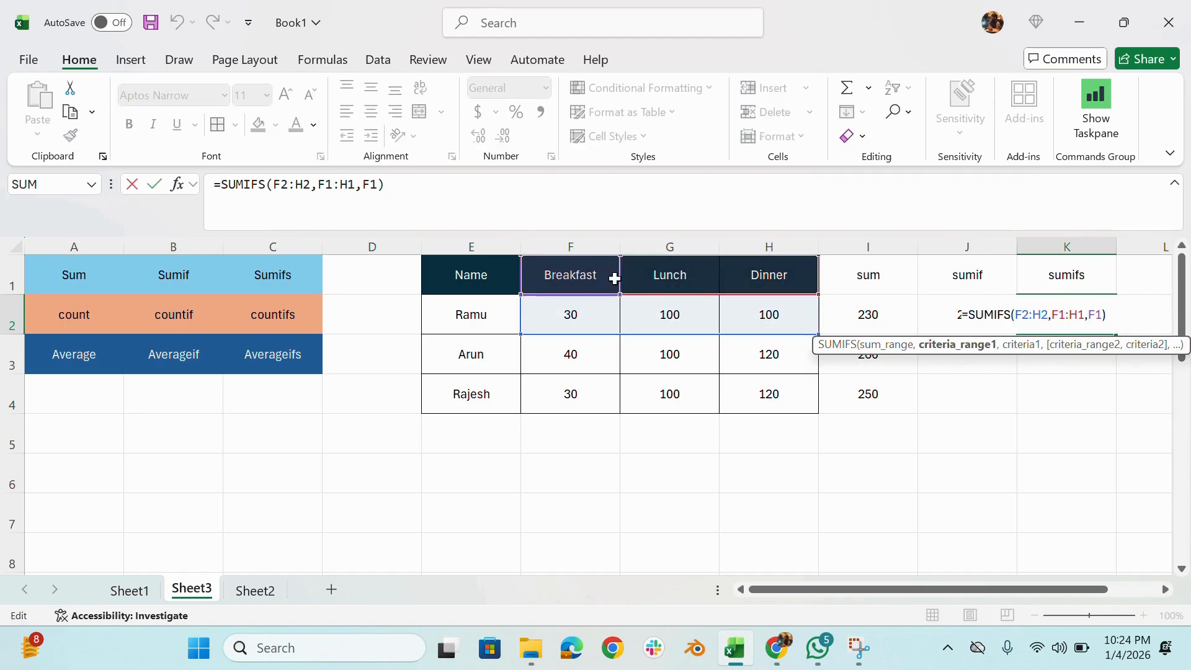
pyautogui.click(375, 185)
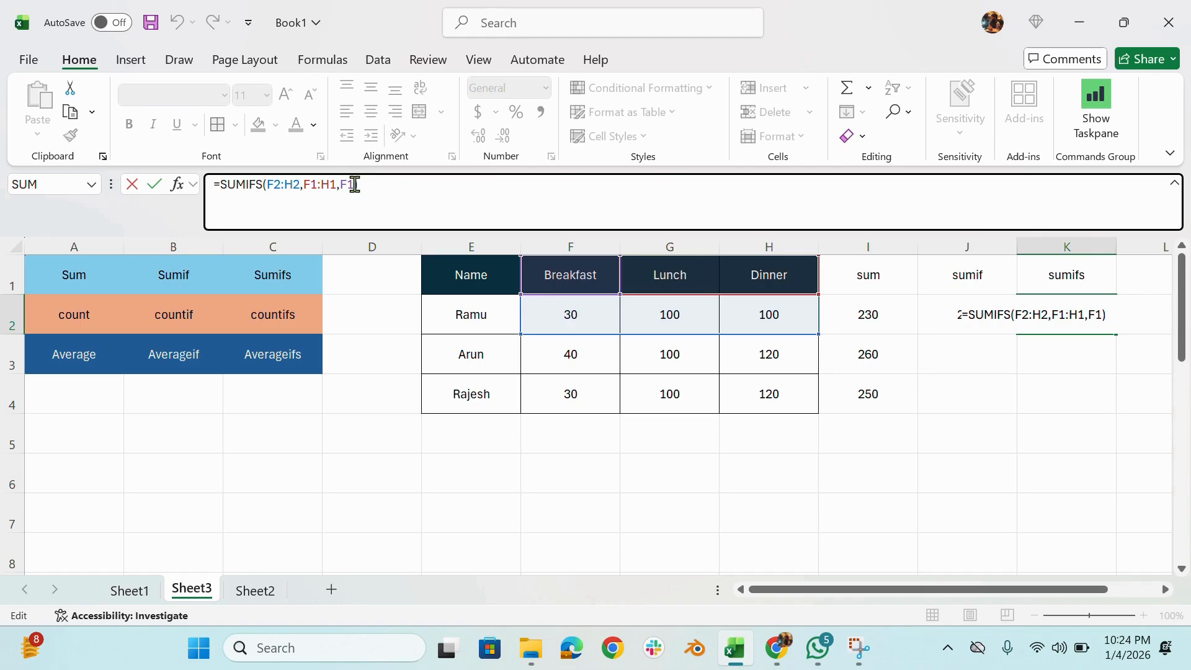
pyautogui.doubleClick(352, 184)
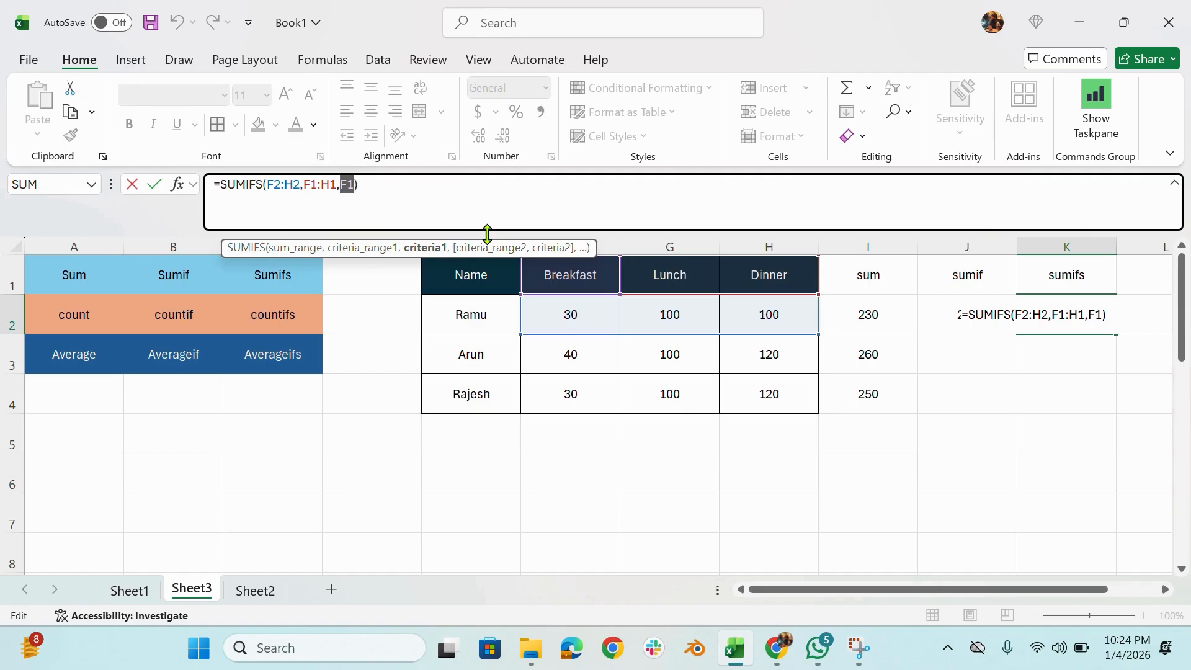
pyautogui.press('BackSpace')
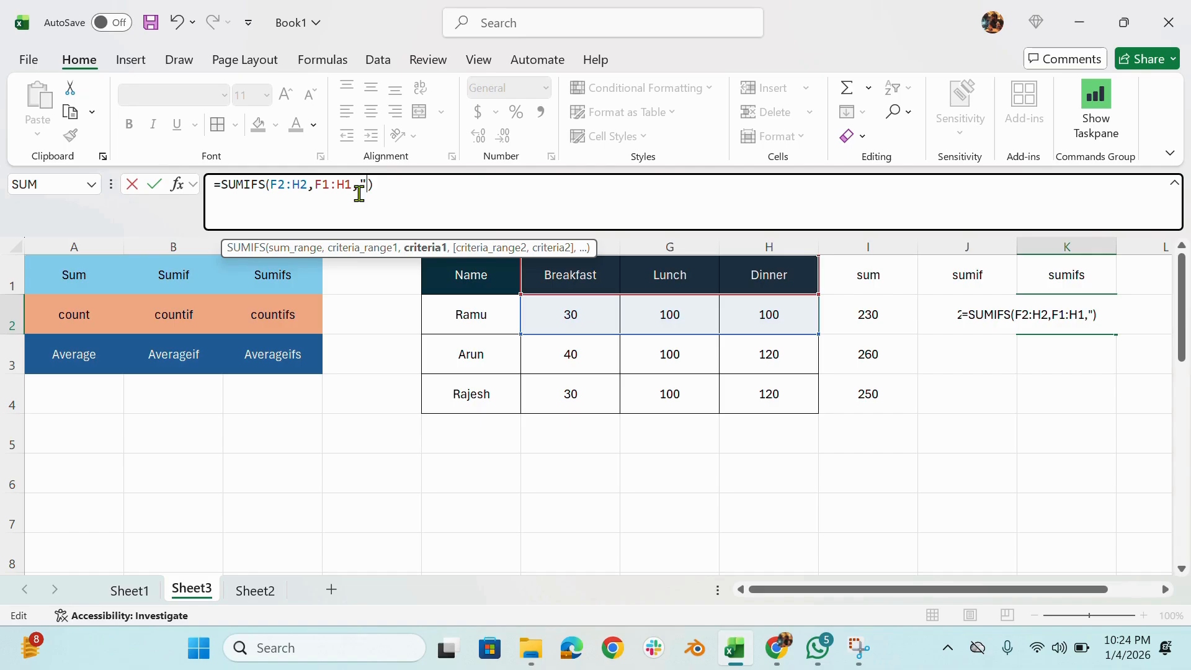
pyautogui.write('Breakfast')
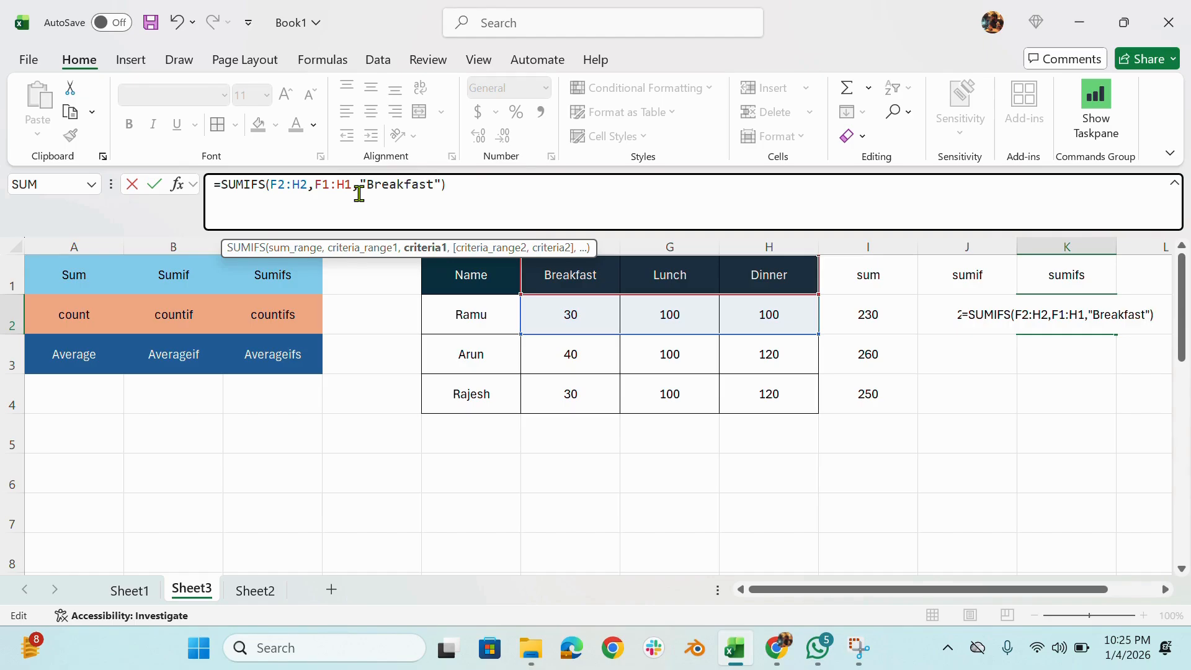
pyautogui.press('Return')
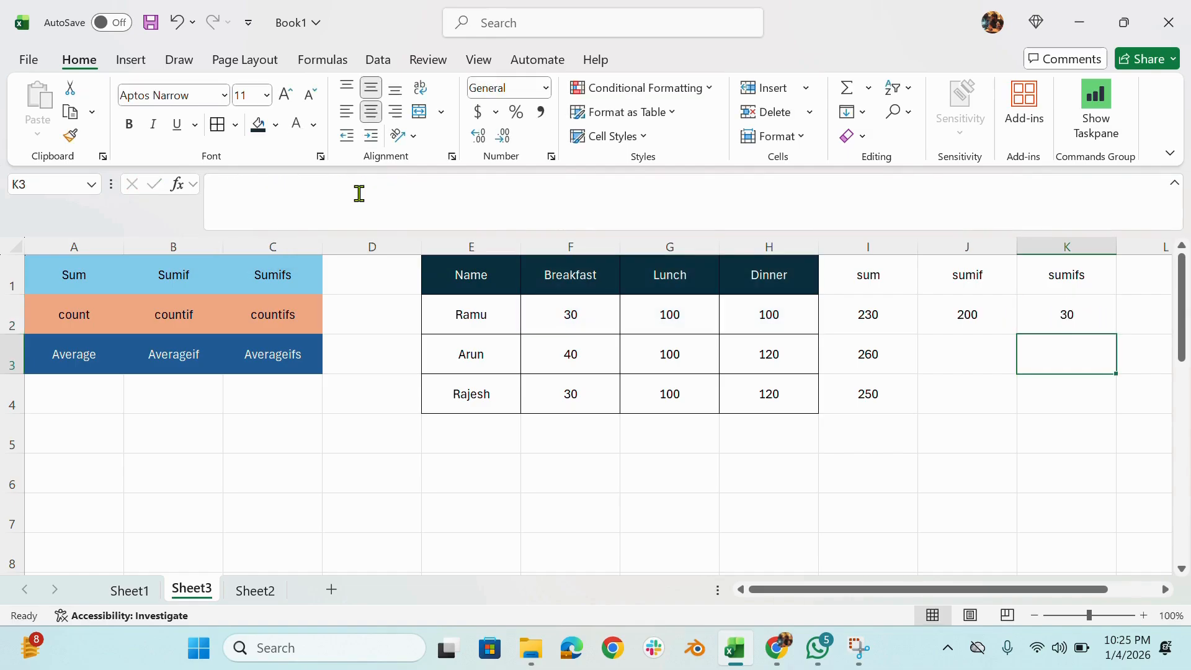
# Change the criterion in K2's SUMIFS formula to "Lunch"
pyautogui.click(1082, 316)
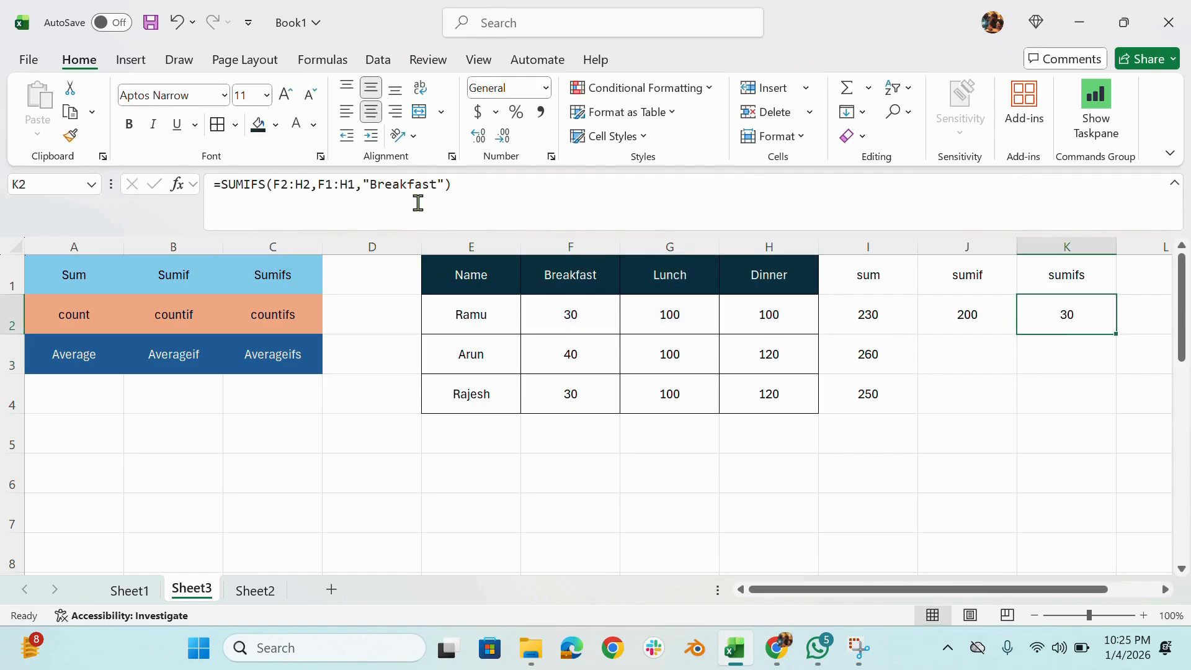
pyautogui.moveTo(436, 184); pyautogui.dragTo(371, 184)
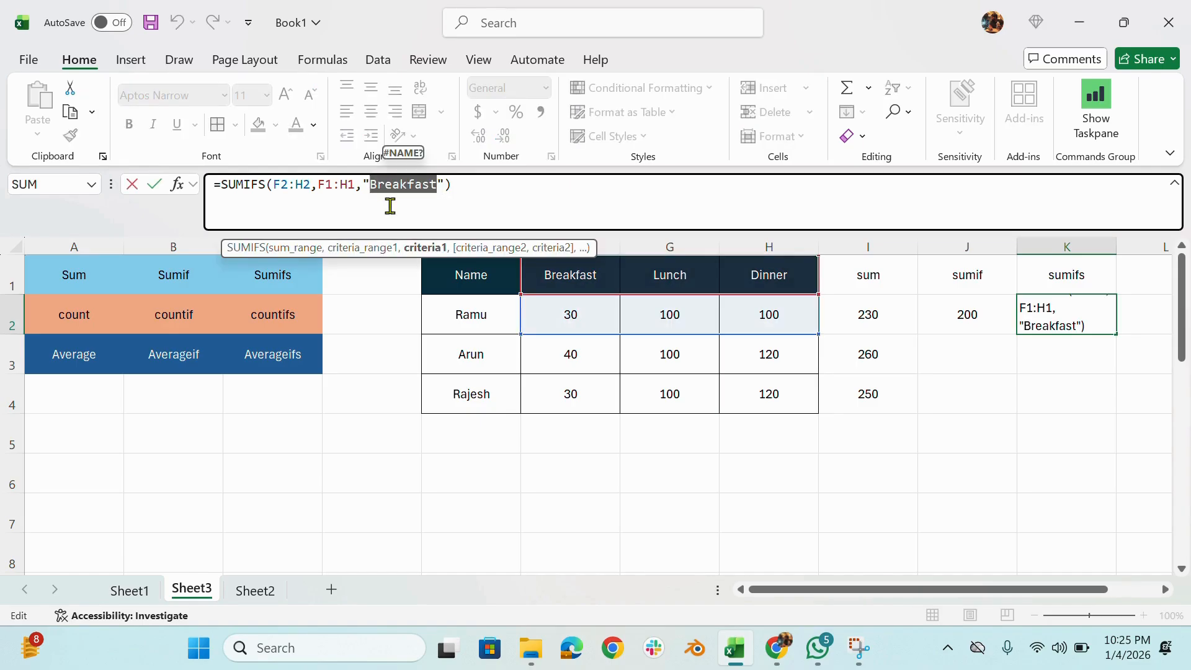
pyautogui.press('BackSpace')
pyautogui.write('lun')
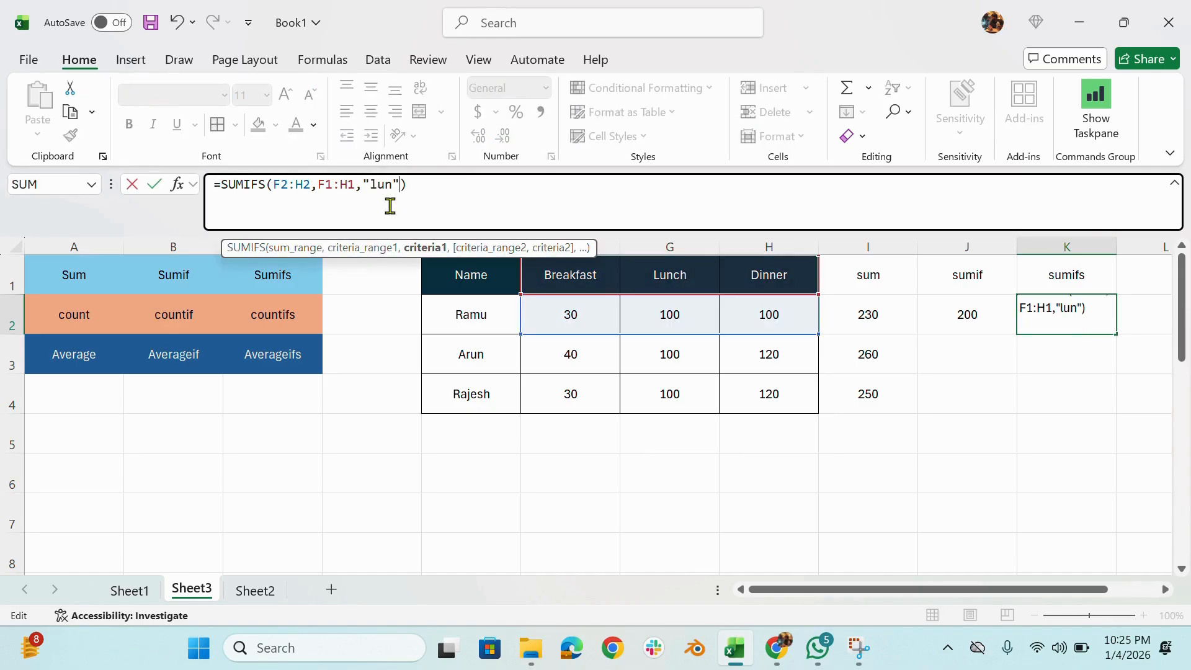
pyautogui.write('ch')
pyautogui.click(379, 185)
pyautogui.press('BackSpace')
pyautogui.write('L')
pyautogui.press('Return')
# Fill the SUMIF and SUMIFS formulas in J2:K2 down through row 4
pyautogui.click(1089, 311)
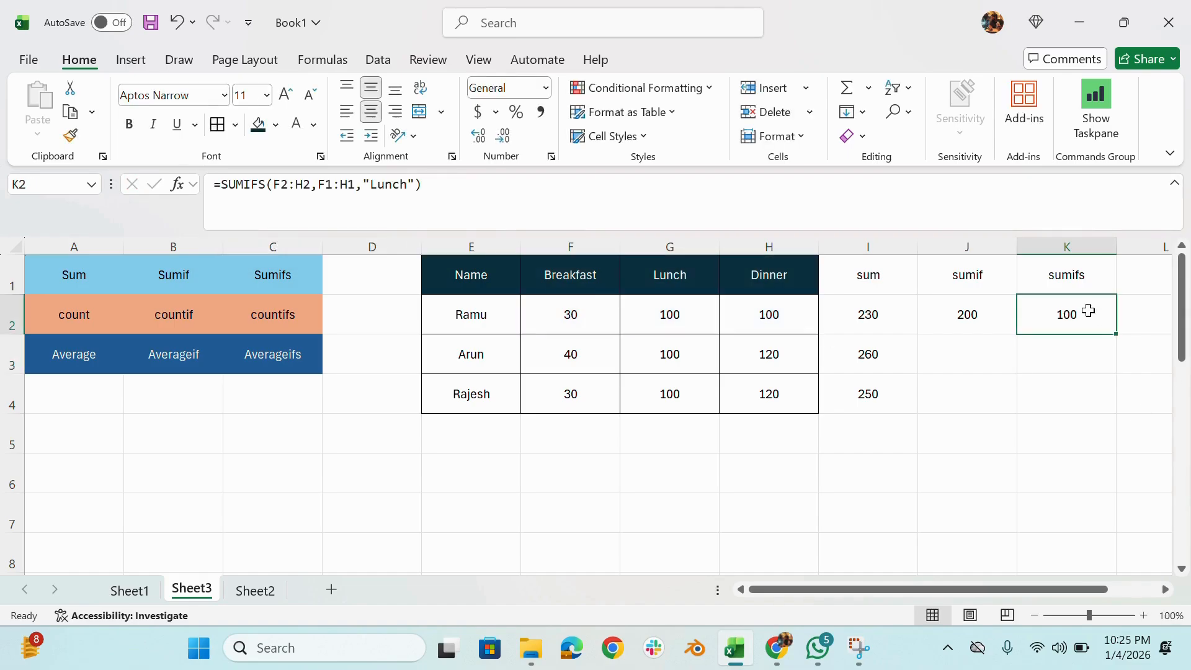
pyautogui.moveTo(997, 313); pyautogui.dragTo(1058, 313)
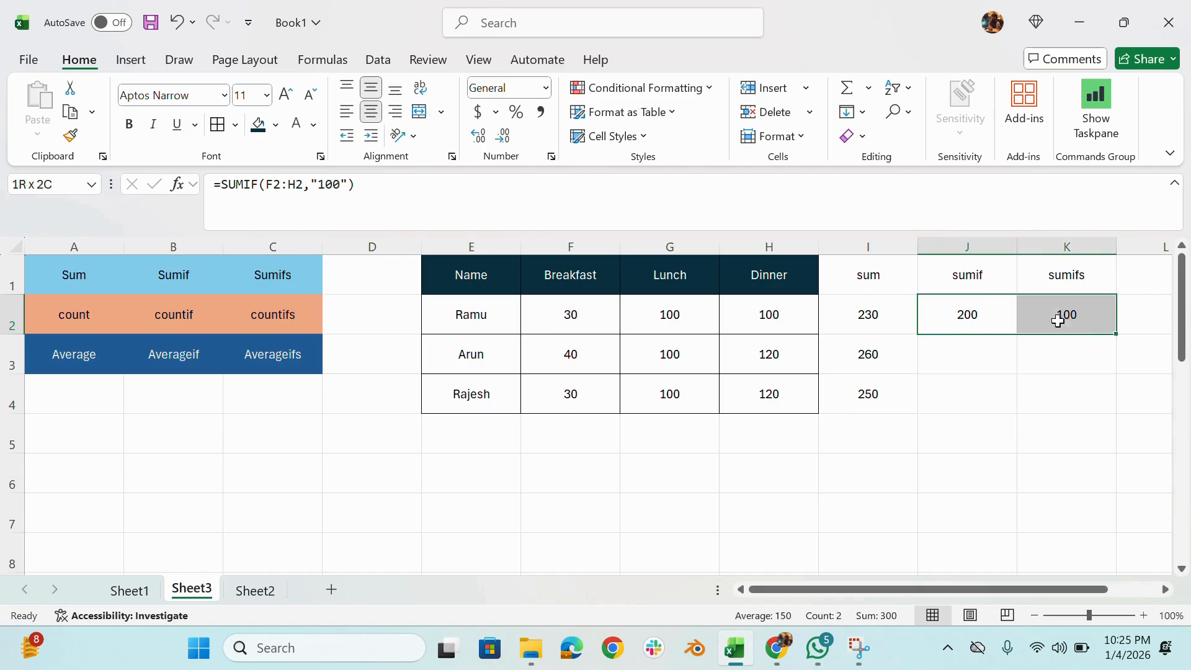
pyautogui.doubleClick(1117, 336)
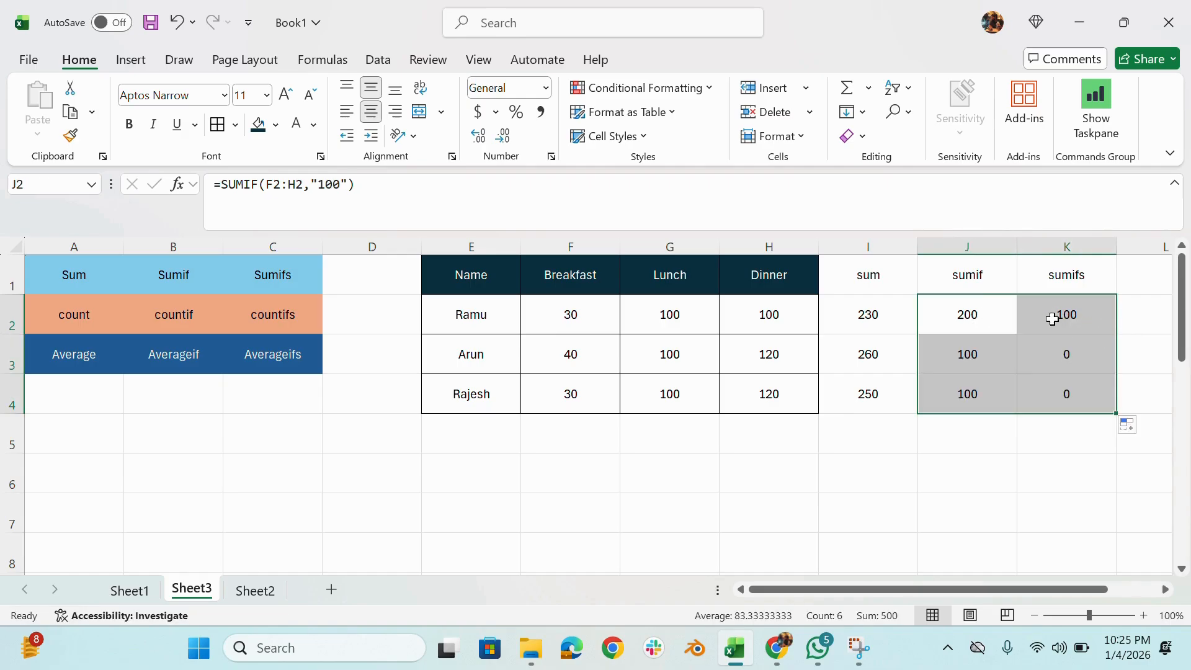
# Compare the criteria range of the copied SUMIFS formula in K3 with the one in K2
pyautogui.doubleClick(1067, 354)
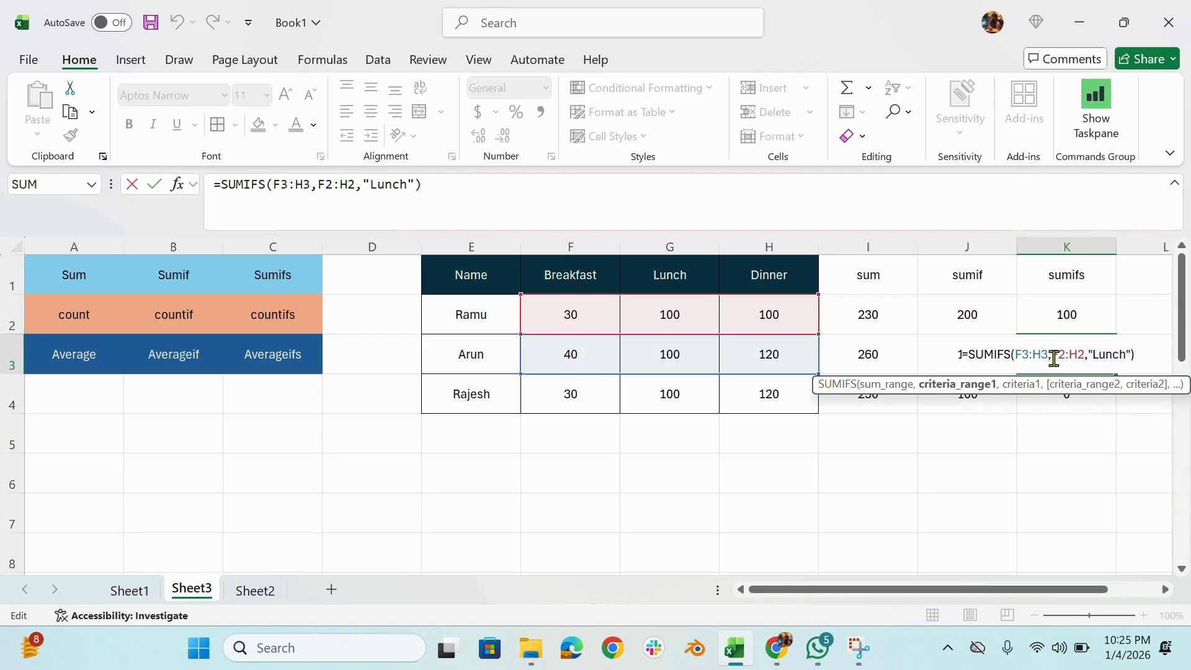
pyautogui.press('Escape')
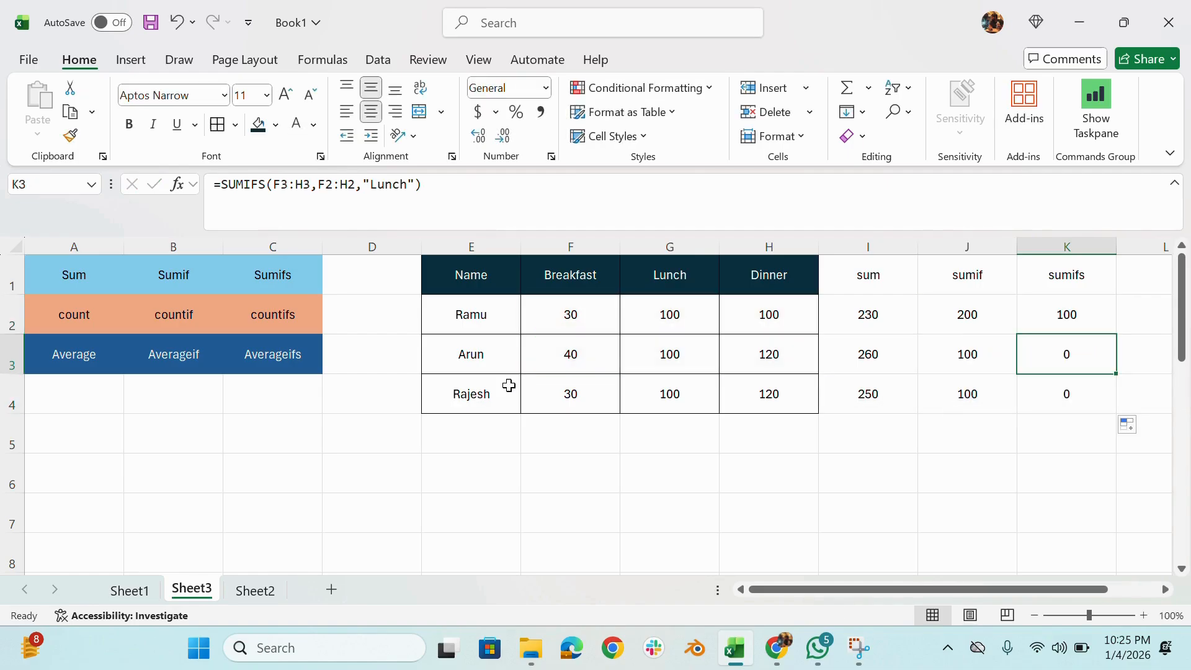
pyautogui.doubleClick(1059, 354)
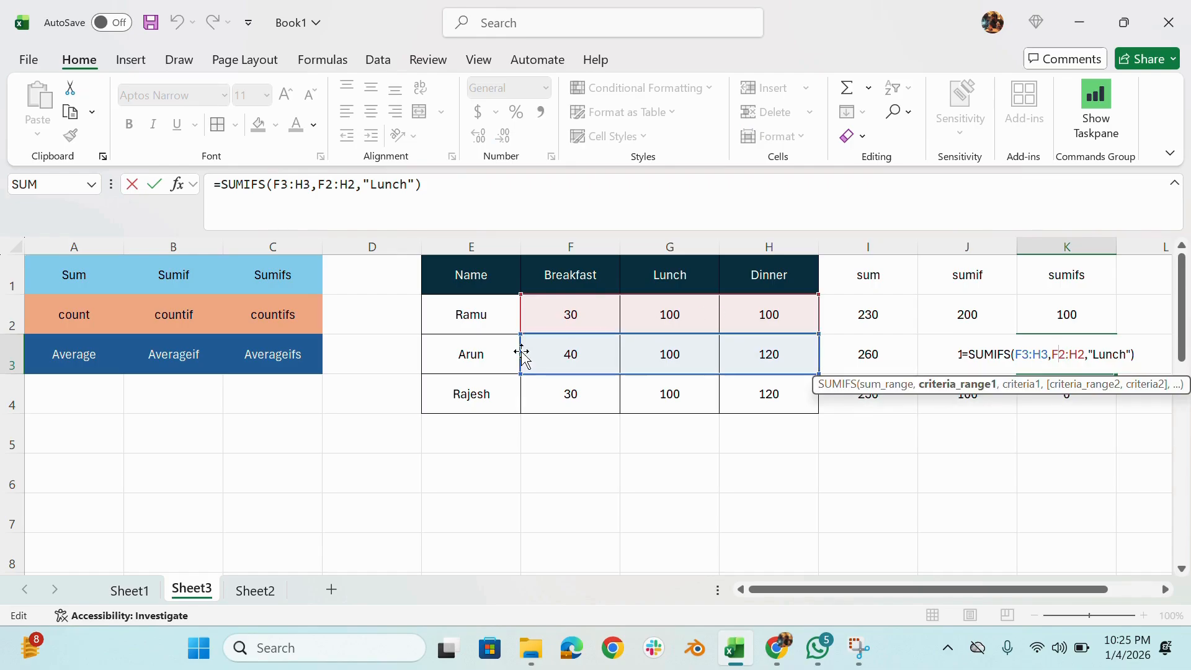
pyautogui.press('Escape')
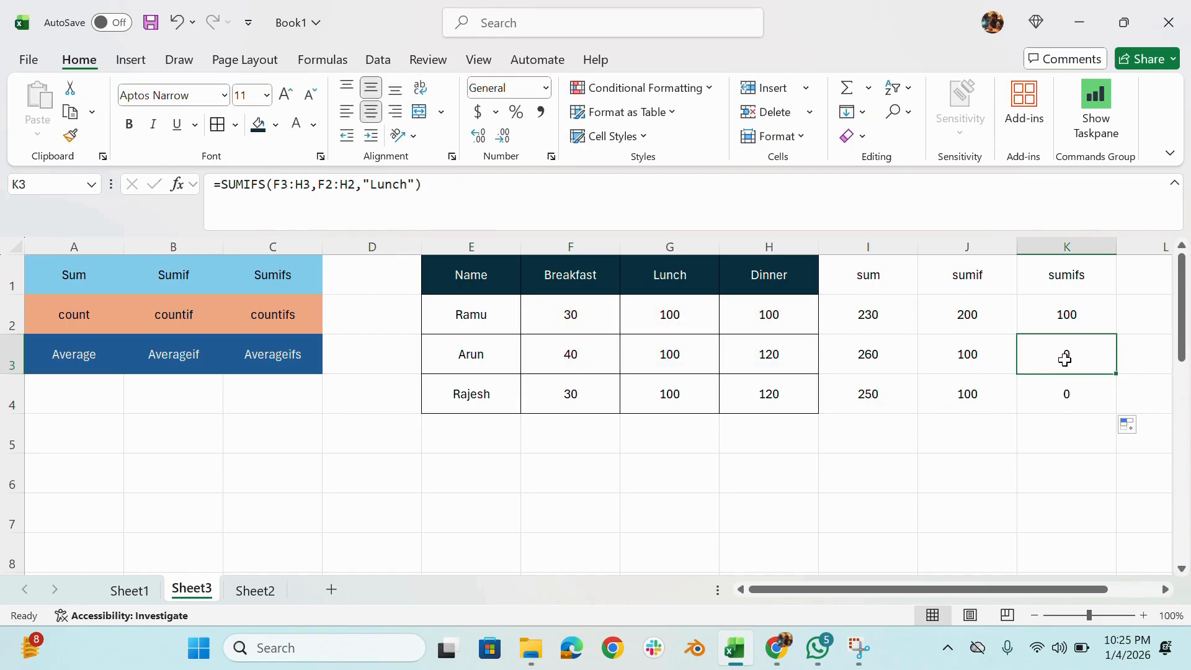
pyautogui.doubleClick(1066, 315)
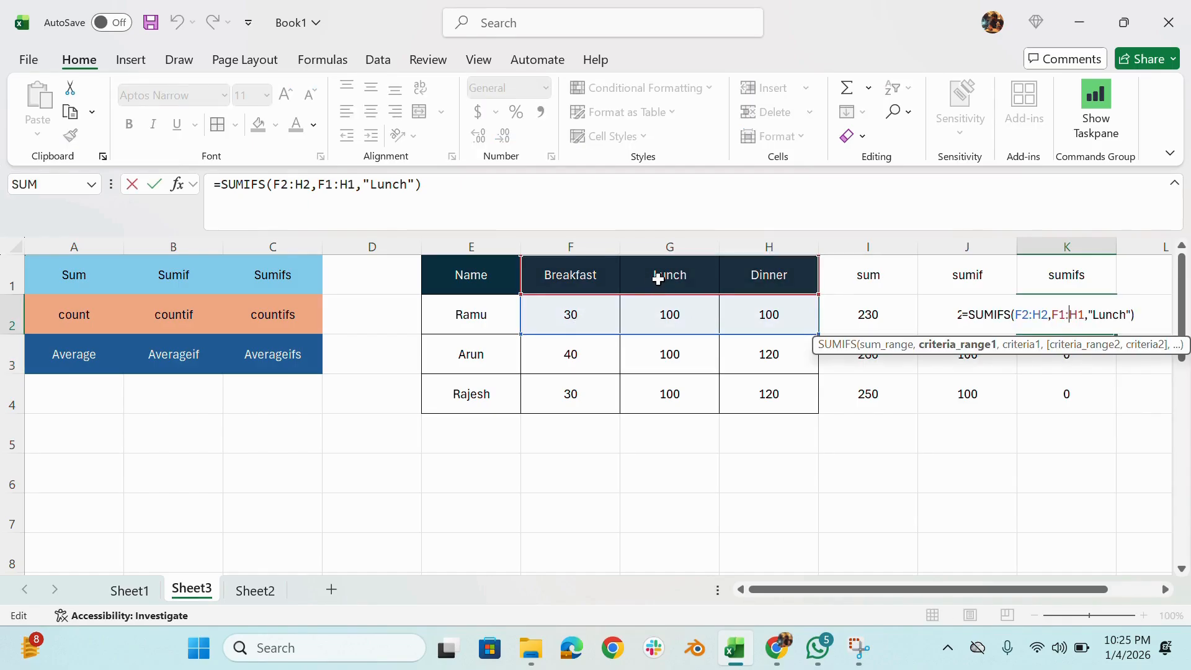
pyautogui.press('Escape')
# Move the criteria range of K3's SUMIFS formula to the header cells F1:H1
pyautogui.click(1083, 345)
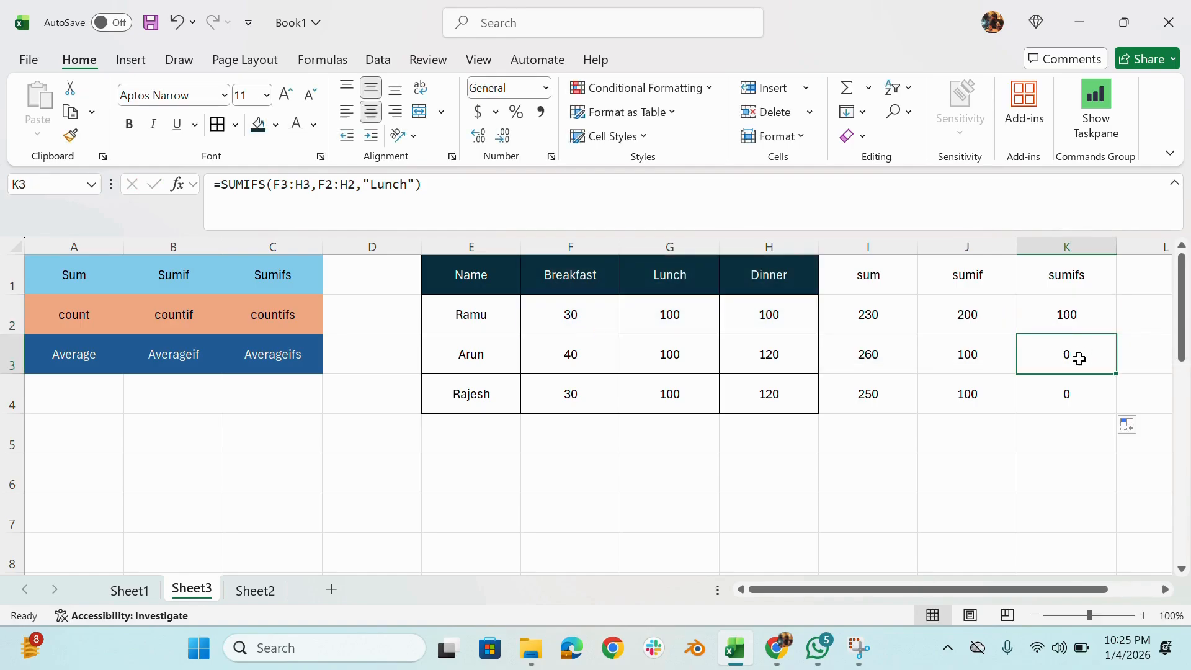
pyautogui.doubleClick(1077, 355)
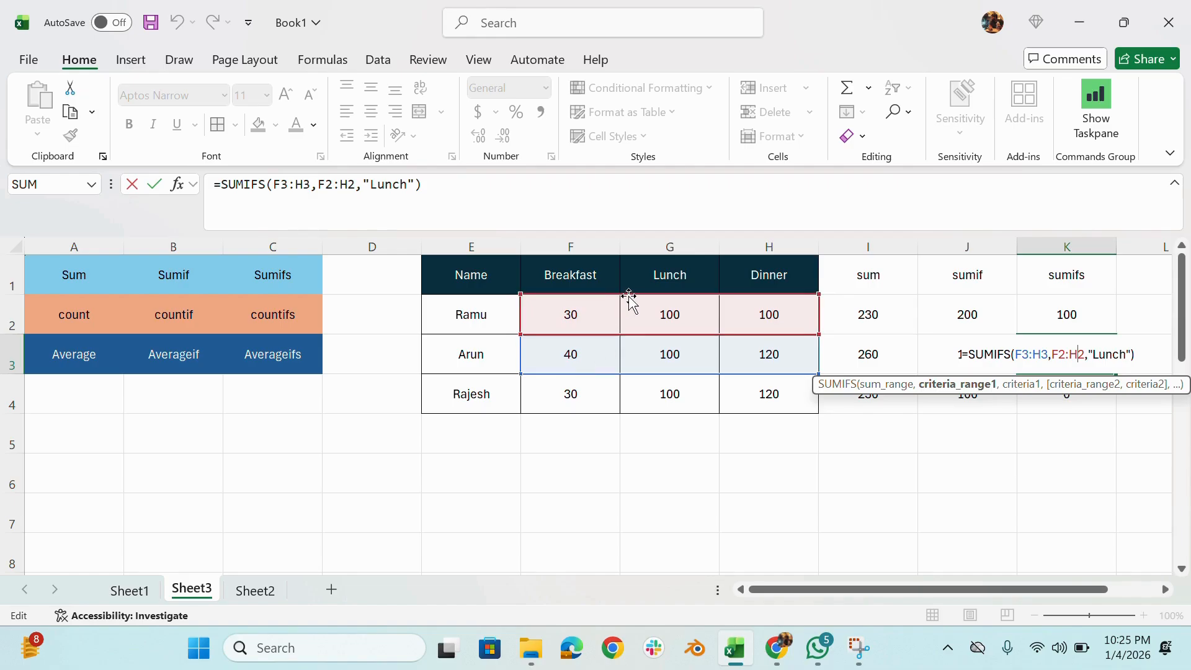
pyautogui.moveTo(648, 299); pyautogui.dragTo(654, 275)
pyautogui.press('Return')
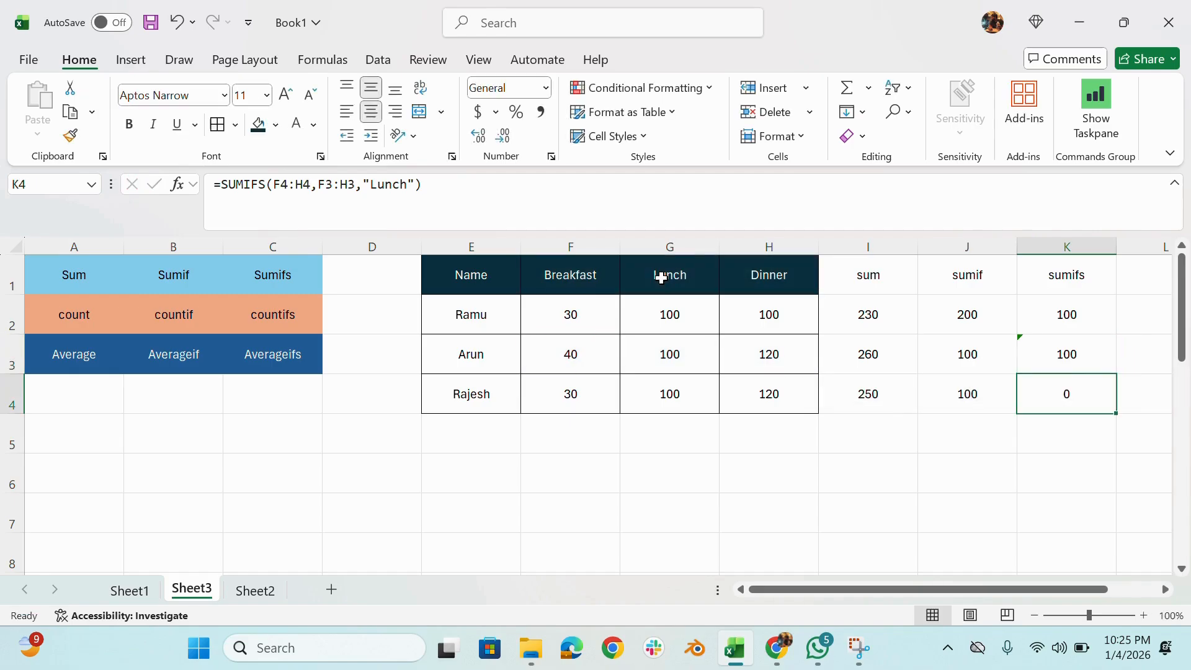
pyautogui.click(1076, 352)
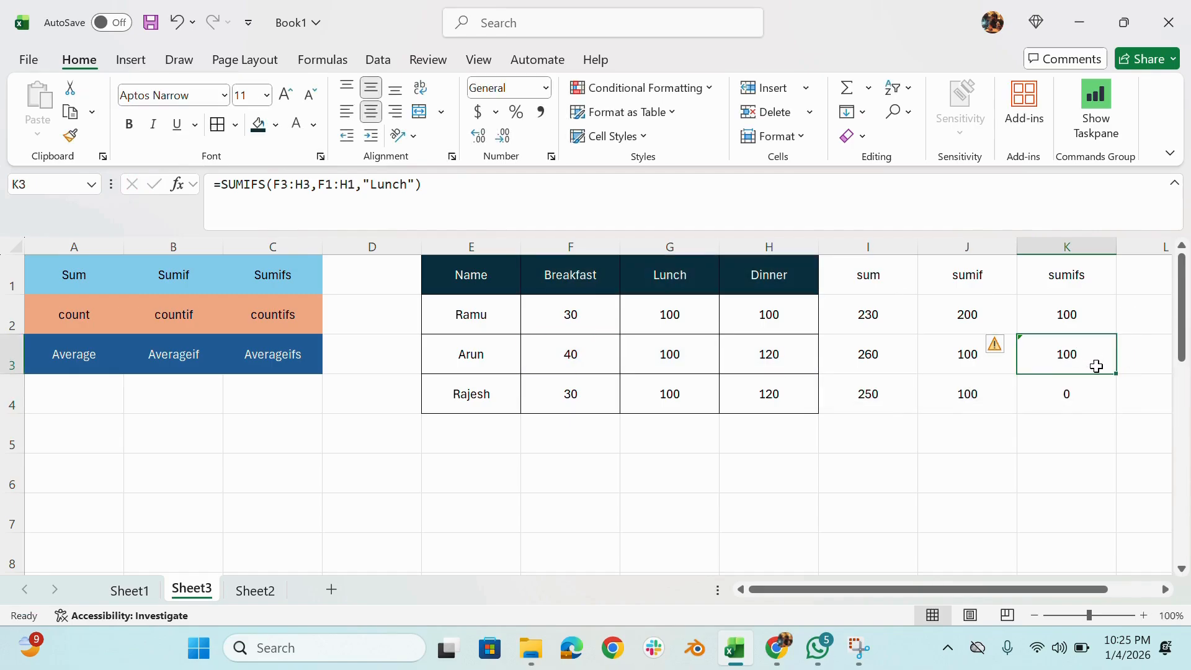
# Move the criteria range of K4's SUMIFS formula to the header cells F1:H1
pyautogui.doubleClick(1068, 396)
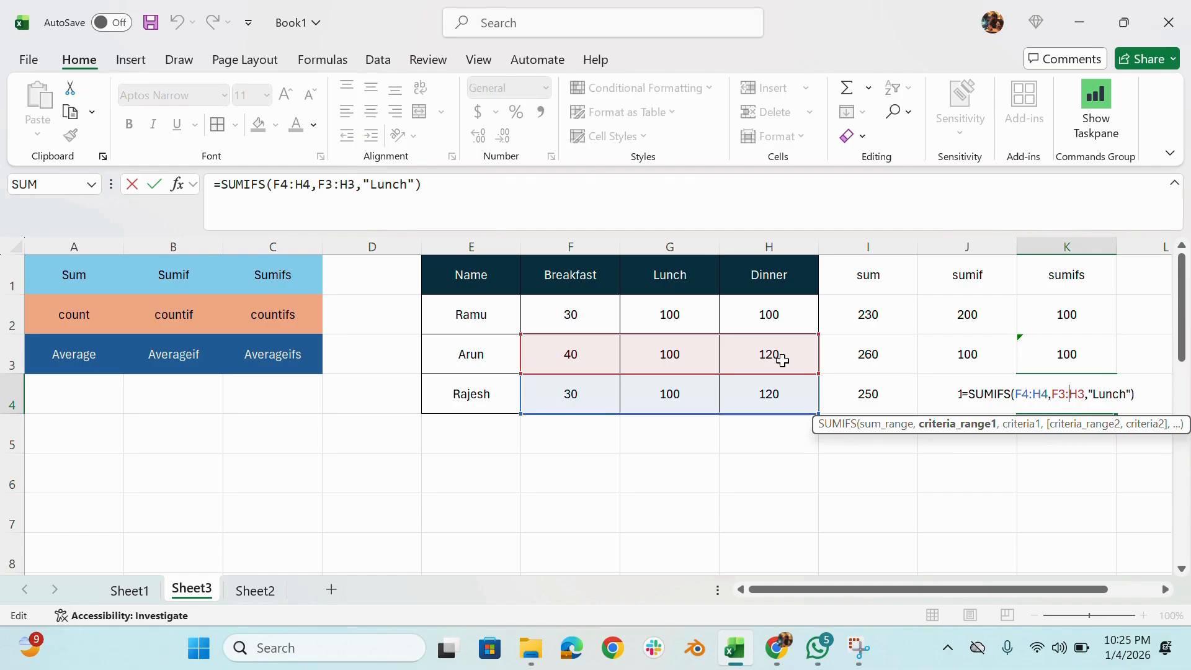
pyautogui.moveTo(702, 336); pyautogui.dragTo(695, 269)
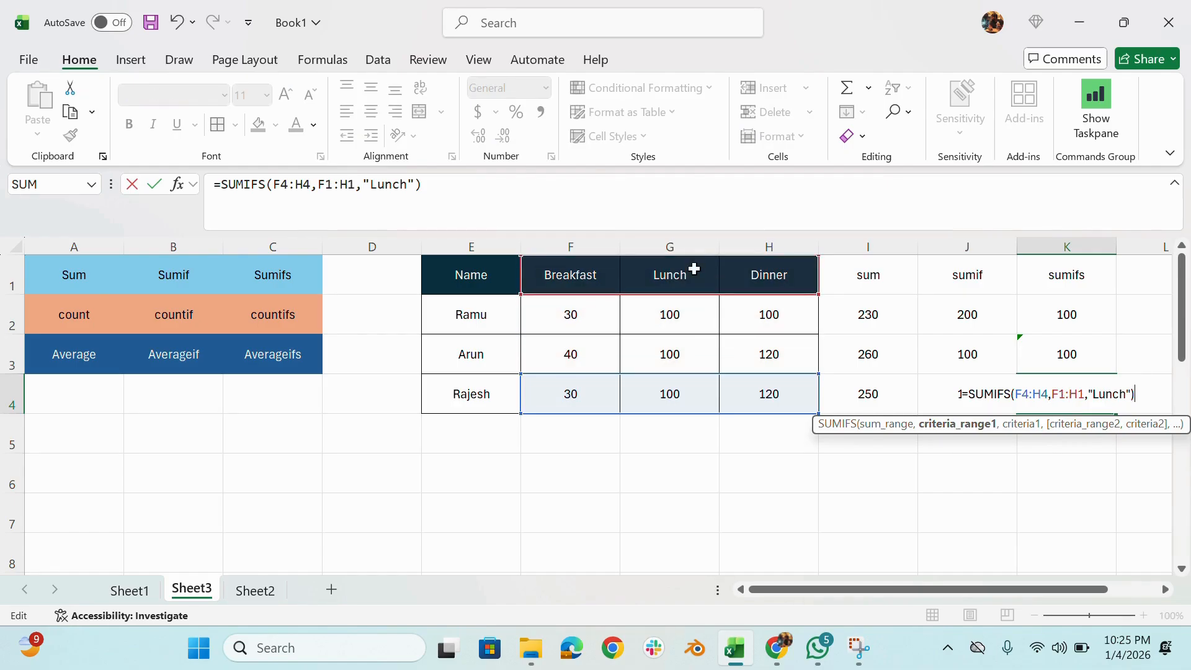
pyautogui.press('Return')
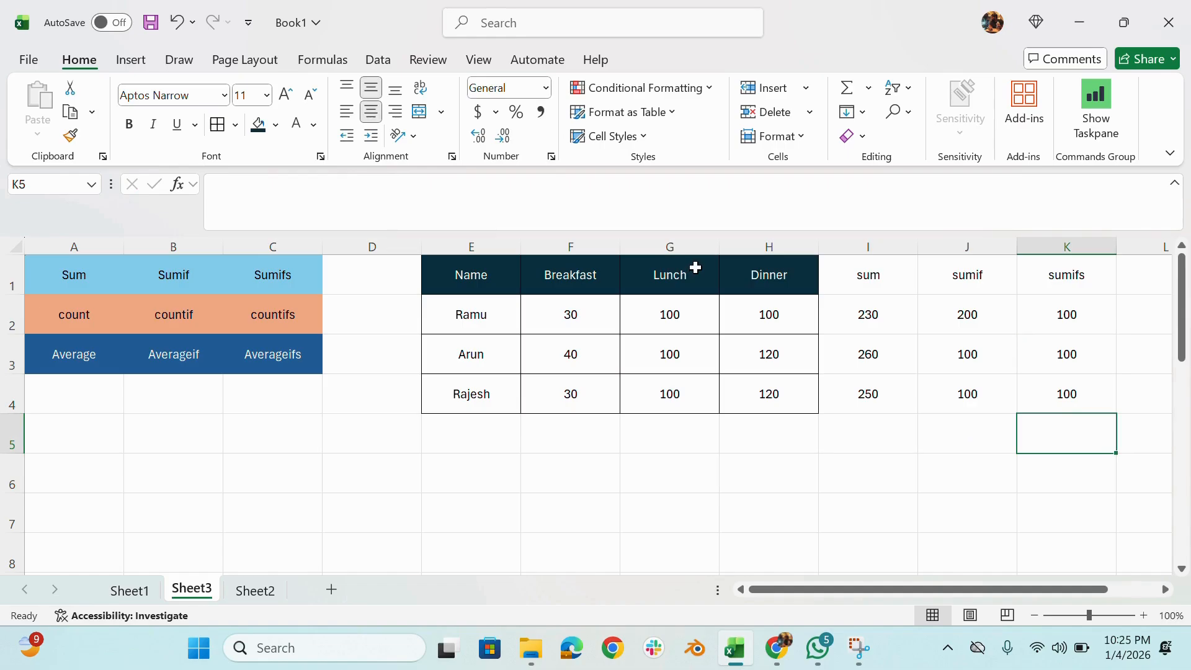
# Set the Lunch amount in G3 to 50 and check the SUMIFS result in K3
pyautogui.click(1084, 358)
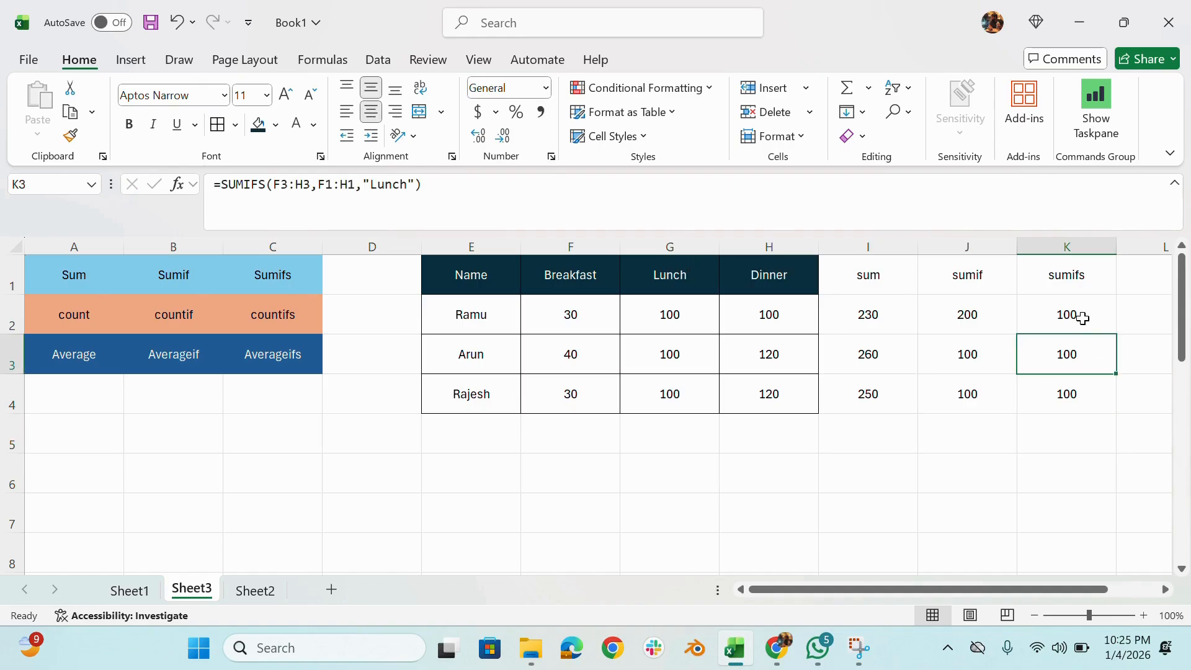
pyautogui.click(1084, 316)
pyautogui.moveTo(1084, 315); pyautogui.dragTo(1082, 389)
pyautogui.click(687, 359)
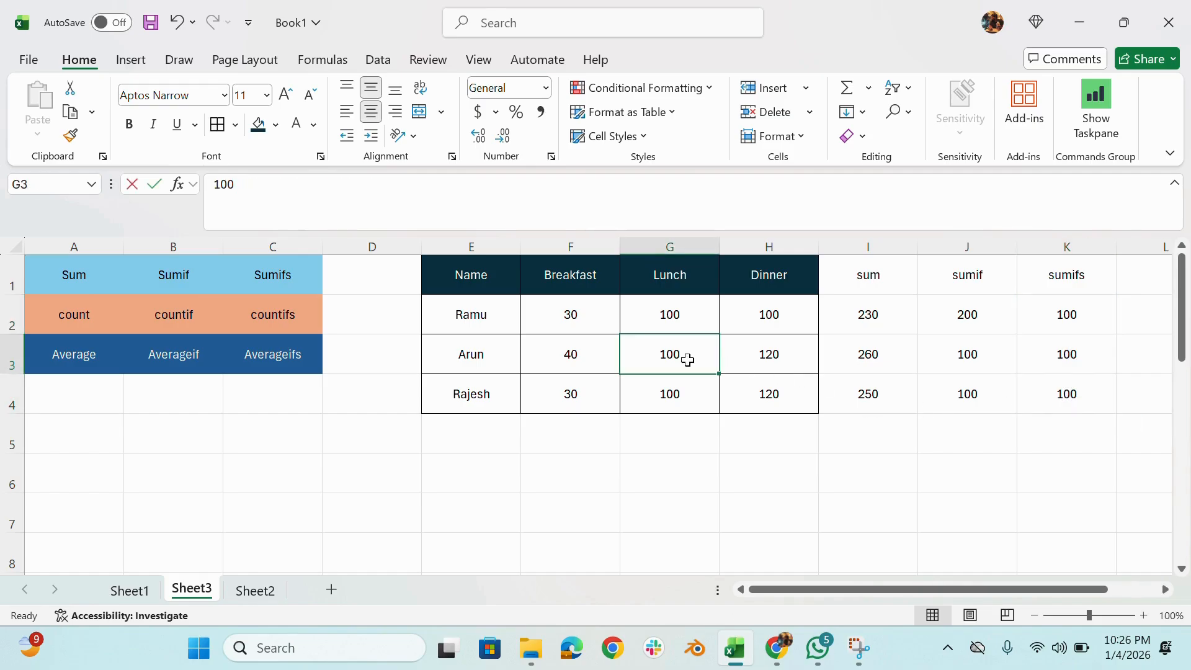
pyautogui.write('50')
pyautogui.press('Return')
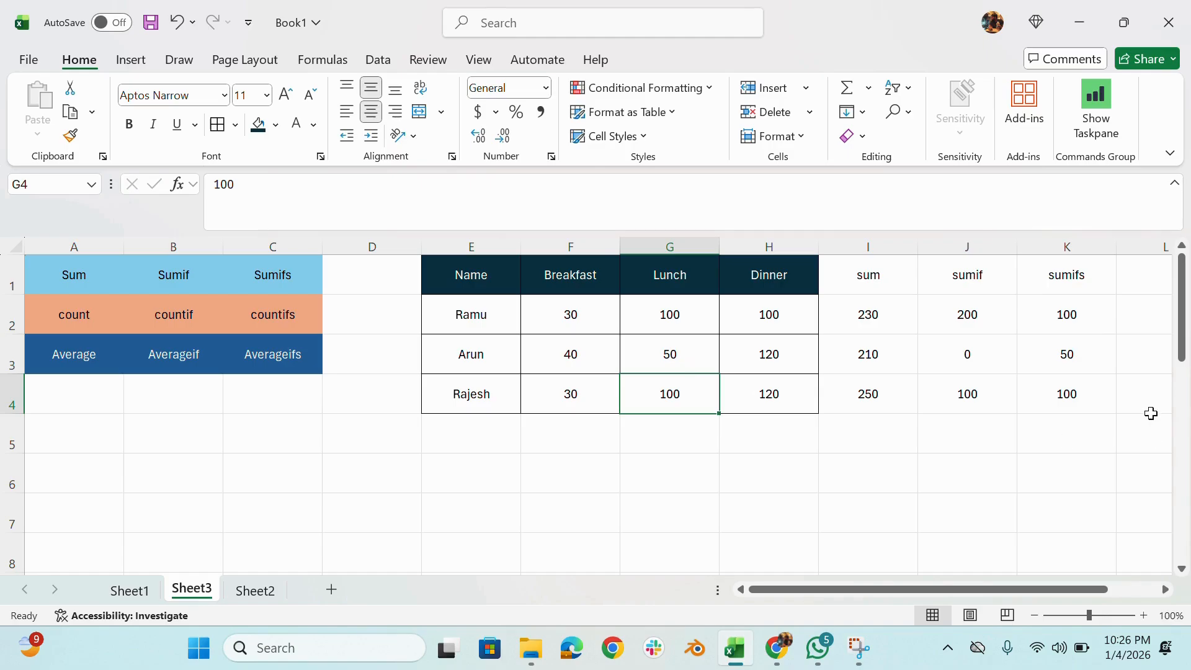
pyautogui.click(1071, 355)
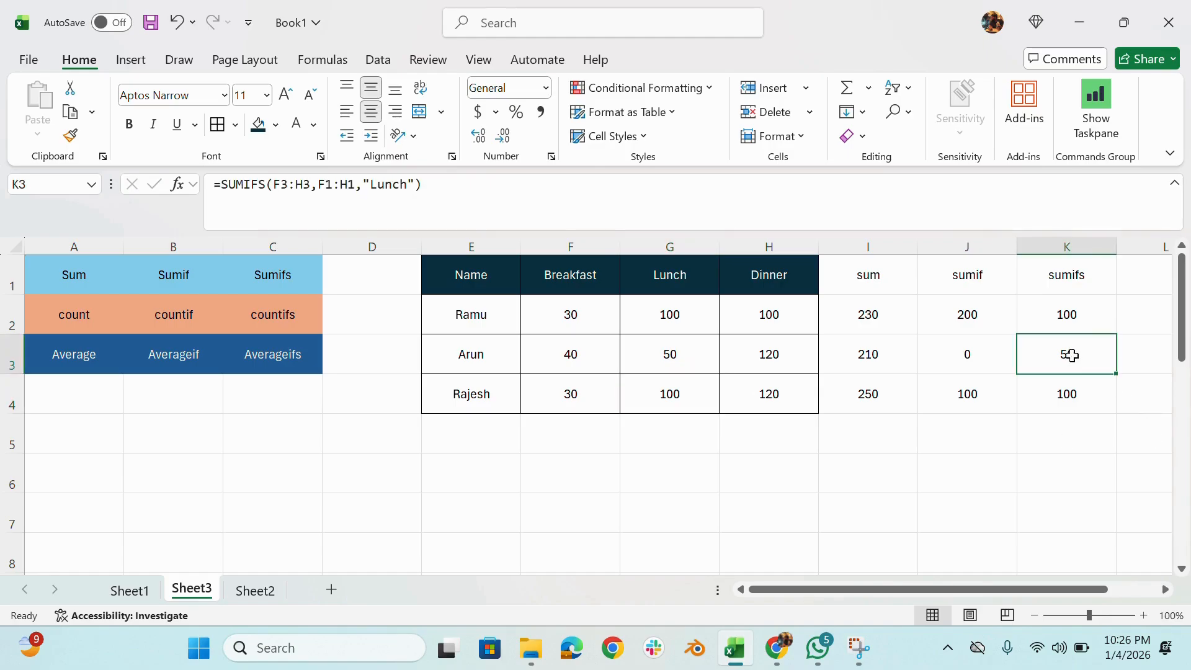
# Lock the criteria range in K2's SUMIFS formula as the absolute reference $F$1:$H$1
pyautogui.click(1081, 320)
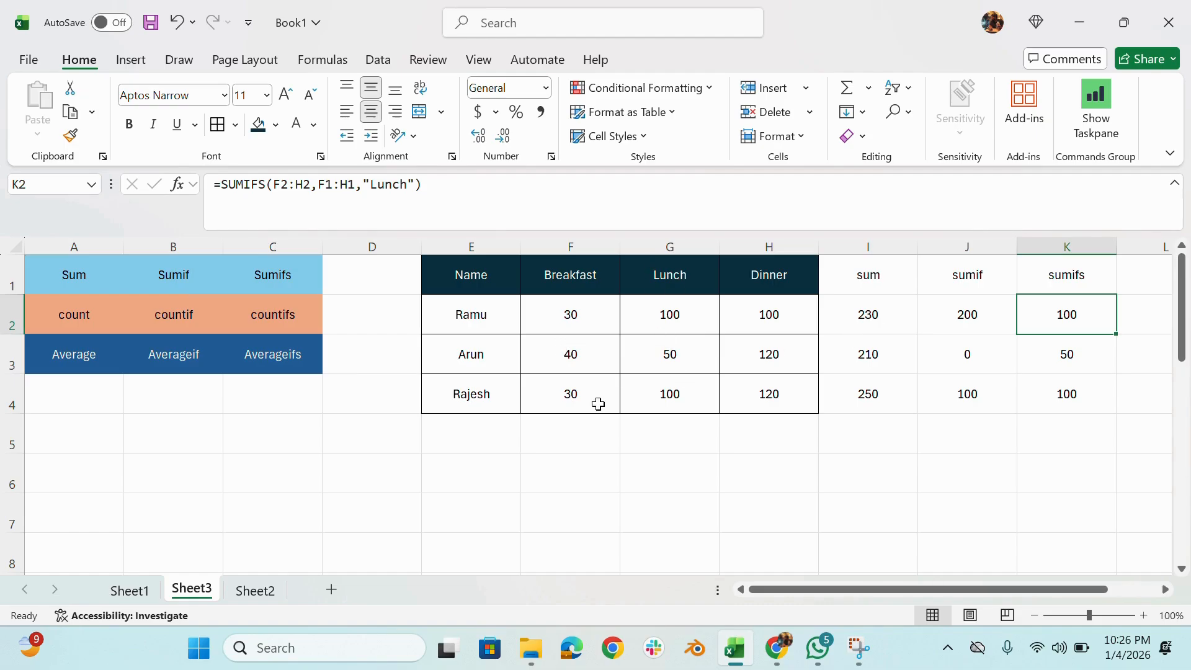
pyautogui.doubleClick(1078, 316)
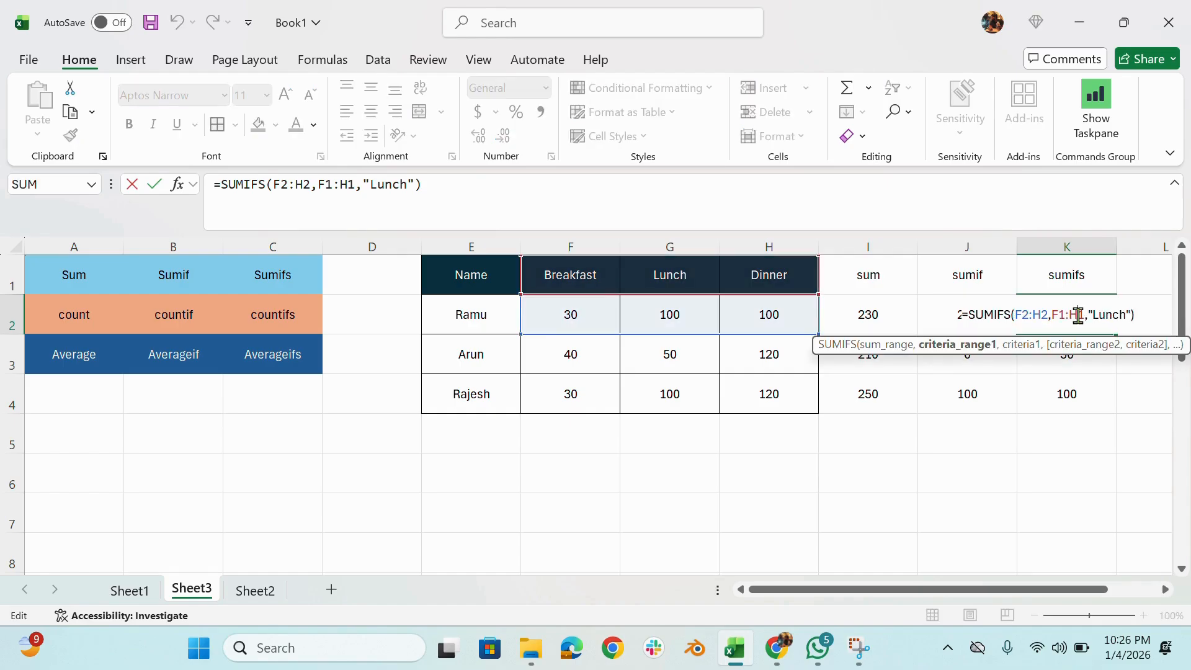
pyautogui.click(393, 223)
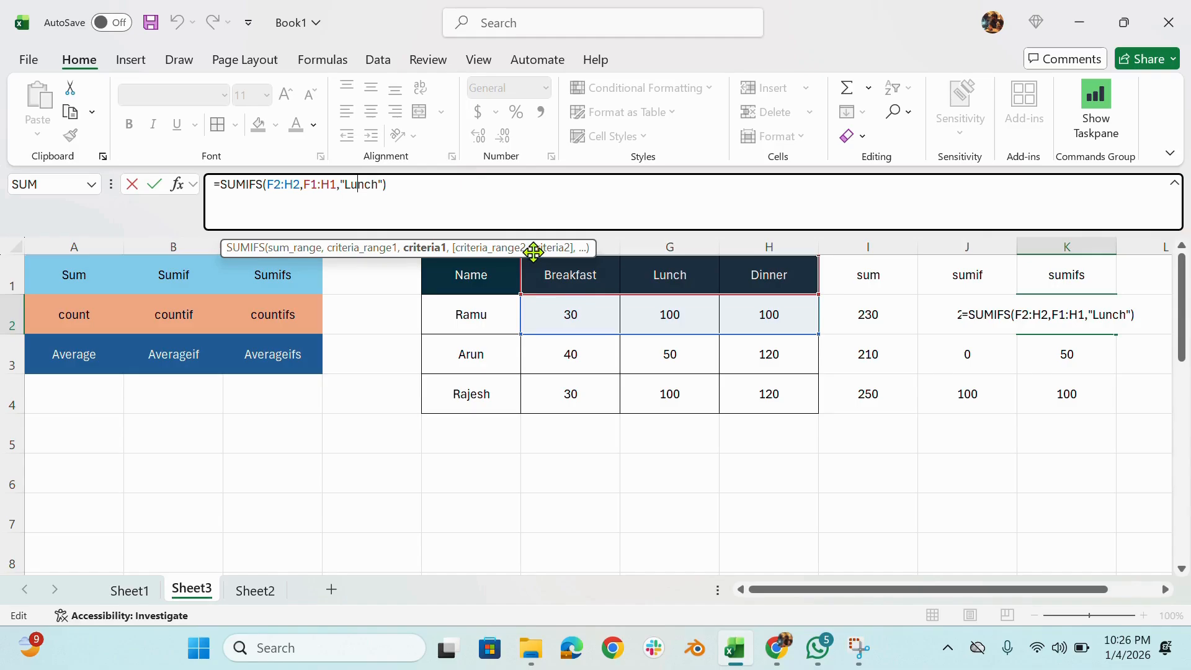
pyautogui.moveTo(534, 247); pyautogui.dragTo(419, 239)
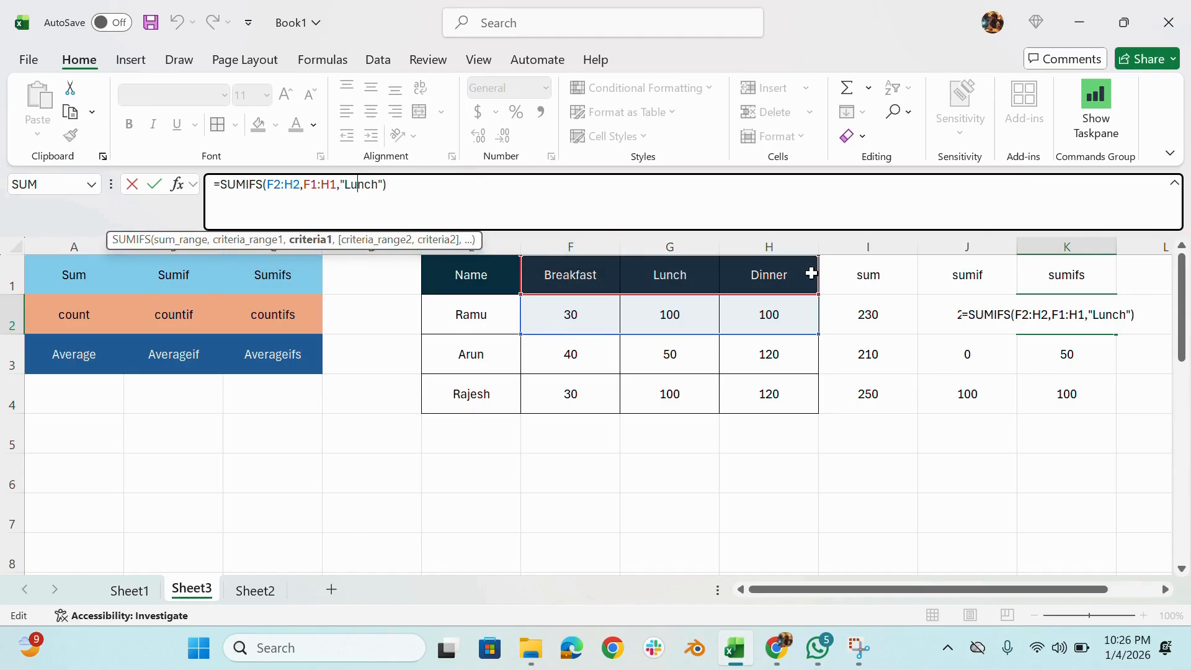
pyautogui.click(320, 185)
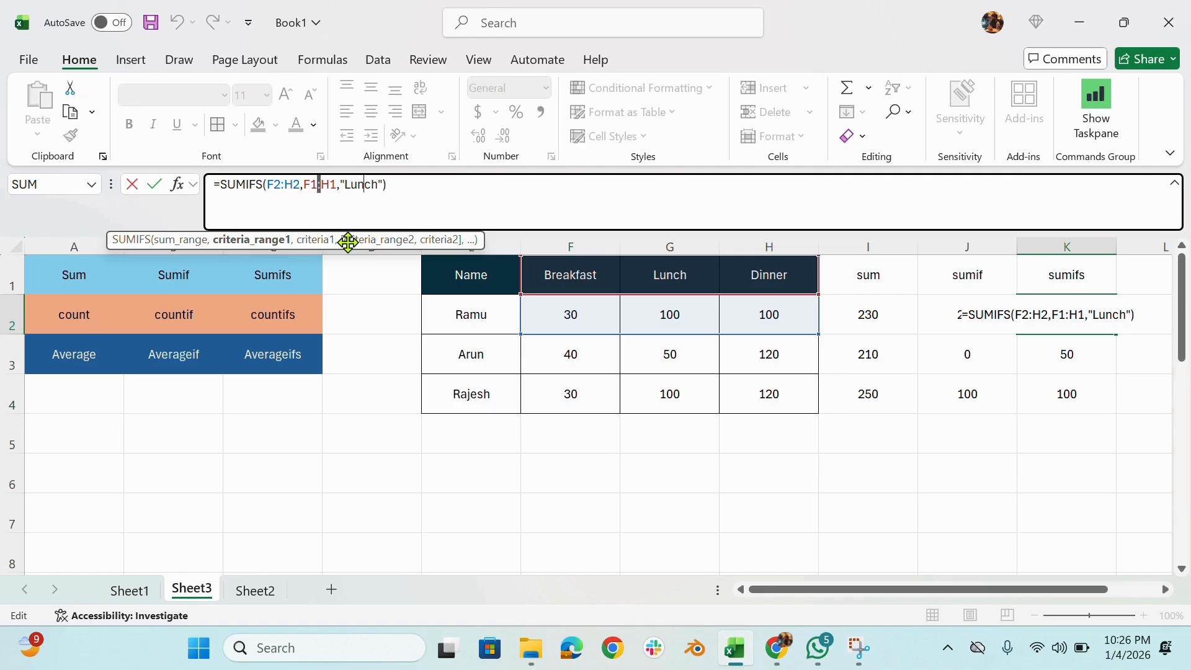
pyautogui.press('F4')
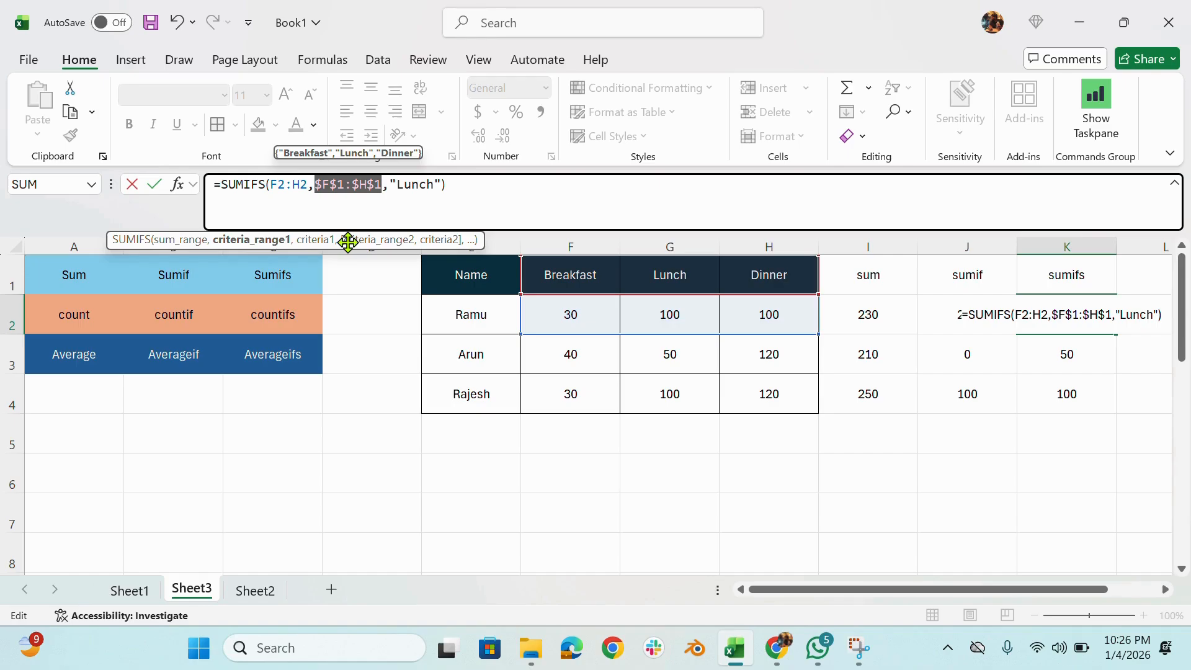
pyautogui.press('Return')
# Fill the SUMIFS formula in K2 down through K4
pyautogui.click(1109, 320)
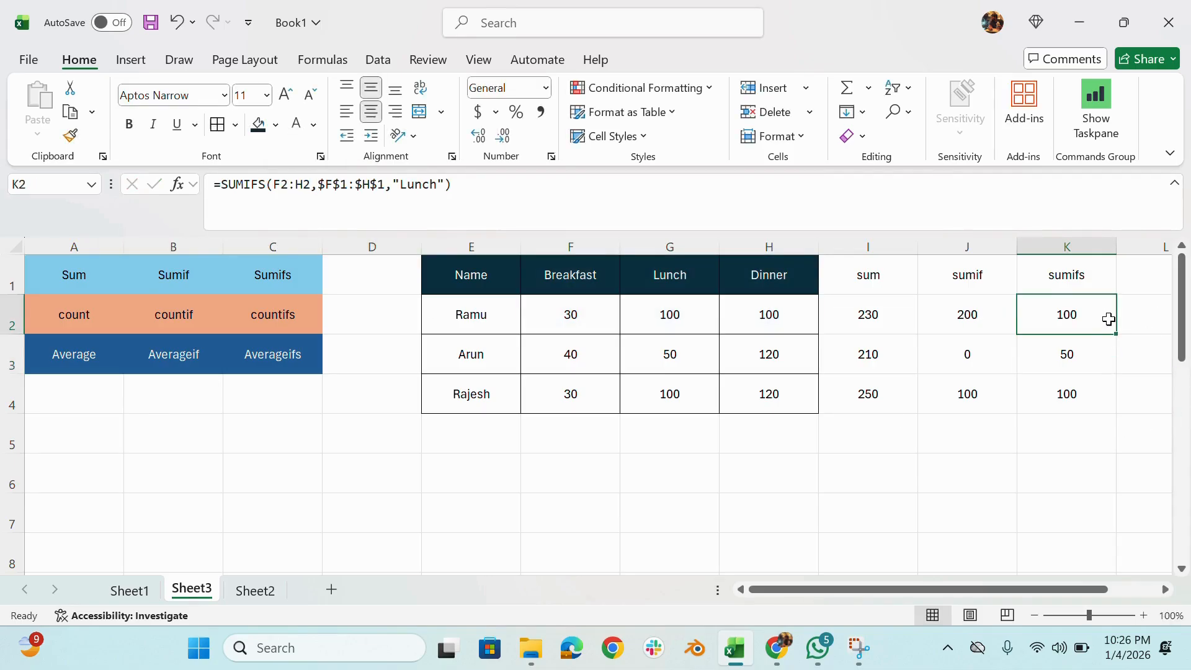
pyautogui.moveTo(1117, 336); pyautogui.dragTo(1085, 394)
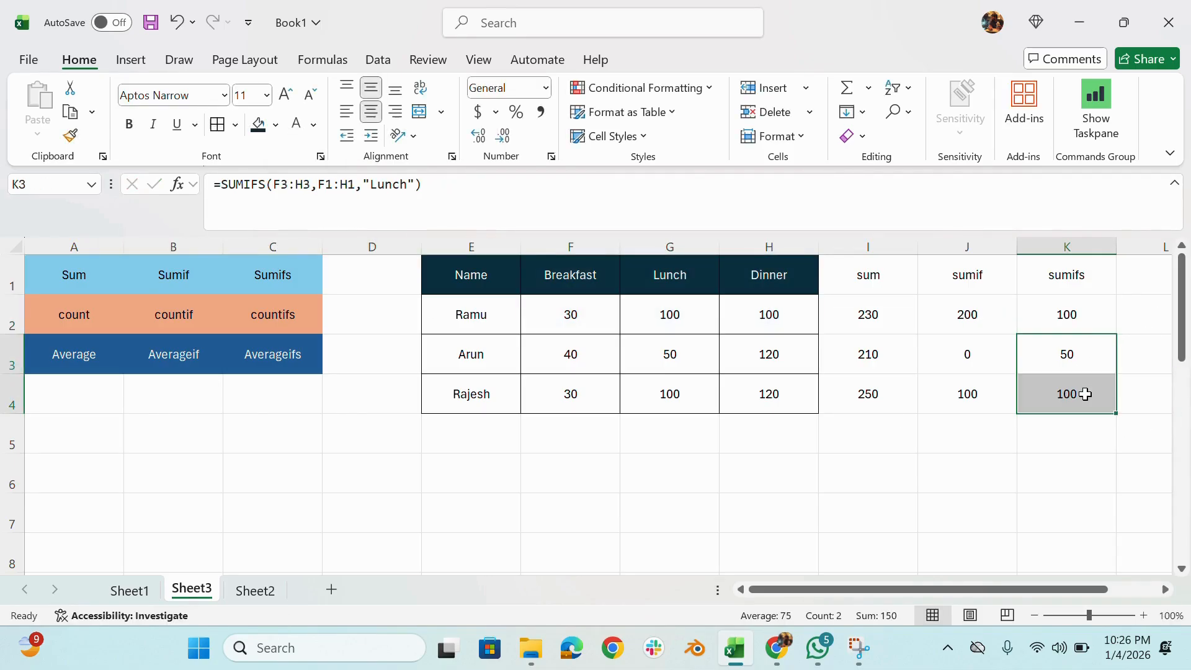
pyautogui.click(1110, 326)
pyautogui.moveTo(1116, 334); pyautogui.dragTo(1117, 405)
# Inspect the criteria range in the copied SUMIFS formulas in K3 and K4 without changing them
pyautogui.doubleClick(1076, 354)
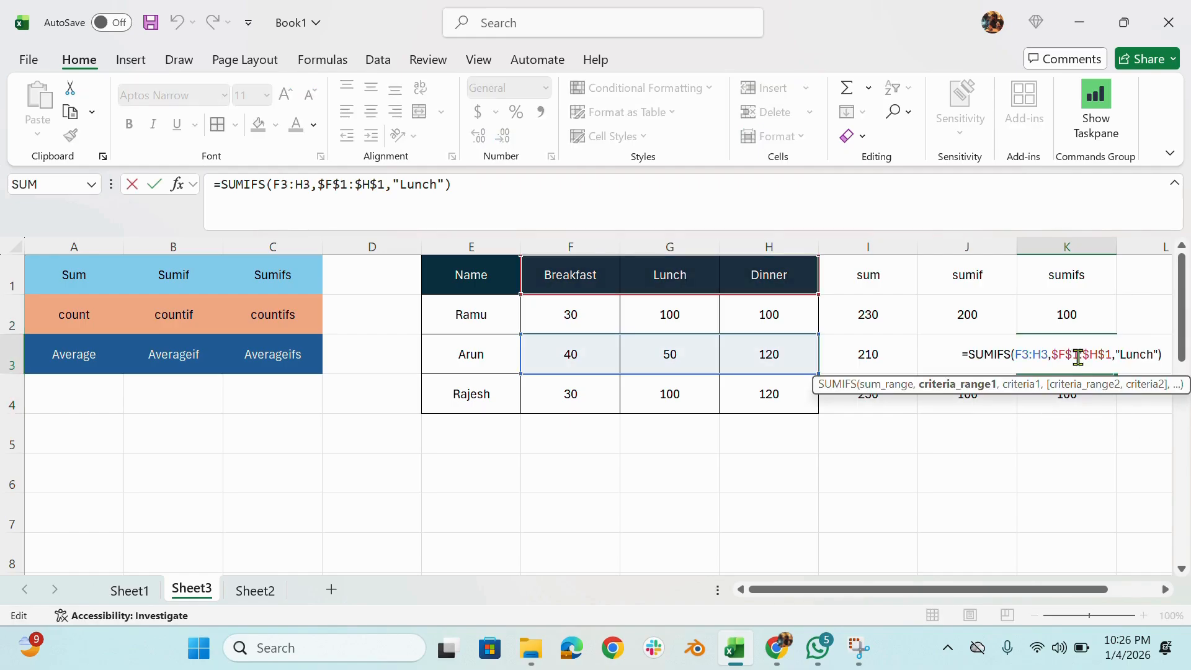
pyautogui.press('Escape')
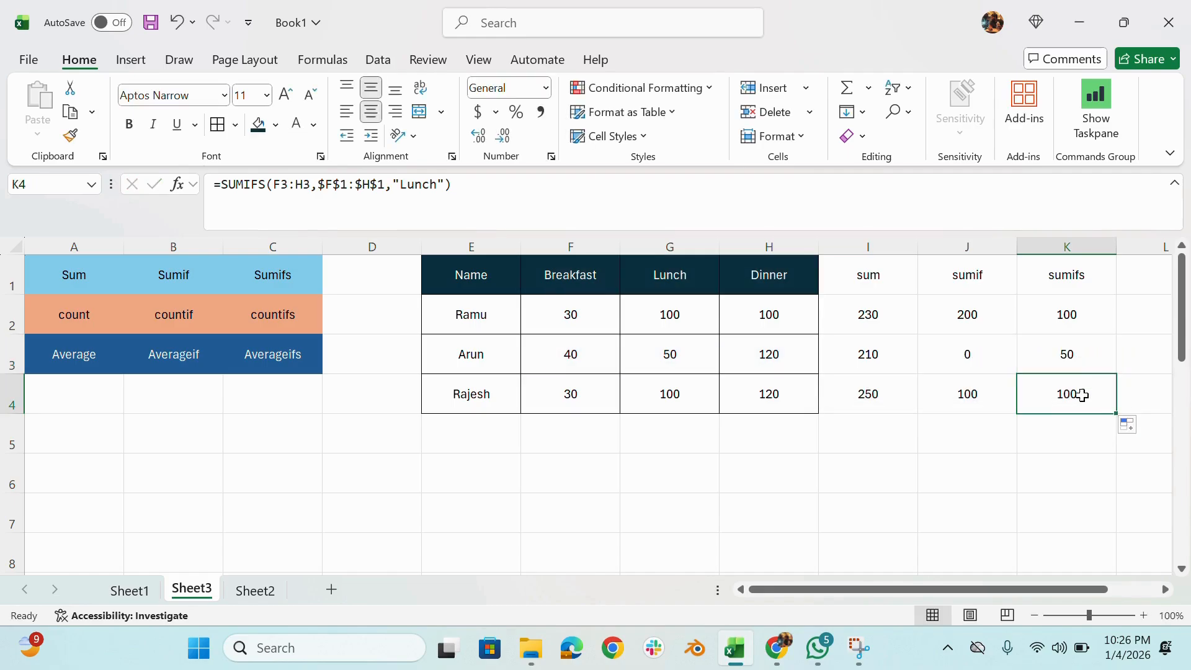
pyautogui.doubleClick(1080, 393)
pyautogui.press('Escape')
# Review the sum range and criteria range arguments of the SUMIFS formula in K2
pyautogui.doubleClick(1077, 314)
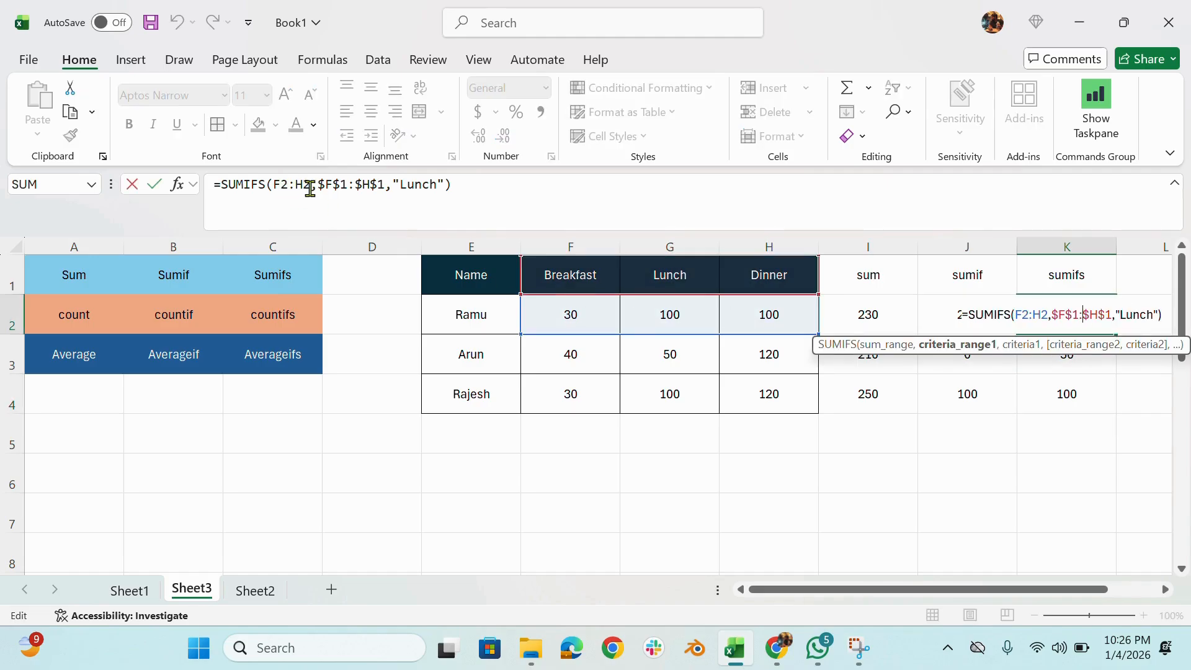
pyautogui.moveTo(310, 189); pyautogui.dragTo(265, 189)
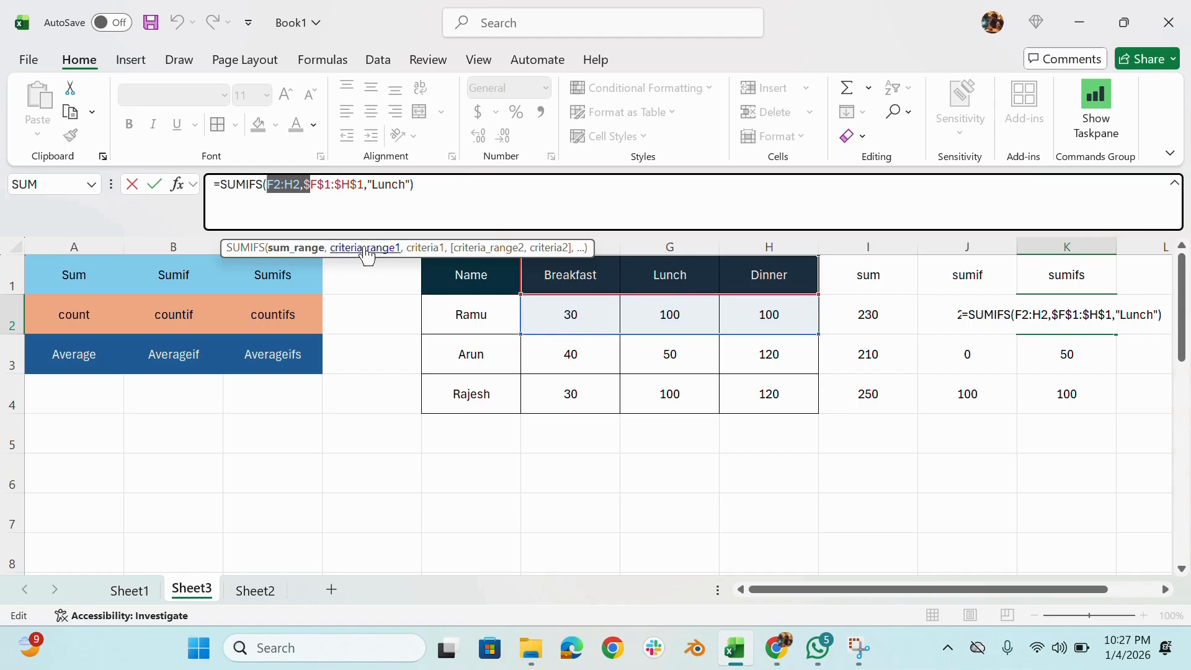
pyautogui.hotkey('ctrl', 'Return')
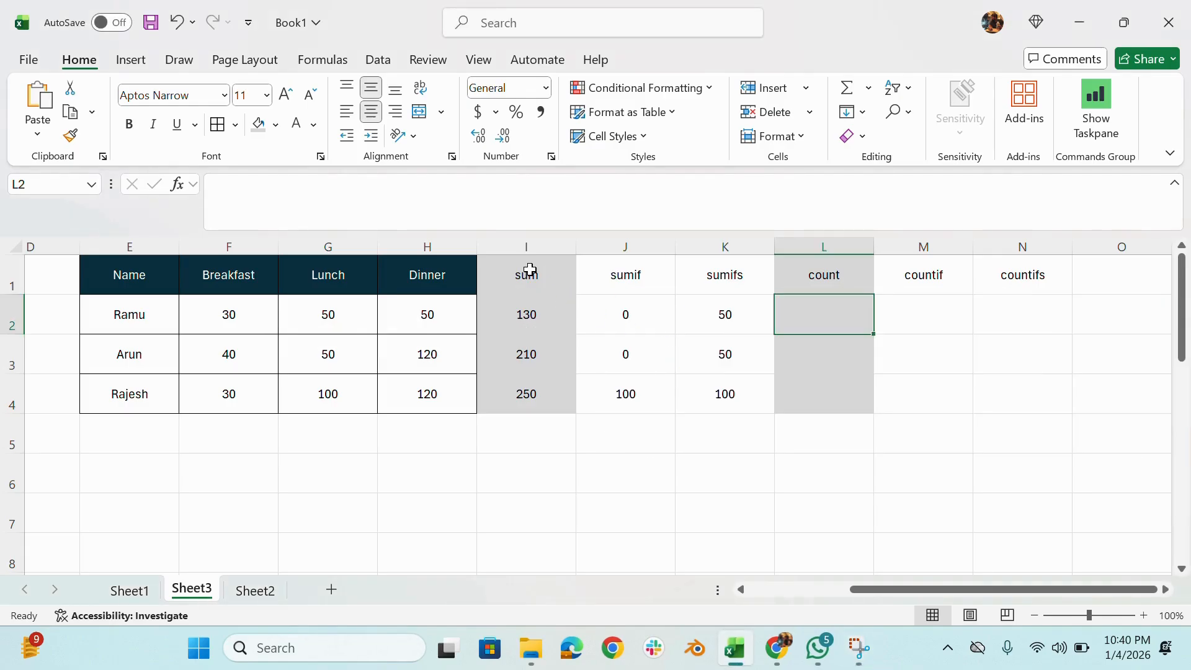
# Review the sum columns I1:K4 and the count columns L1:N4, glance at Sheet2, and return to Sheet3
pyautogui.moveTo(529, 270); pyautogui.dragTo(704, 385)
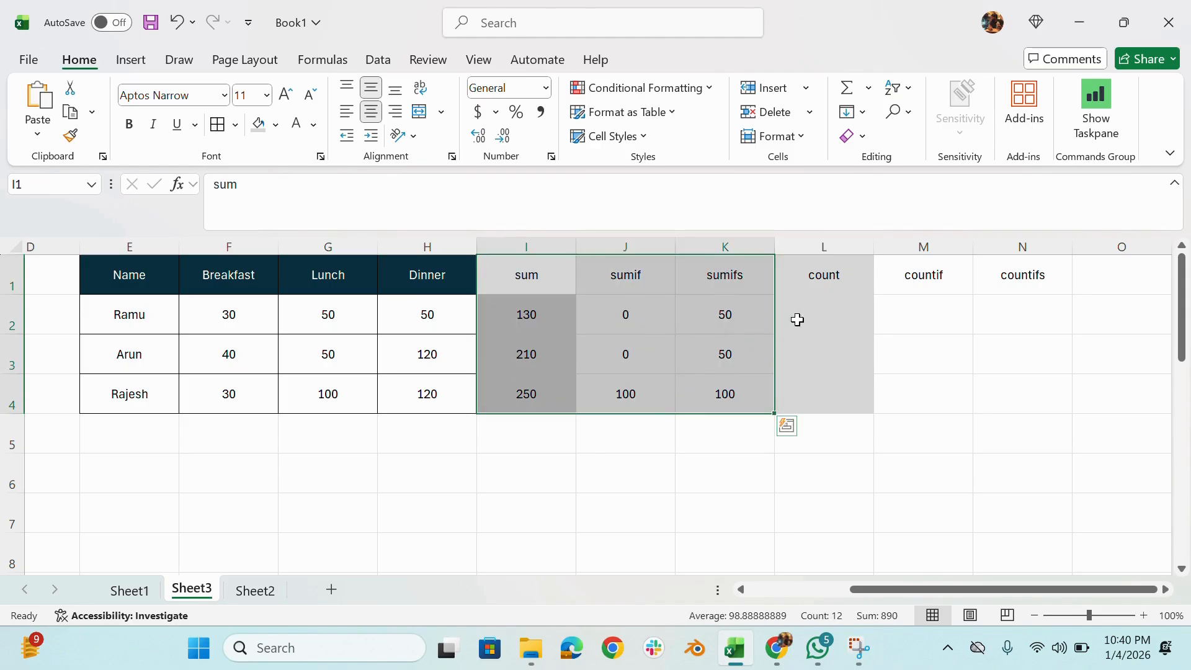
pyautogui.moveTo(831, 274); pyautogui.dragTo(1013, 389)
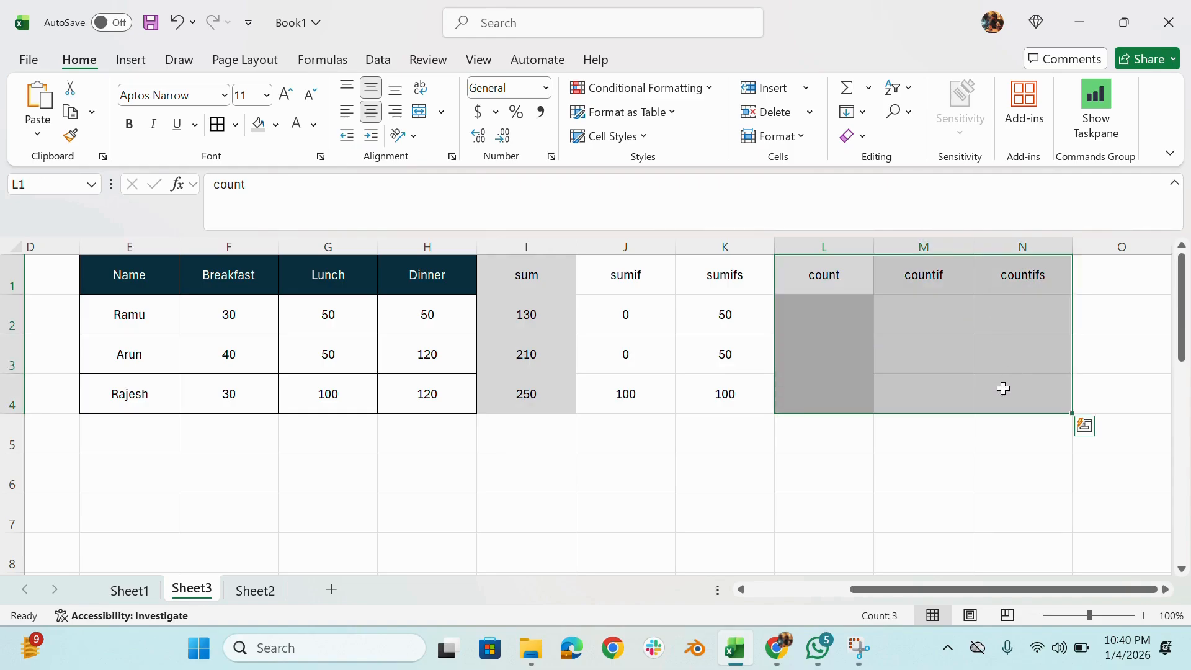
pyautogui.click(1005, 316)
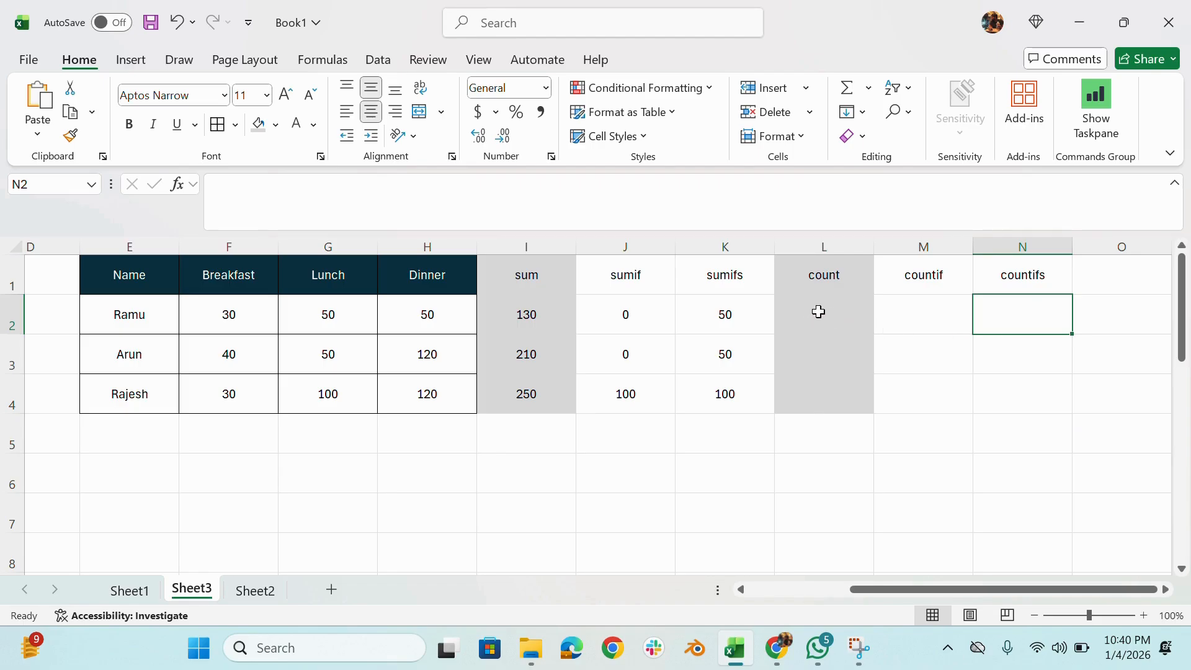
pyautogui.click(253, 591)
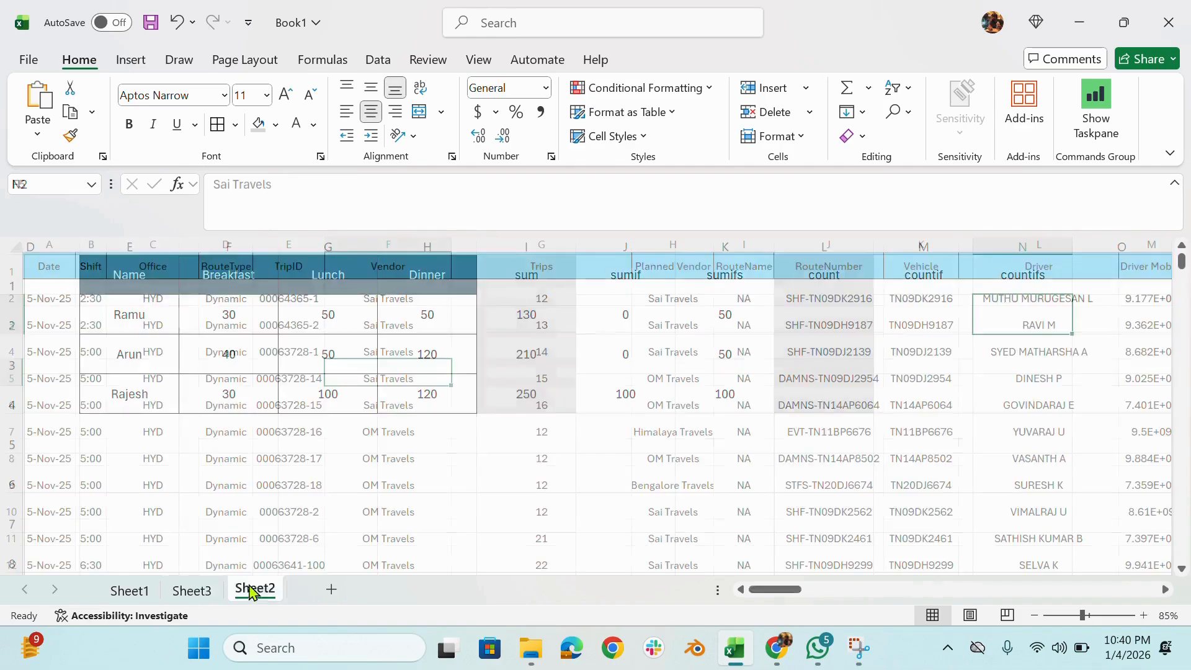
pyautogui.click(187, 592)
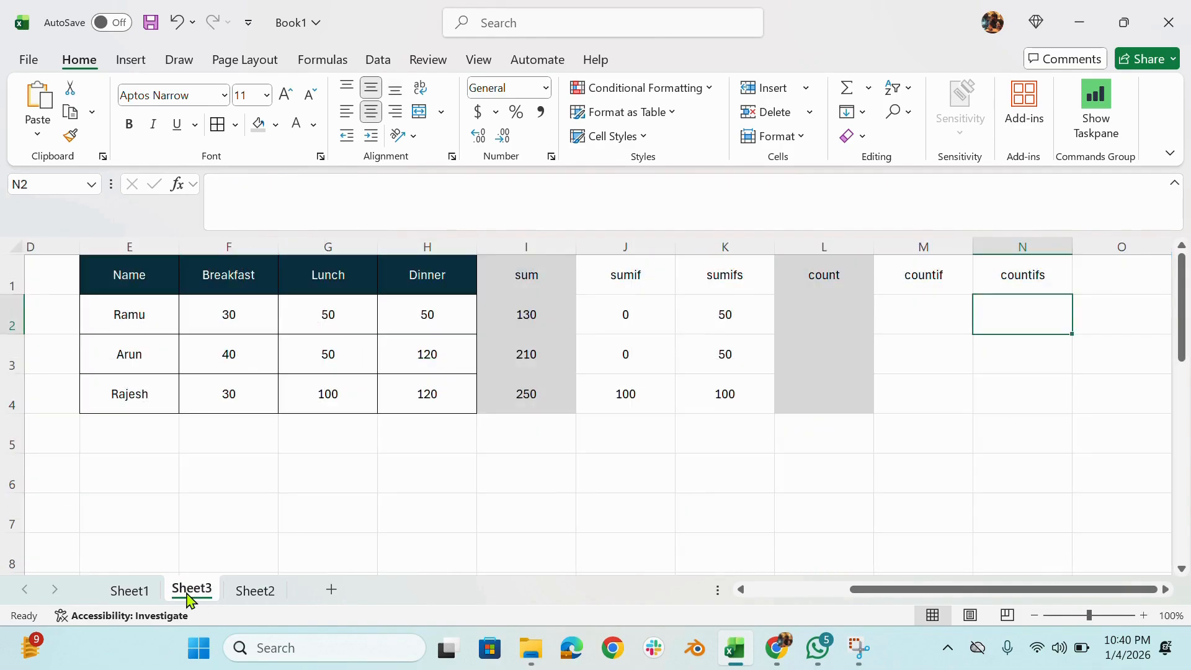
# Enter =COUNT(F2:H2) in L2 to count the meal amounts in row 2
pyautogui.click(831, 316)
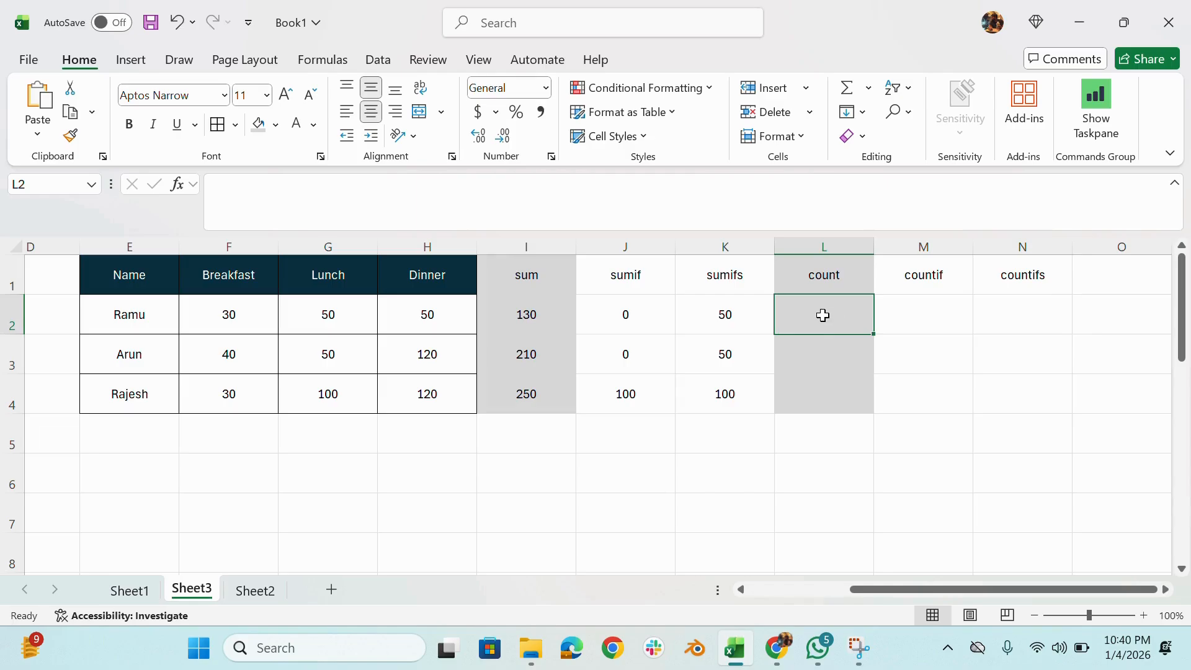
pyautogui.write('=')
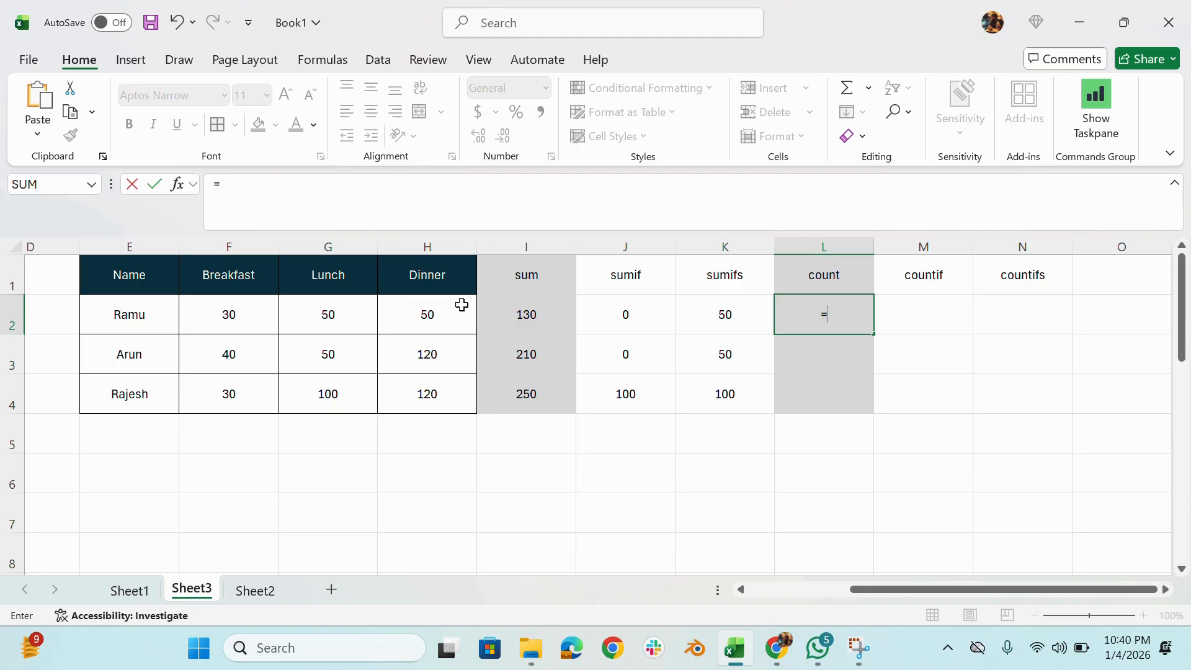
pyautogui.write('C')
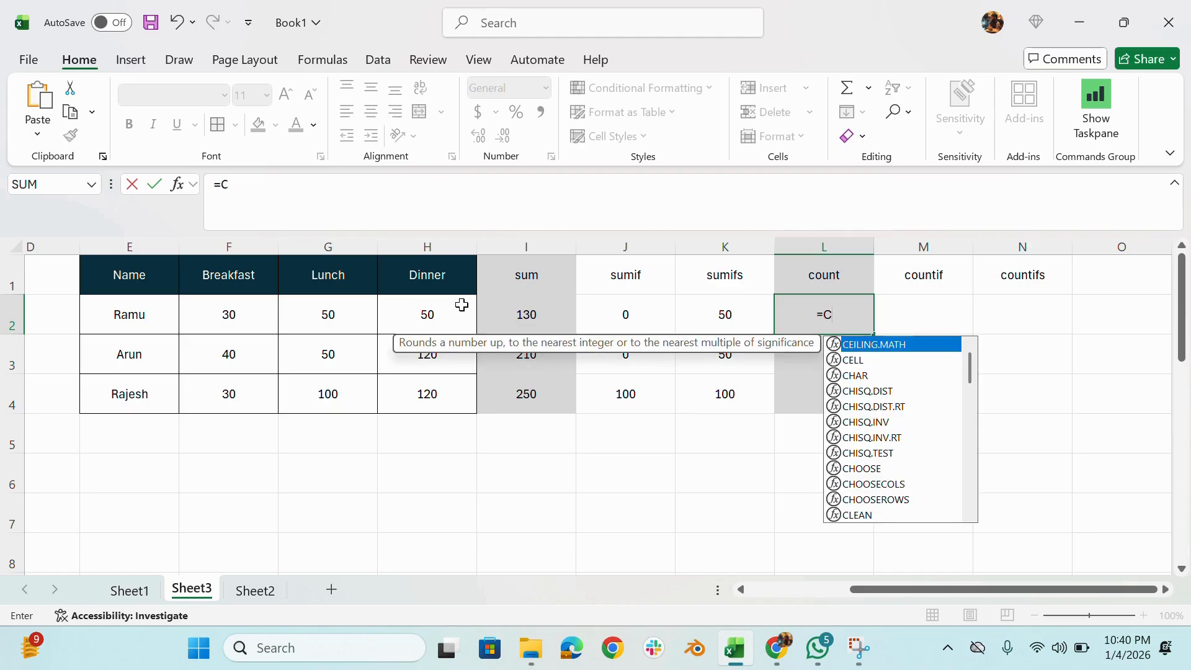
pyautogui.write('OUNT')
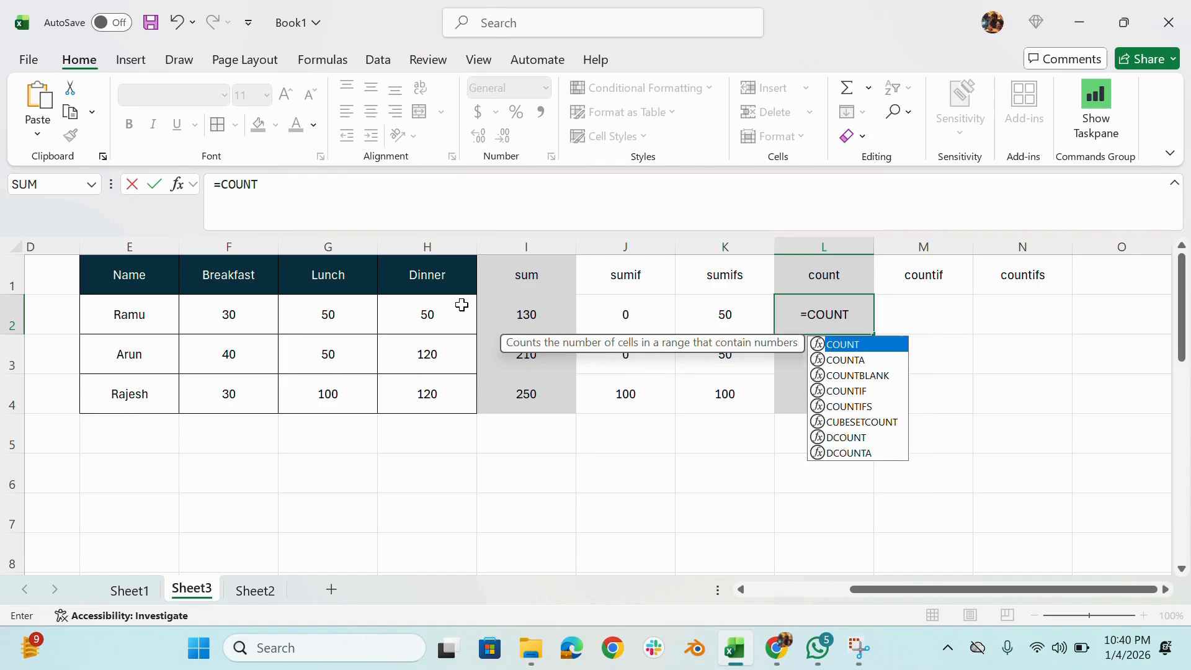
pyautogui.write('(')
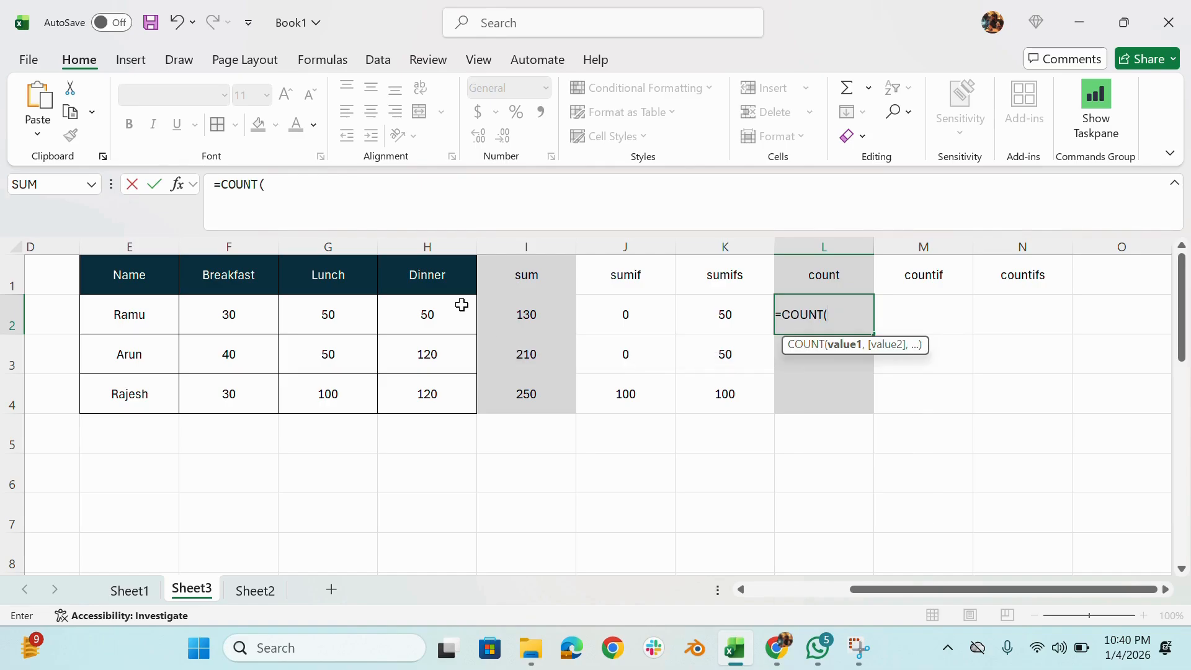
pyautogui.moveTo(230, 315); pyautogui.dragTo(448, 318)
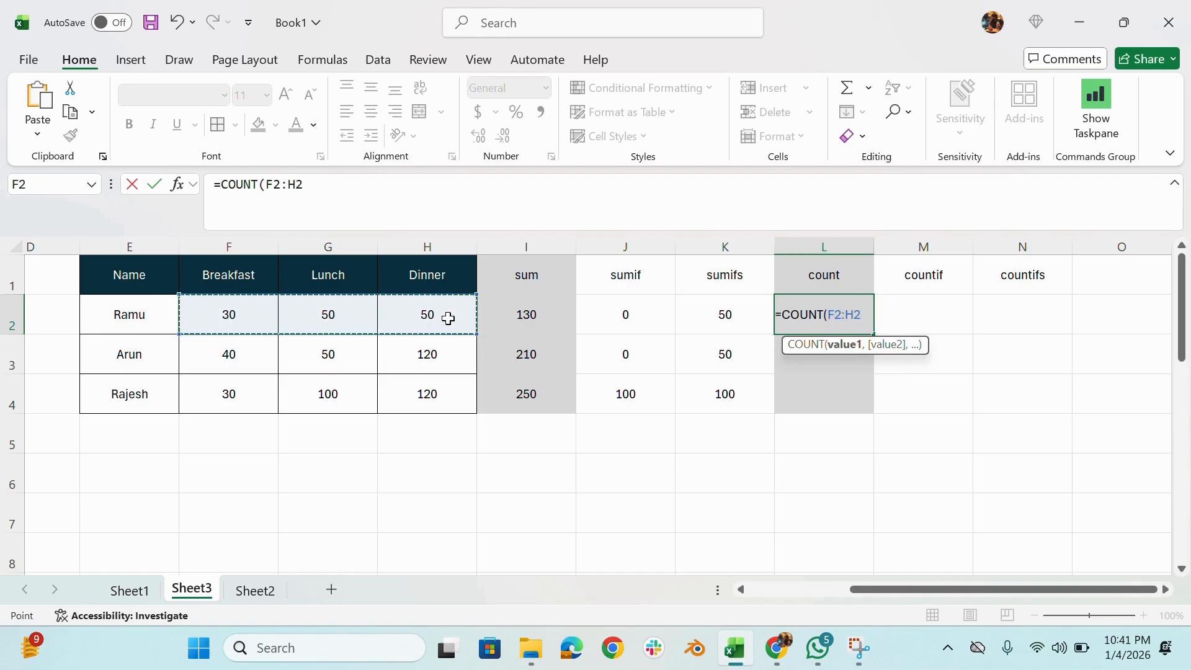
pyautogui.write(')')
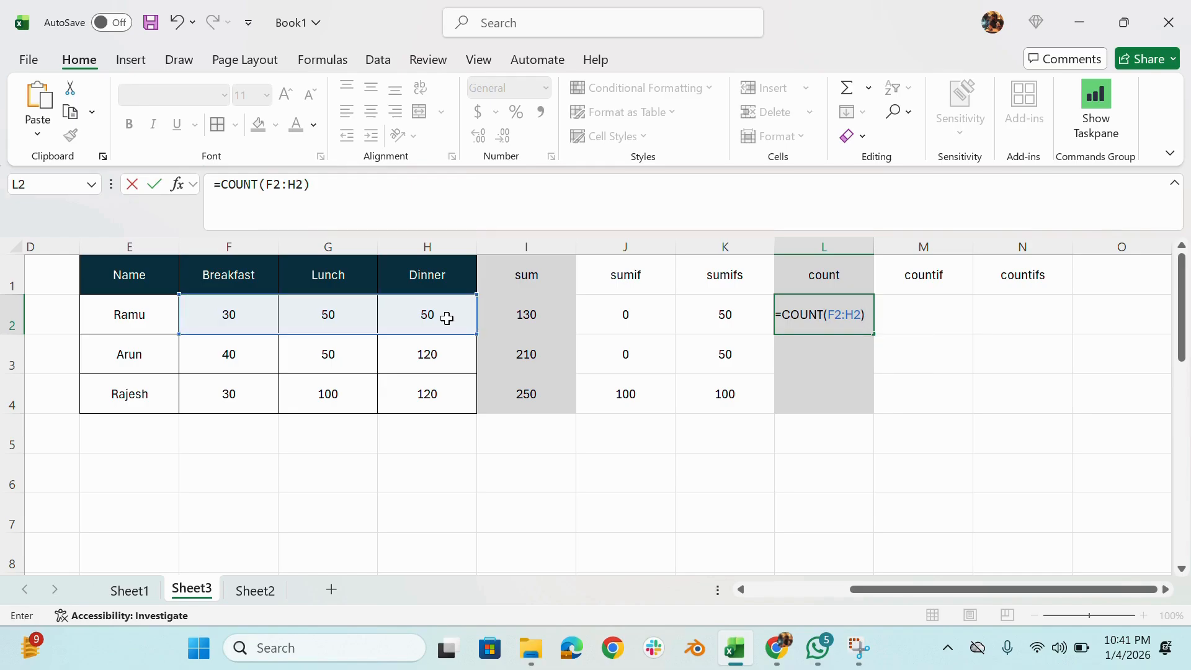
pyautogui.press('Return')
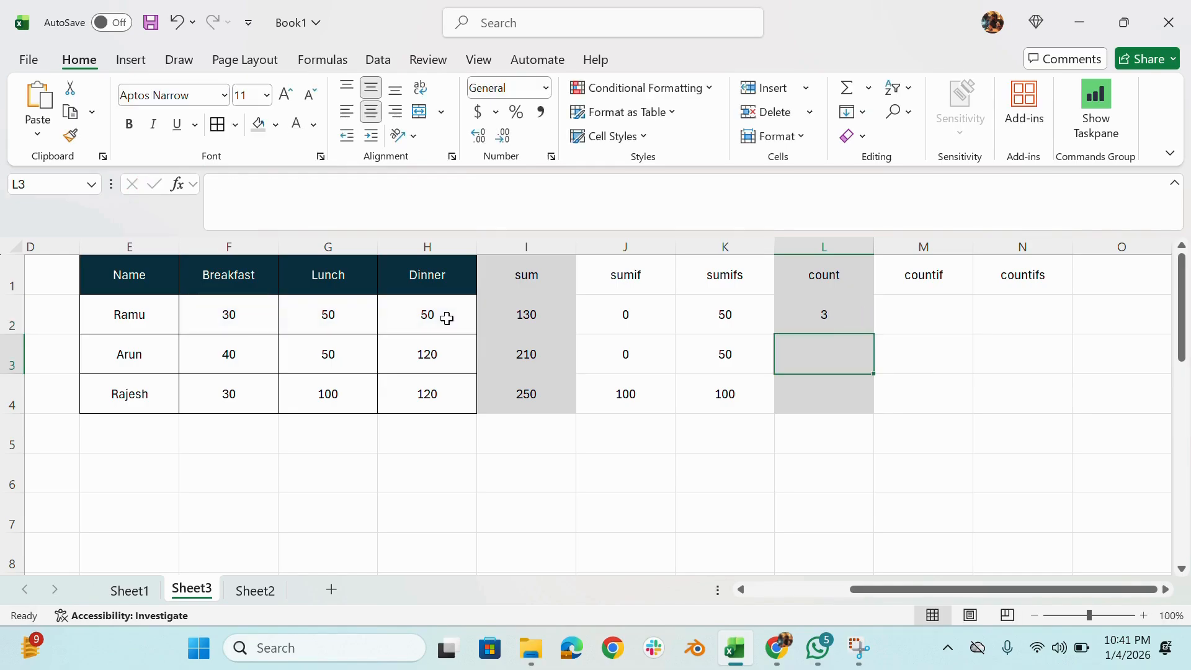
# Re-enter the COUNT formula in L2 and copy it down through L4
pyautogui.click(820, 318)
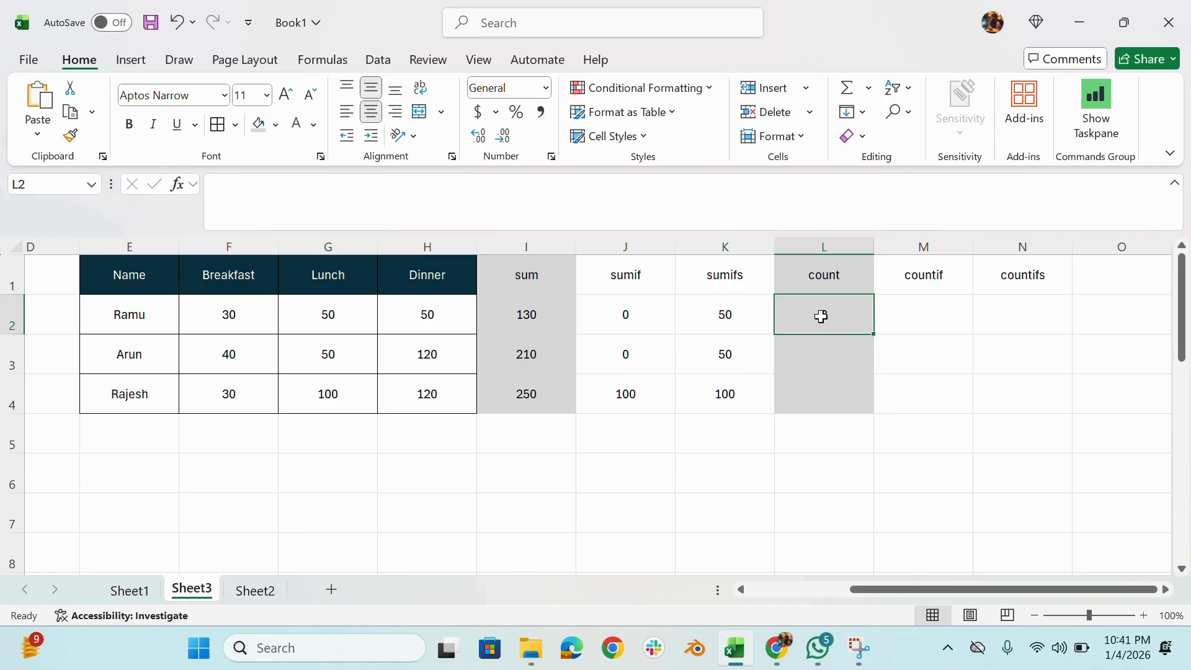
pyautogui.click(355, 177)
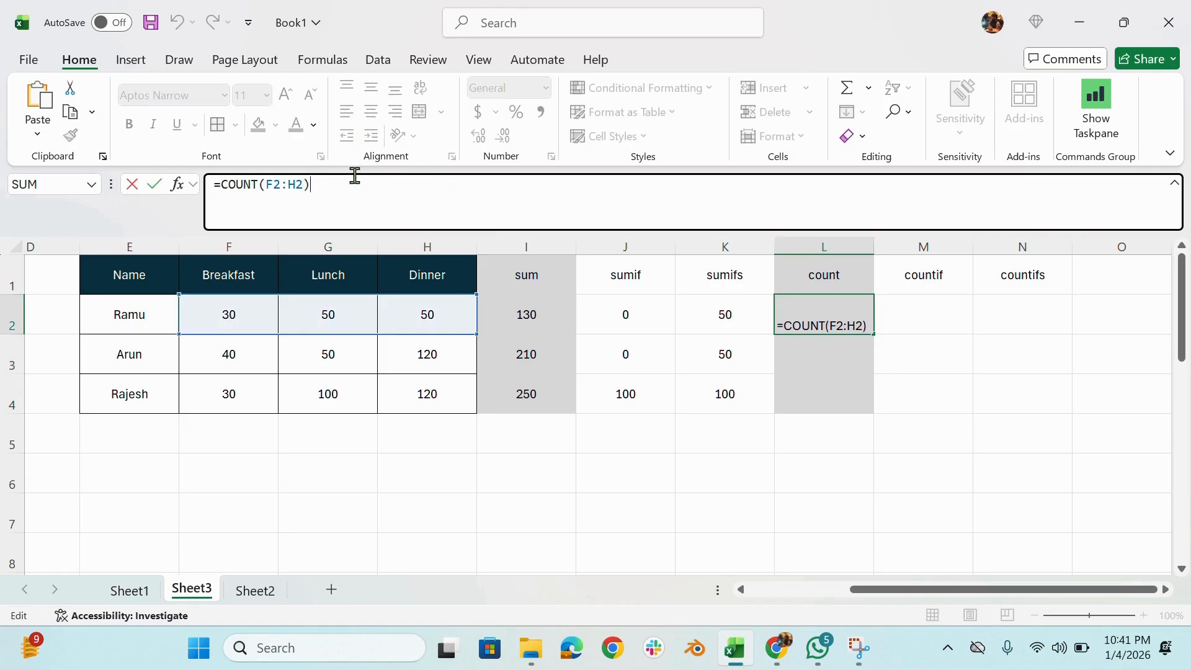
pyautogui.press('BackSpace')
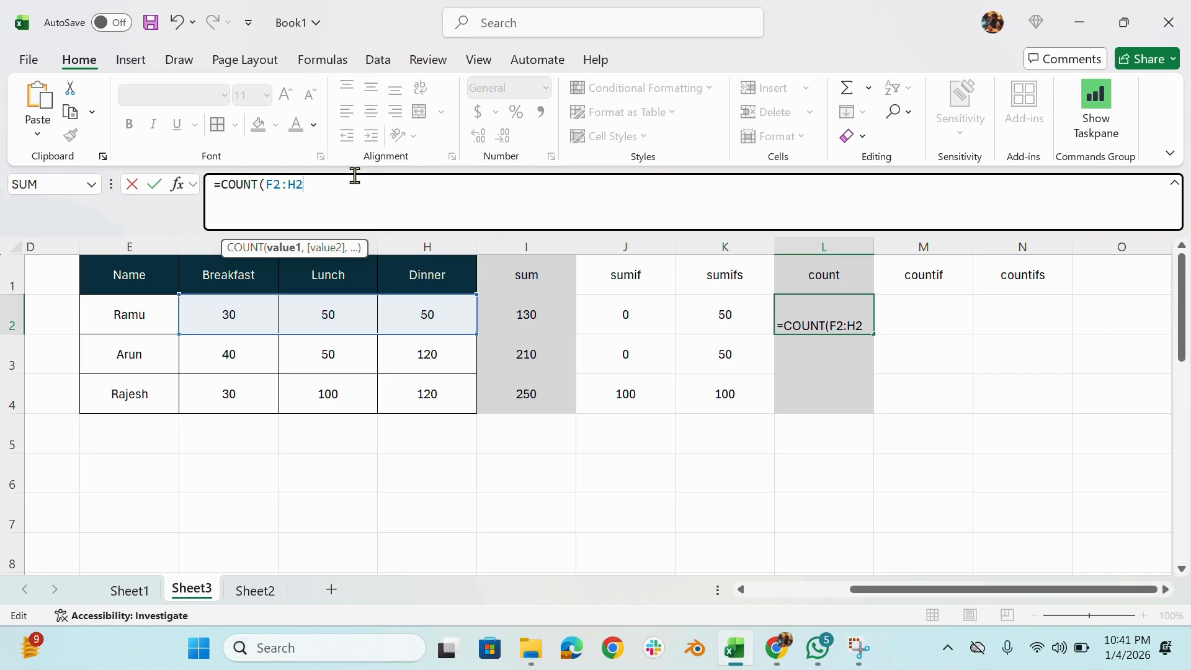
pyautogui.press('Return')
pyautogui.click(828, 314)
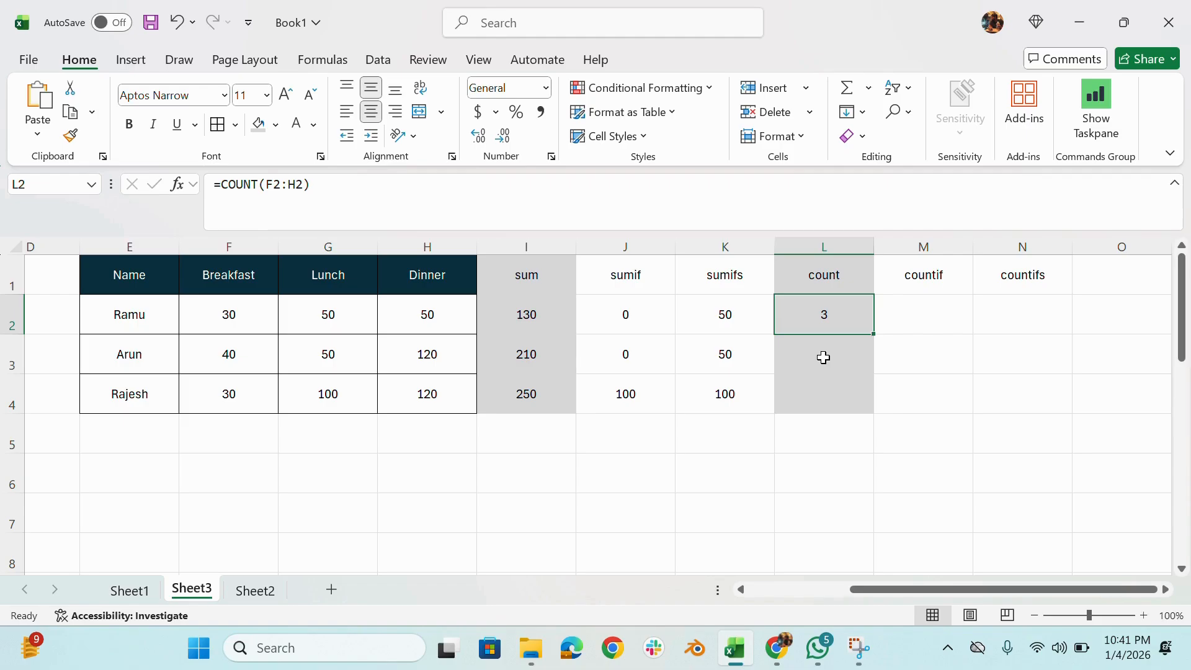
pyautogui.moveTo(874, 334); pyautogui.dragTo(875, 334)
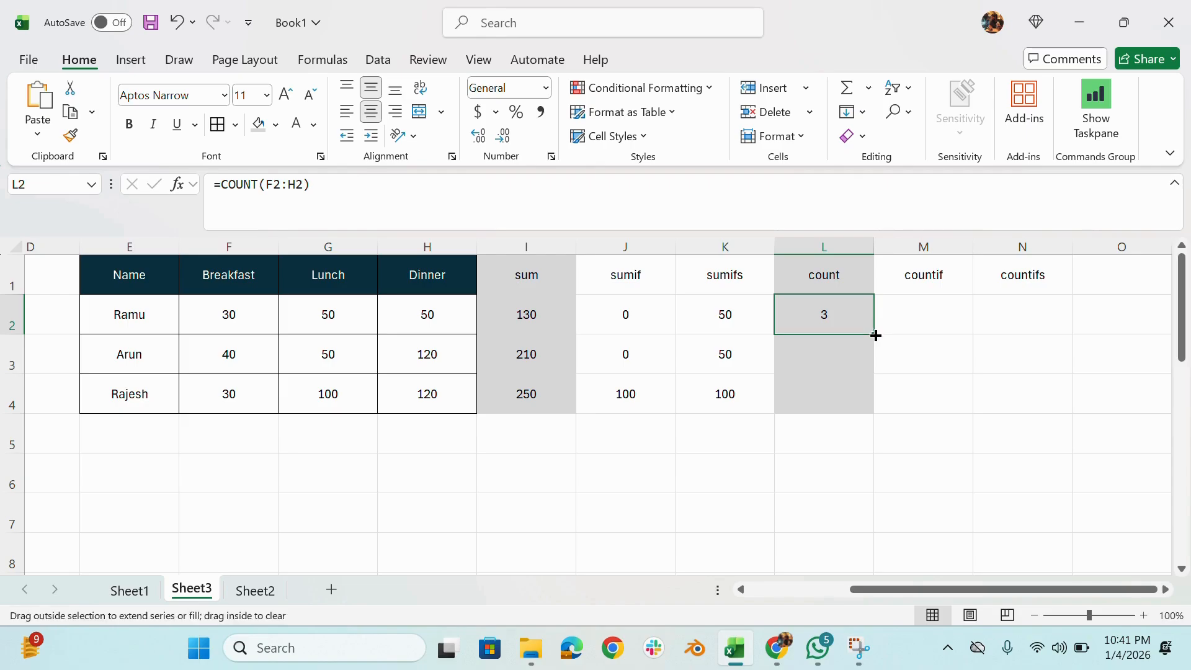
pyautogui.doubleClick(875, 335)
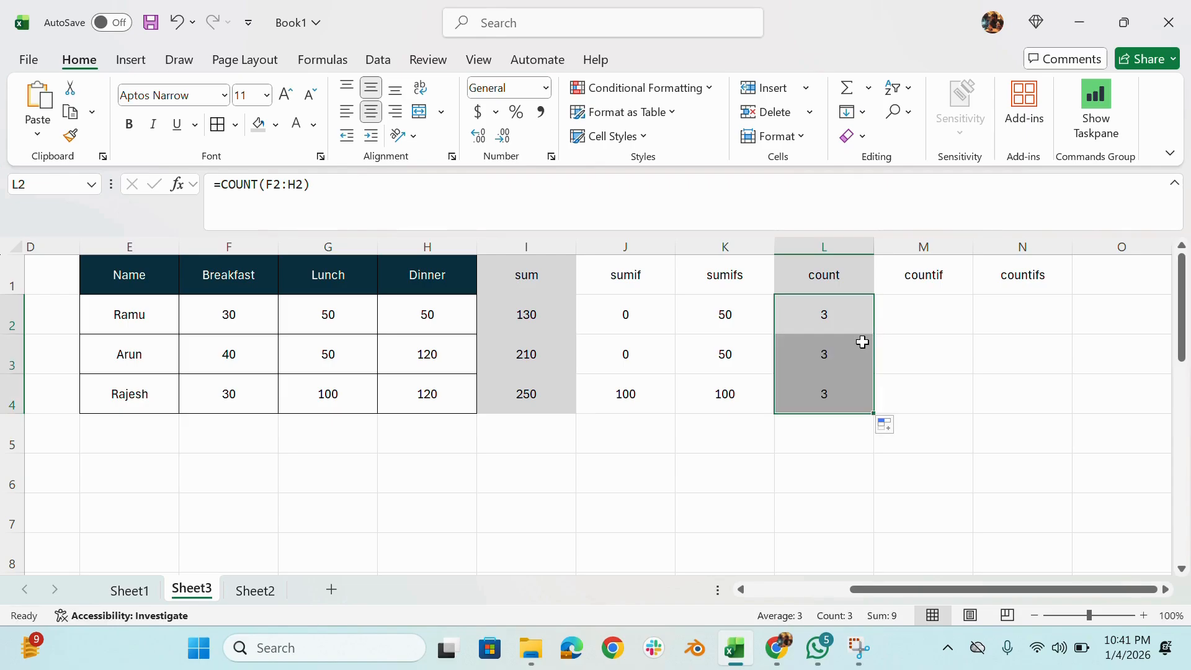
# Set the lunch amount in G2 to 0 and check the COUNT formula in L2
pyautogui.click(343, 329)
pyautogui.write('0')
pyautogui.press('Return')
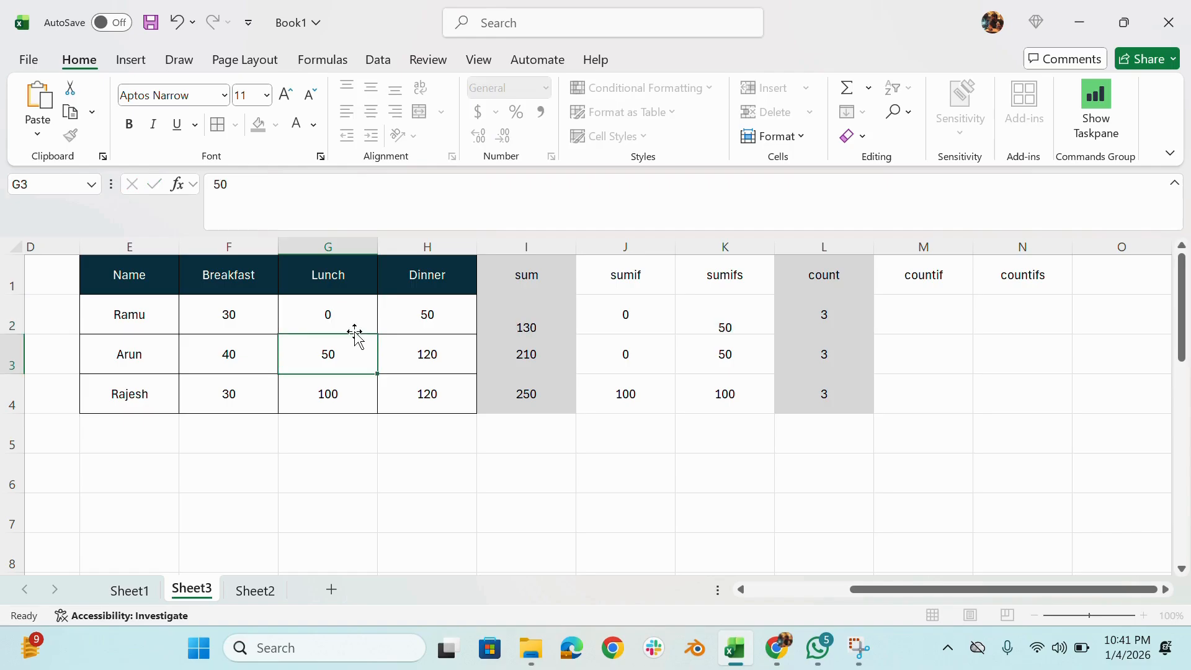
pyautogui.click(798, 321)
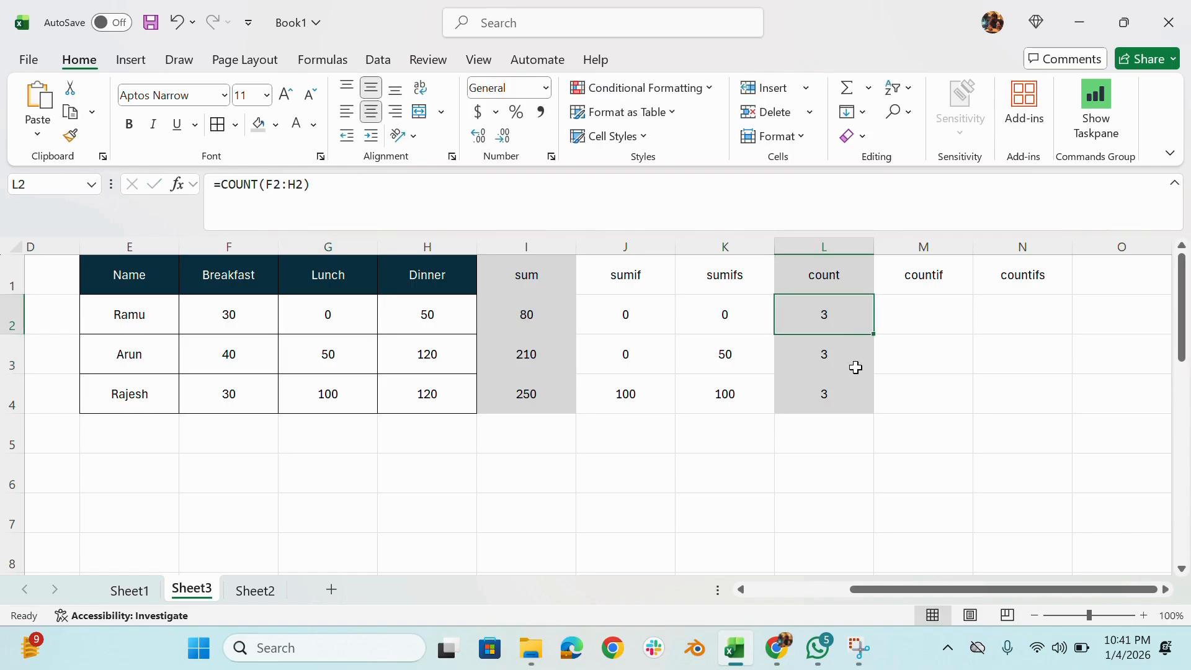
pyautogui.doubleClick(833, 315)
pyautogui.press('Escape')
# Clear the lunch amount in G2, check the count in L2, and undo the deletion
pyautogui.click(357, 317)
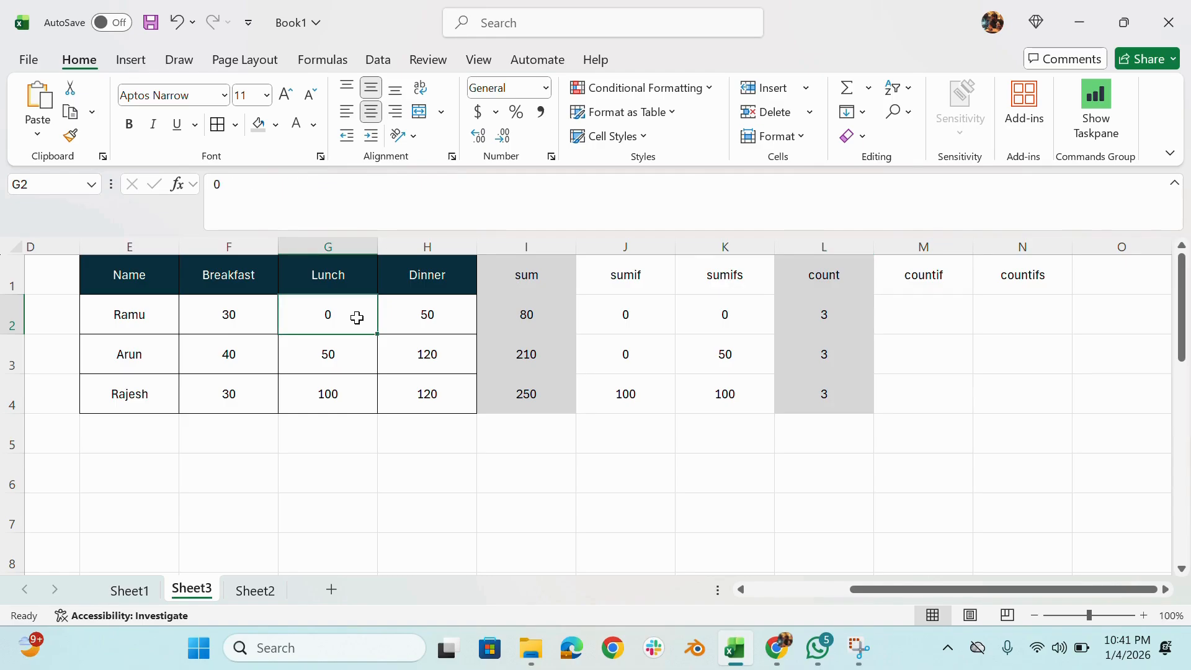
pyautogui.press('Delete')
pyautogui.click(820, 310)
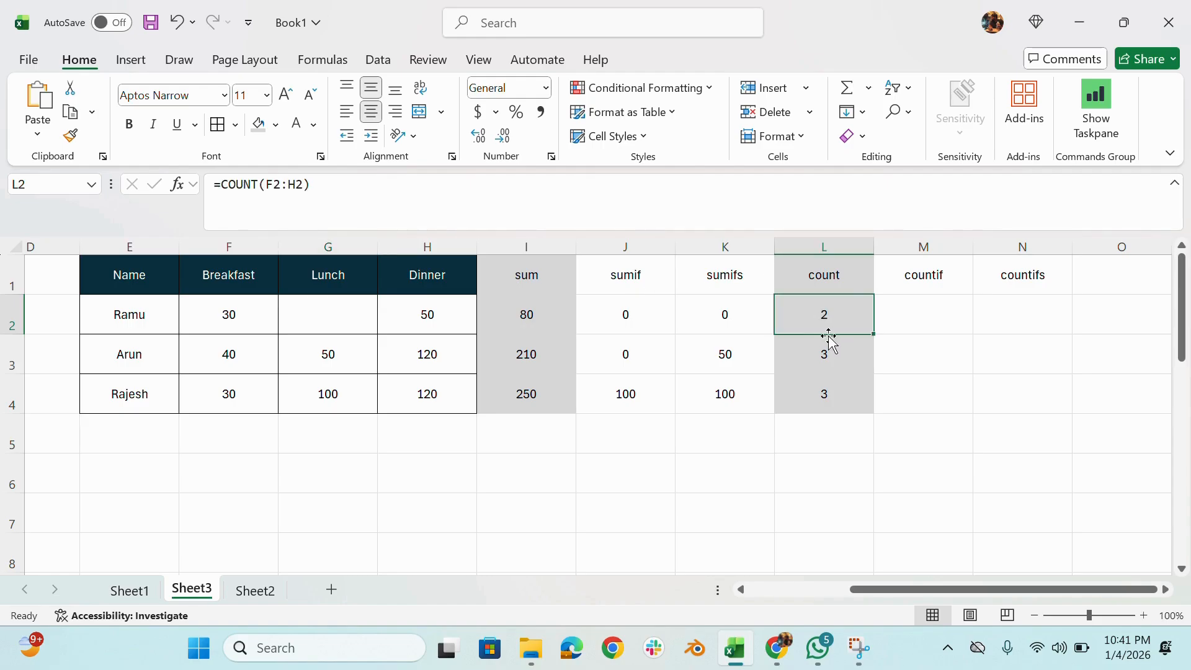
pyautogui.hotkey('ctrl', 'z')
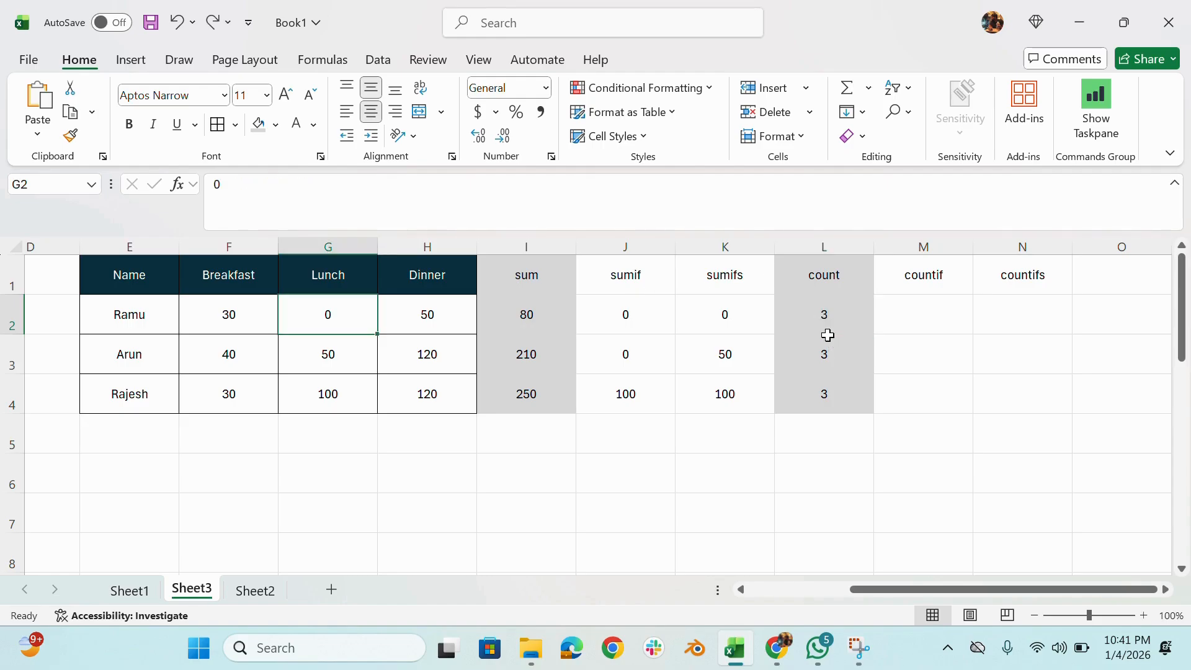
pyautogui.click(941, 312)
pyautogui.doubleClick(733, 318)
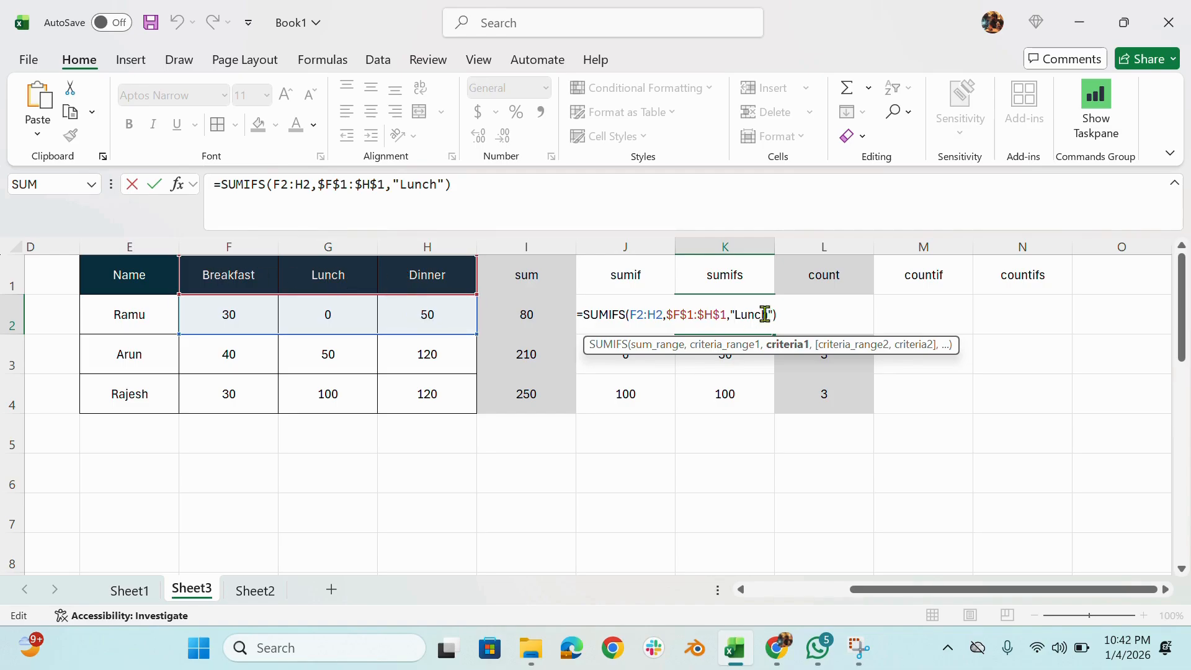
pyautogui.hotkey('ctrl', 'Return')
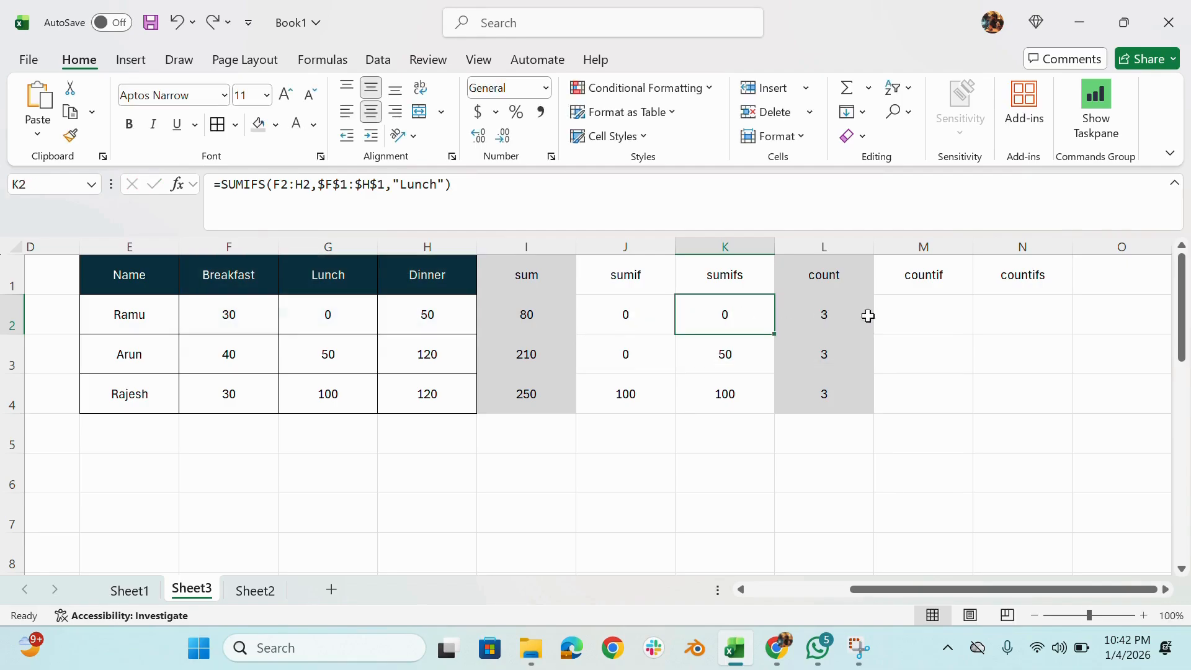
pyautogui.click(895, 317)
pyautogui.write('=C')
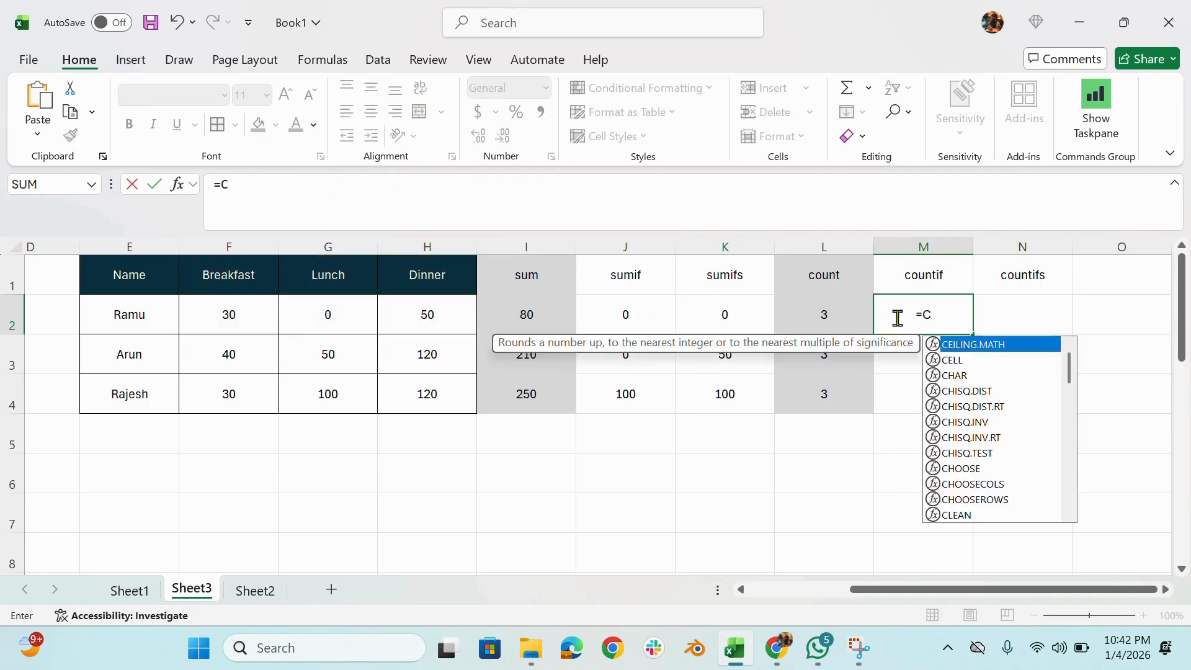
pyautogui.write('OUNT')
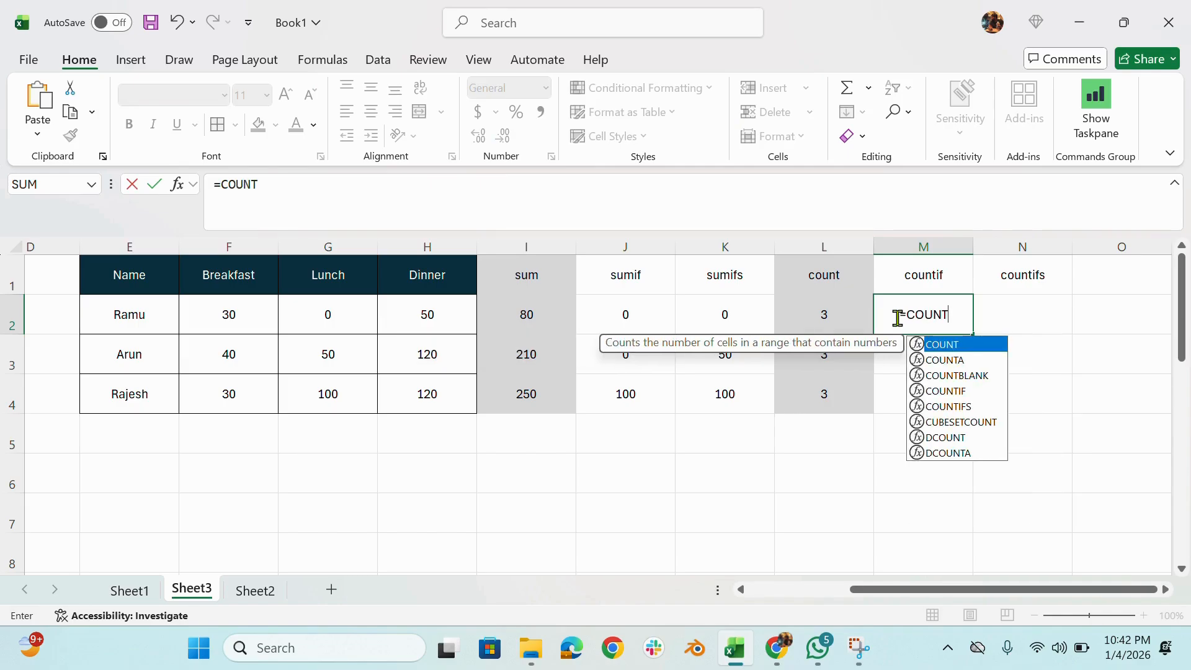
pyautogui.doubleClick(961, 392)
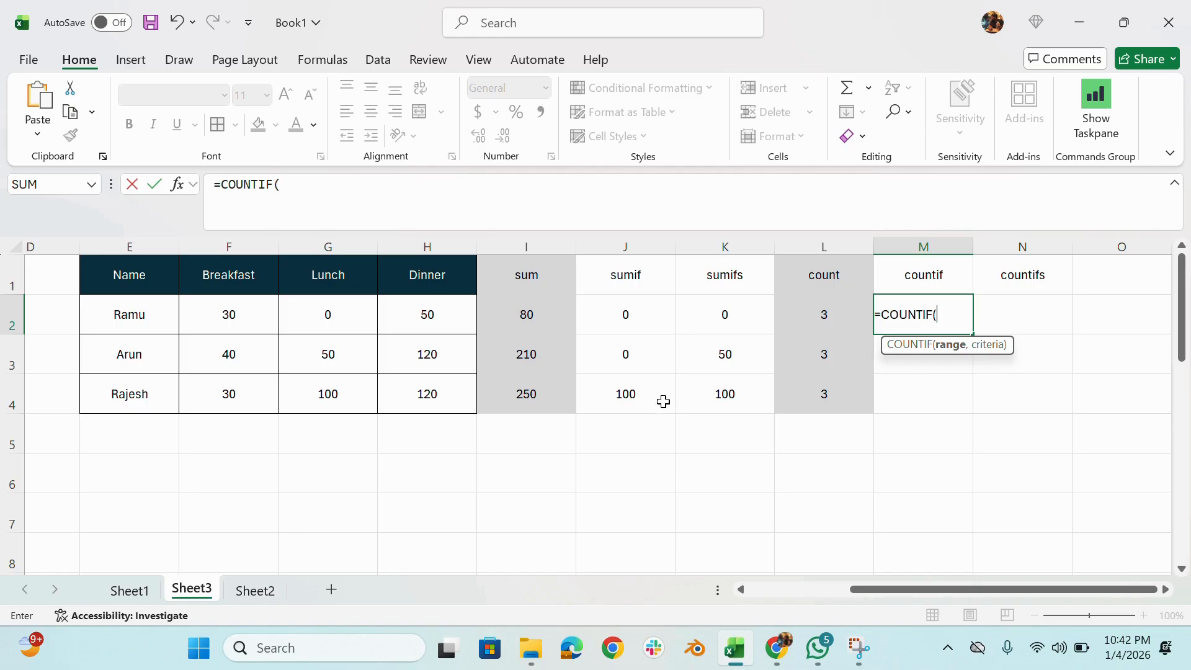
pyautogui.moveTo(226, 313); pyautogui.dragTo(417, 319)
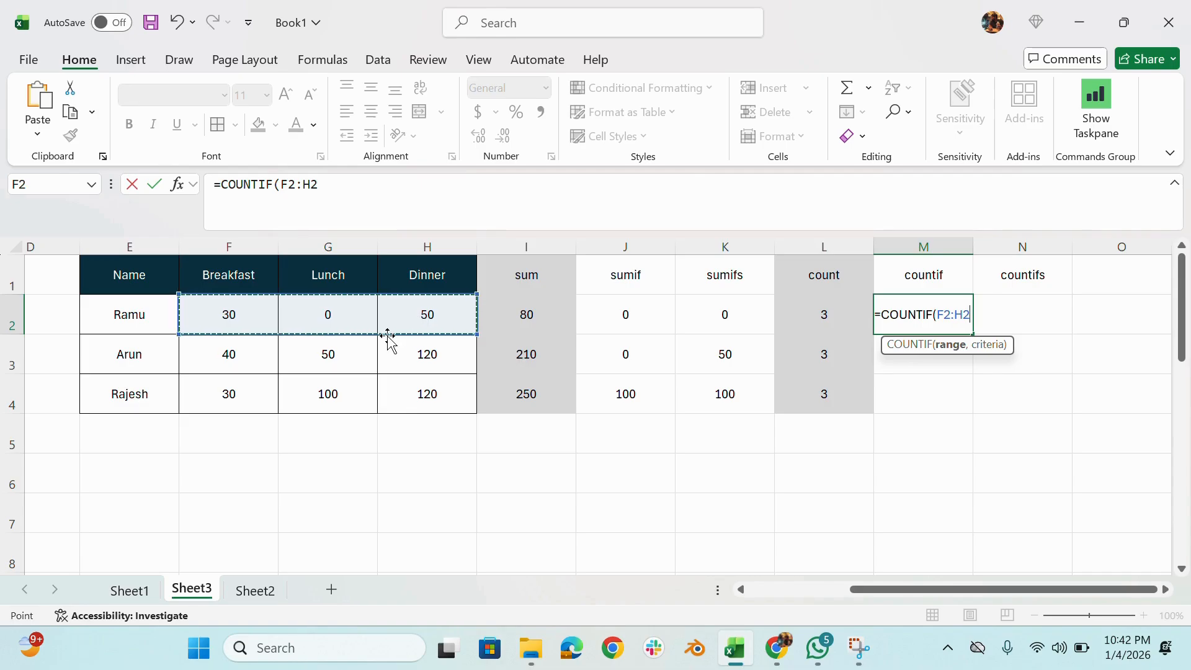
pyautogui.write(',')
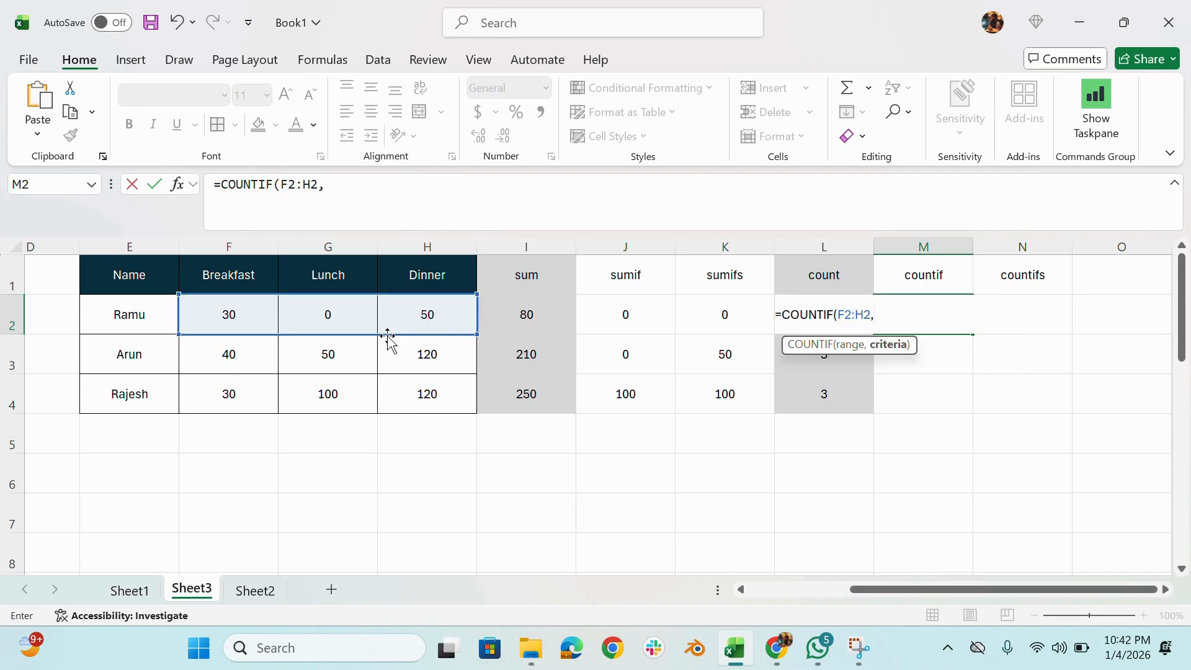
pyautogui.moveTo(218, 276); pyautogui.dragTo(431, 278)
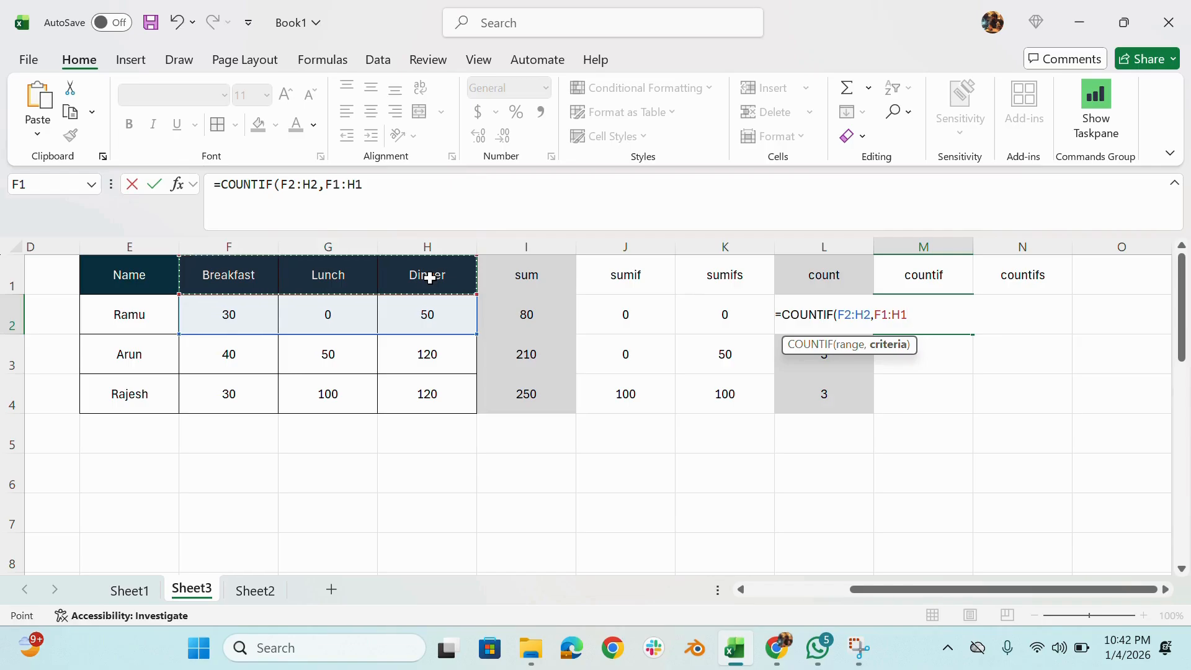
pyautogui.press('Escape')
# Enter =COUNTIF(F2:H2,"30") in M2 to count the row 2 meal amounts equal to 30
pyautogui.write('=')
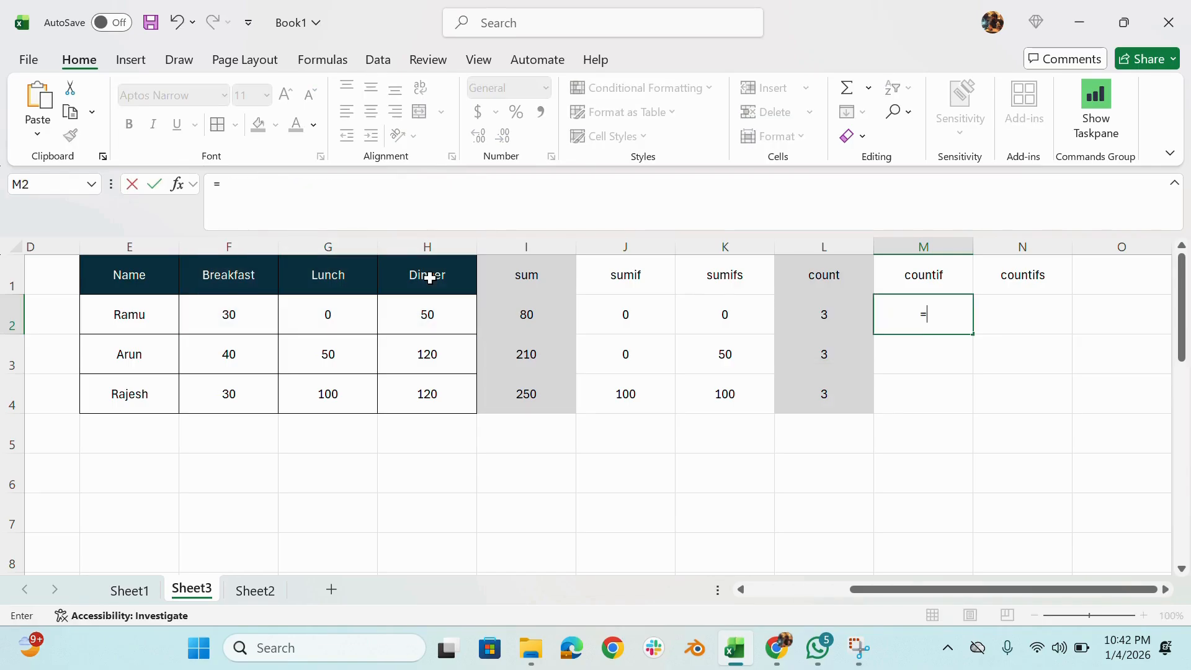
pyautogui.write('COUNTIF(')
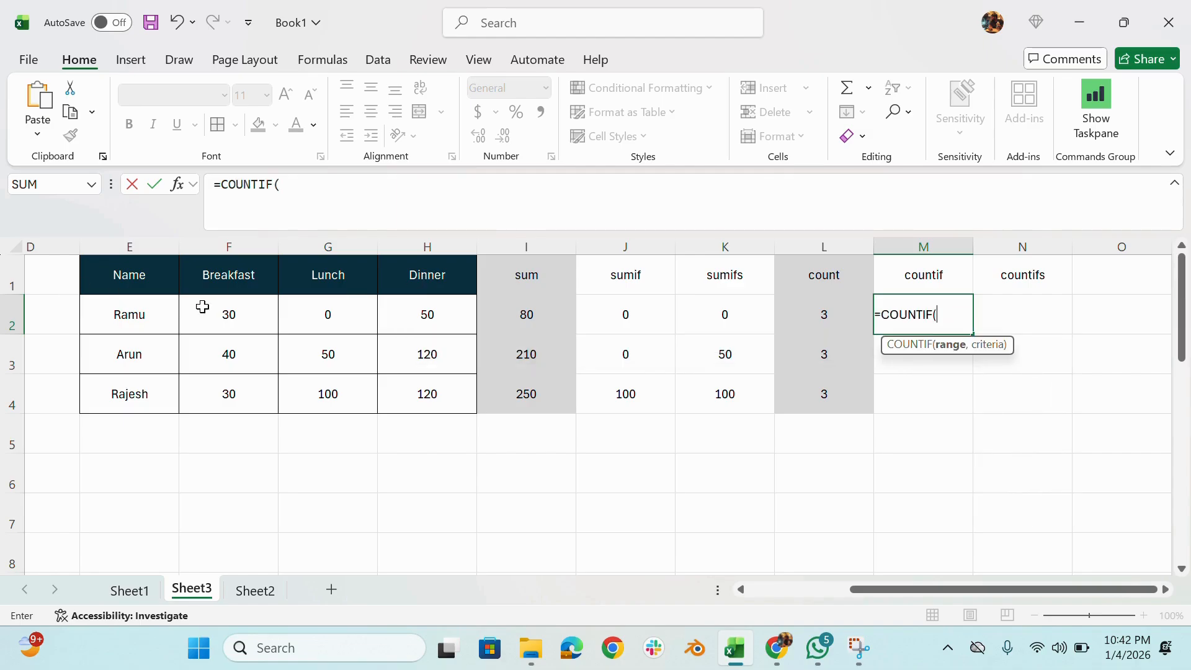
pyautogui.moveTo(199, 308); pyautogui.dragTo(417, 311)
pyautogui.write(',')
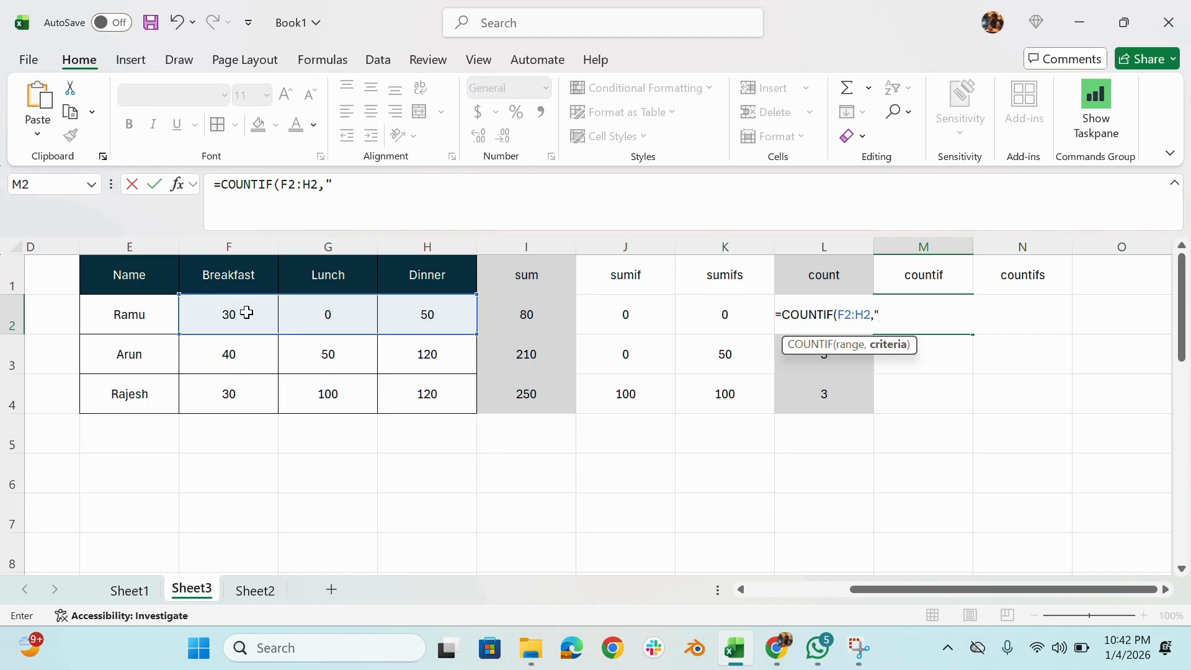
pyautogui.write('"30')
pyautogui.press('Return')
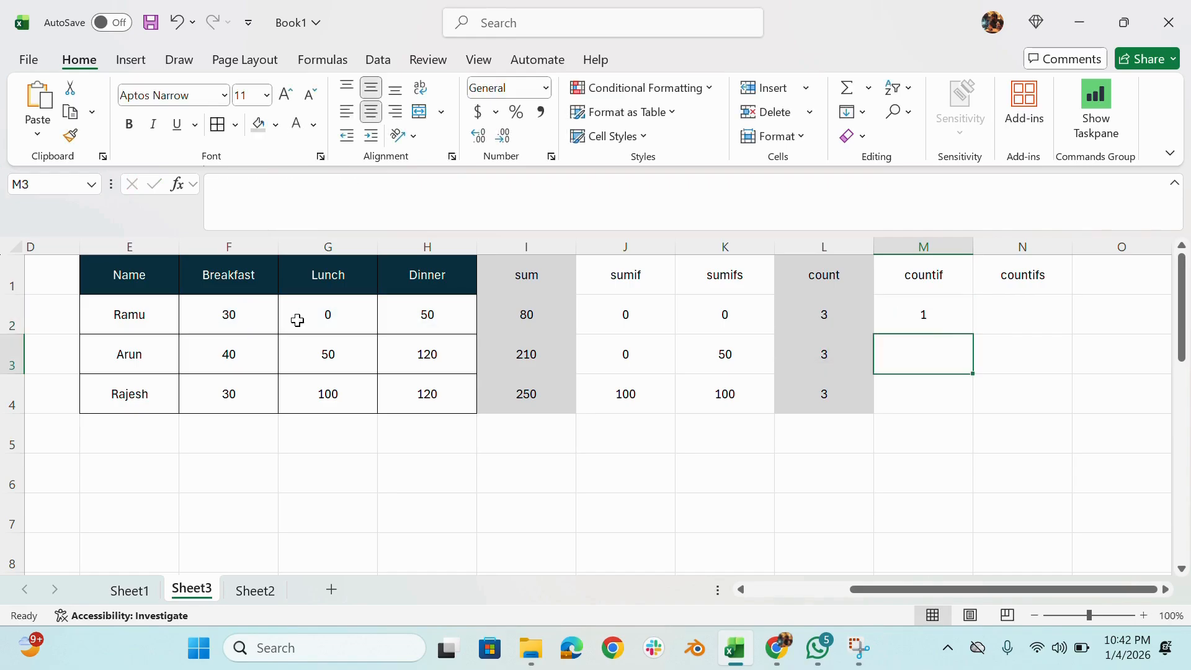
# Set the lunch amount in G2 to 30 and check the COUNTIF formula in M2 against it
pyautogui.click(919, 310)
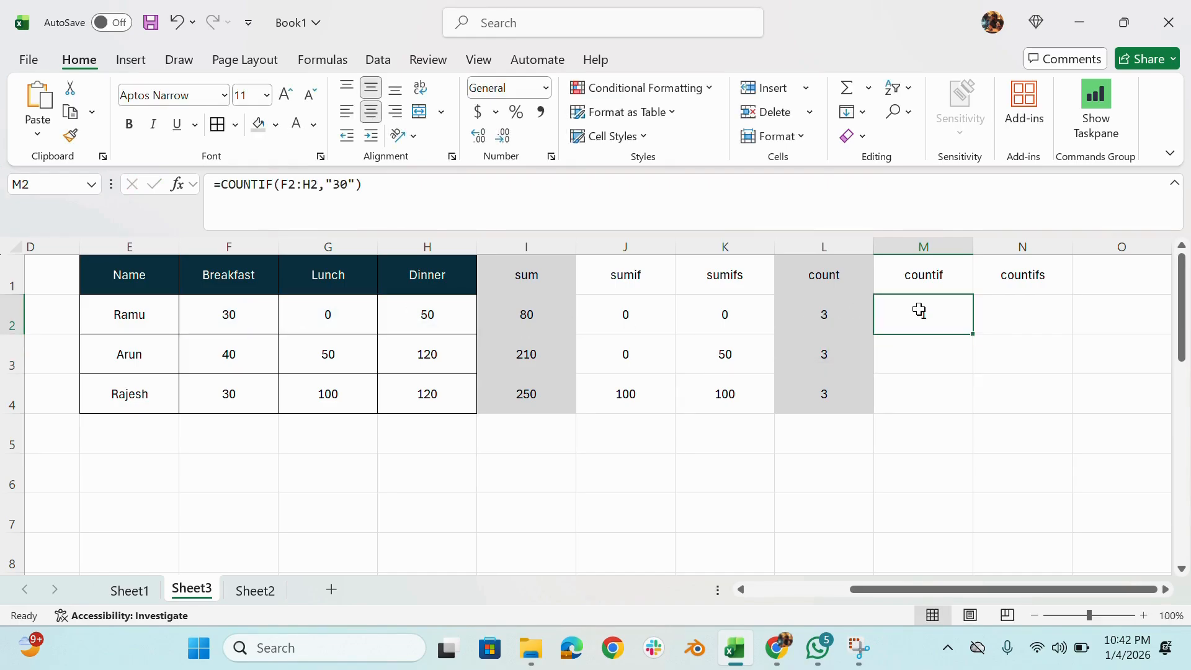
pyautogui.doubleClick(320, 316)
pyautogui.write('30')
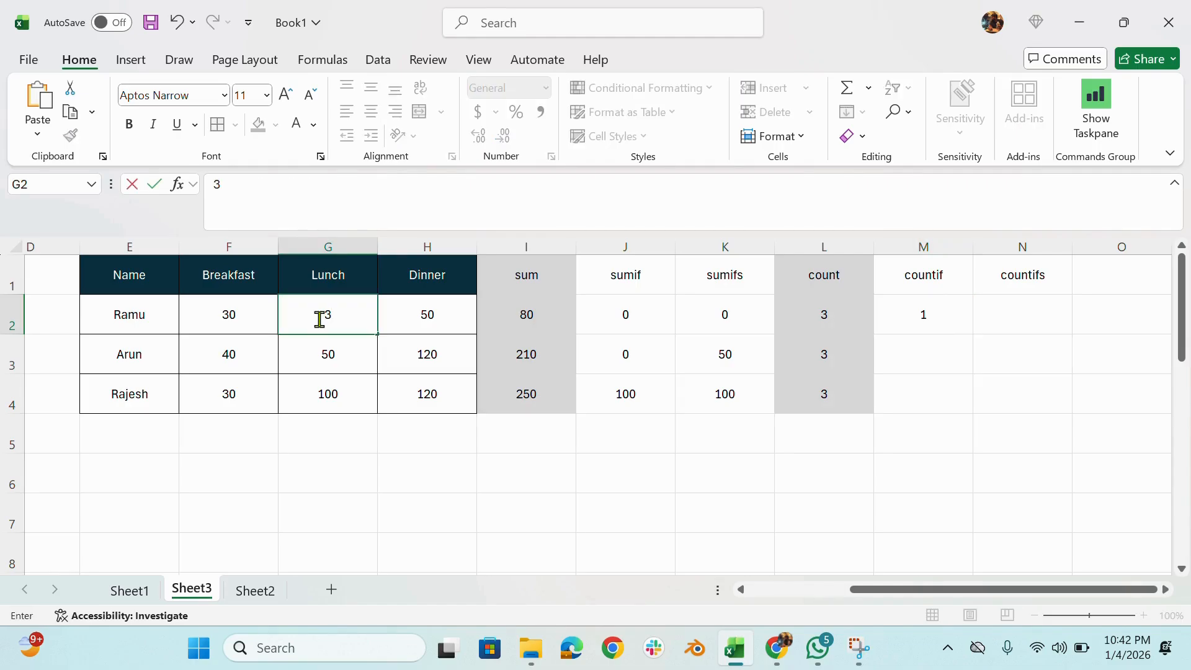
pyautogui.press('Return')
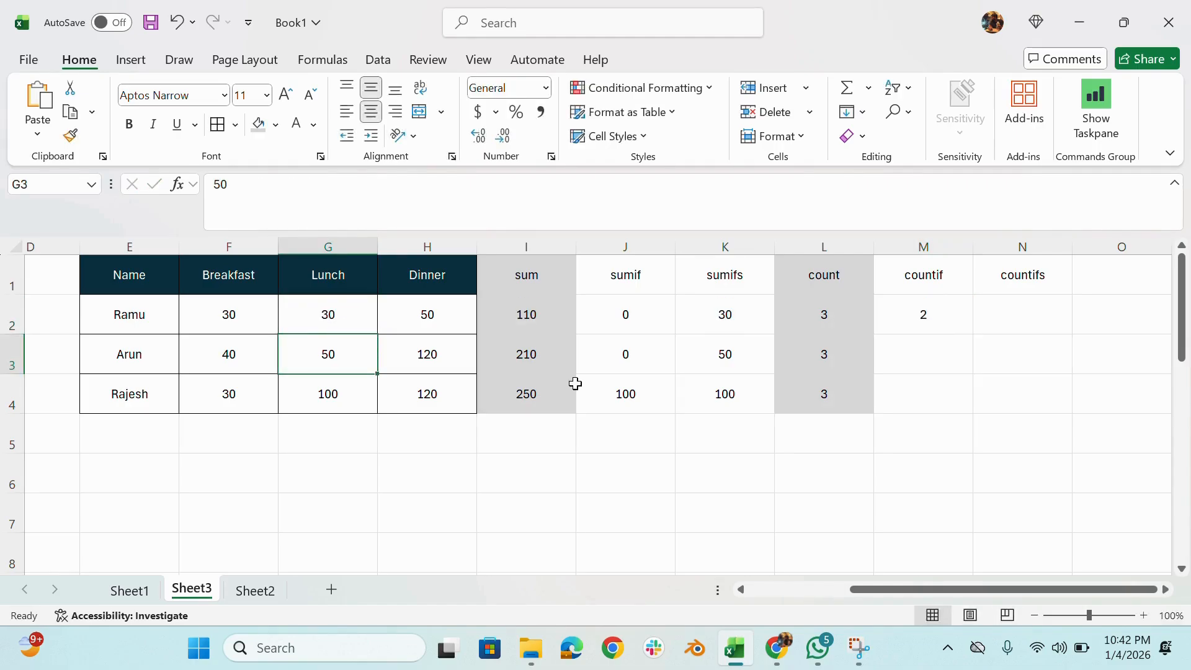
pyautogui.click(940, 313)
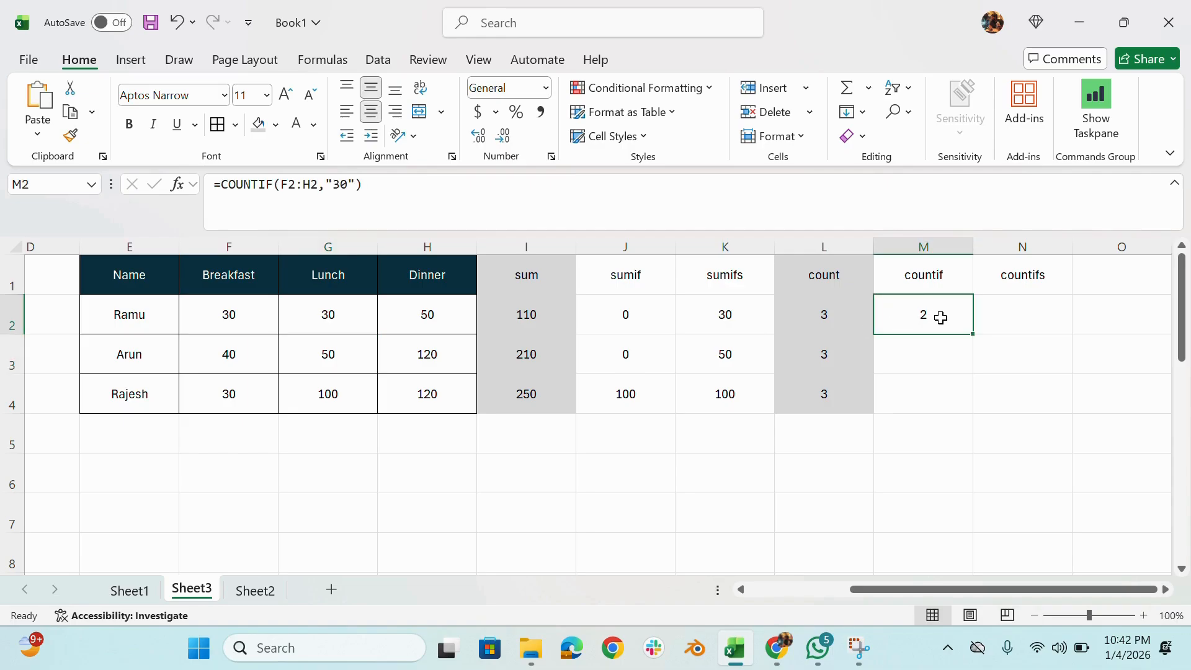
# Copy the COUNTIF formula from M2 down through M4
pyautogui.click(924, 247)
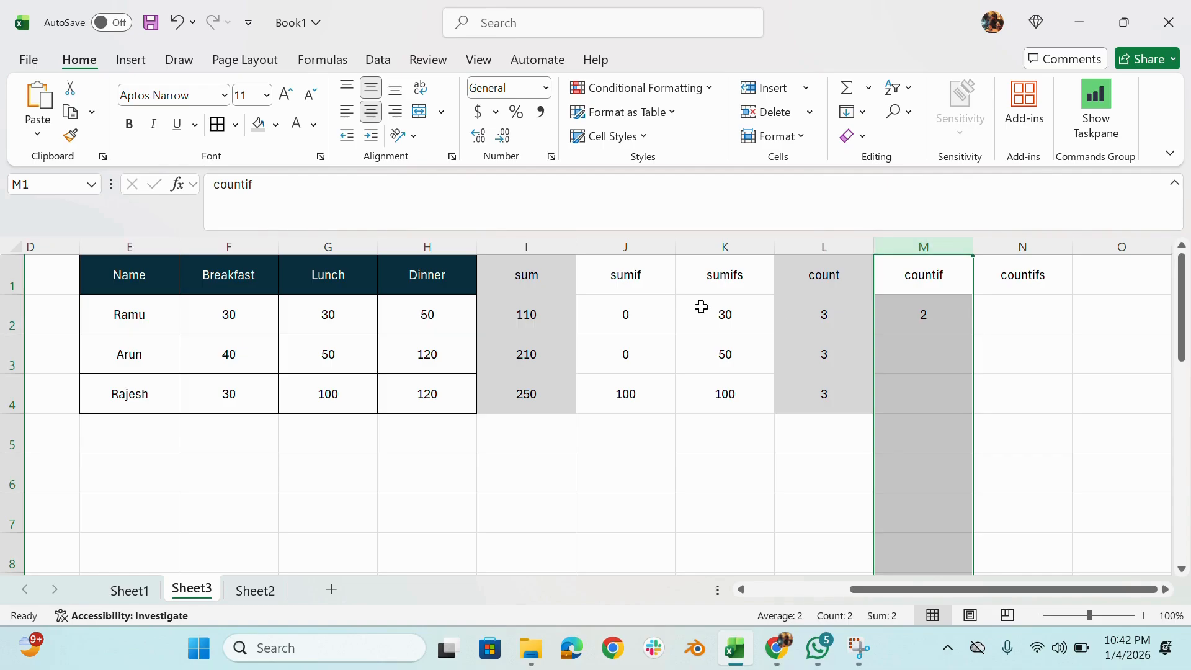
pyautogui.click(952, 323)
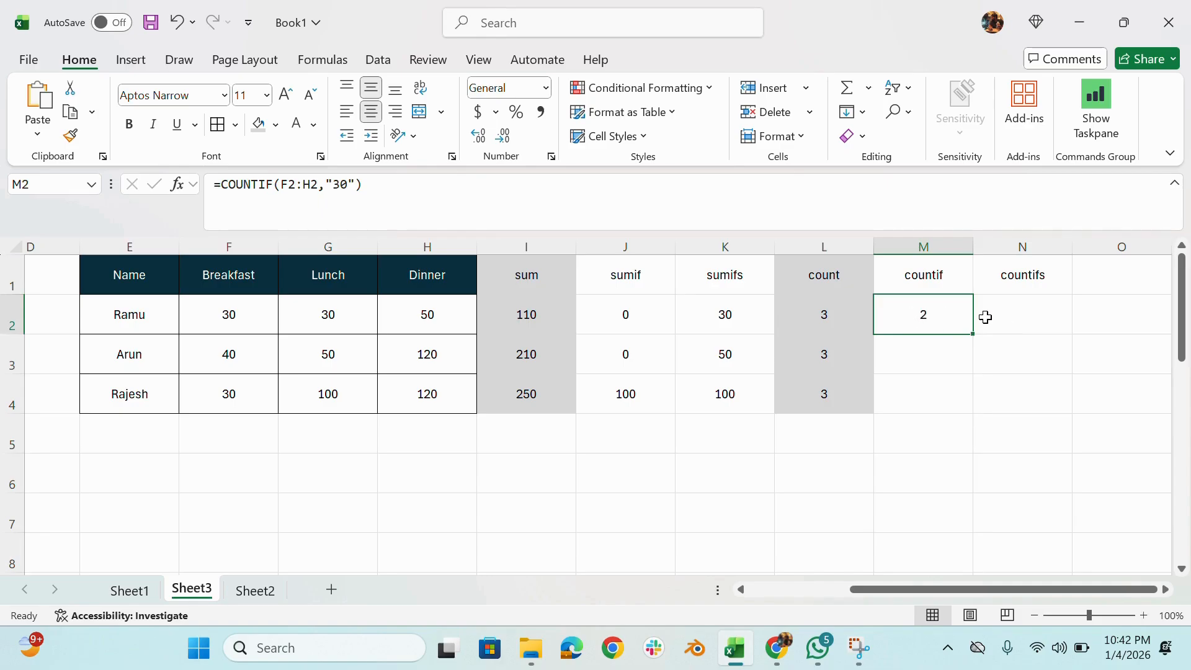
pyautogui.doubleClick(973, 333)
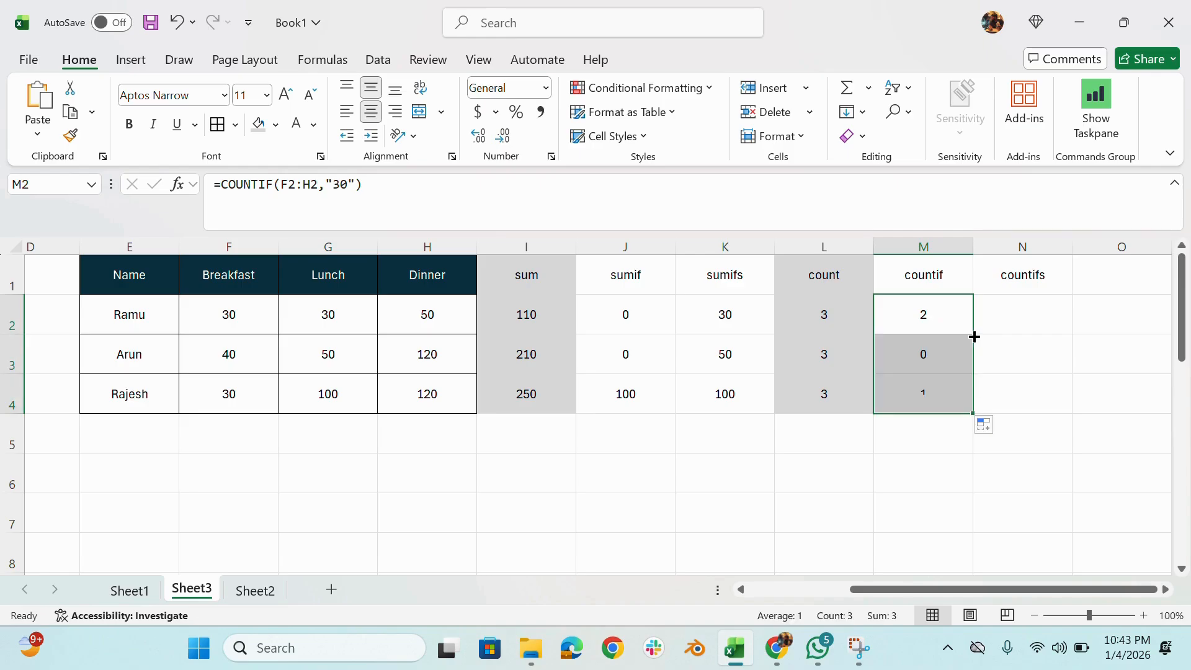
# Begin a COUNTIFS formula in N2 with F1:H1 as the first criteria range and the Breakfast header F1 as its criterion
pyautogui.click(1038, 308)
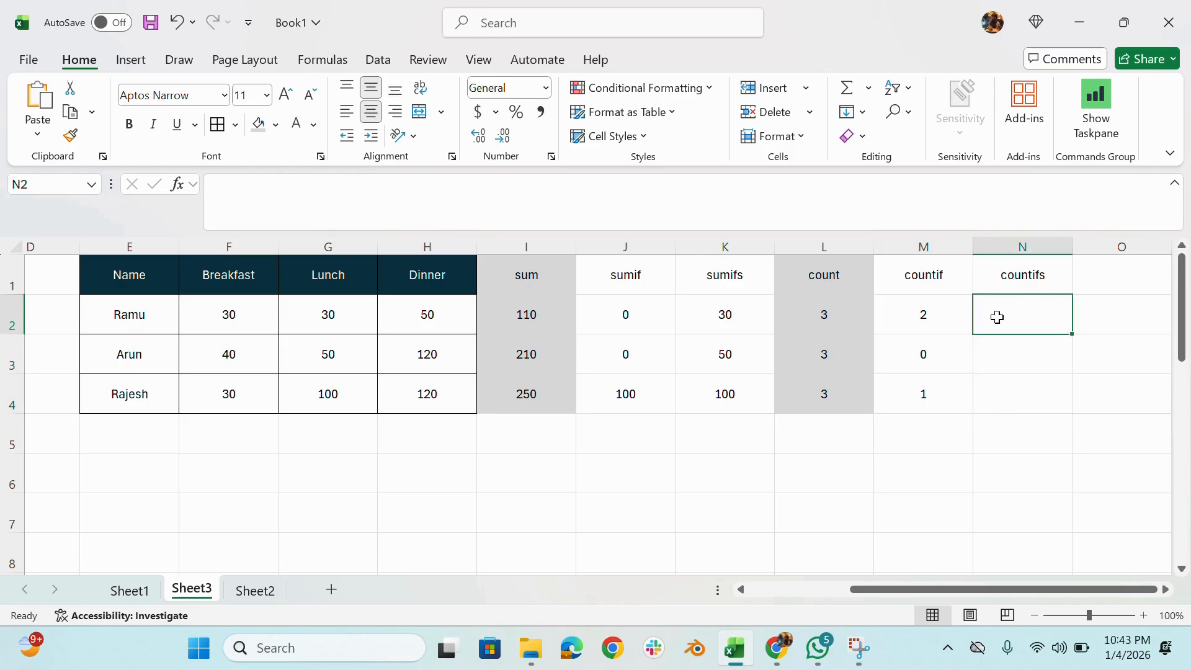
pyautogui.write('=COUNTI')
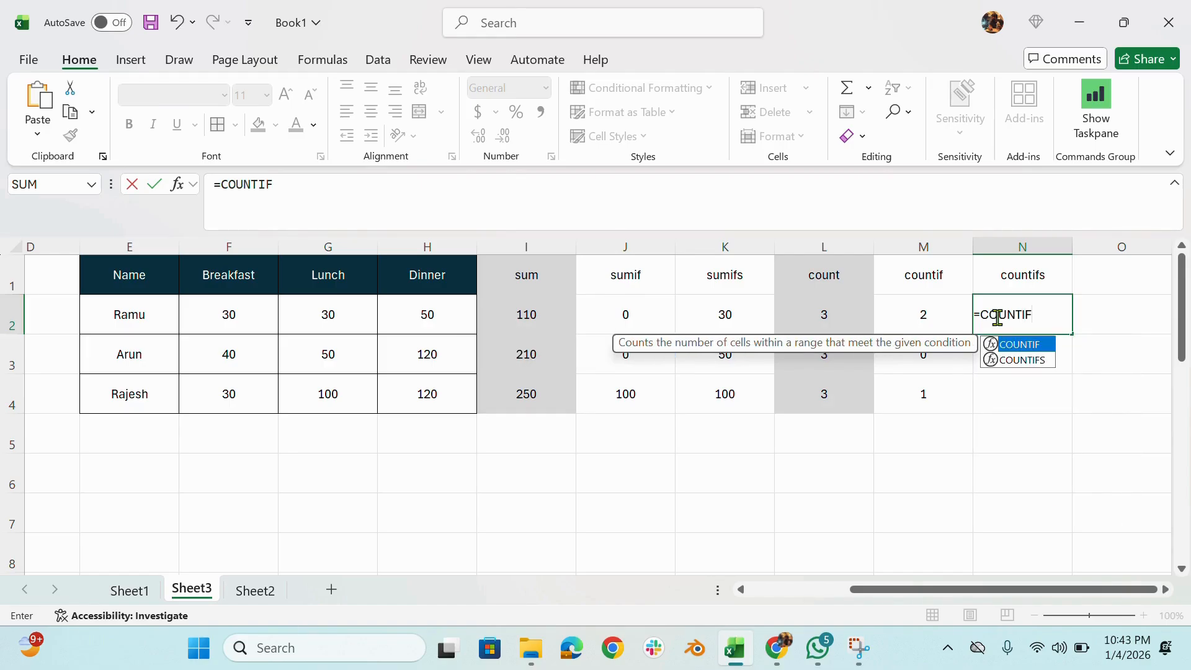
pyautogui.write('F')
pyautogui.press('Down')
pyautogui.press('Tab')
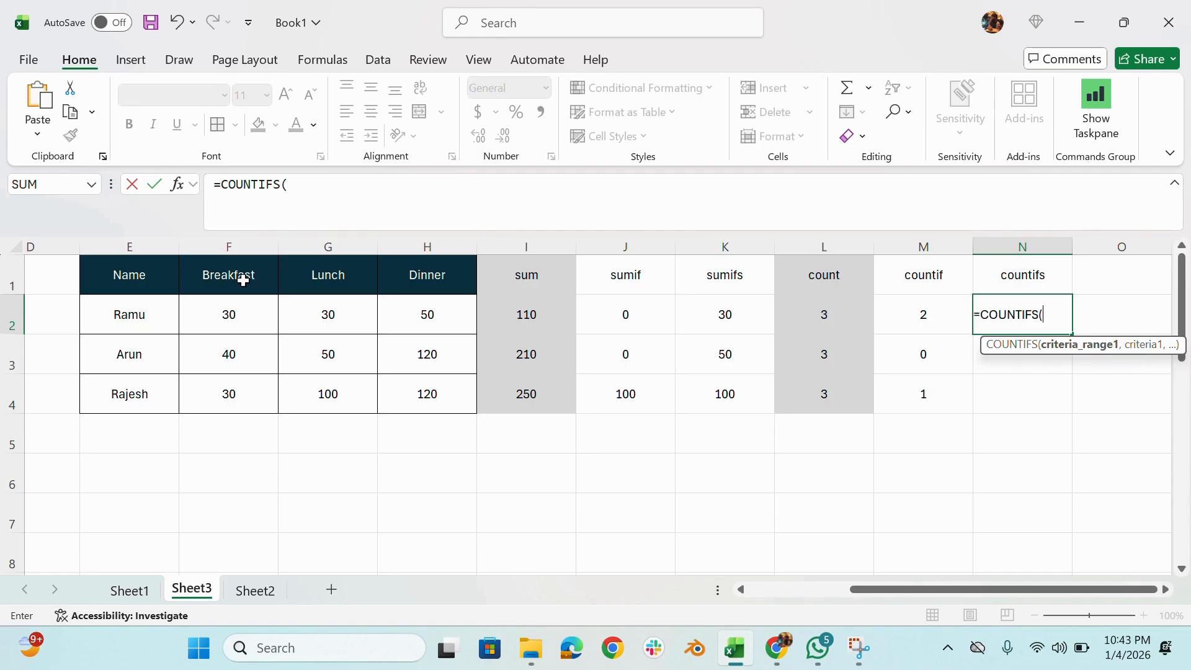
pyautogui.moveTo(225, 275); pyautogui.dragTo(425, 274)
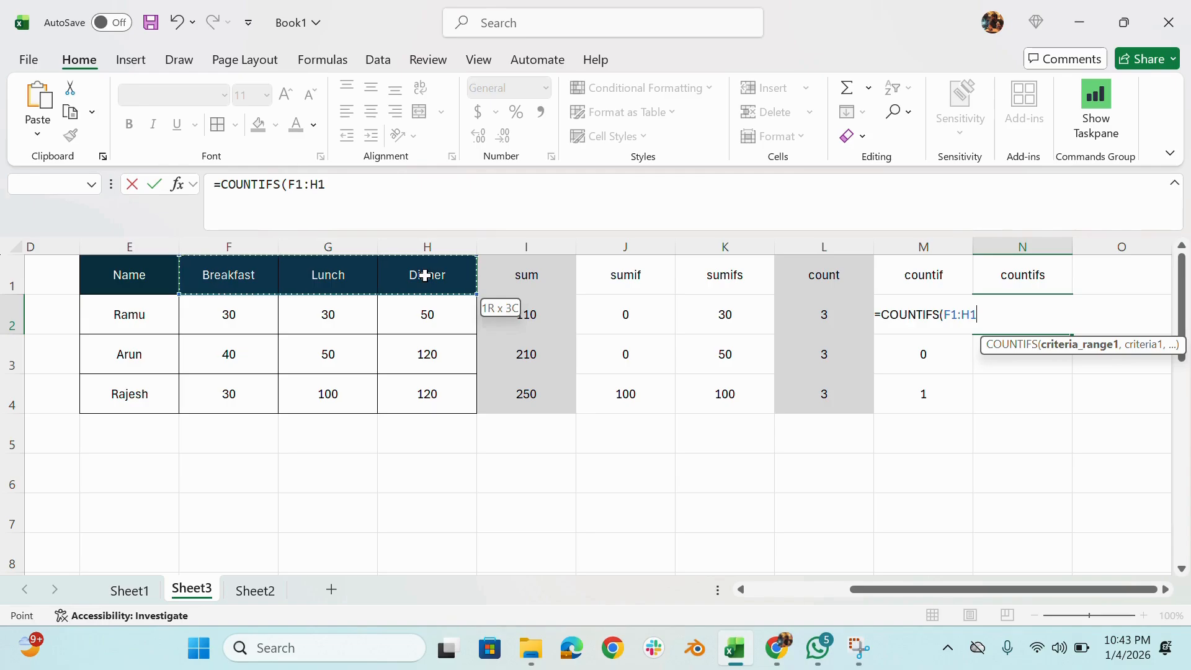
pyautogui.write(',')
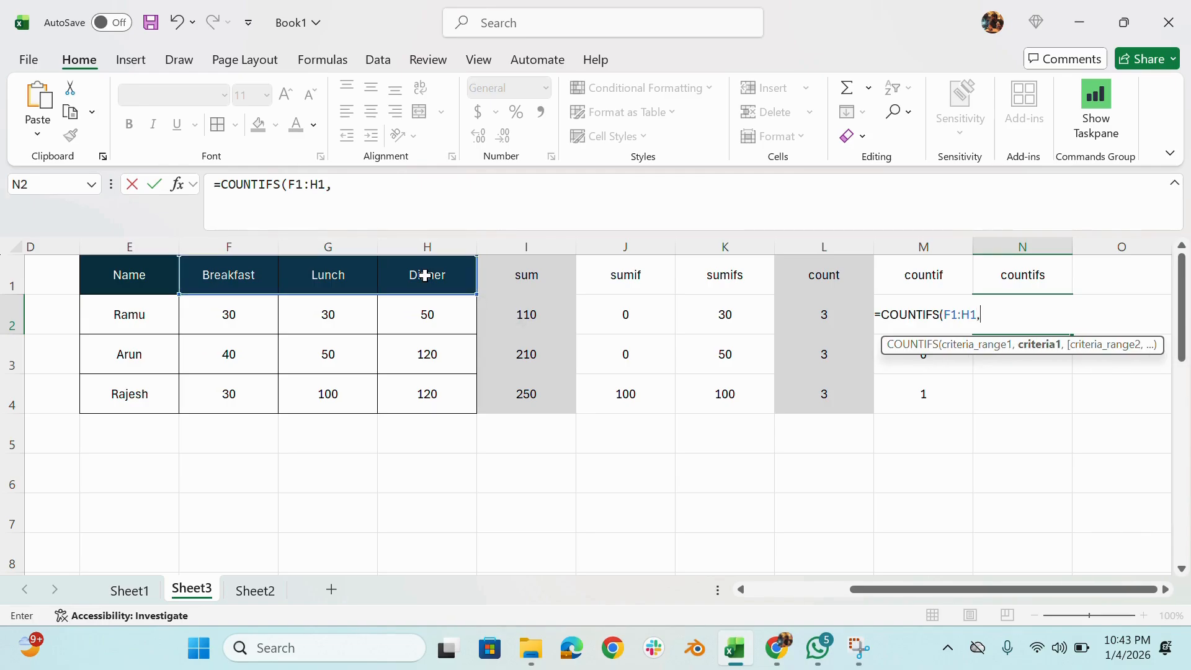
pyautogui.click(237, 281)
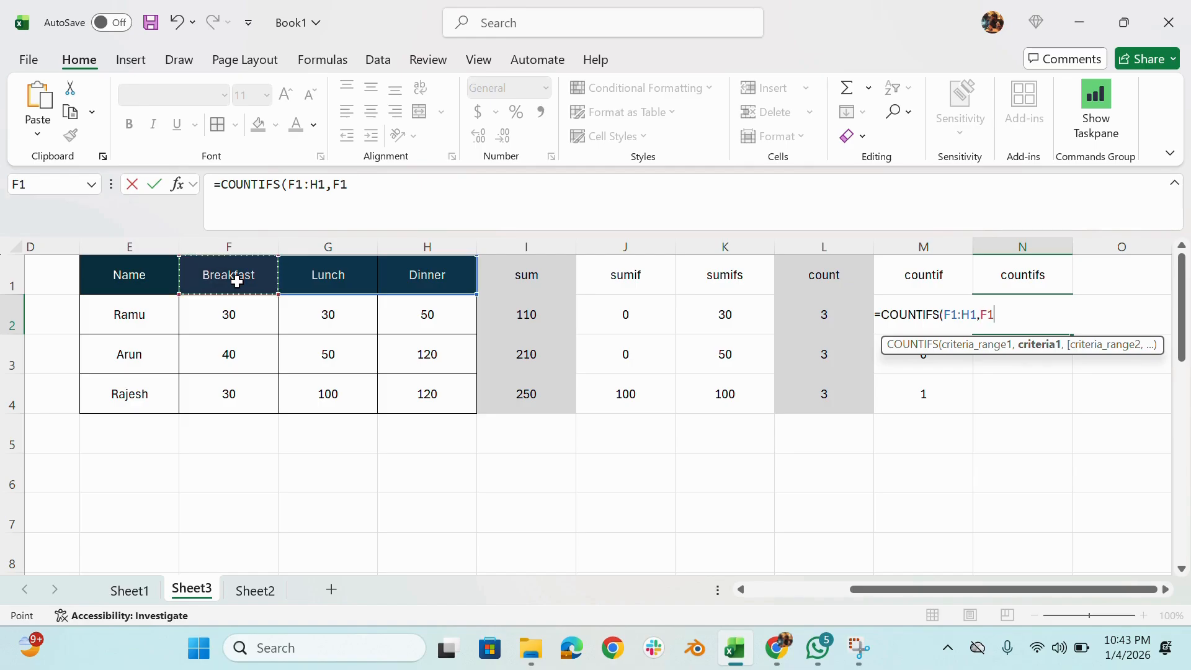
pyautogui.write(',')
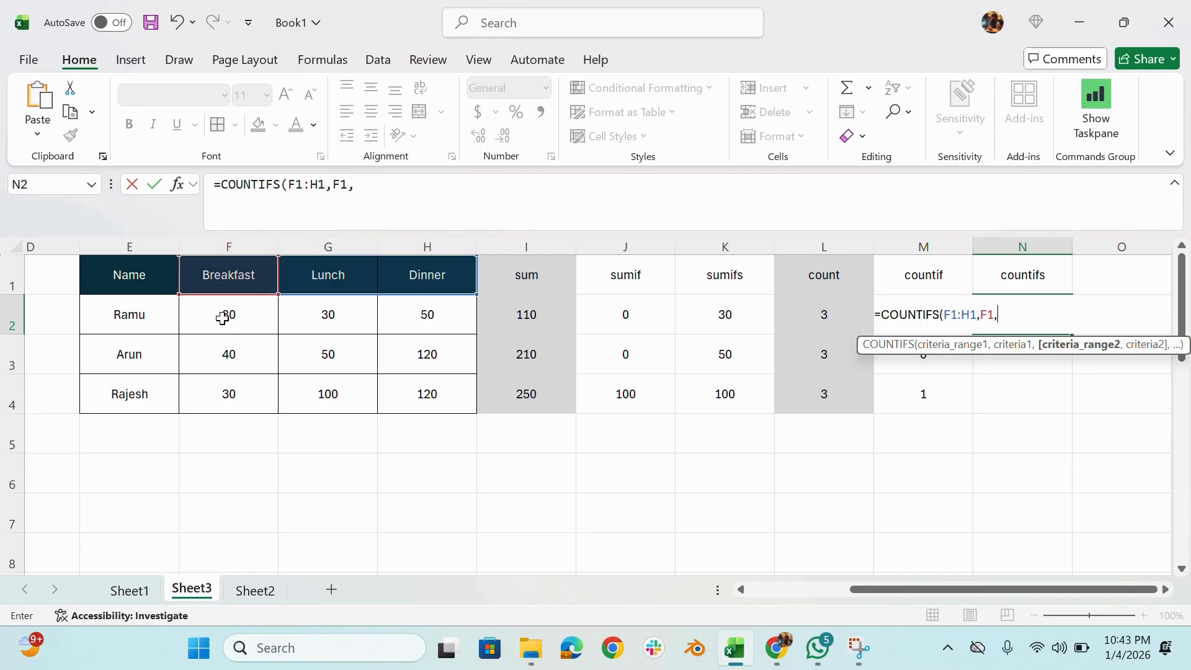
# Complete the N2 formula with criteria range F2:H2 and criterion "30", giving =COUNTIFS(F1:H1,F1,F2:H2,"30")
pyautogui.moveTo(221, 317); pyautogui.dragTo(416, 326)
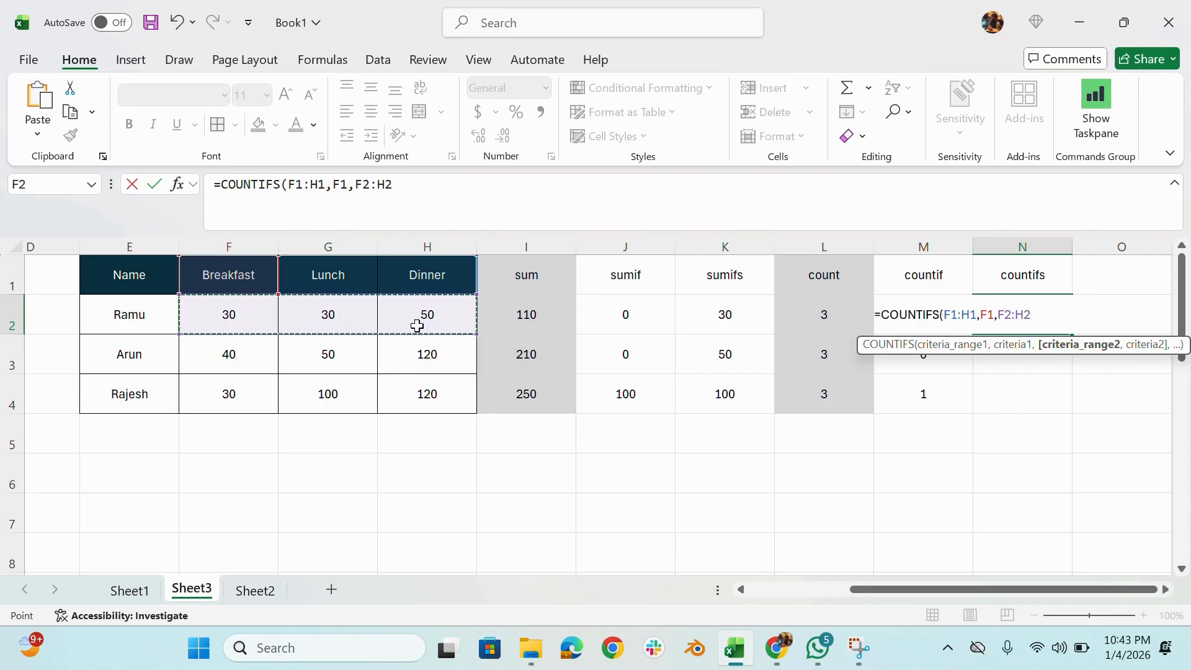
pyautogui.write(',')
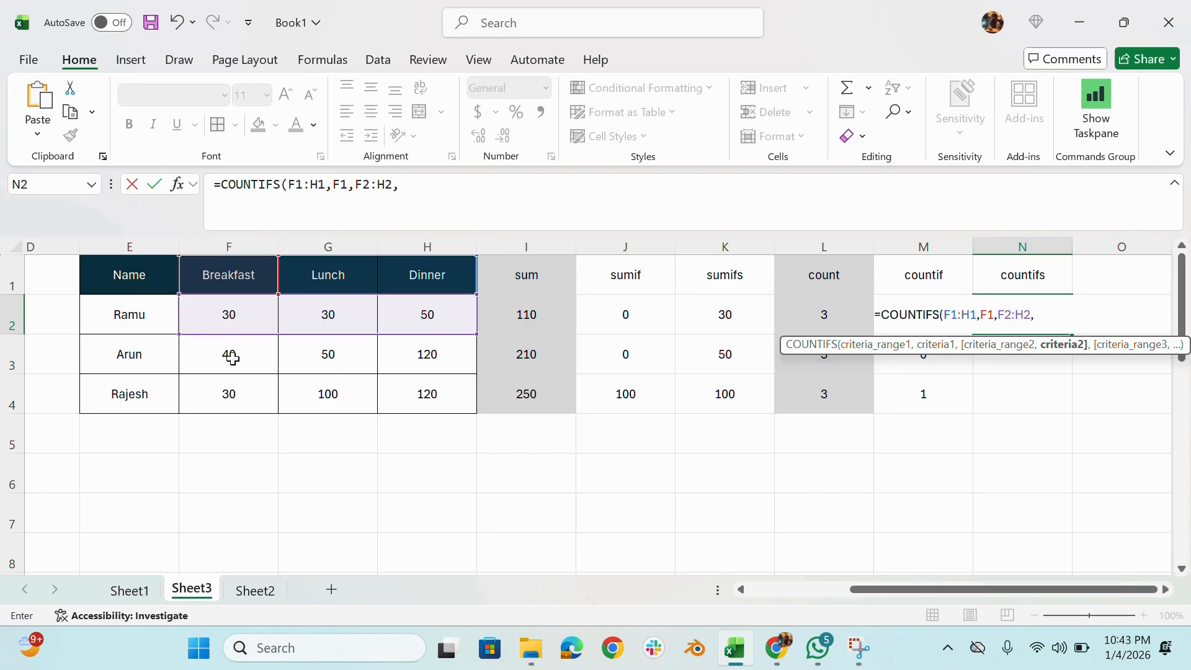
pyautogui.click(232, 319)
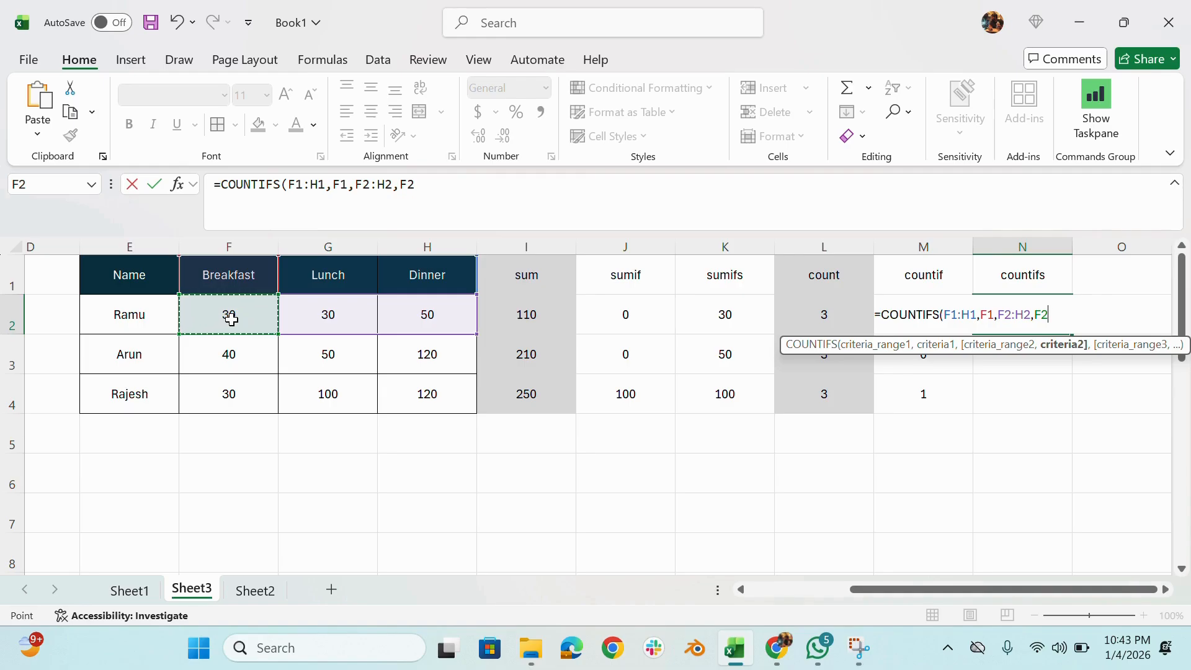
pyautogui.click(394, 186)
pyautogui.moveTo(392, 187); pyautogui.dragTo(374, 190)
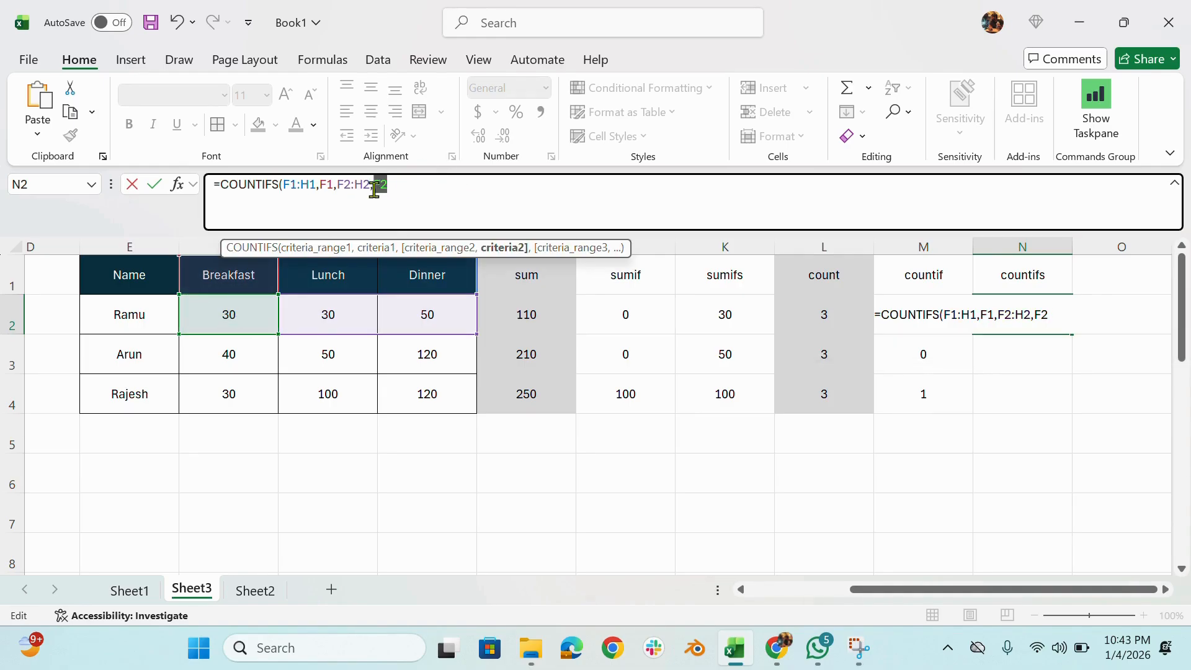
pyautogui.press('BackSpace')
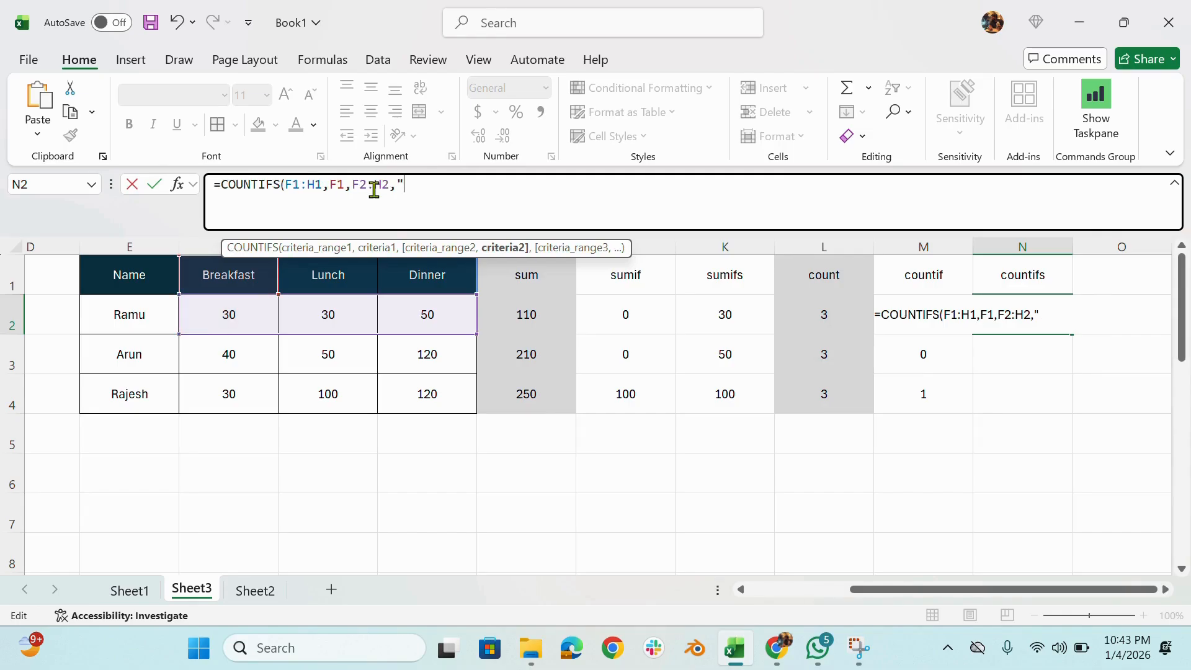
pyautogui.write('"30"')
pyautogui.press('Return')
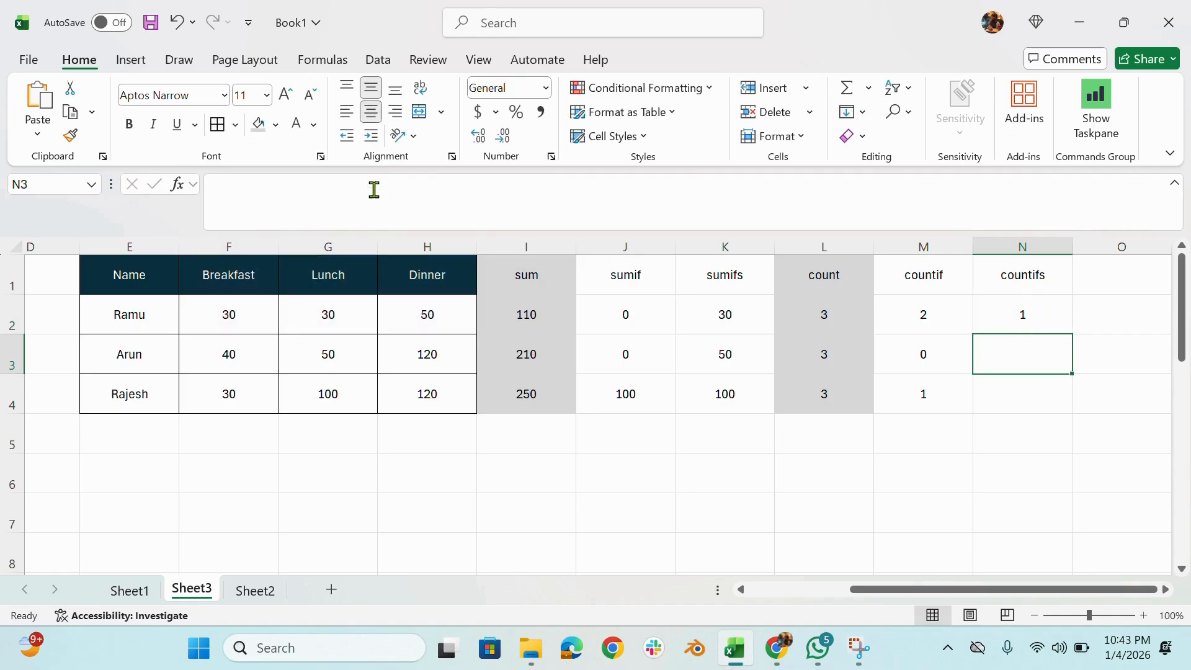
pyautogui.click(1063, 312)
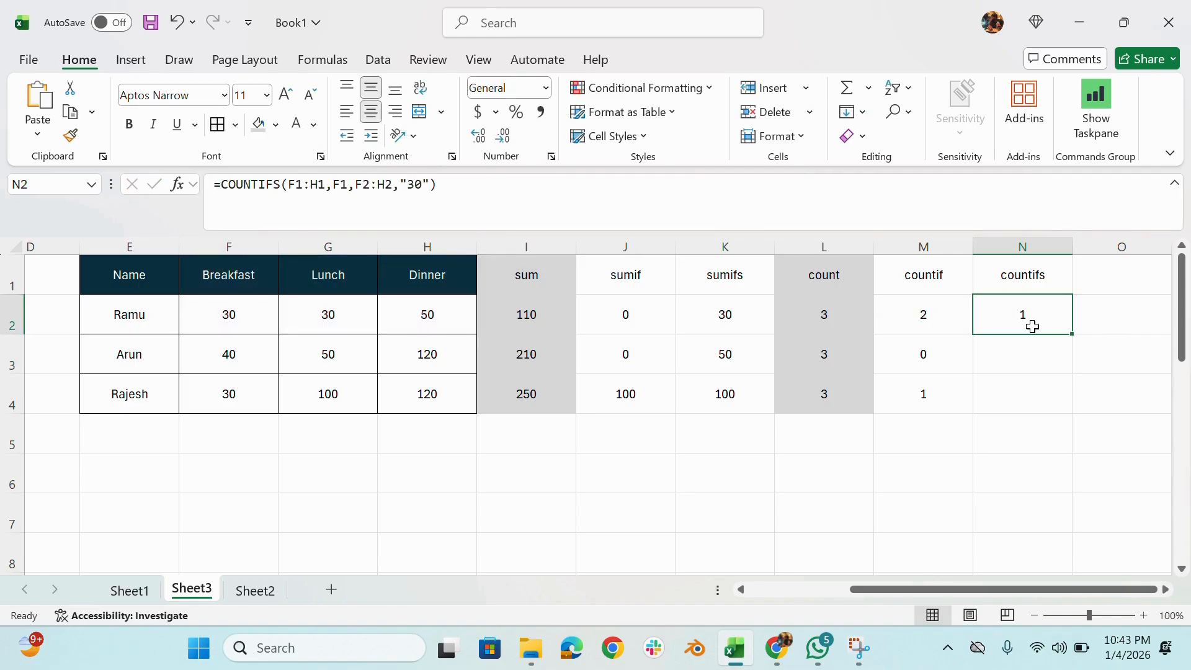
# Begin a COUNTIFS formula in O2 using the Sheet2 Vendor column F:F with the criterion "OM Travels"
pyautogui.click(1114, 310)
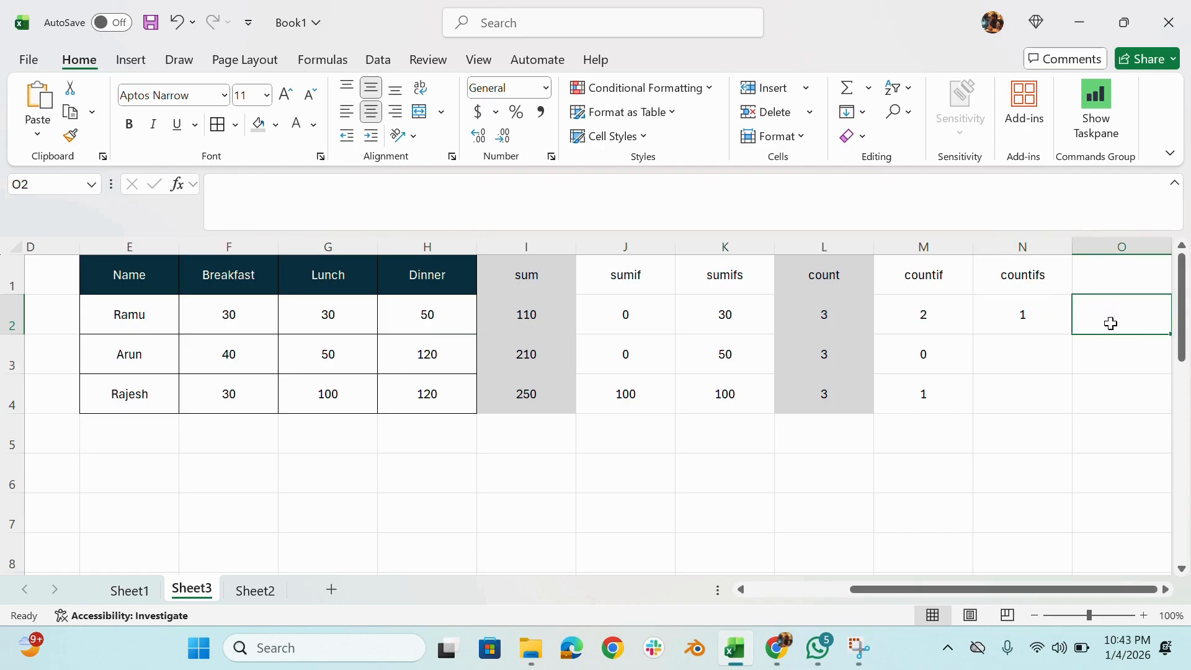
pyautogui.write('=')
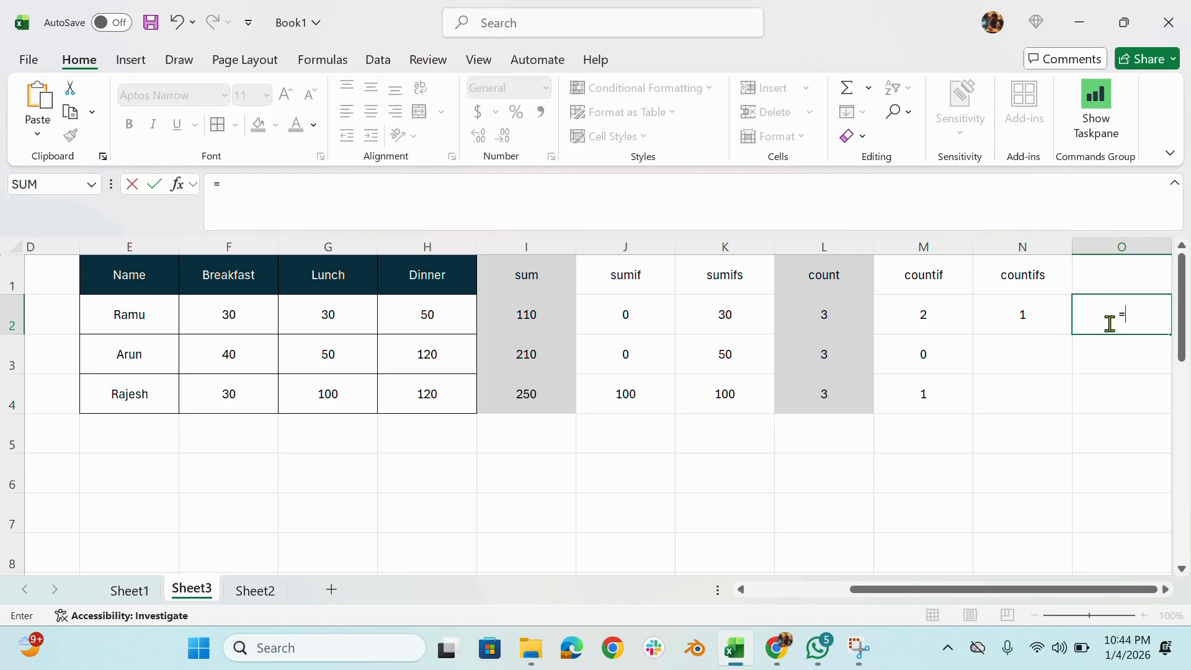
pyautogui.write('COUN')
pyautogui.write('TIFS(')
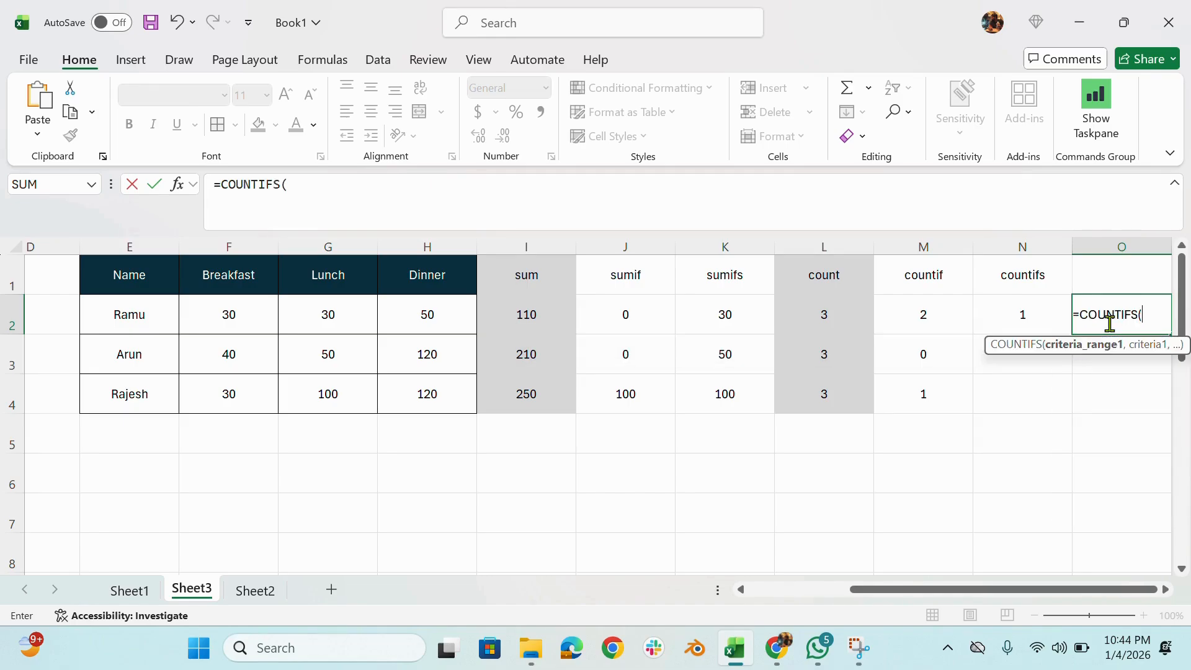
pyautogui.click(264, 593)
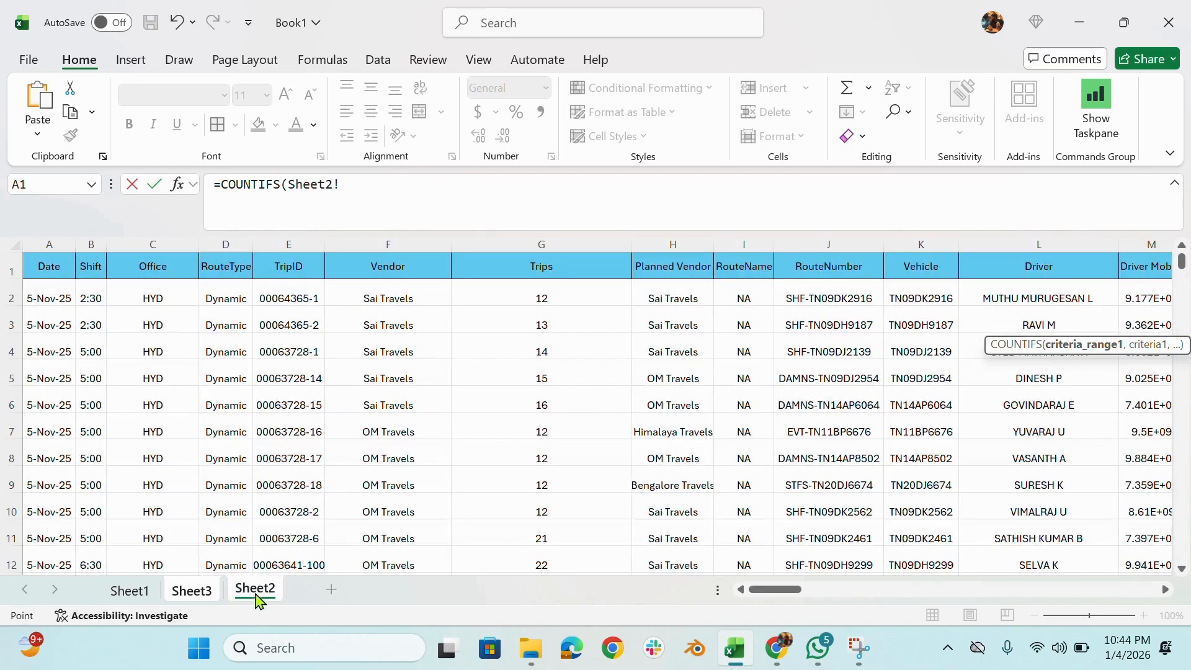
pyautogui.click(410, 239)
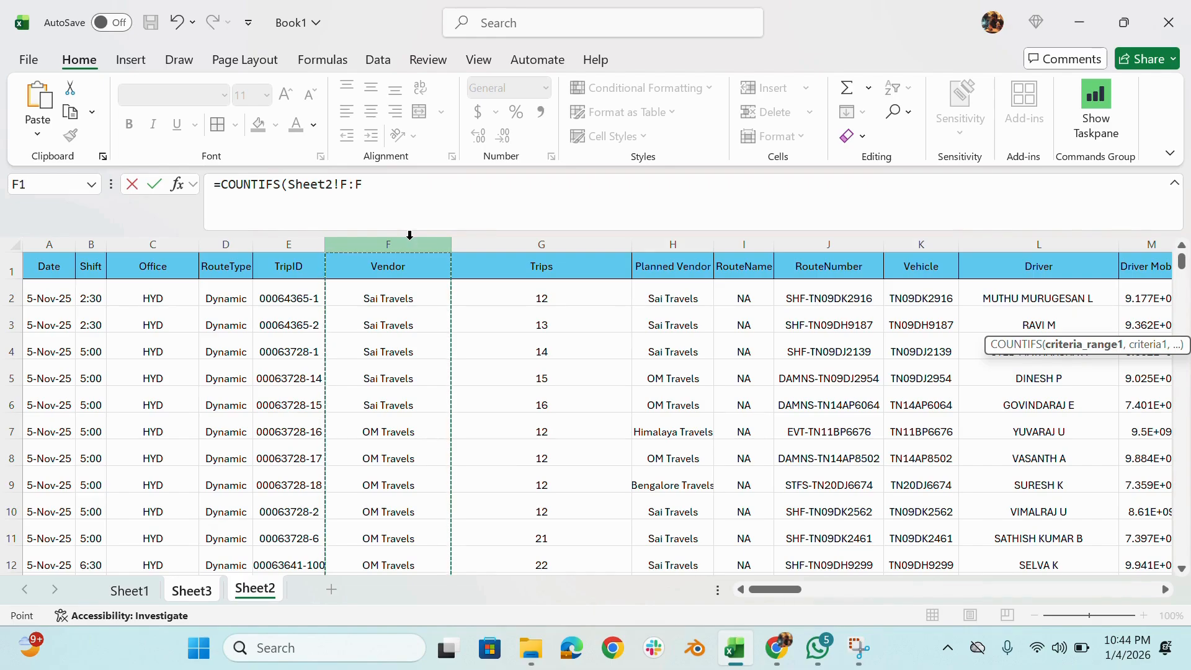
pyautogui.write(',')
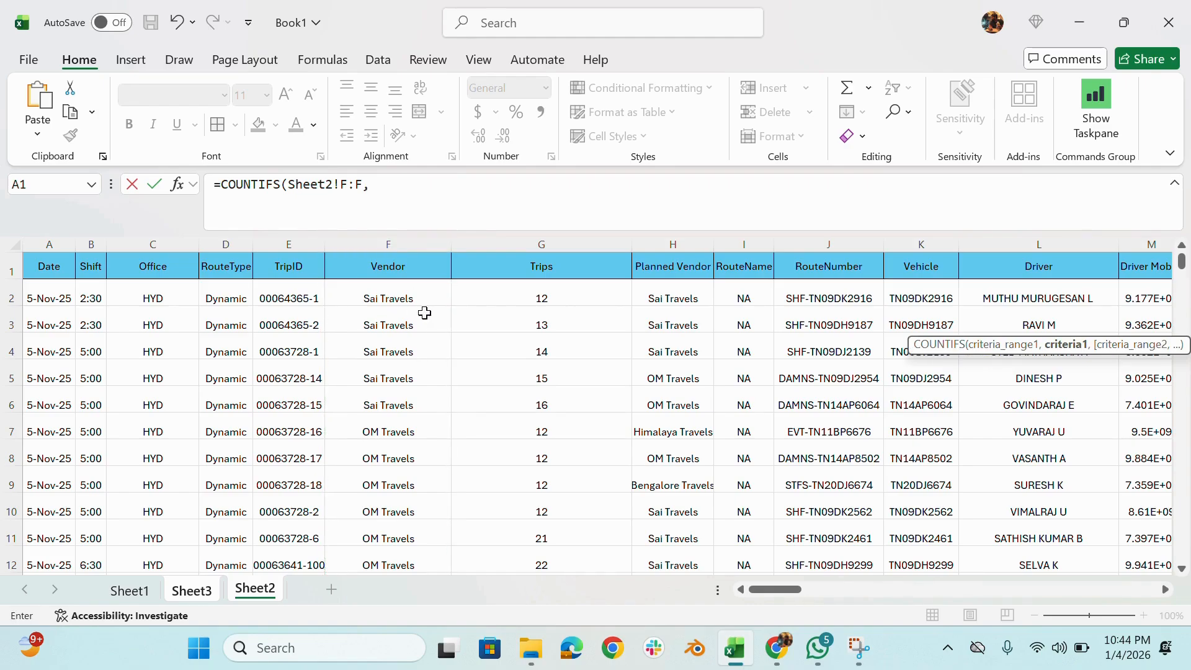
pyautogui.scroll(-3, 417, 455)
pyautogui.scroll(3, 417, 459)
pyautogui.click(404, 184)
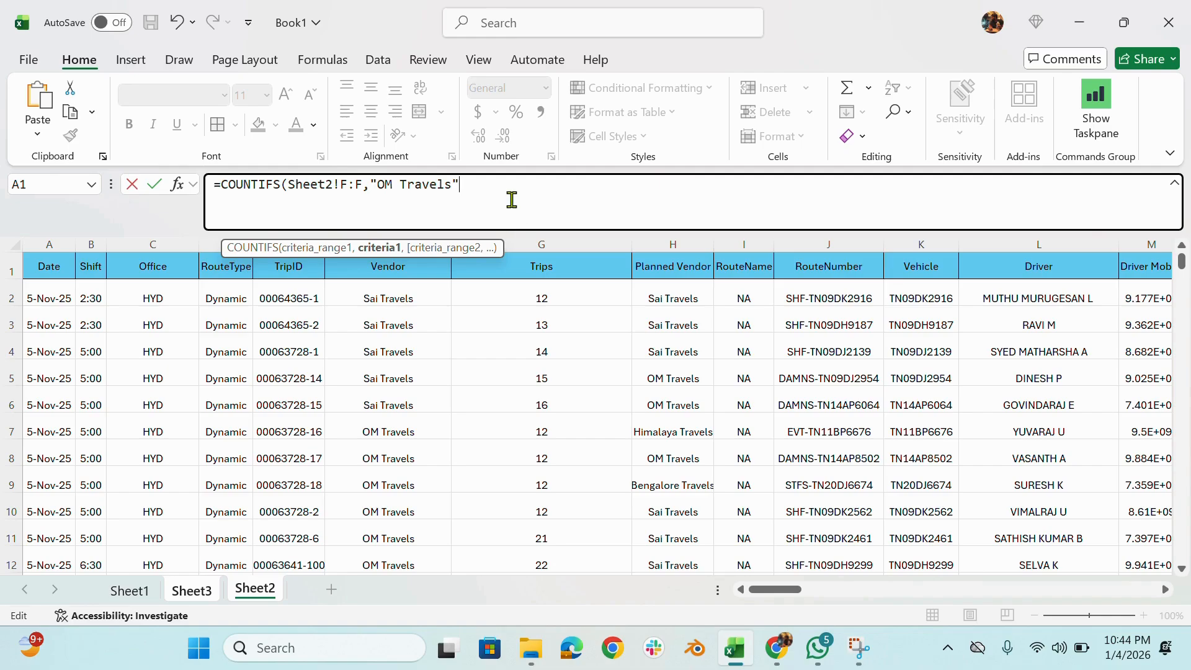
# Complete the O2 COUNTIFS formula with the Sheet2 Vehicle column K:K and the vehicle number shown in Sheet2 K2 as criterion
pyautogui.write(',')
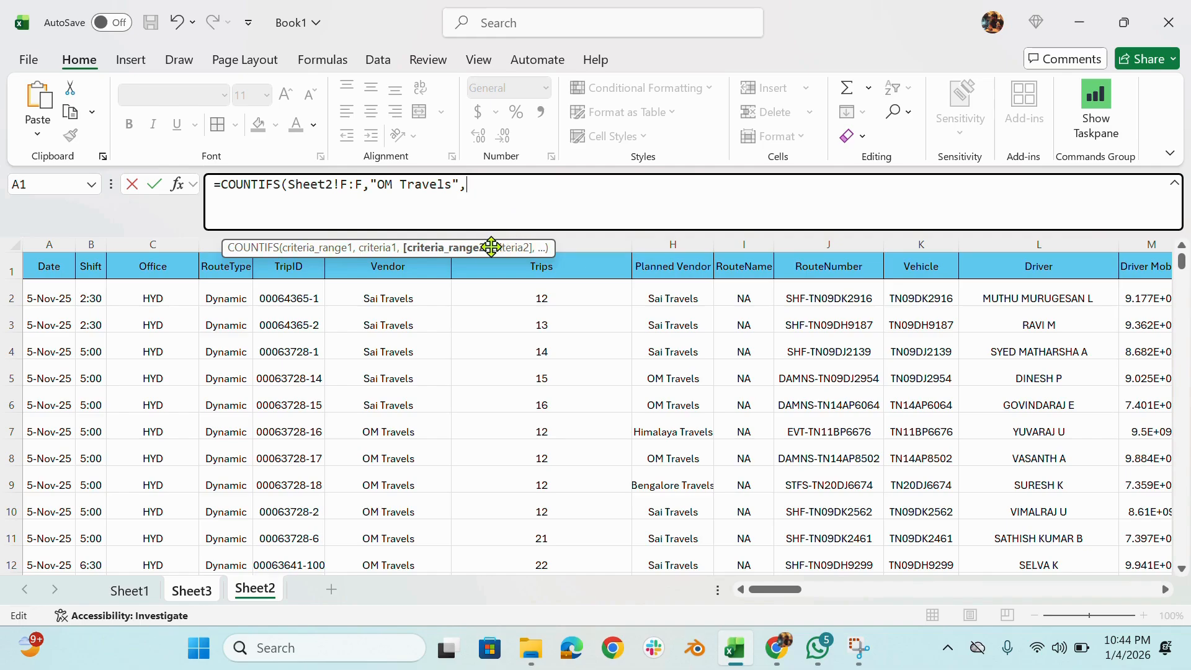
pyautogui.moveTo(492, 245); pyautogui.dragTo(904, 231)
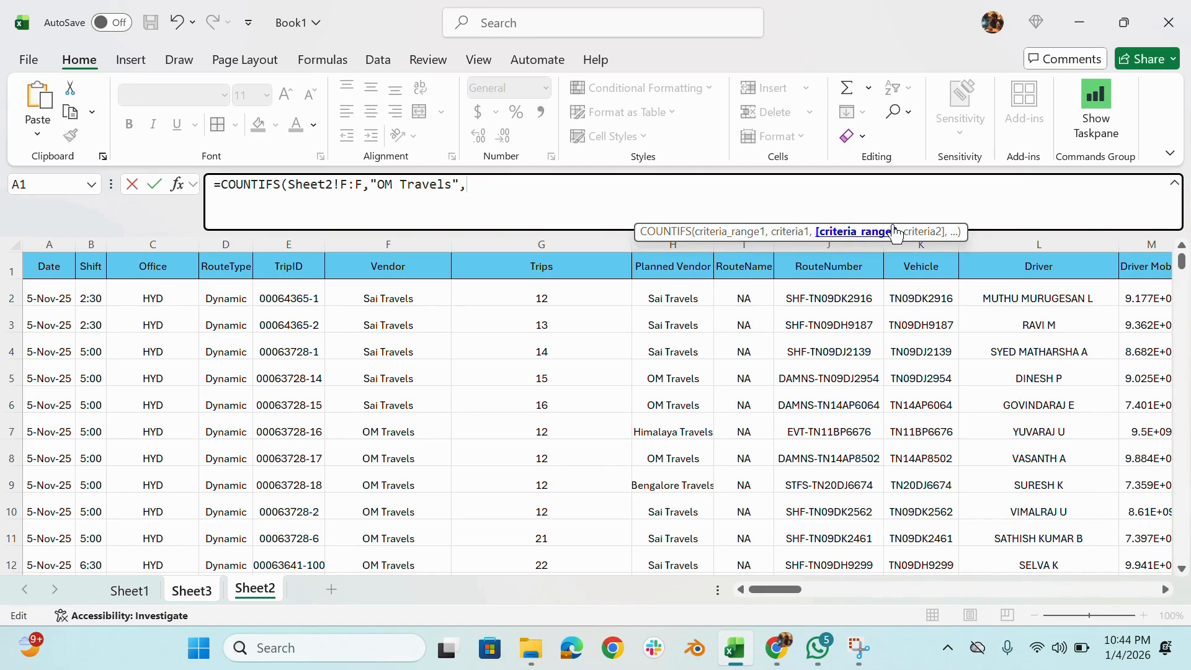
pyautogui.moveTo(904, 228); pyautogui.dragTo(414, 243)
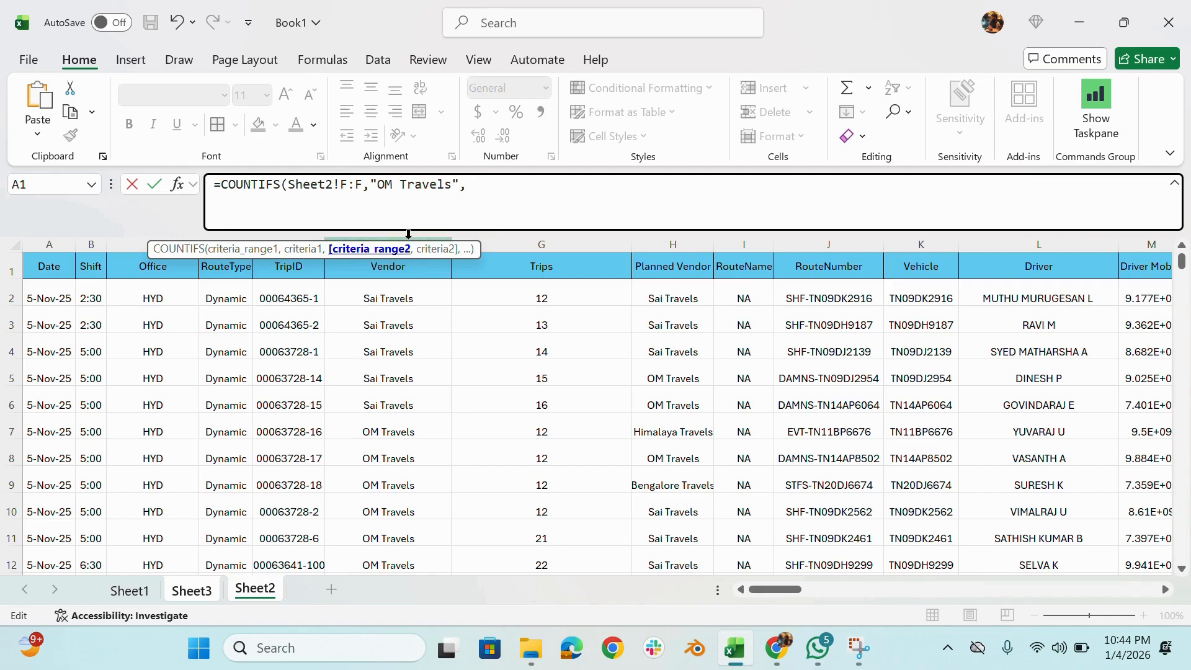
pyautogui.moveTo(412, 241); pyautogui.dragTo(460, 245)
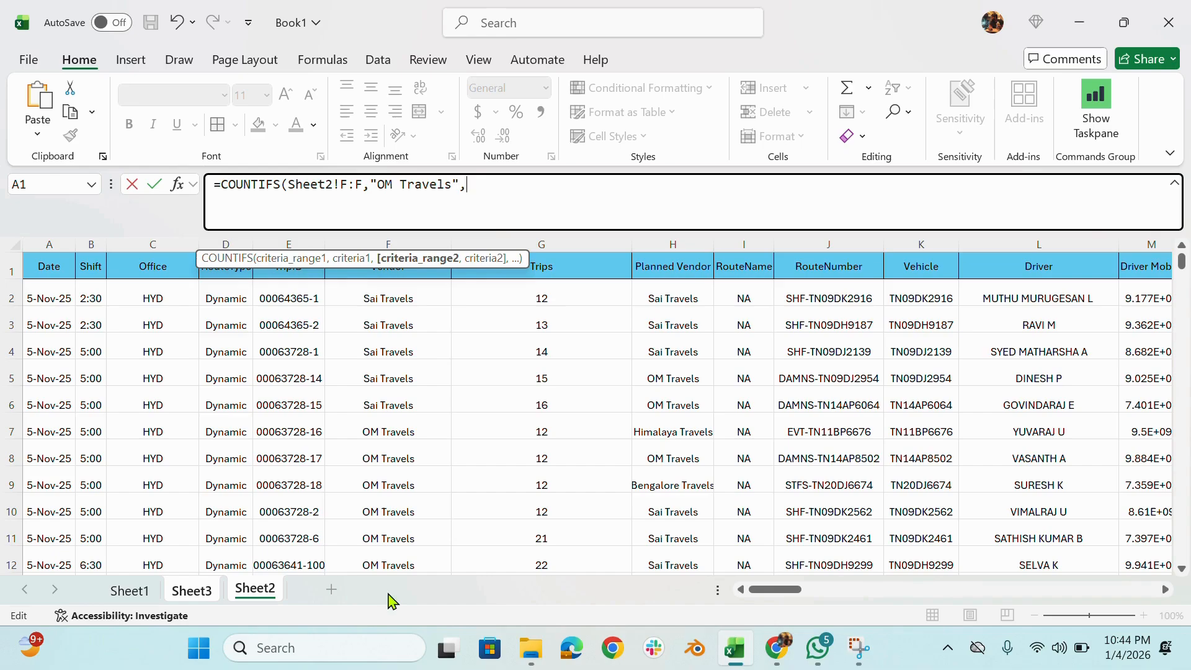
pyautogui.scroll(-3, 380, 465)
pyautogui.scroll(3, 380, 466)
pyautogui.click(929, 244)
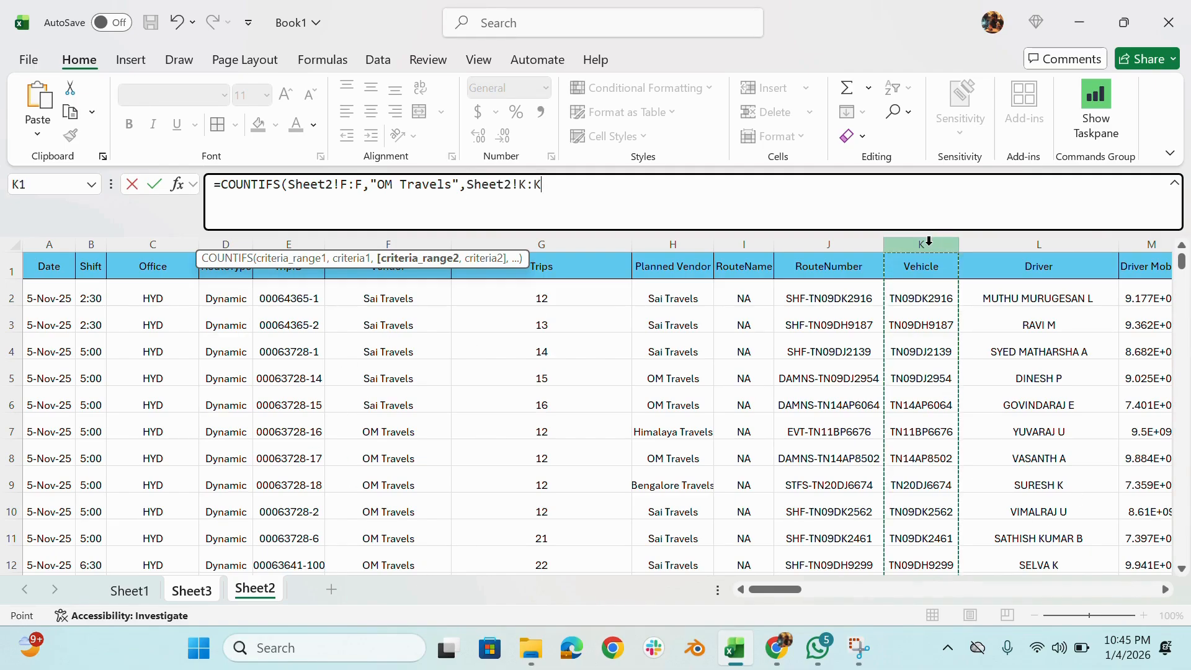
pyautogui.write(',"TN09DK2916')
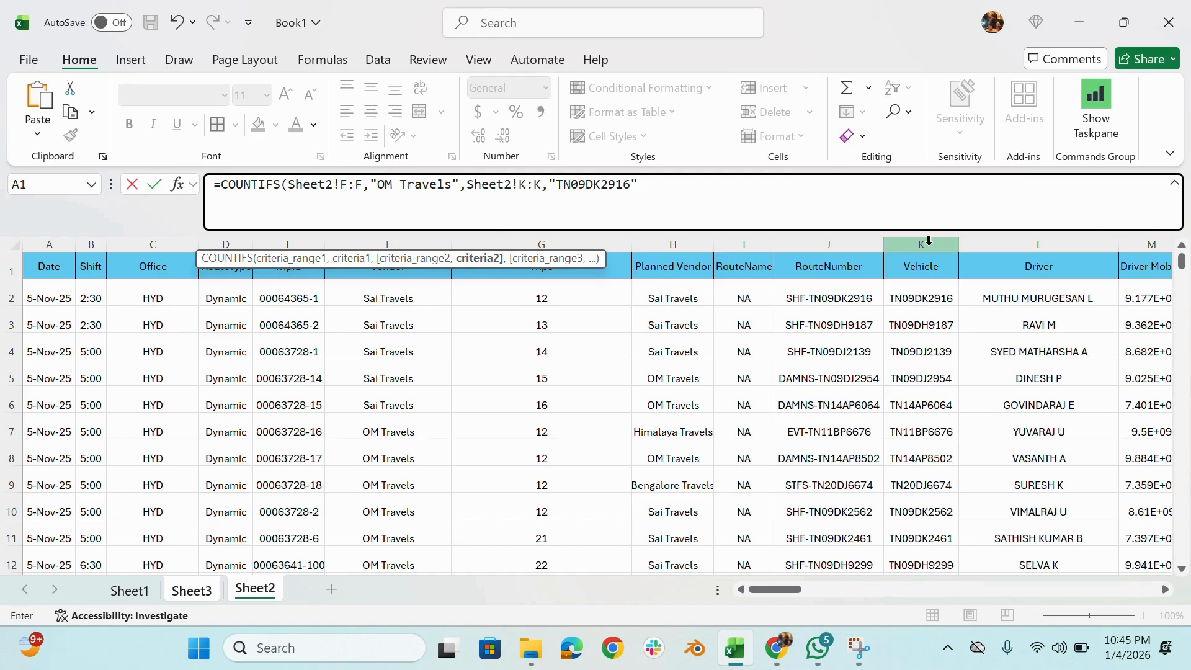
pyautogui.write(')')
pyautogui.press('Return')
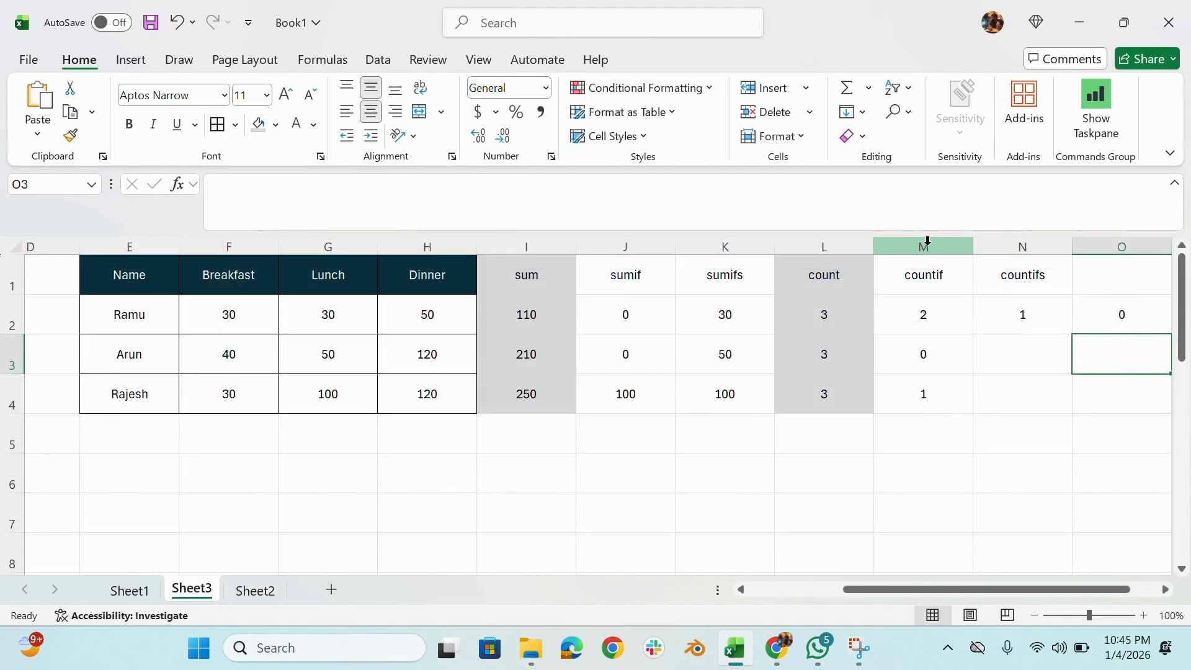
# Review the COUNTIFS formula in O2 and check its criteria against the trip data on Sheet2
pyautogui.click(1125, 314)
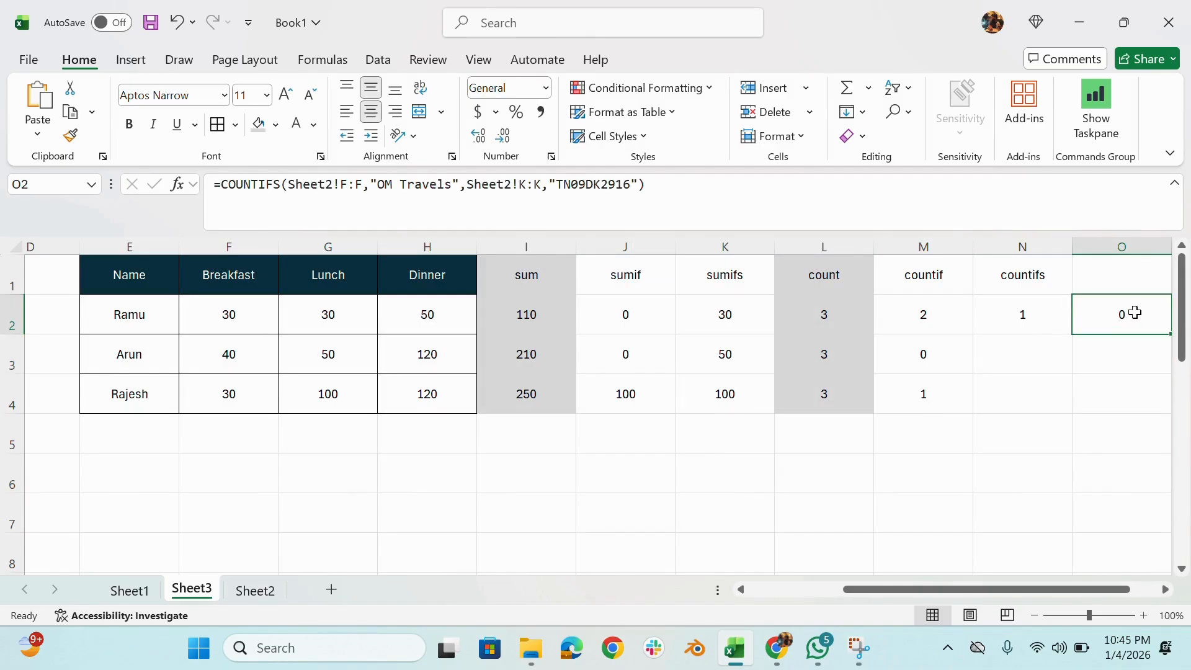
pyautogui.doubleClick(1135, 312)
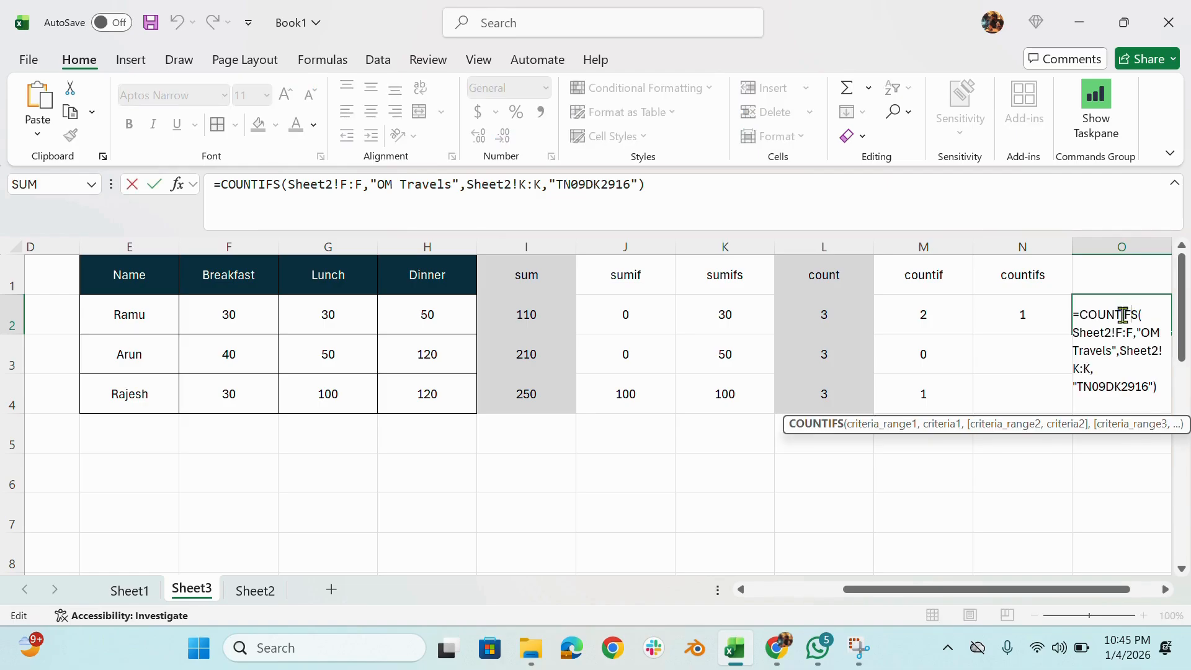
pyautogui.press('Escape')
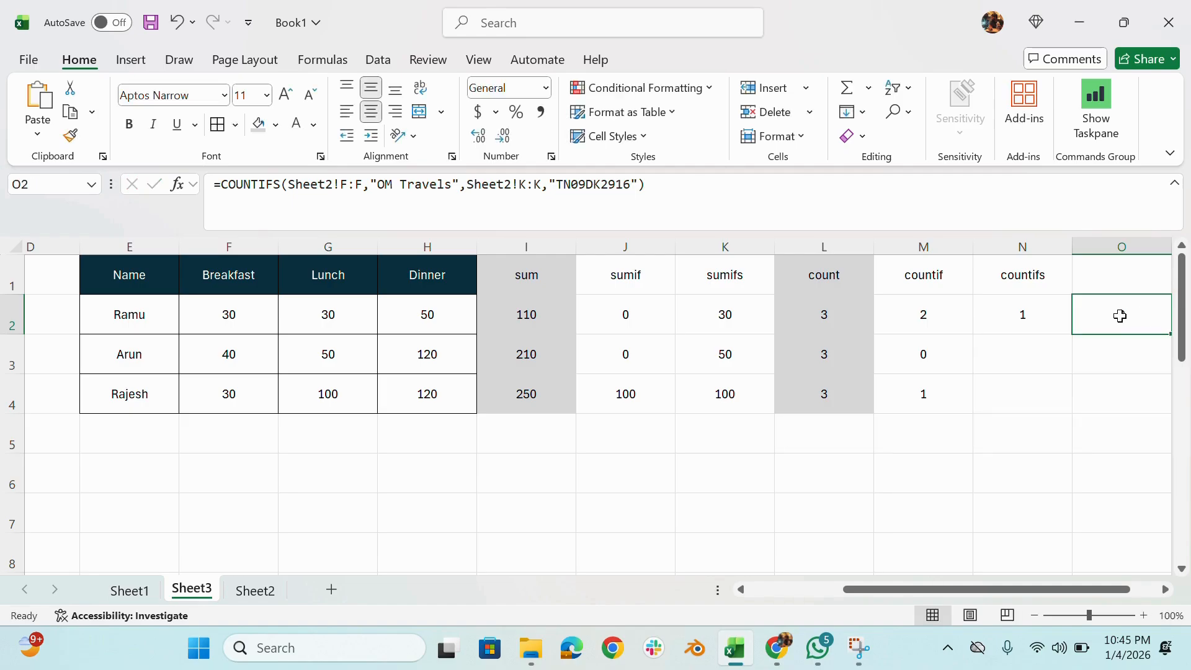
pyautogui.click(253, 593)
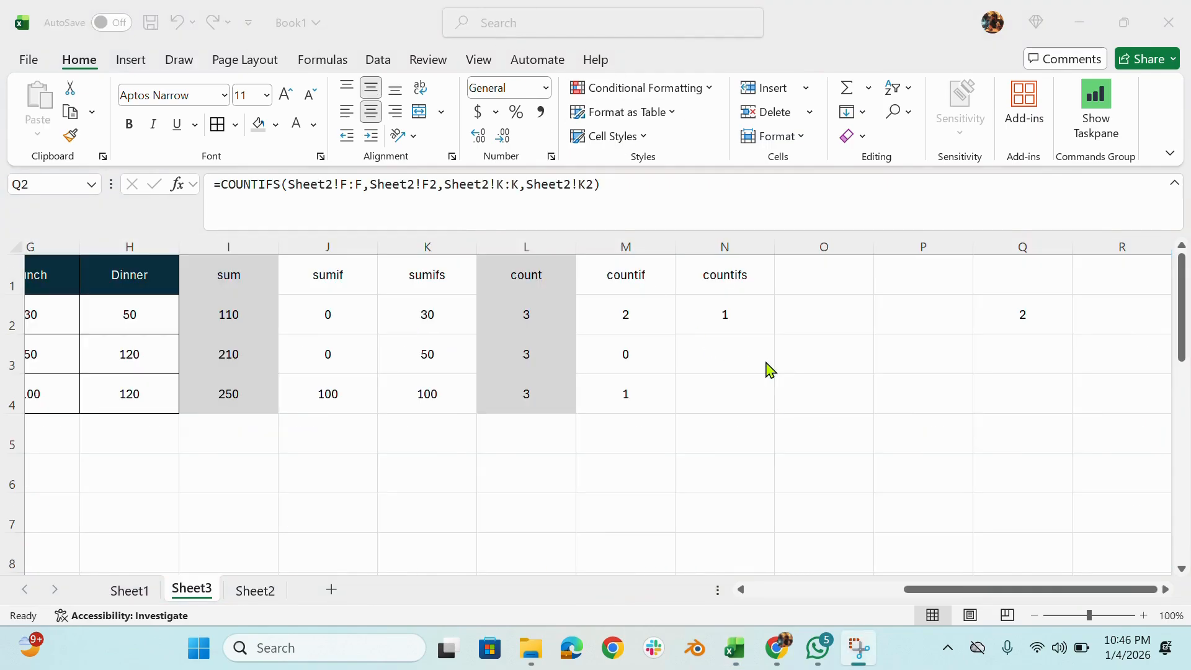
# Copy the vendor name Sai Travels from Sheet2 F2 into cell O2 of Sheet3
pyautogui.click(840, 317)
pyautogui.click(253, 590)
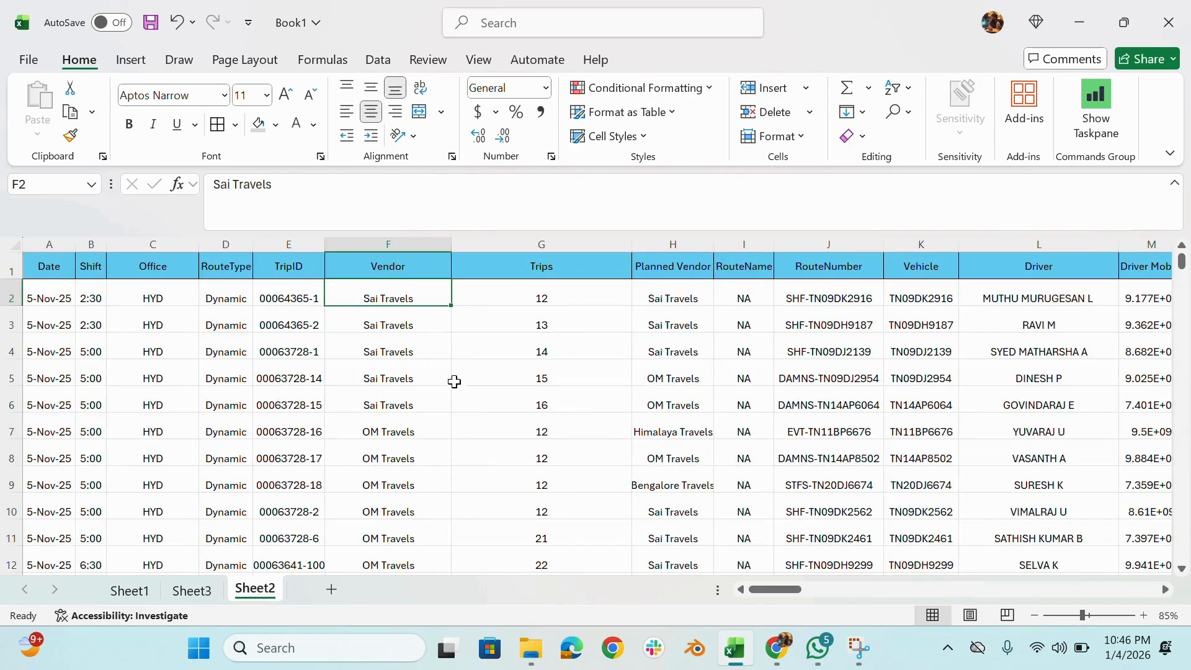
pyautogui.hotkey('ctrl', 'c')
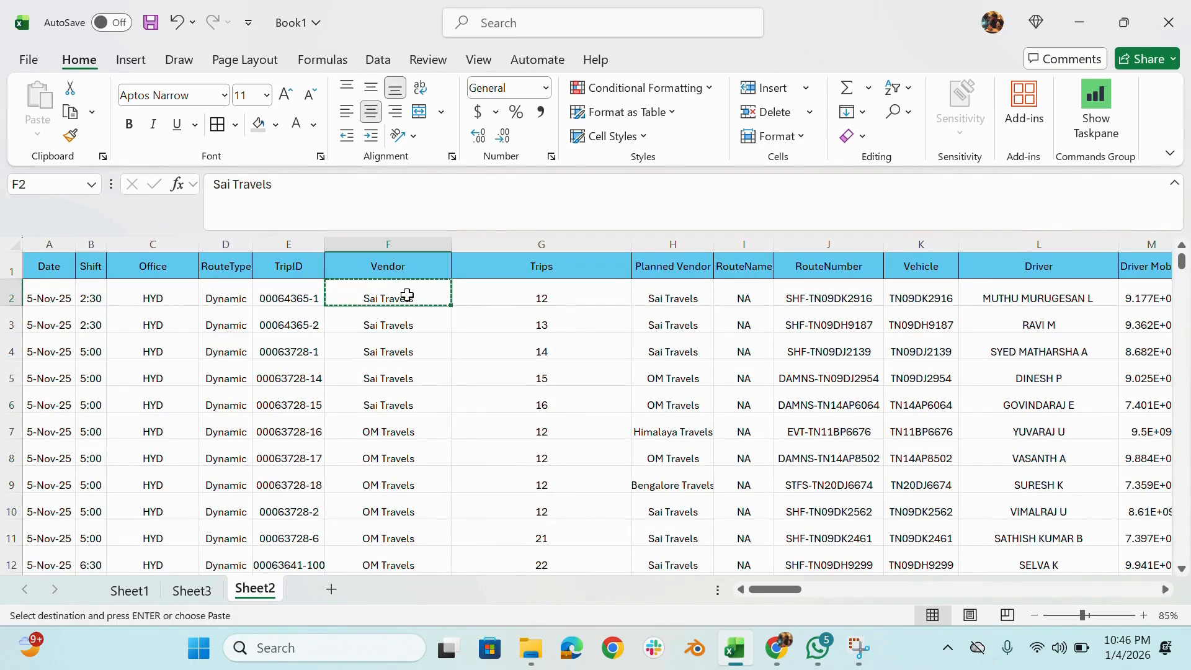
pyautogui.click(192, 590)
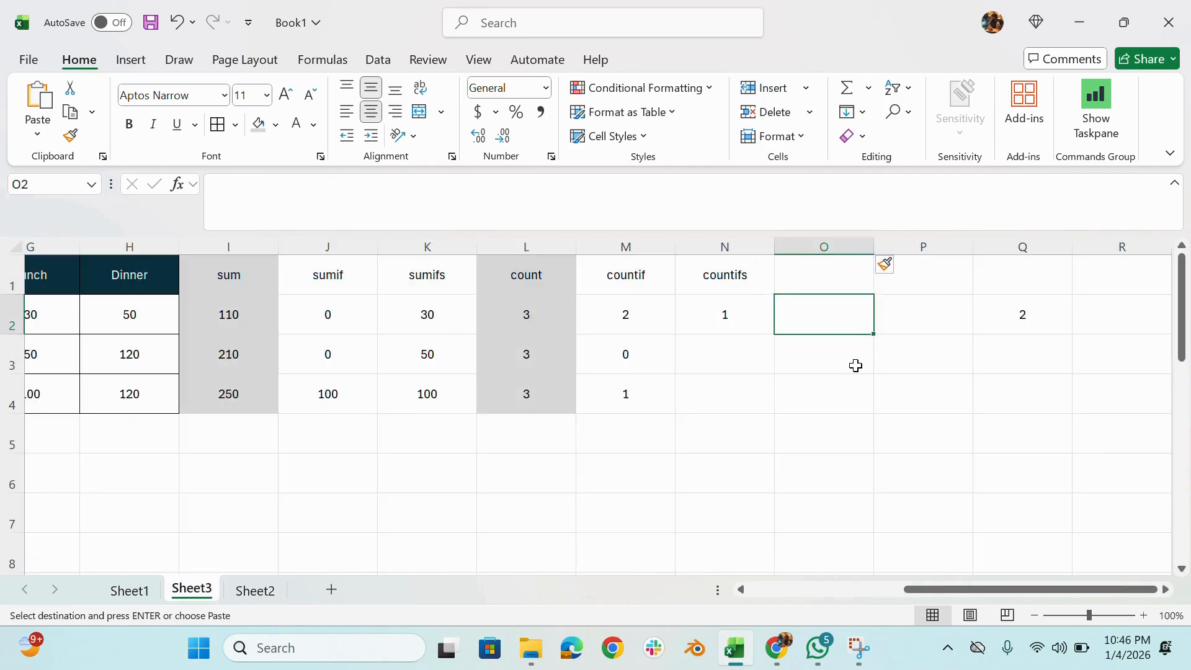
pyautogui.hotkey('ctrl', 'v')
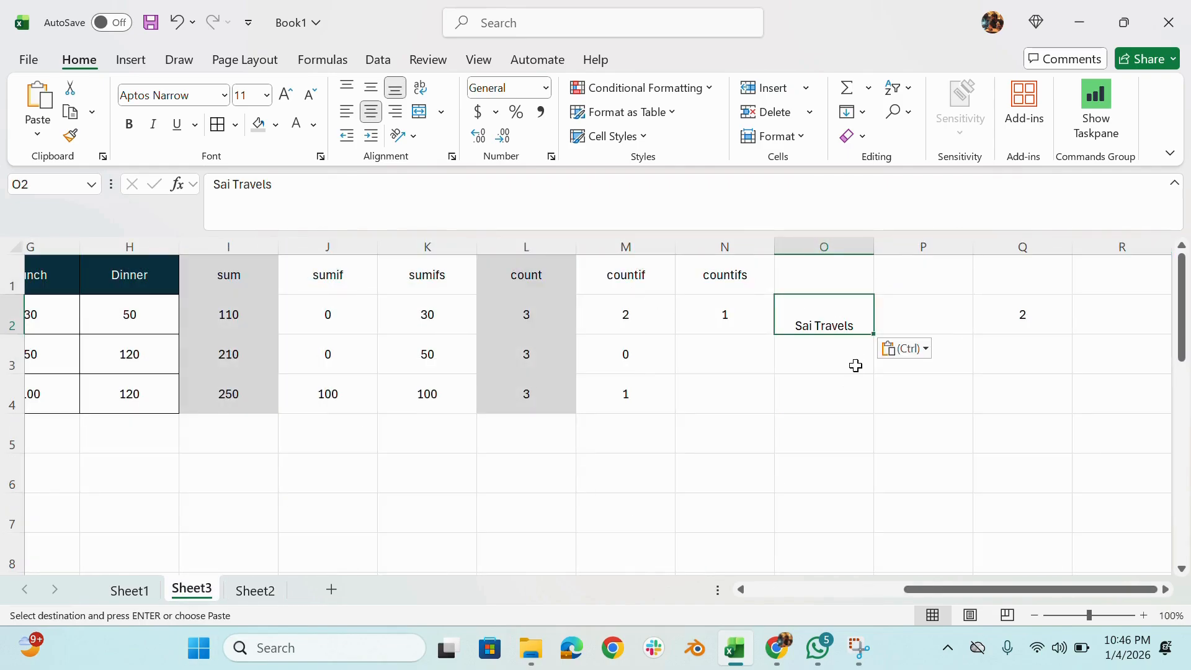
# Copy the route number from Sheet2 J2 into cell P2 of Sheet3
pyautogui.click(247, 597)
pyautogui.click(842, 299)
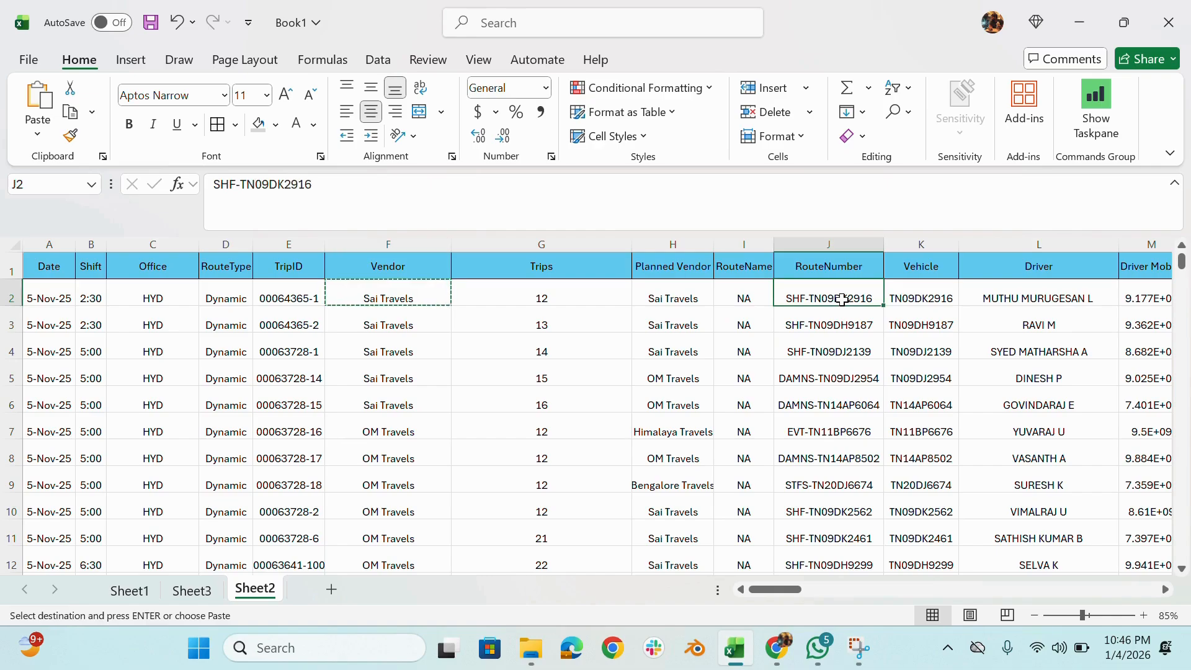
pyautogui.click(191, 590)
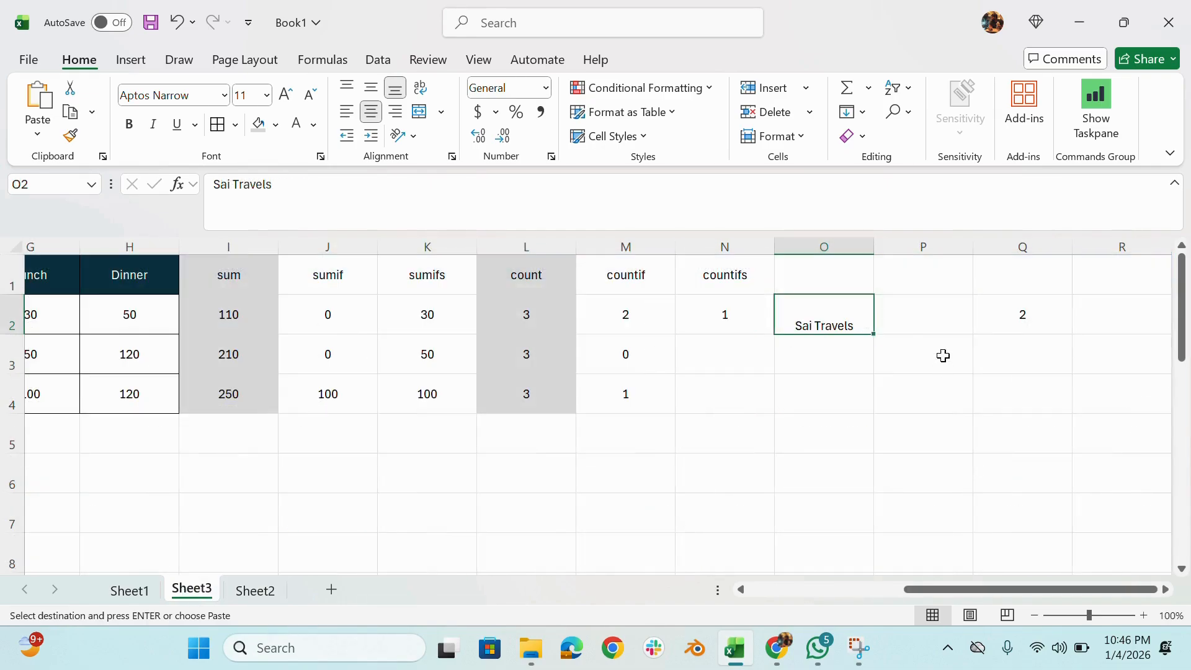
pyautogui.click(929, 326)
pyautogui.hotkey('ctrl', 'v')
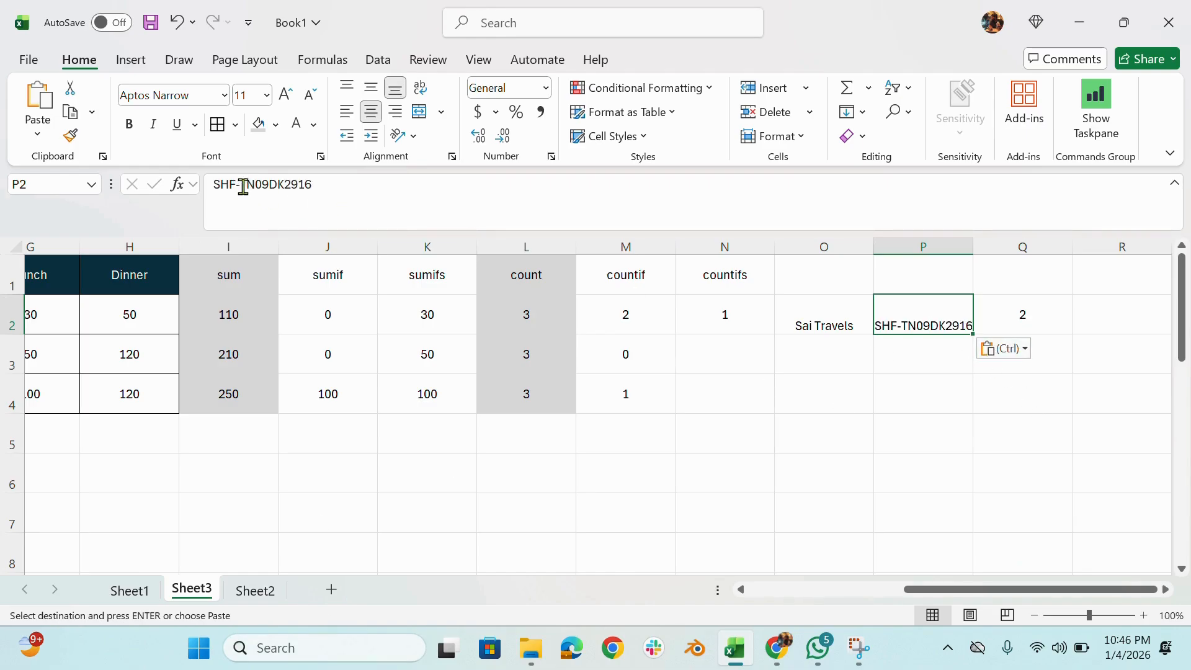
# Remove the SHF- prefix from the route number in P2, keeping only the vehicle number that starts with TN
pyautogui.moveTo(243, 184); pyautogui.dragTo(178, 192)
pyautogui.press('BackSpace')
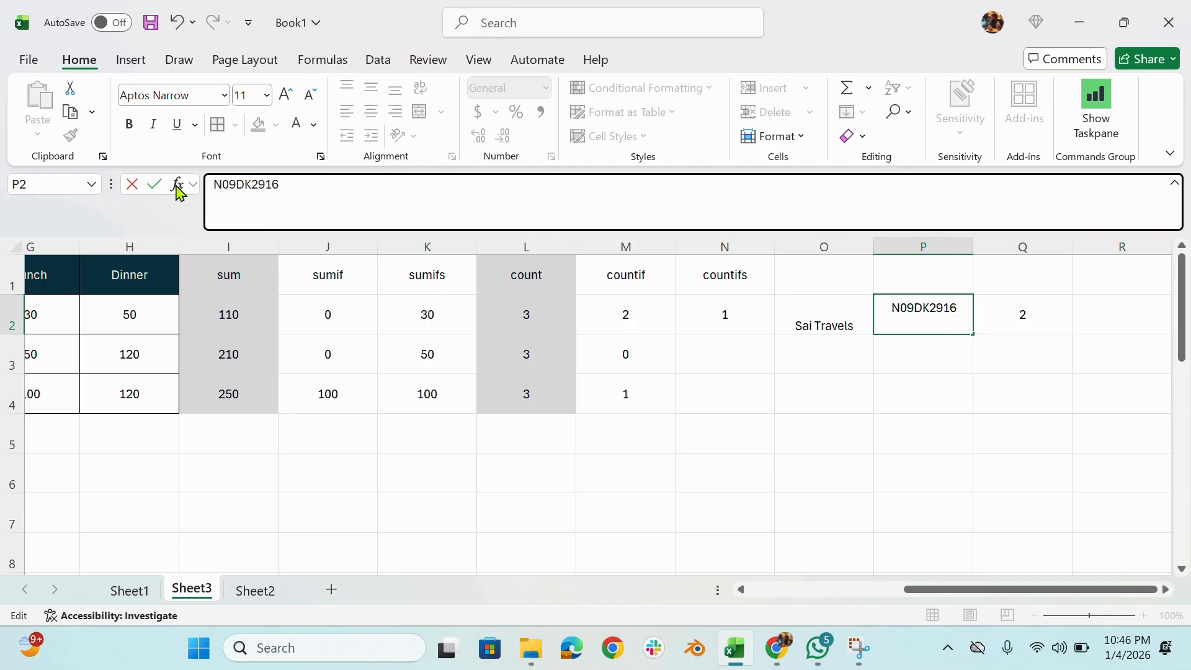
pyautogui.write('T')
pyautogui.press('Return')
# Clear the COUNTIFS formula from Q2 and check the vendor and vehicle criteria in O2 and P2
pyautogui.click(999, 307)
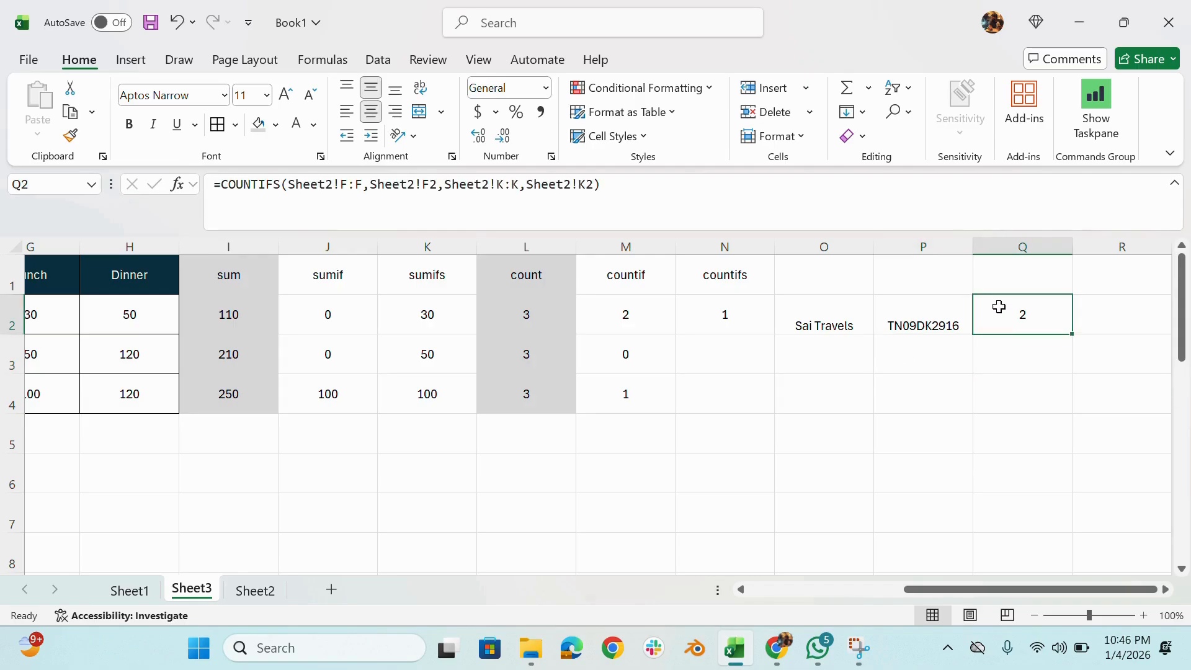
pyautogui.click(861, 391)
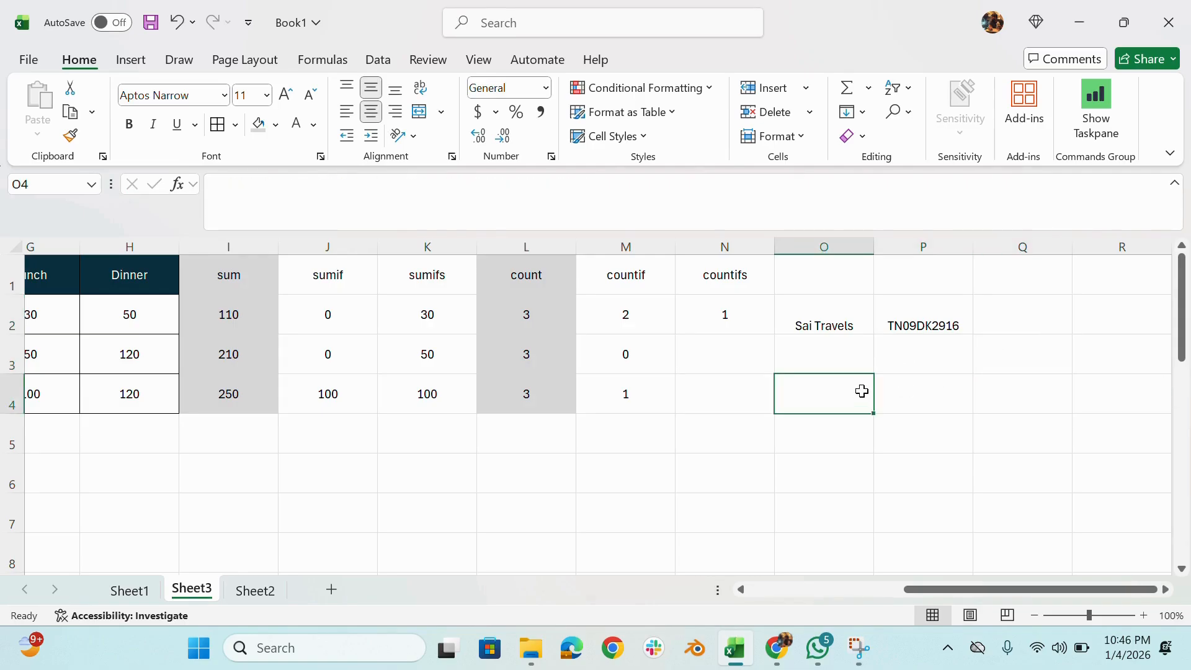
pyautogui.click(836, 326)
pyautogui.click(948, 320)
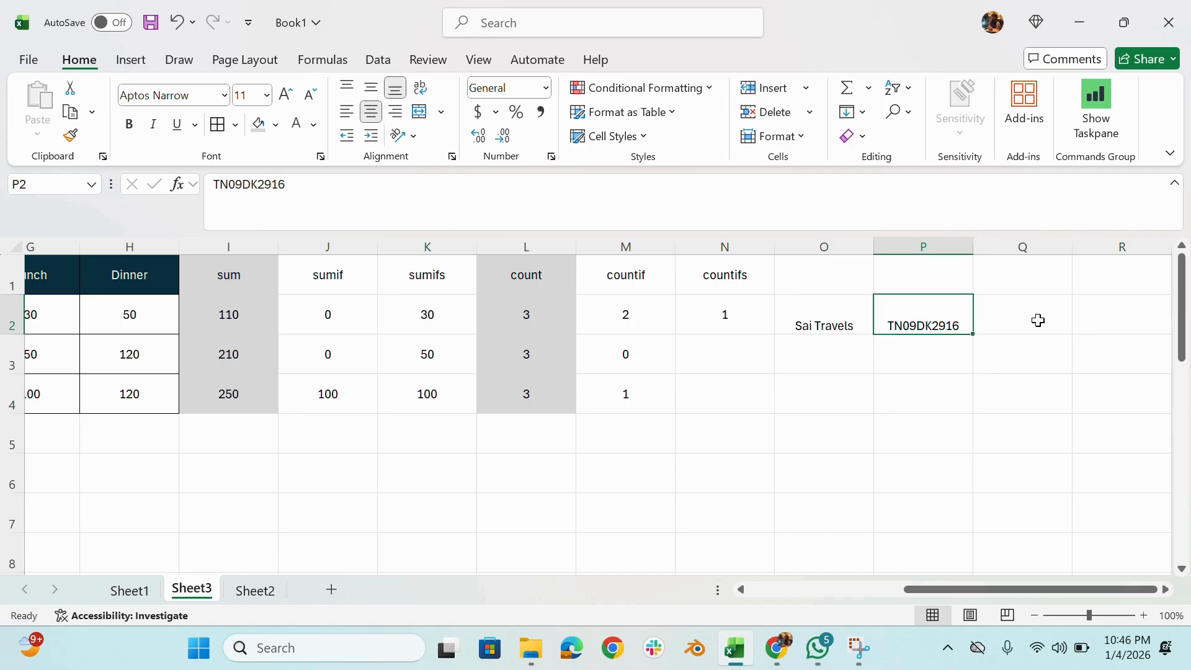
# Start a COUNTIFS formula in Q2 of Sheet3 with Sheet2 column F as the first range and Sheet3 cell O2 as its criterion
pyautogui.click(1037, 320)
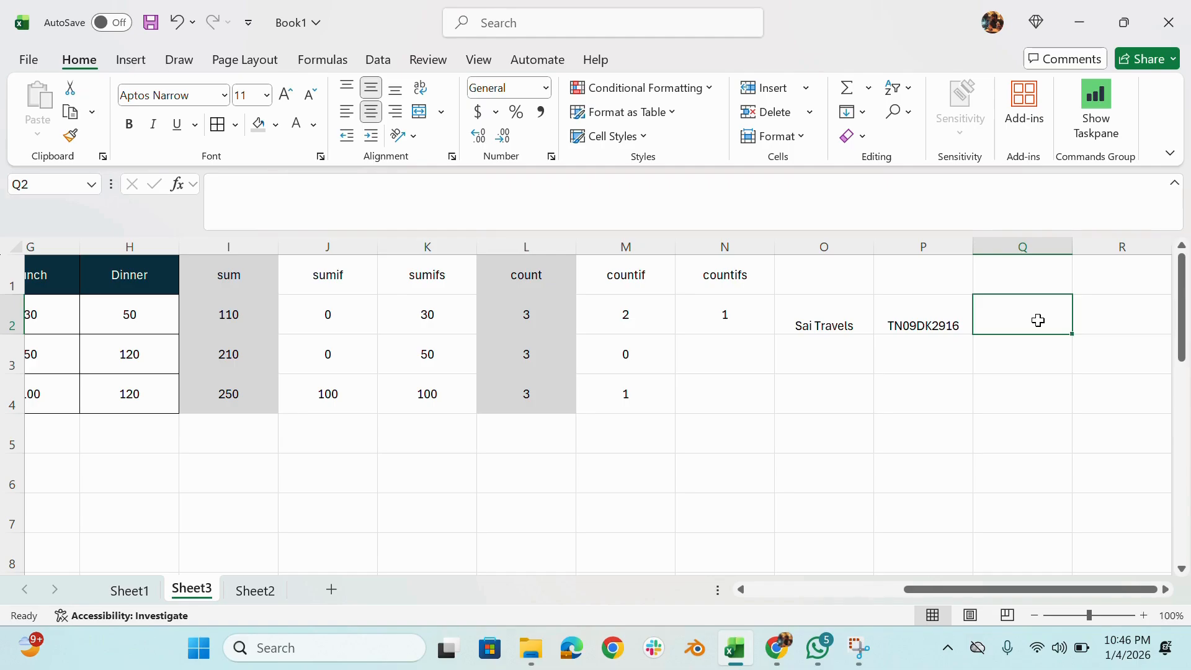
pyautogui.write('=C')
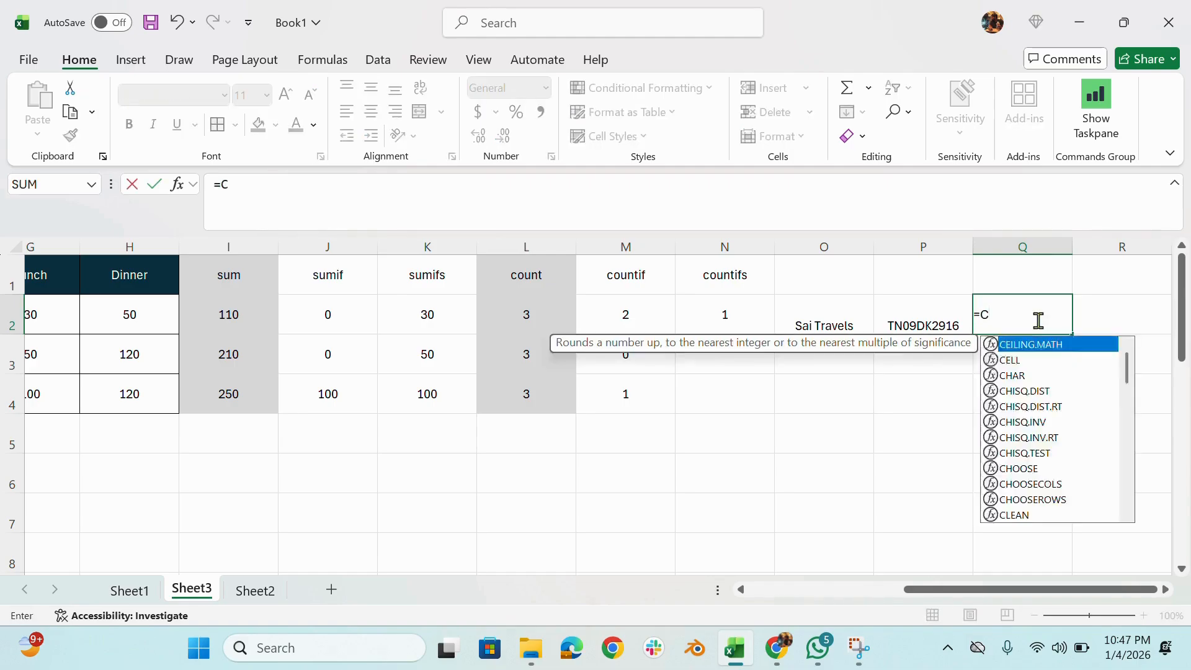
pyautogui.write('OUNTIFS(')
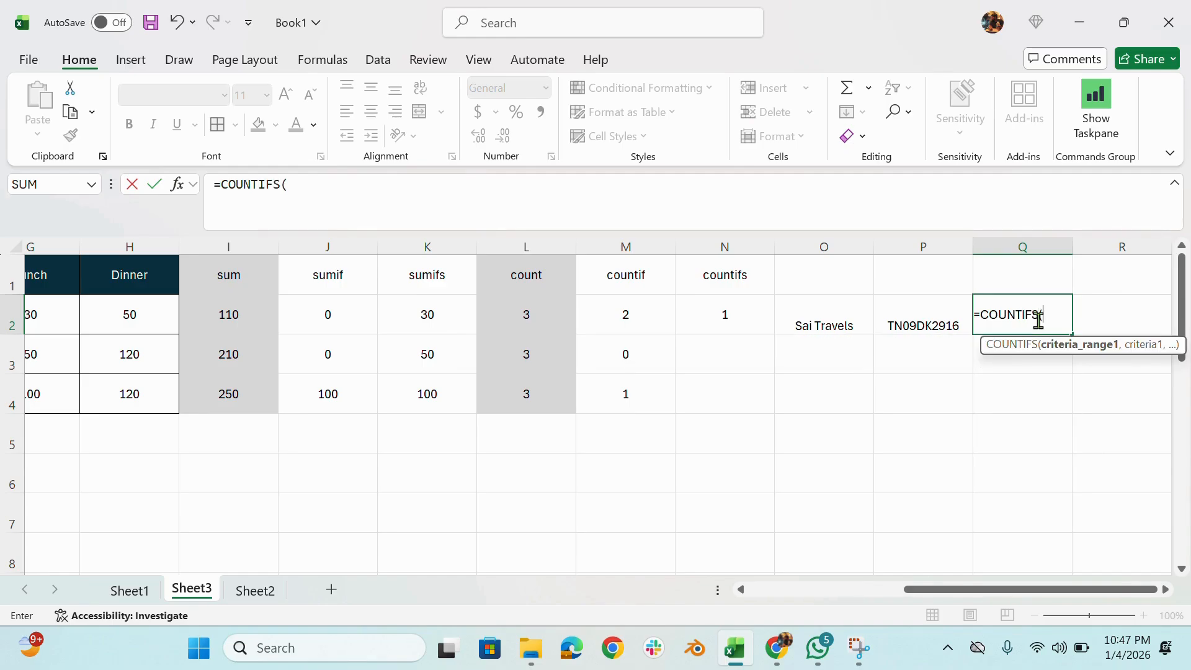
pyautogui.click(255, 590)
pyautogui.click(419, 242)
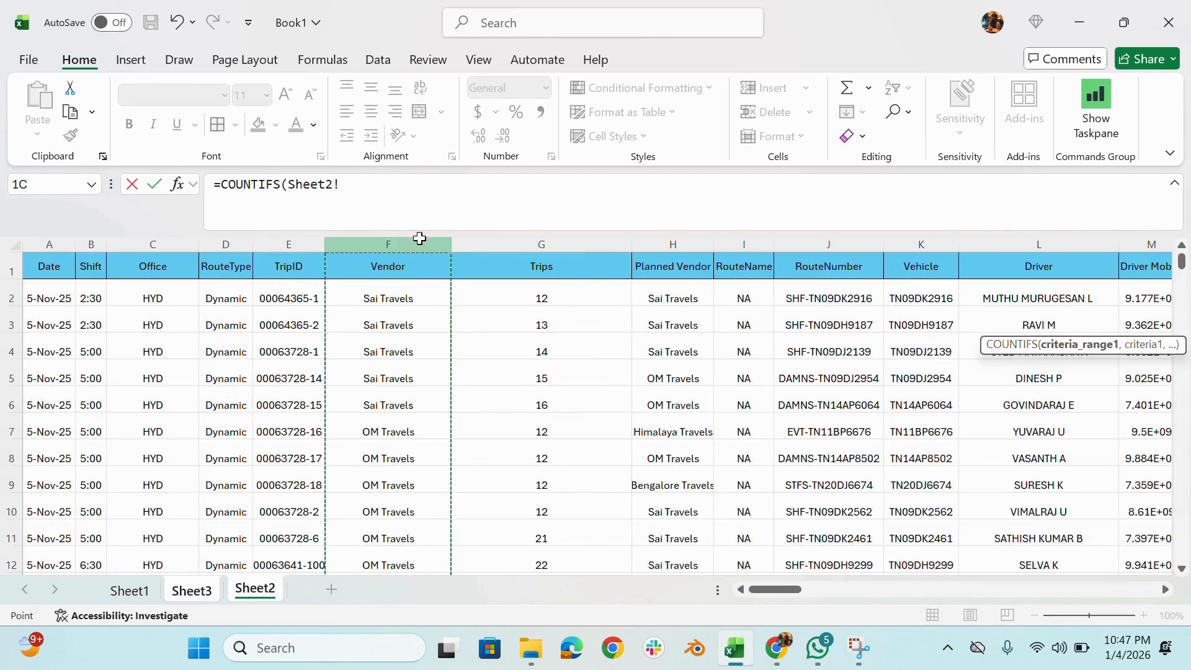
pyautogui.write(',')
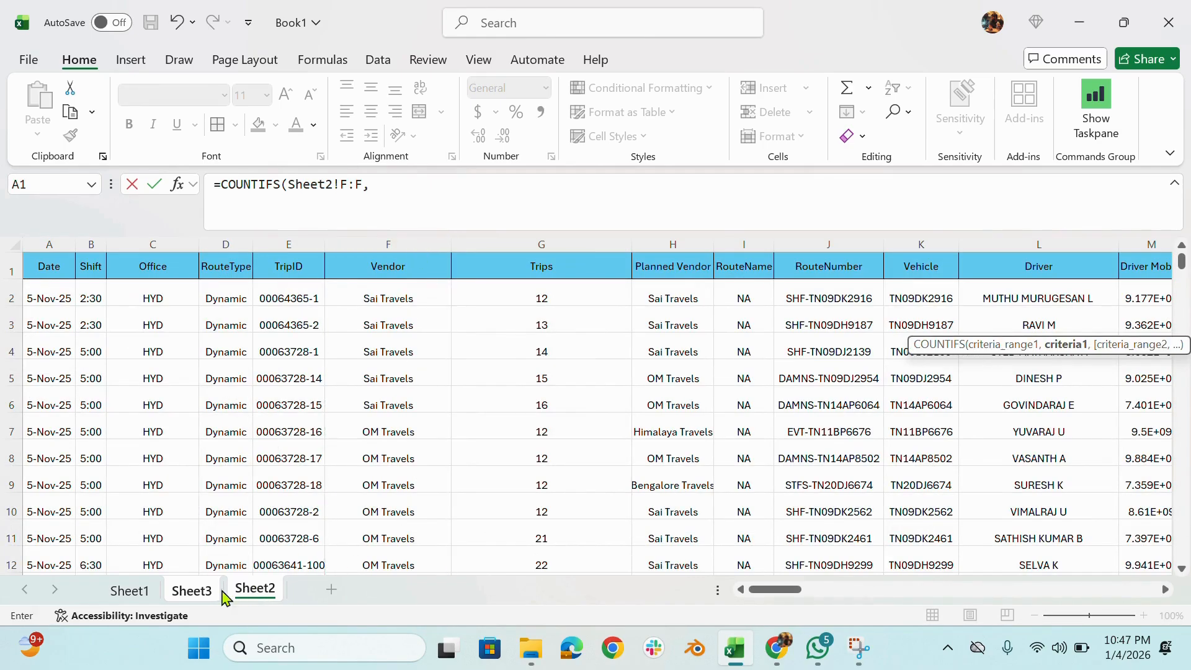
pyautogui.click(192, 592)
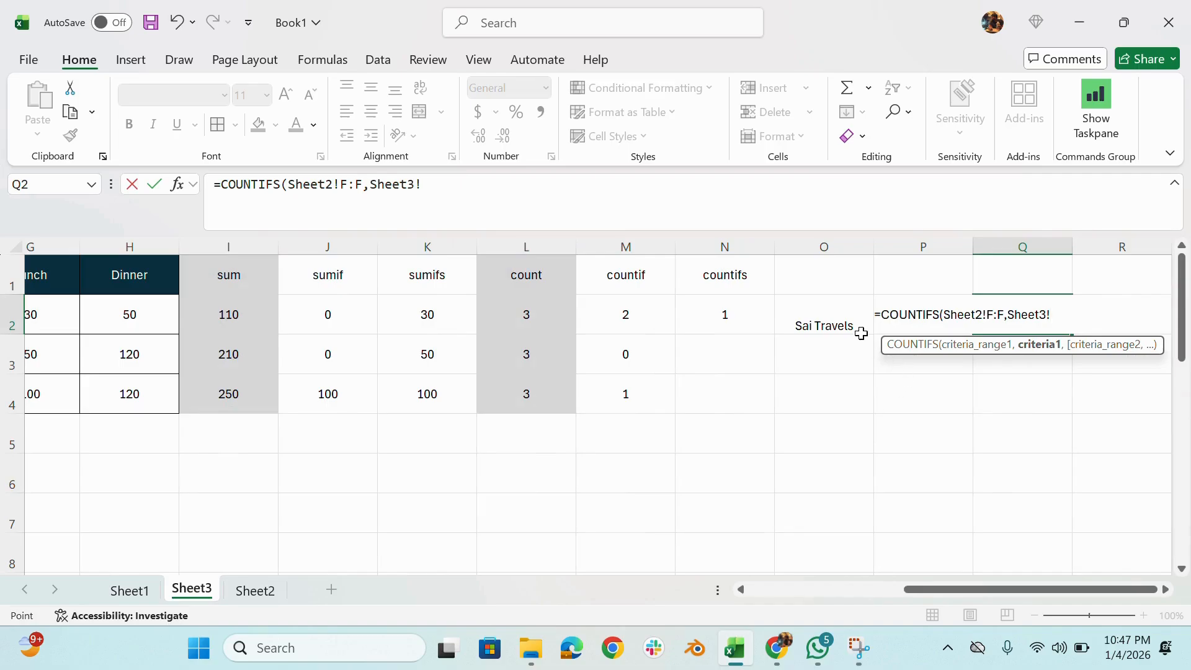
pyautogui.click(836, 318)
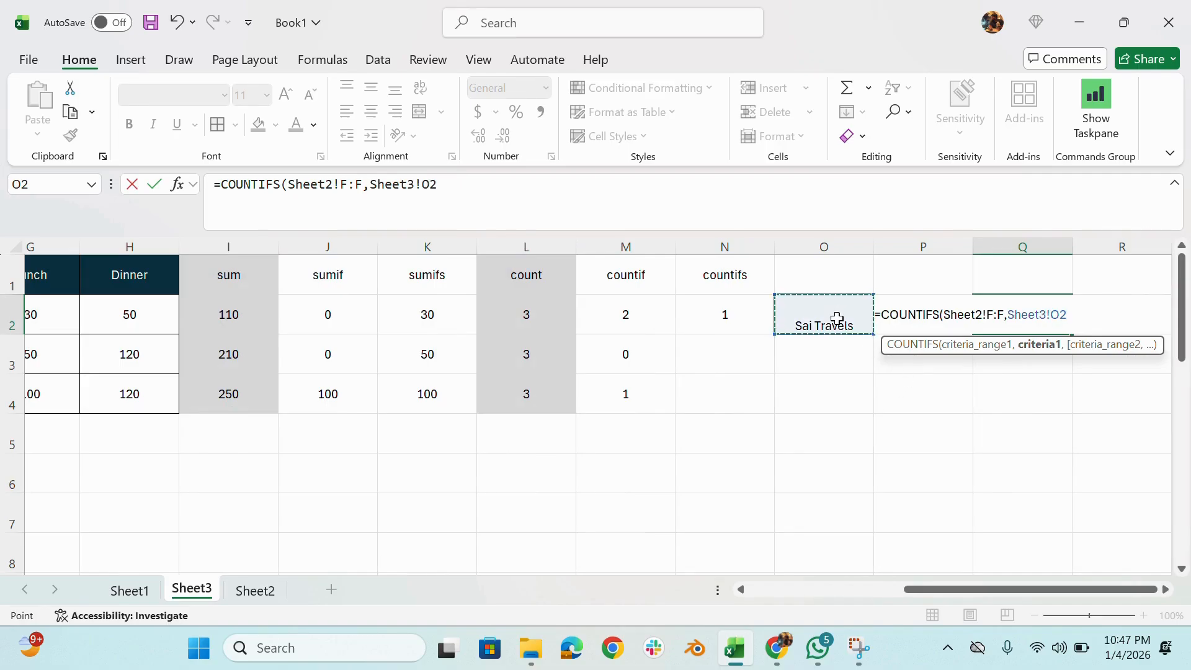
pyautogui.write(',')
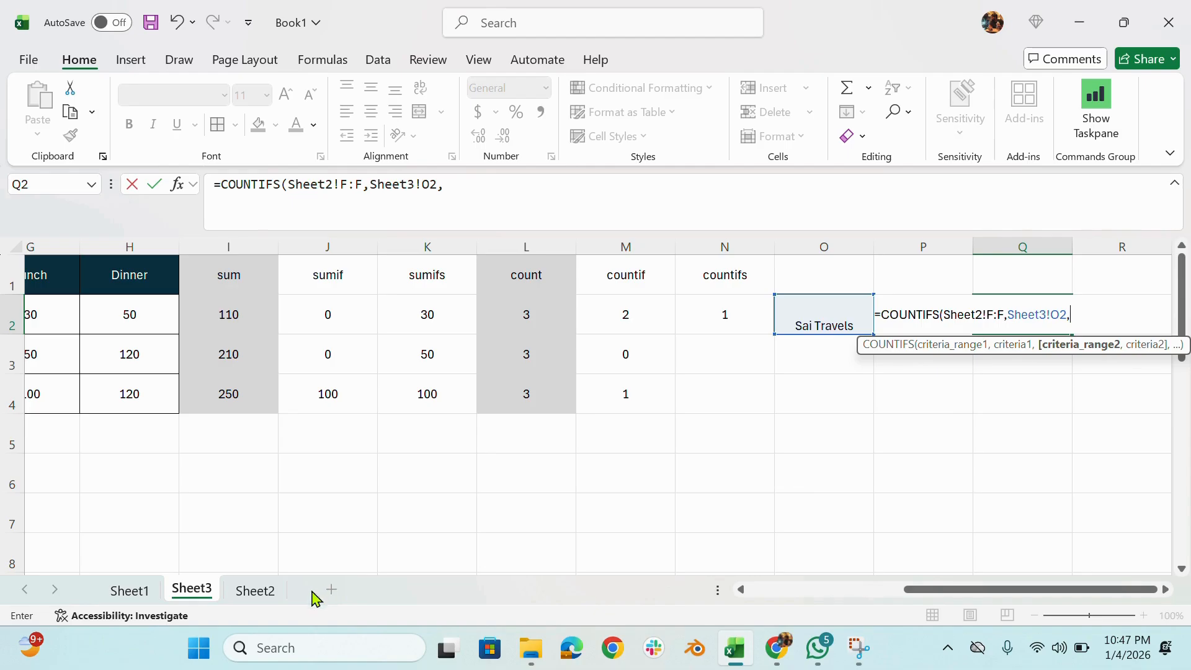
# Add Sheet2 column K as the second range with Sheet3 cell P2 as its criterion, and complete the COUNTIFS formula
pyautogui.click(254, 592)
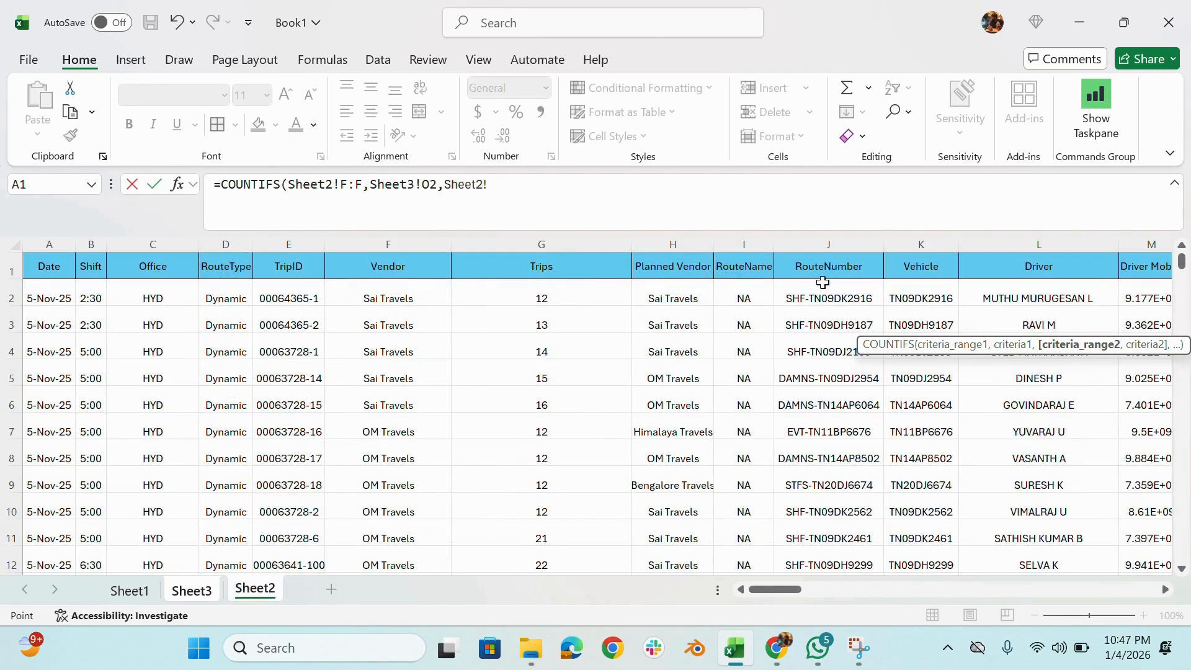
pyautogui.click(918, 242)
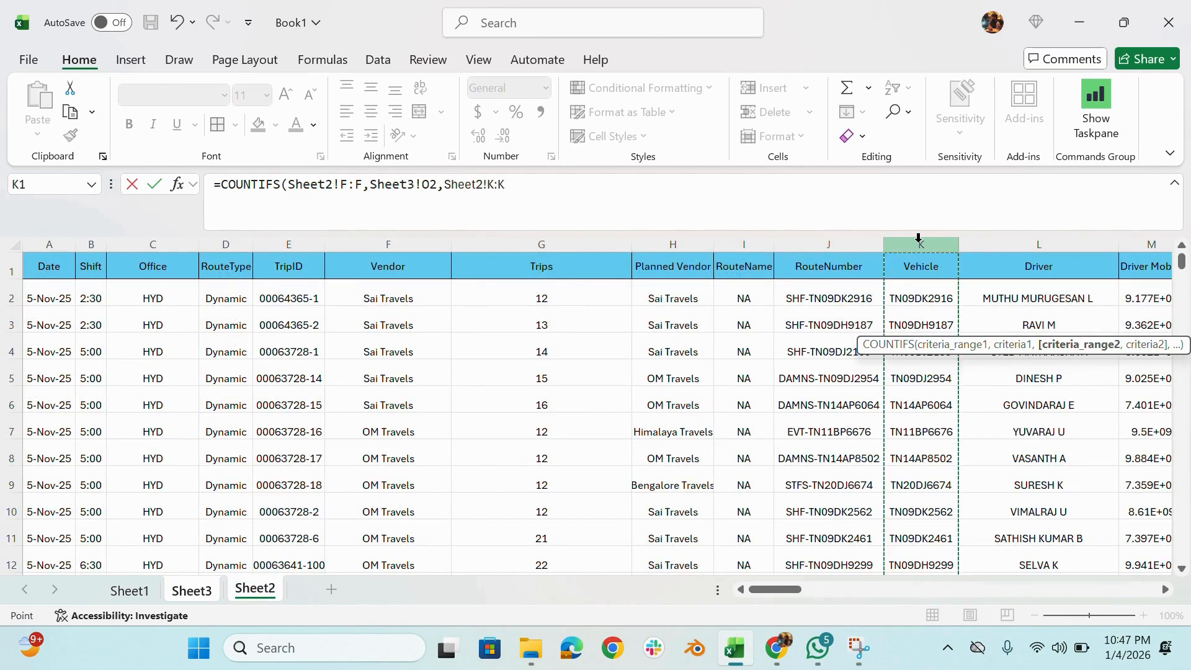
pyautogui.write(',')
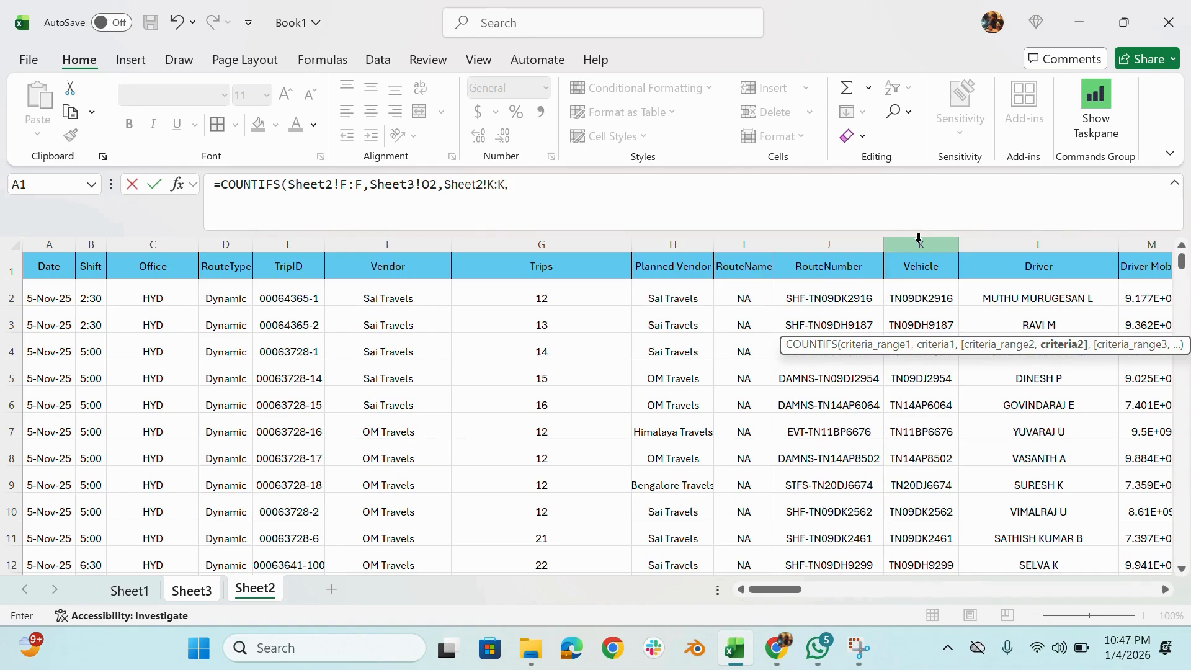
pyautogui.click(189, 593)
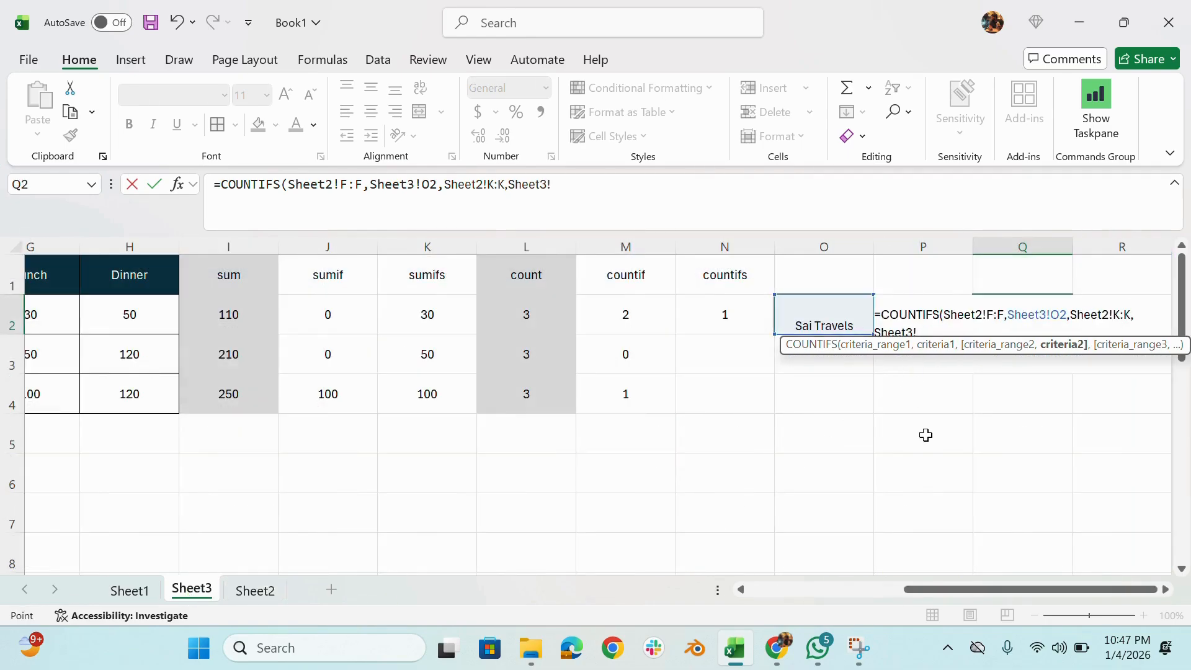
pyautogui.moveTo(966, 593); pyautogui.dragTo(997, 598)
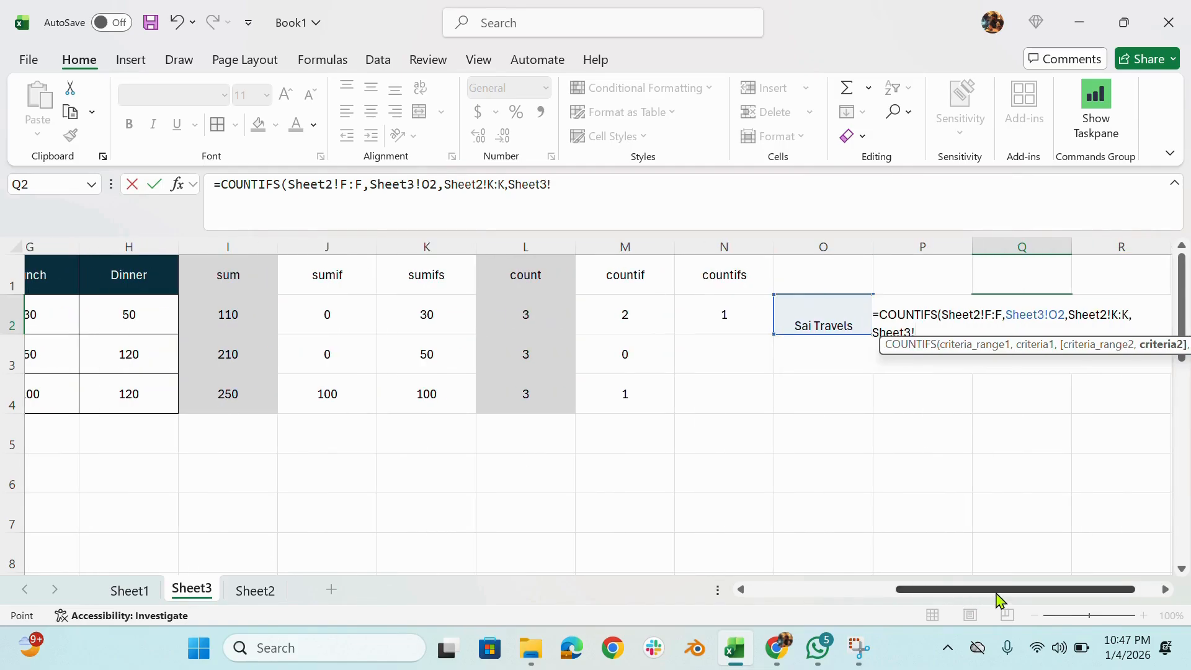
pyautogui.press('Left')
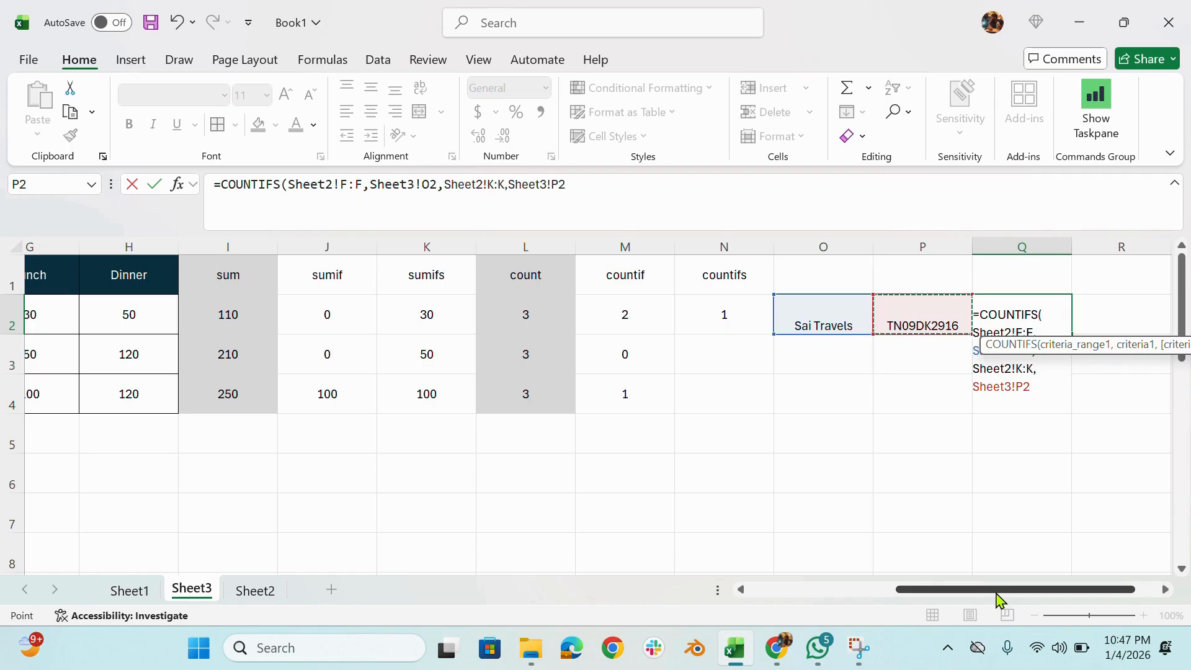
pyautogui.write(')')
pyautogui.press('Return')
pyautogui.click(1054, 312)
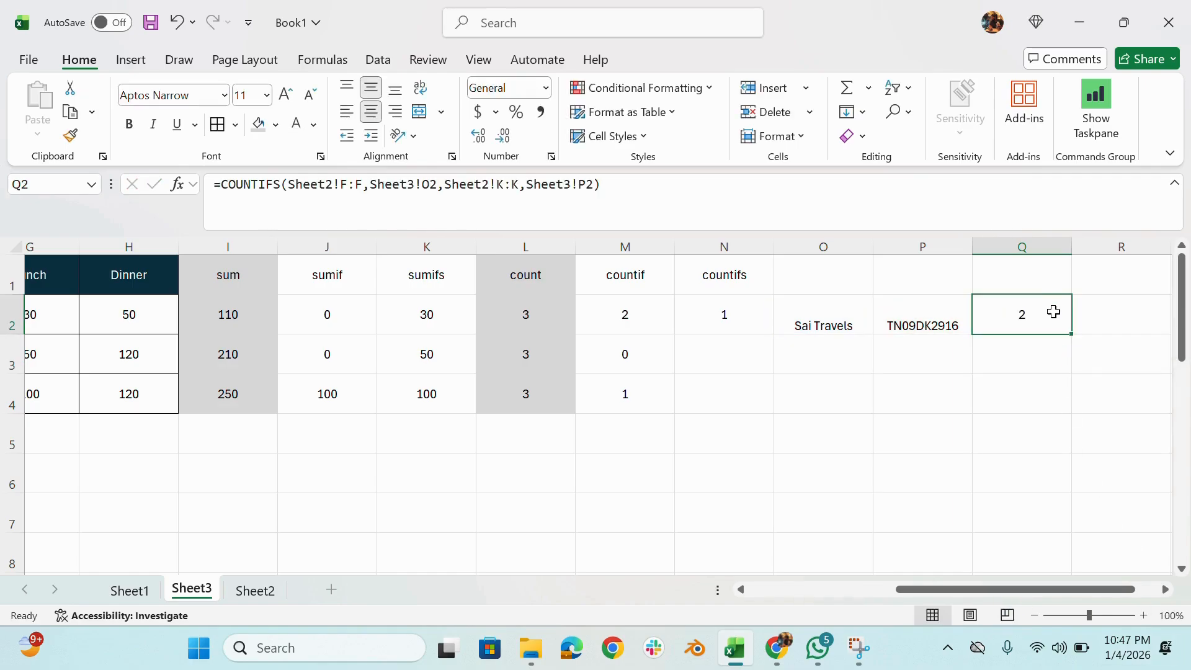
# Review the COUNTIFS formula in Q2 together with its criteria cells O2 and P2 and the Sheet2 source data
pyautogui.click(844, 319)
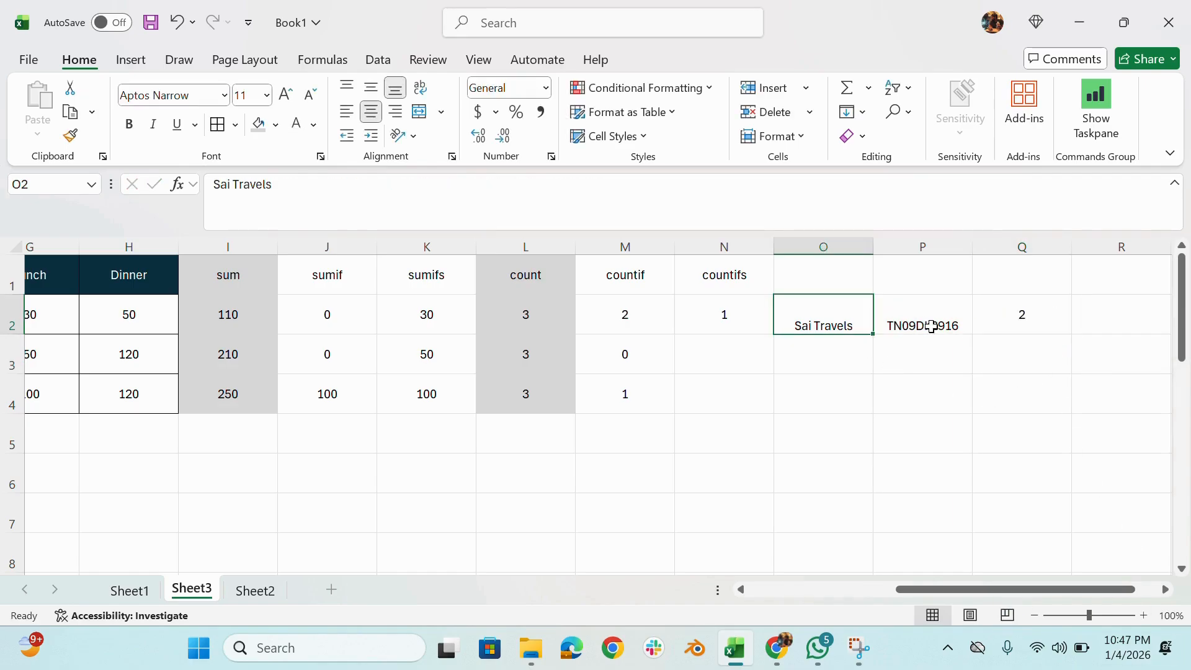
pyautogui.click(965, 317)
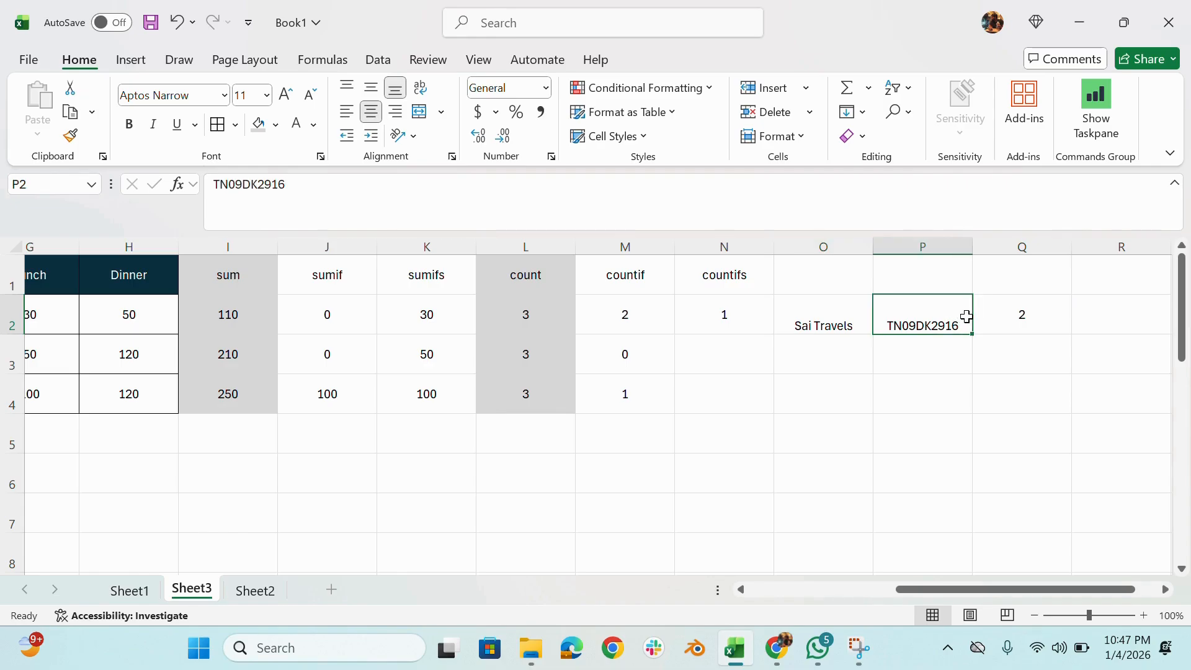
pyautogui.click(1062, 317)
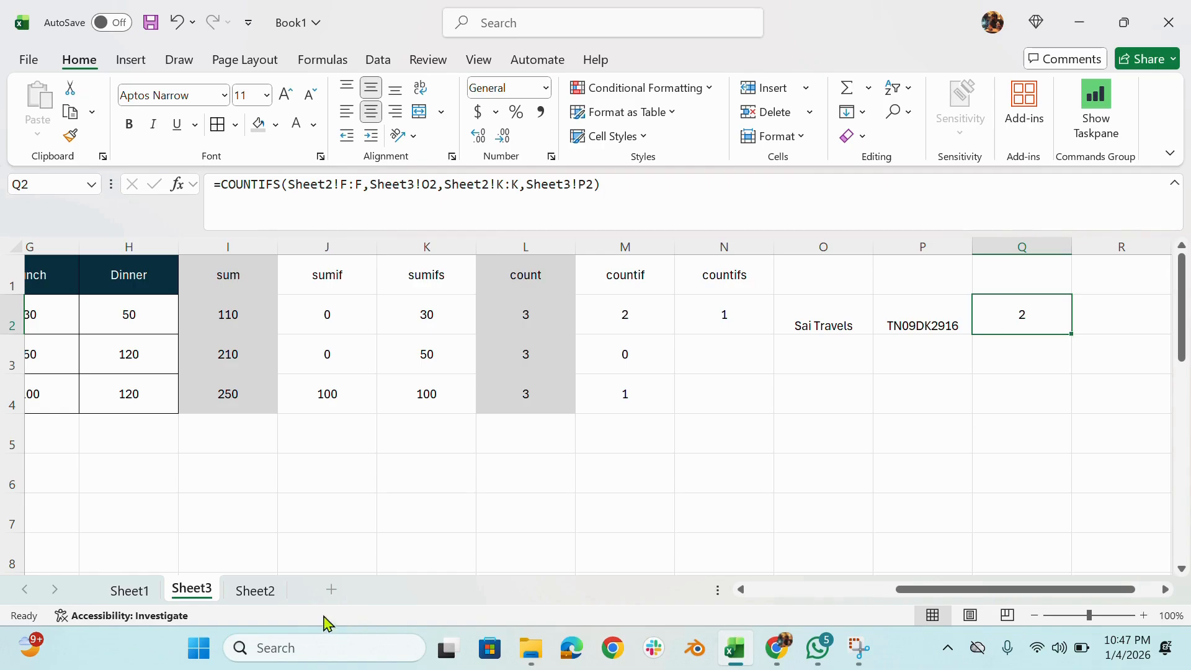
pyautogui.click(268, 594)
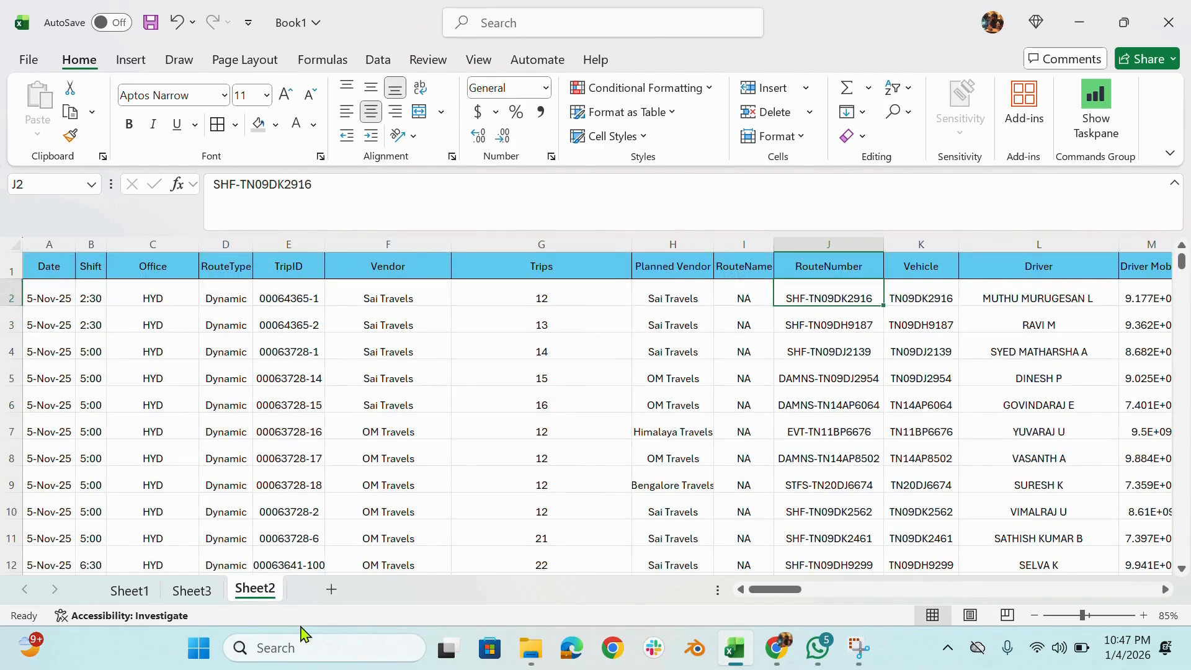
pyautogui.click(186, 592)
pyautogui.click(377, 207)
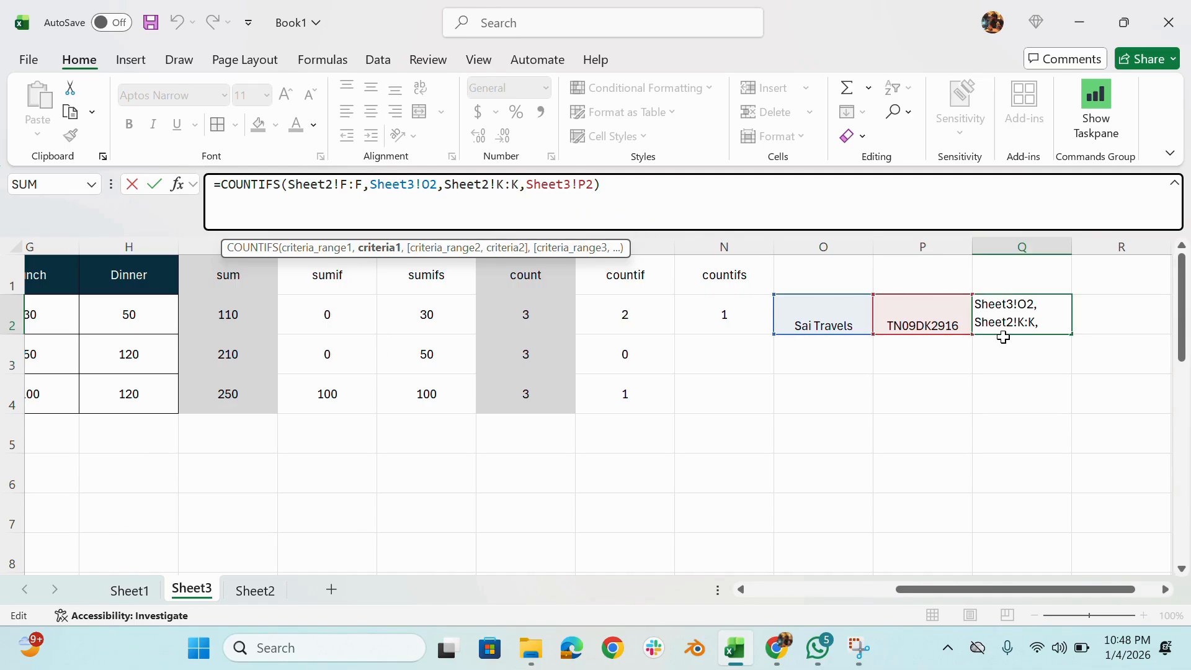
pyautogui.hotkey('ctrl', 'Return')
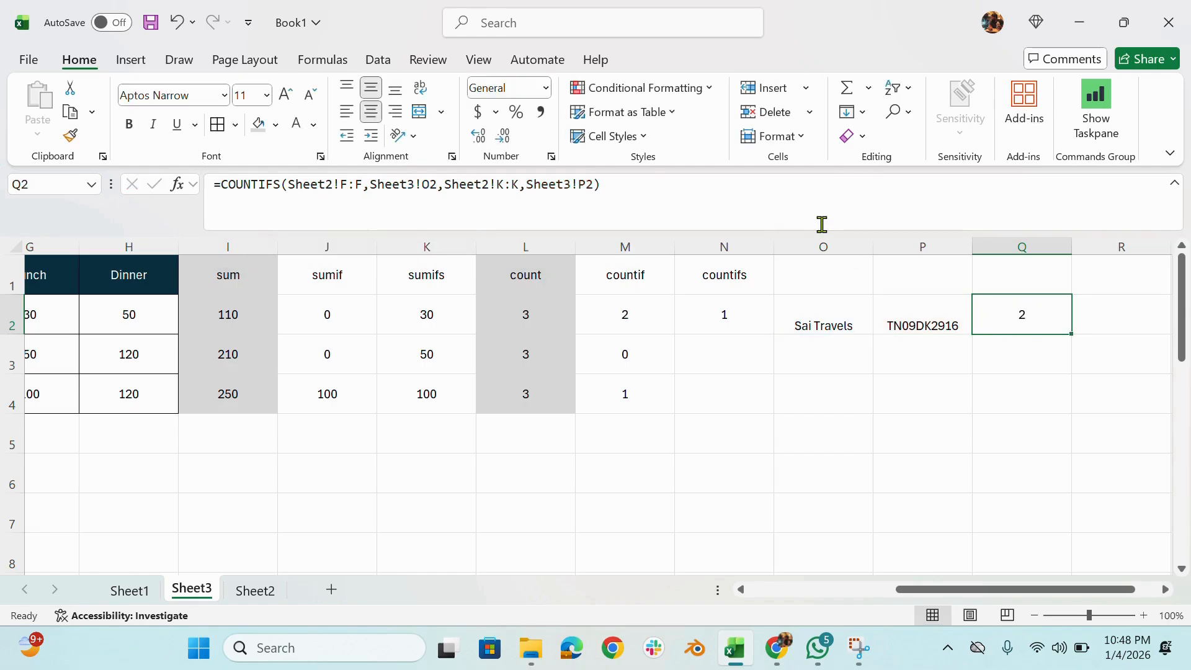
# Insert a blank column O in front of the vendor criterion column on Sheet3
pyautogui.click(830, 246)
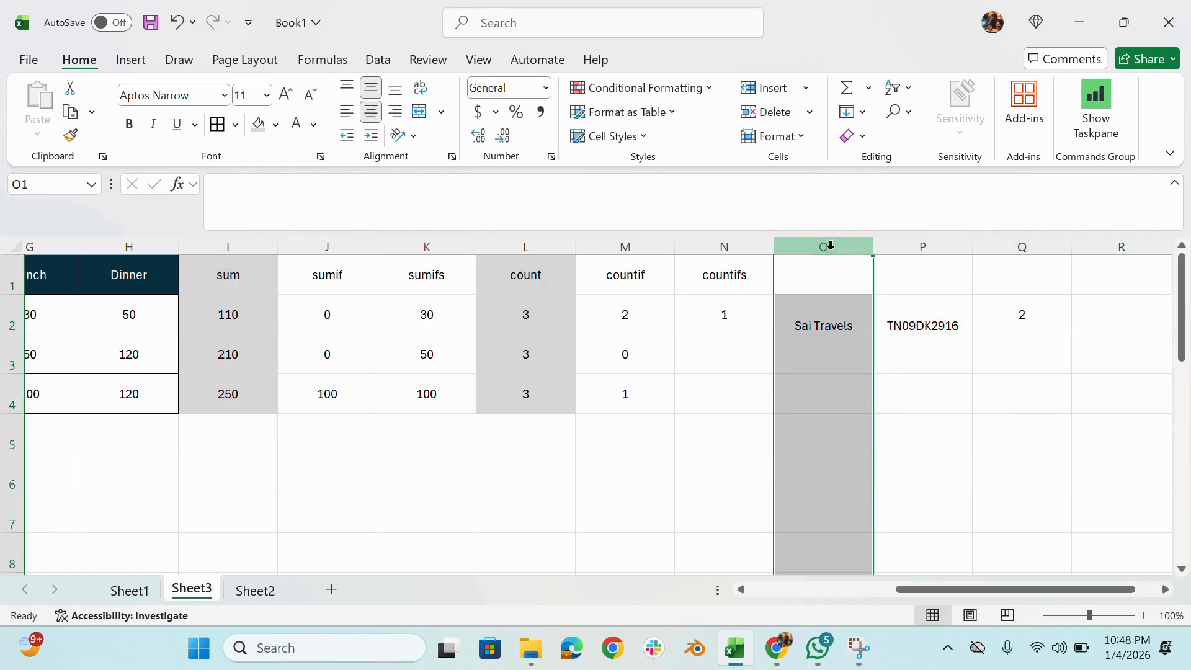
pyautogui.hotkey('ctrl', 'shift', '=')
pyautogui.click(837, 315)
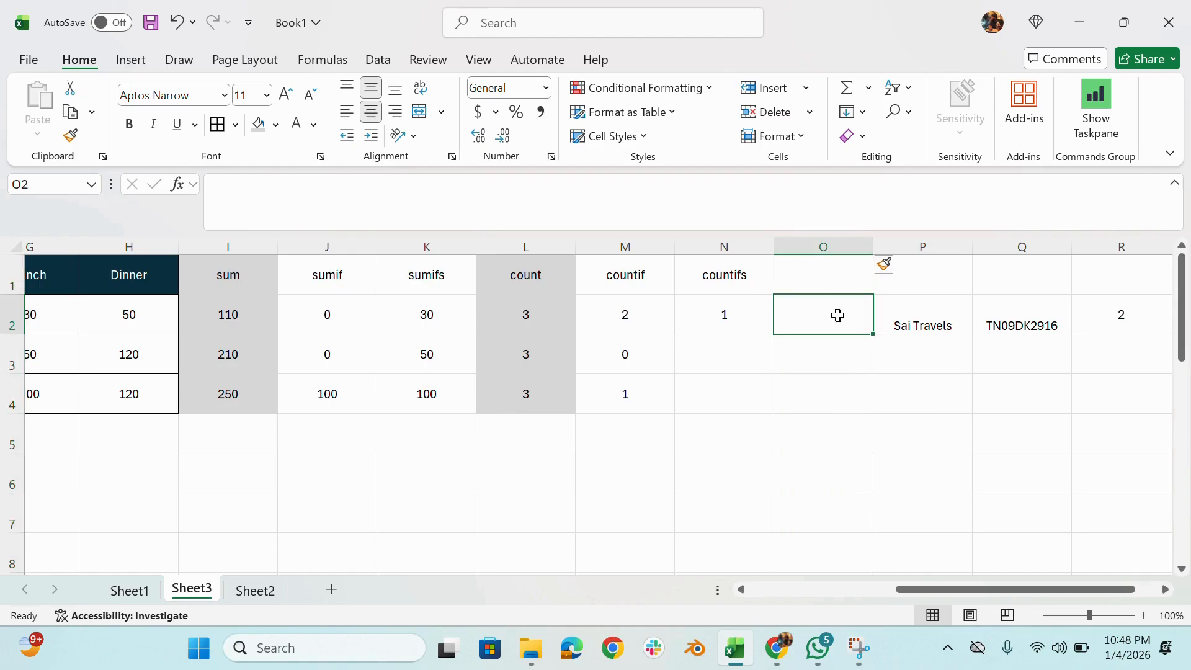
# Copy the date from cell A2 of Sheet2 into cell O2 of Sheet3
pyautogui.write('2')
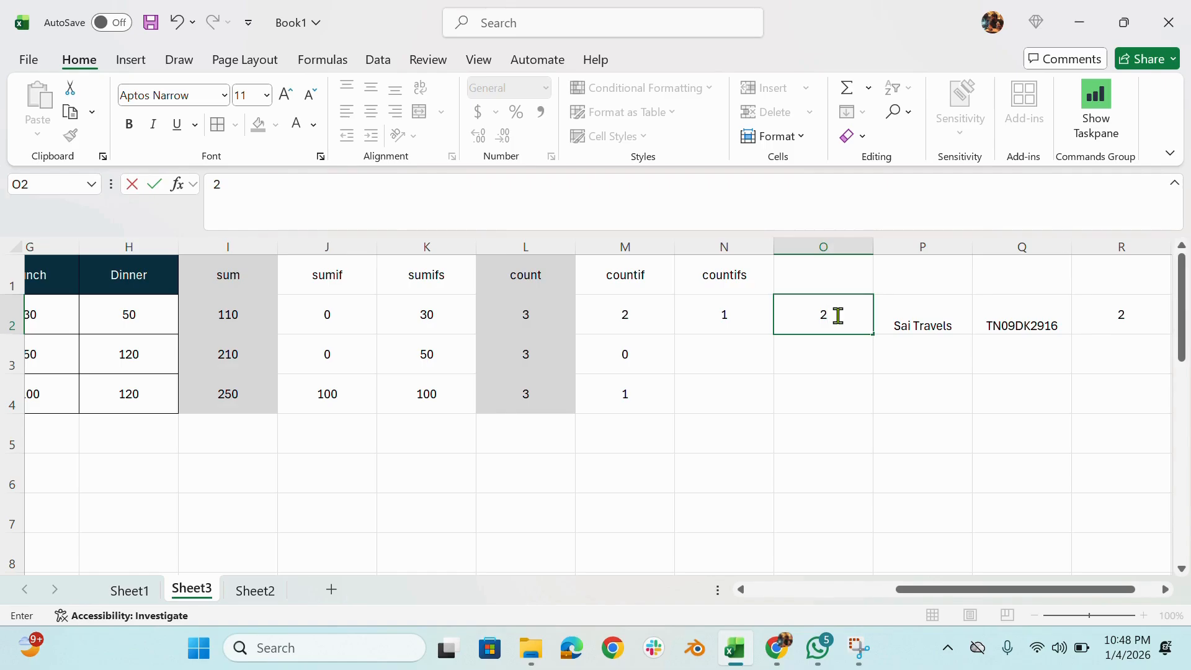
pyautogui.click(255, 589)
pyautogui.click(57, 300)
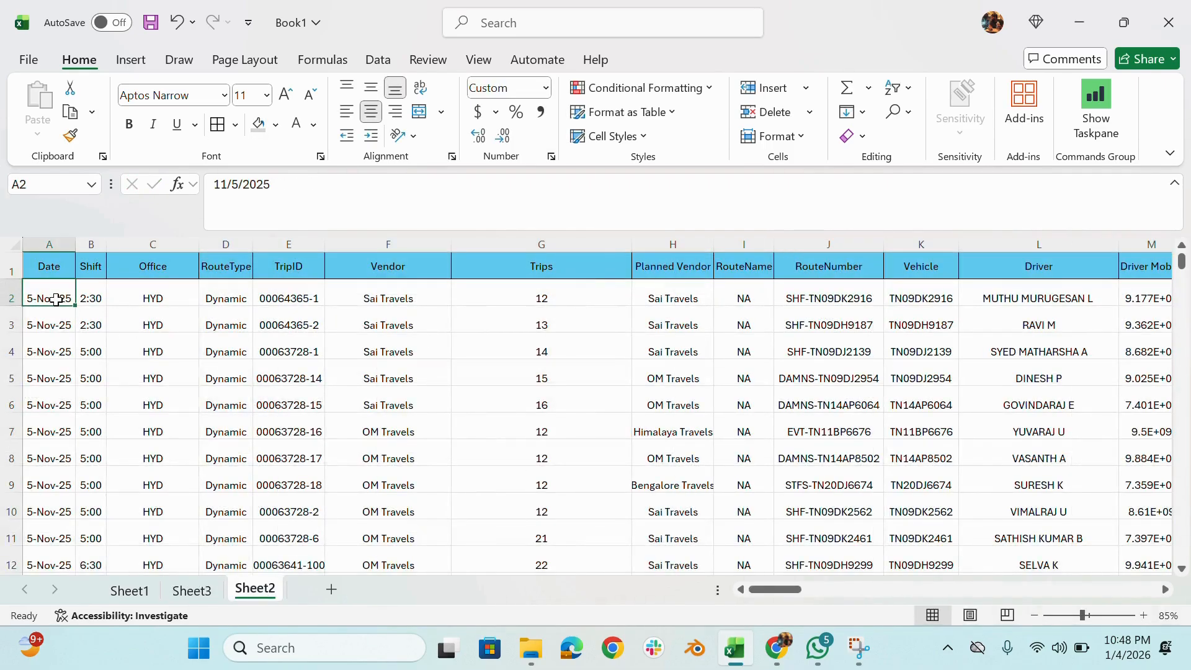
pyautogui.hotkey('ctrl', 'c')
pyautogui.hotkey('ctrl', 'v')
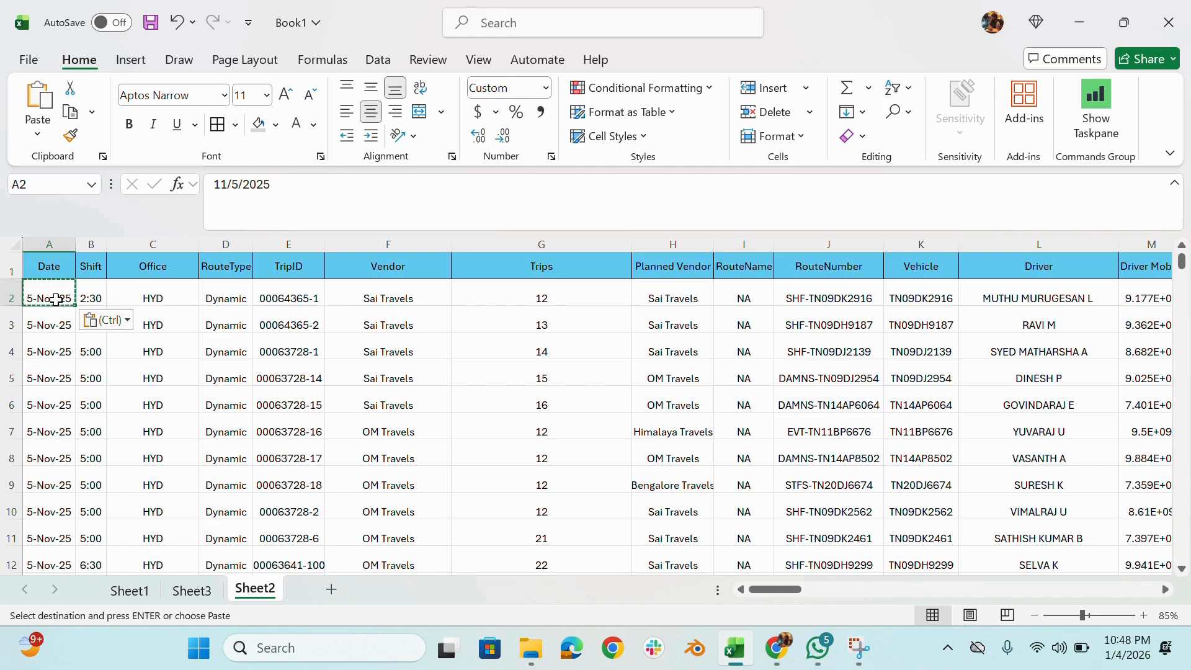
pyautogui.click(194, 591)
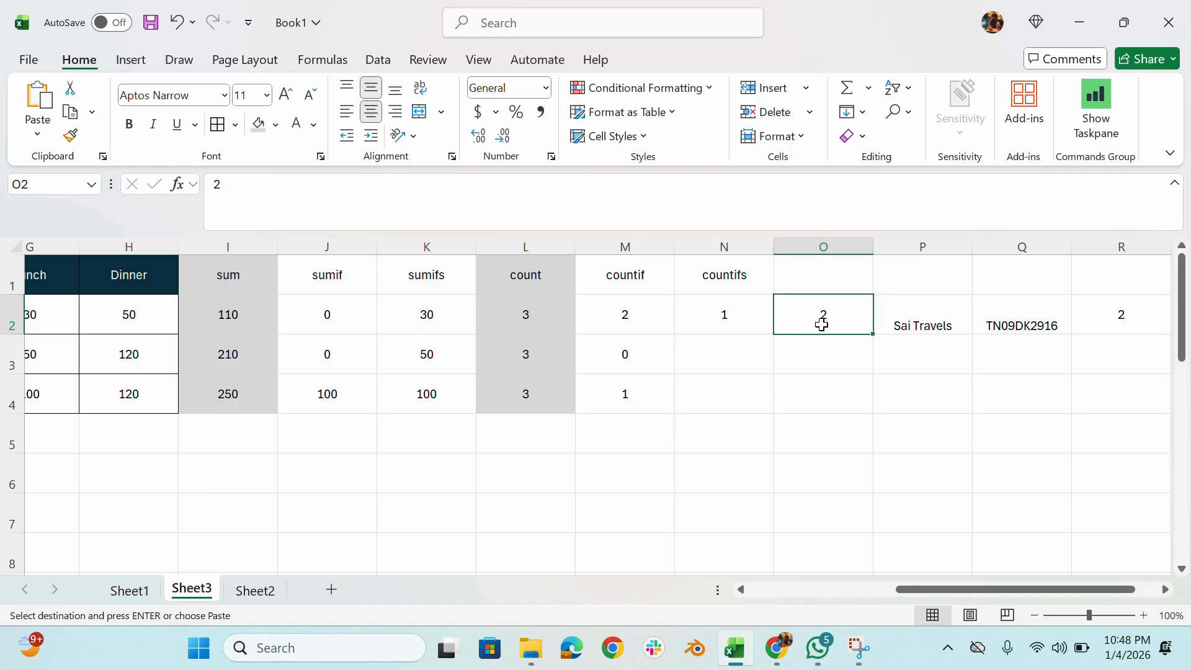
pyautogui.hotkey('ctrl', 'v')
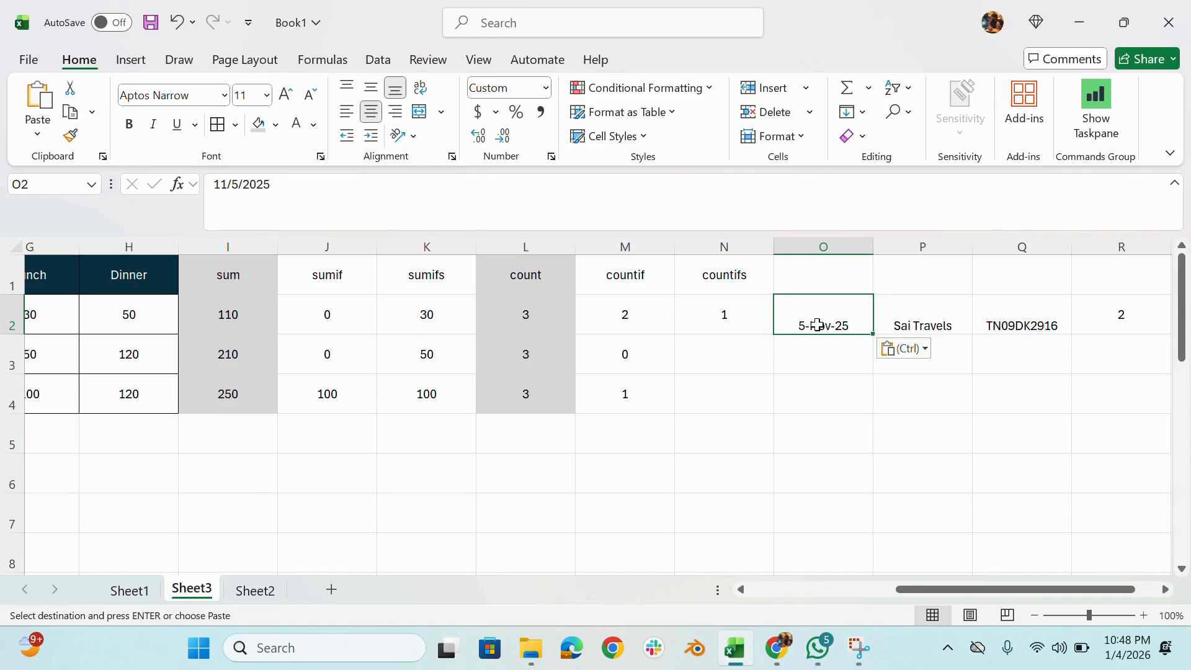
# Change the date in cell O2 of Sheet3 to 11/2/2025
pyautogui.click(234, 185)
pyautogui.press('BackSpace')
pyautogui.write('2')
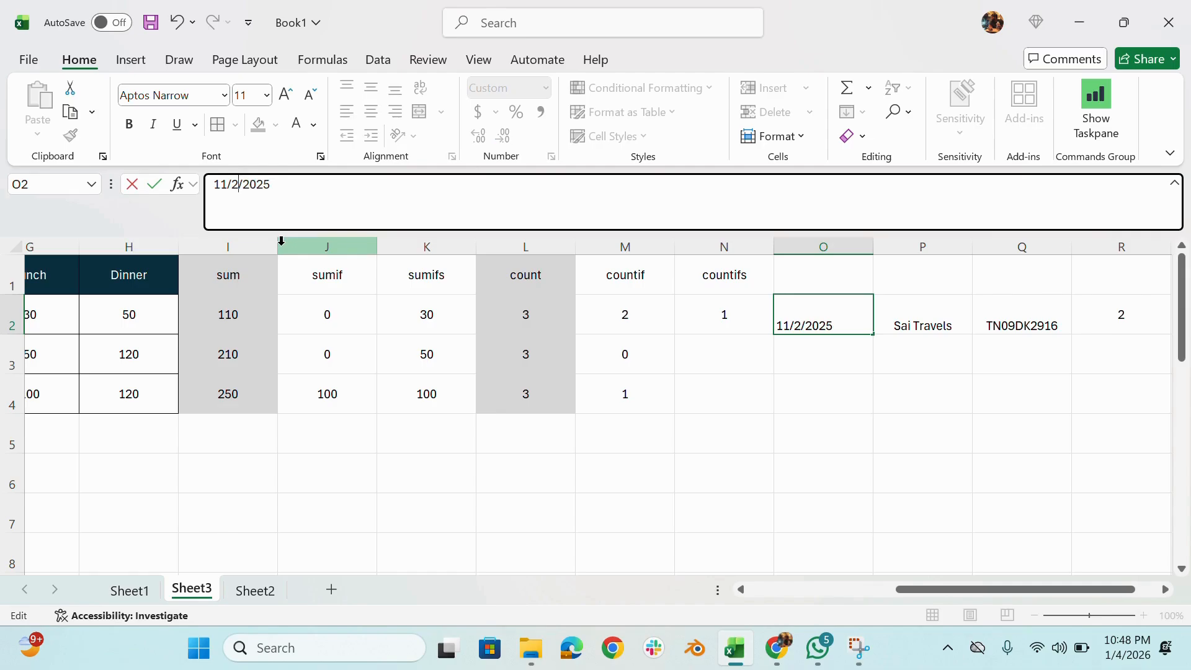
pyautogui.press('Return')
pyautogui.click(1126, 317)
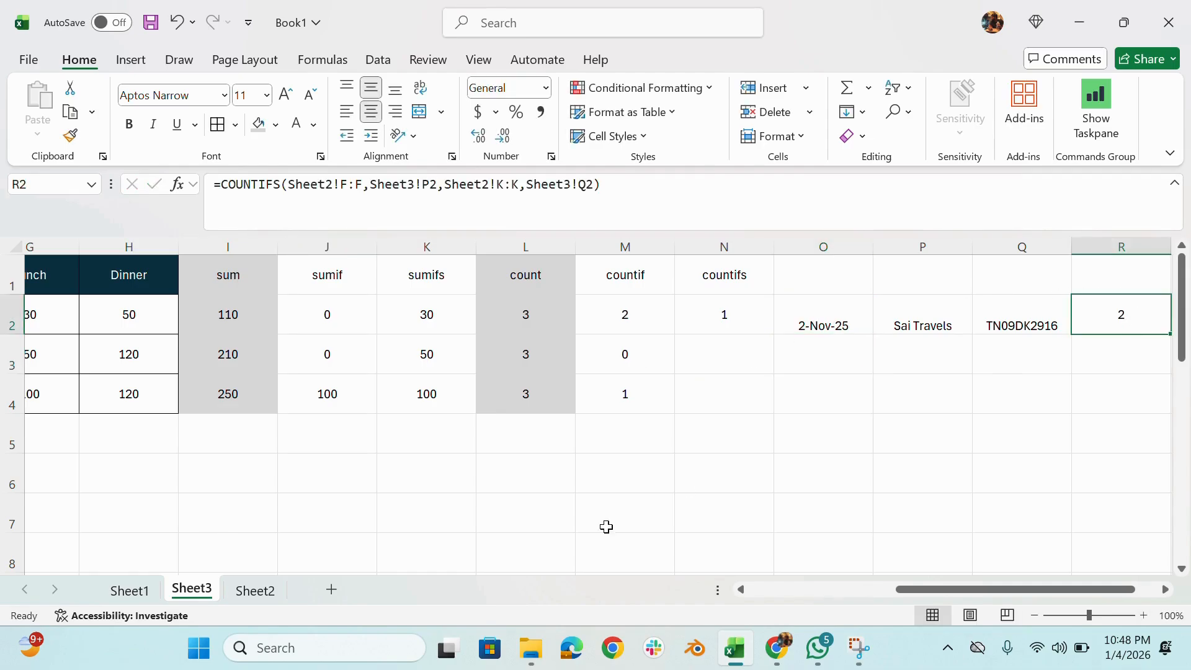
# Set the date in cell A2 of Sheet2 to 11/2/2025 and fill it down through A8
pyautogui.click(256, 592)
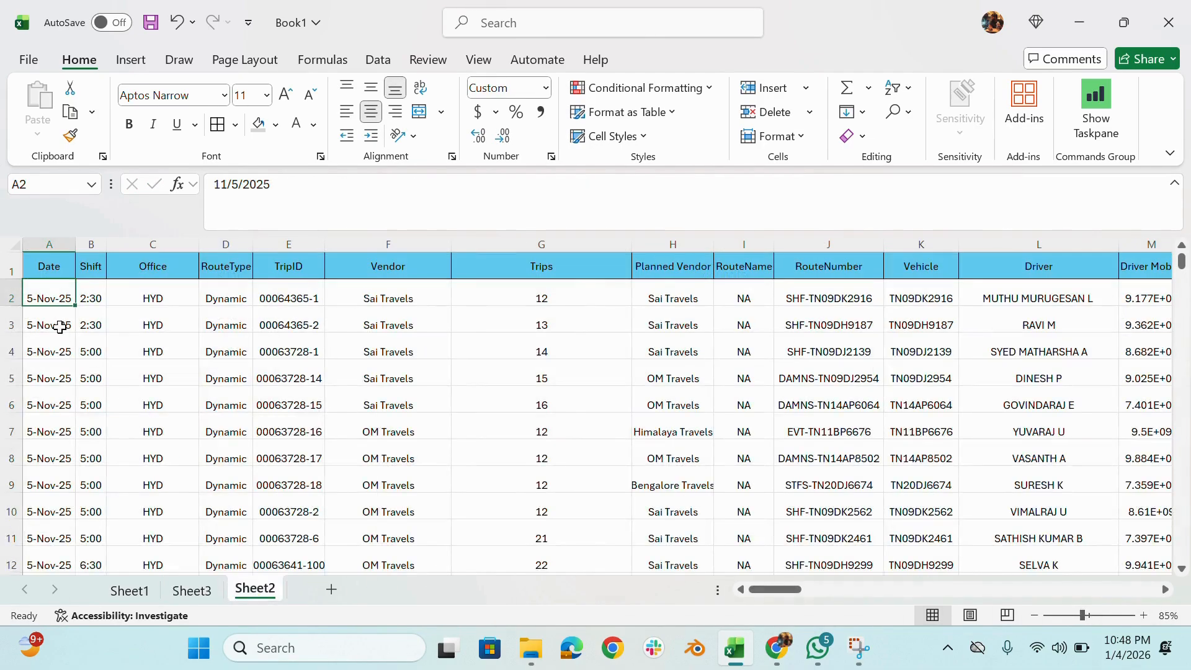
pyautogui.click(238, 184)
pyautogui.press('BackSpace')
pyautogui.write('2')
pyautogui.press('Return')
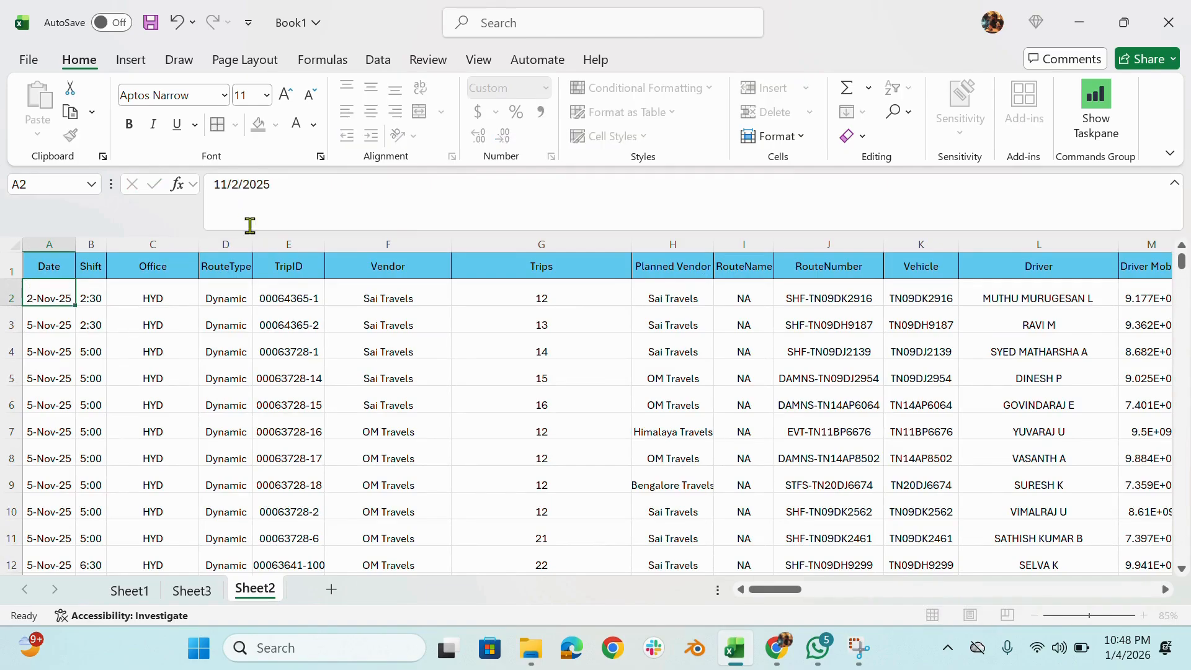
pyautogui.click(52, 291)
pyautogui.moveTo(52, 291); pyautogui.dragTo(59, 444)
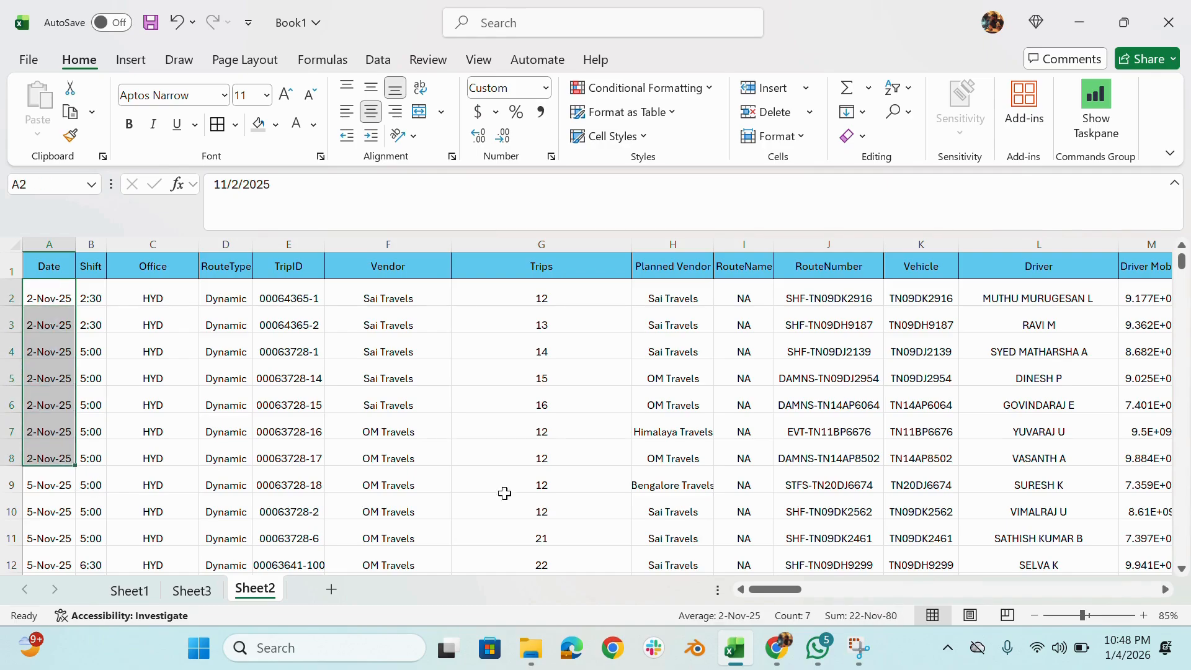
# Fill the vehicle number in K2 of Sheet2 down through K9
pyautogui.moveTo(856, 298); pyautogui.dragTo(865, 431)
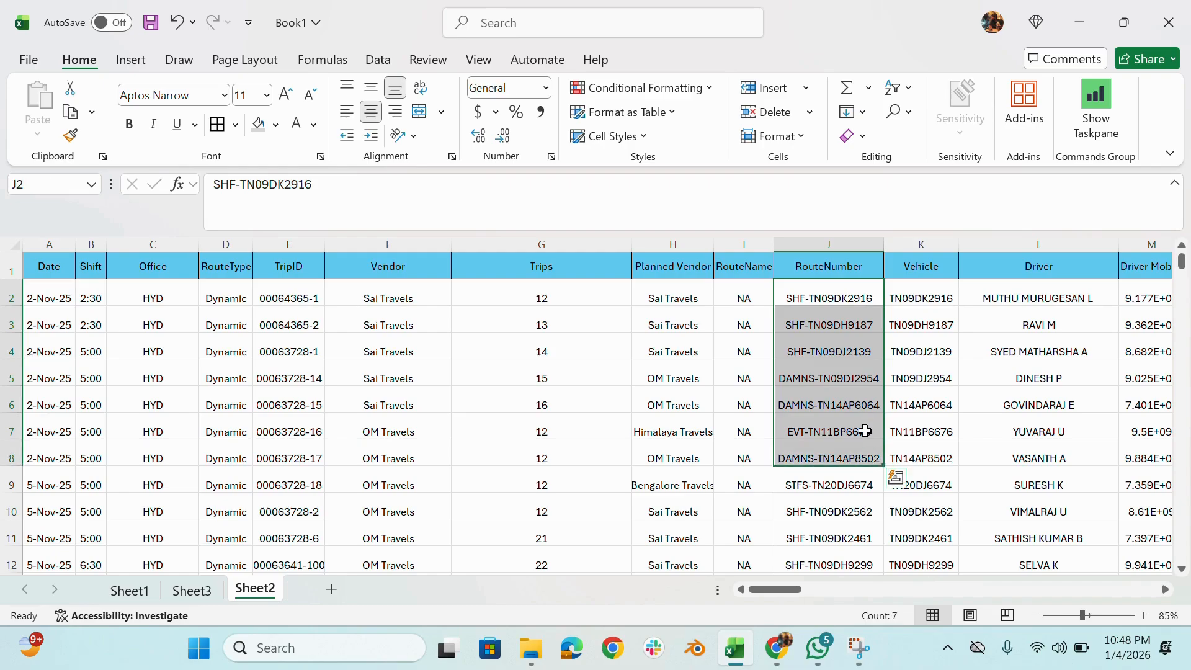
pyautogui.moveTo(931, 299); pyautogui.dragTo(942, 498)
pyautogui.hotkey('ctrl', 'd')
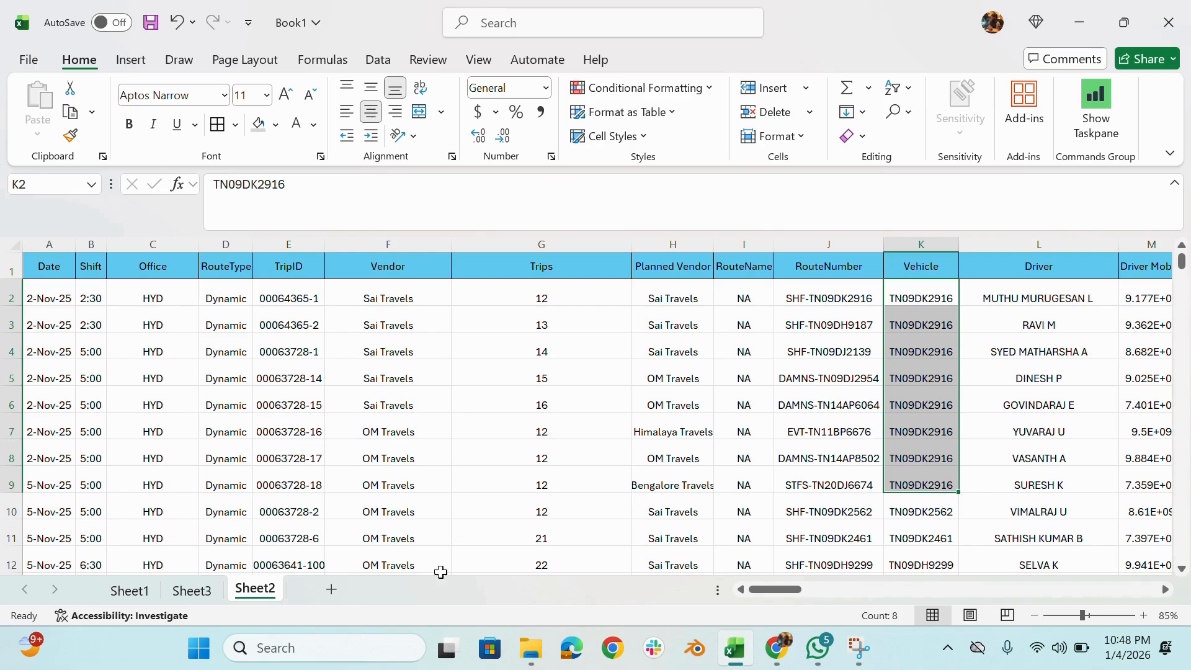
# Start a new COUNTIFS formula in cell R2 of Sheet3 matching Sheet2 column F to P2, and go to Sheet2 for the next range
pyautogui.click(210, 588)
pyautogui.doubleClick(1096, 329)
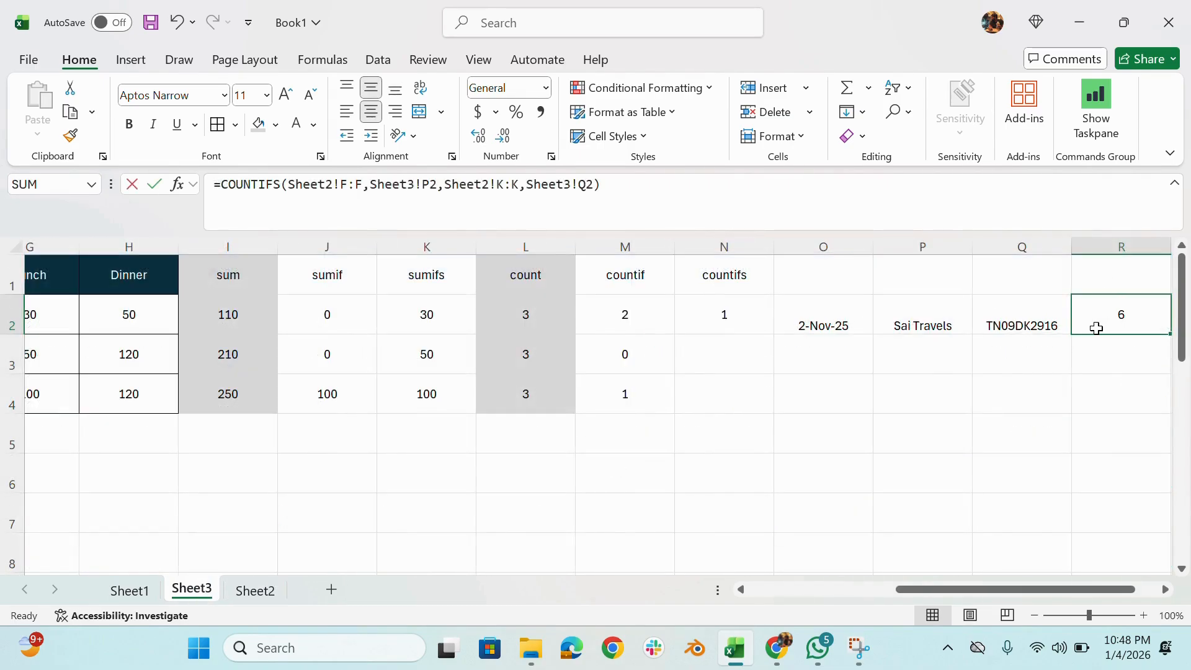
pyautogui.write('=C')
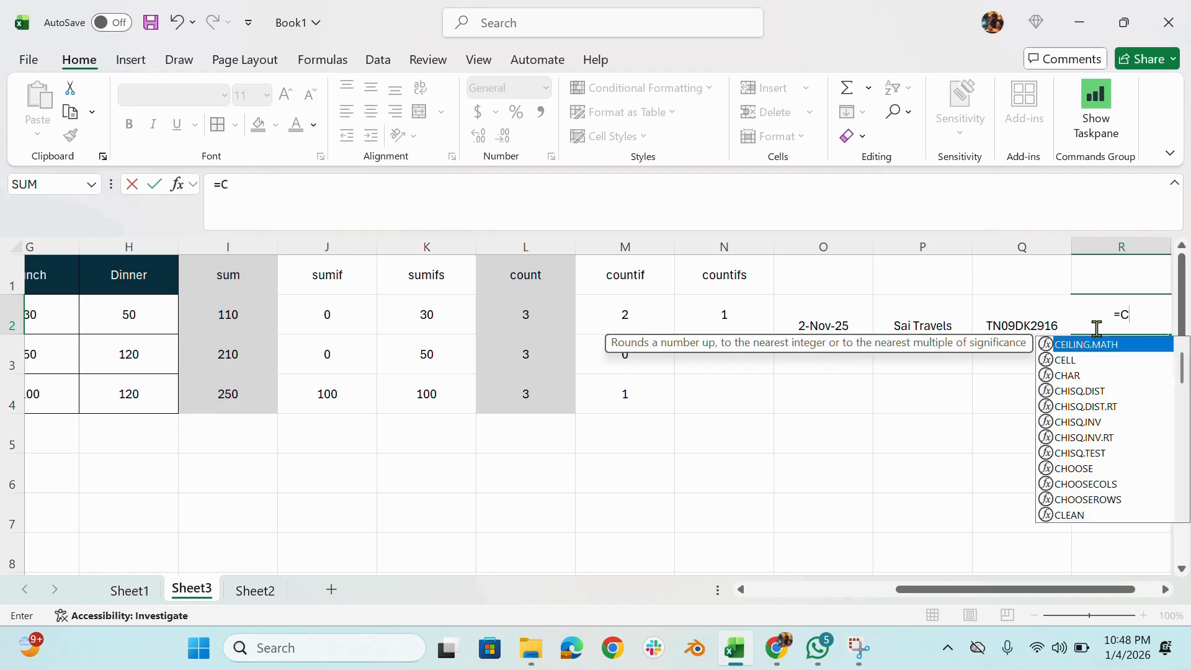
pyautogui.write('OUNTIFS(')
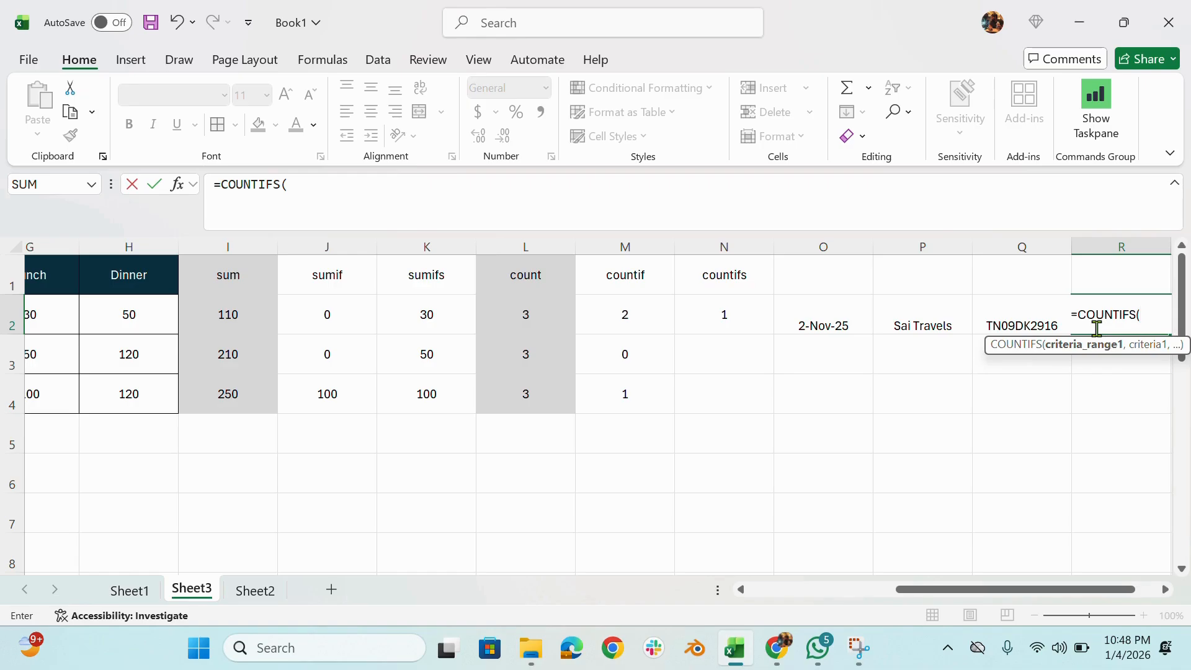
pyautogui.click(257, 589)
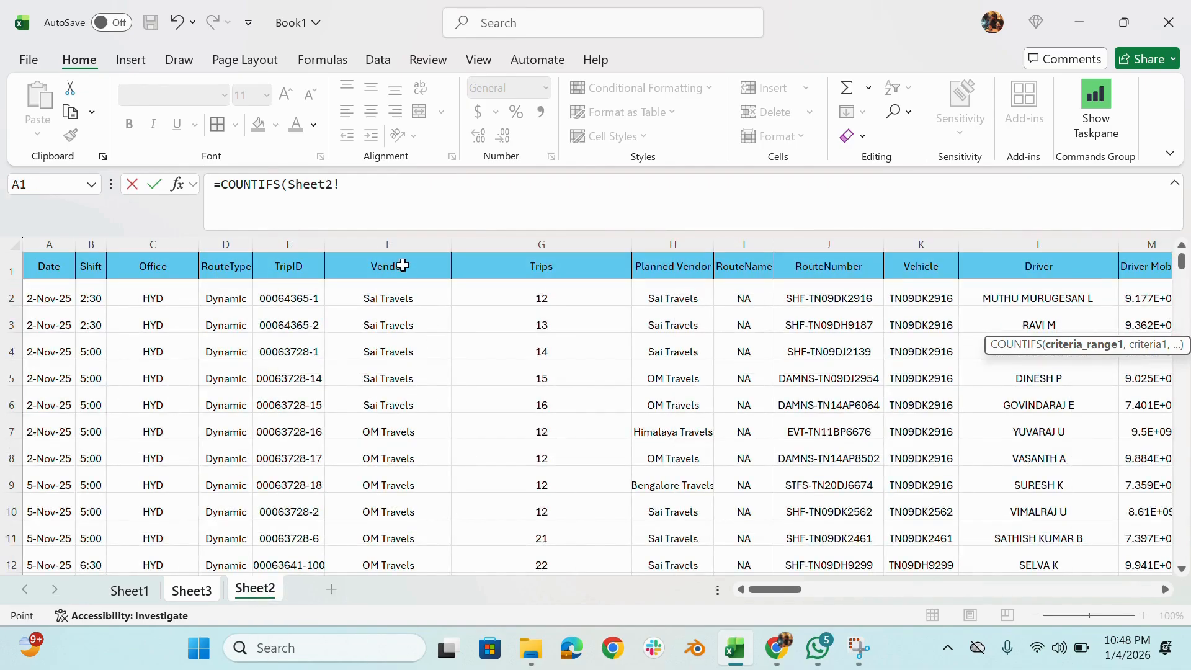
pyautogui.click(402, 242)
pyautogui.write(',')
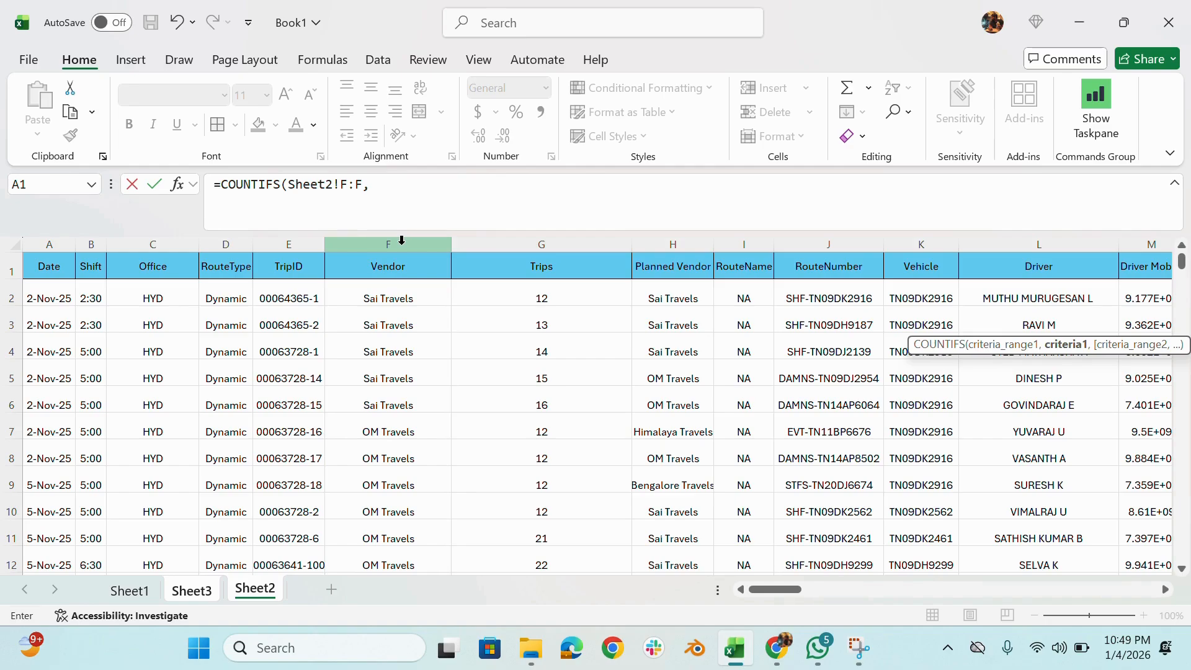
pyautogui.click(192, 589)
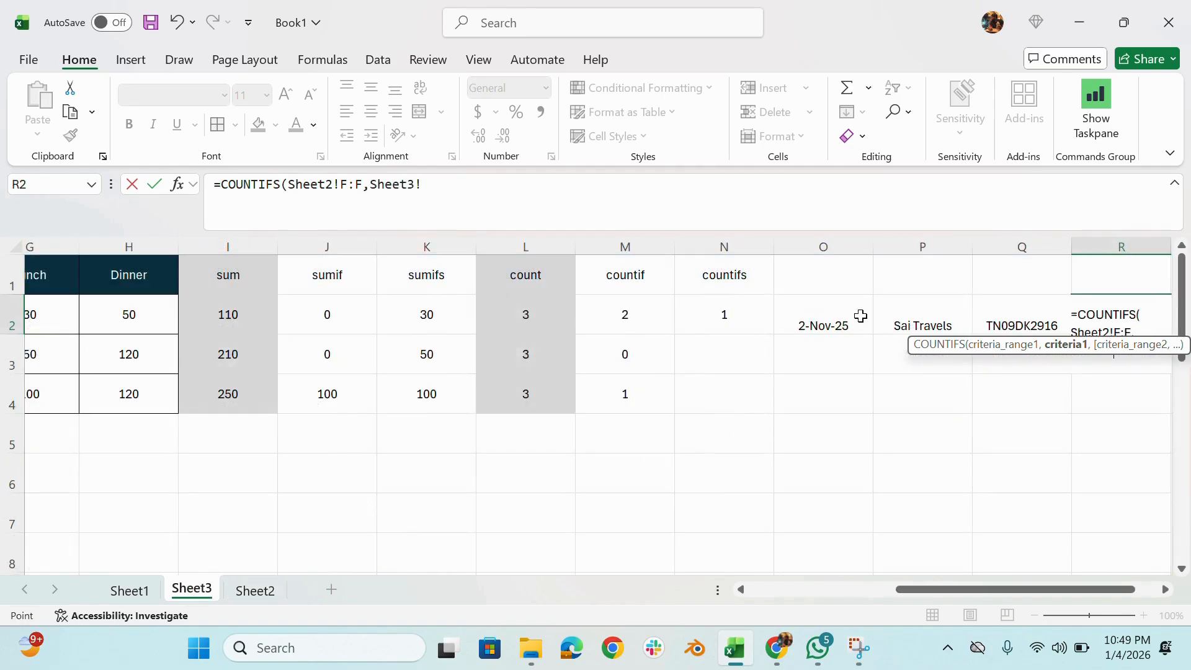
pyautogui.click(928, 317)
pyautogui.write(',')
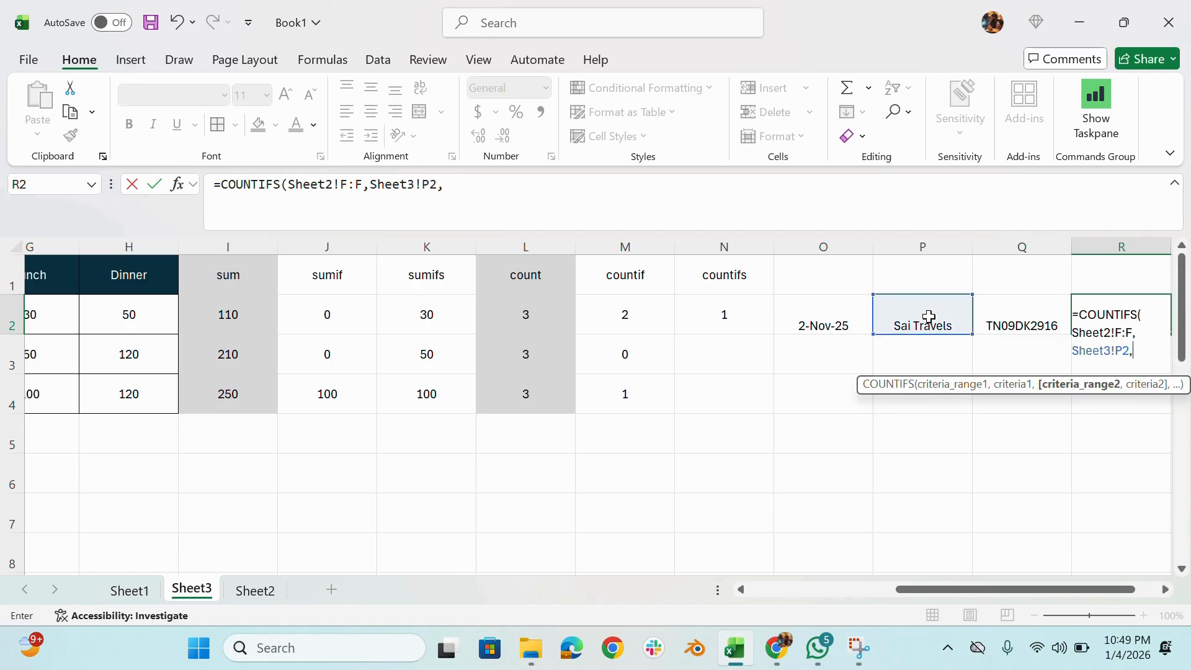
pyautogui.click(255, 592)
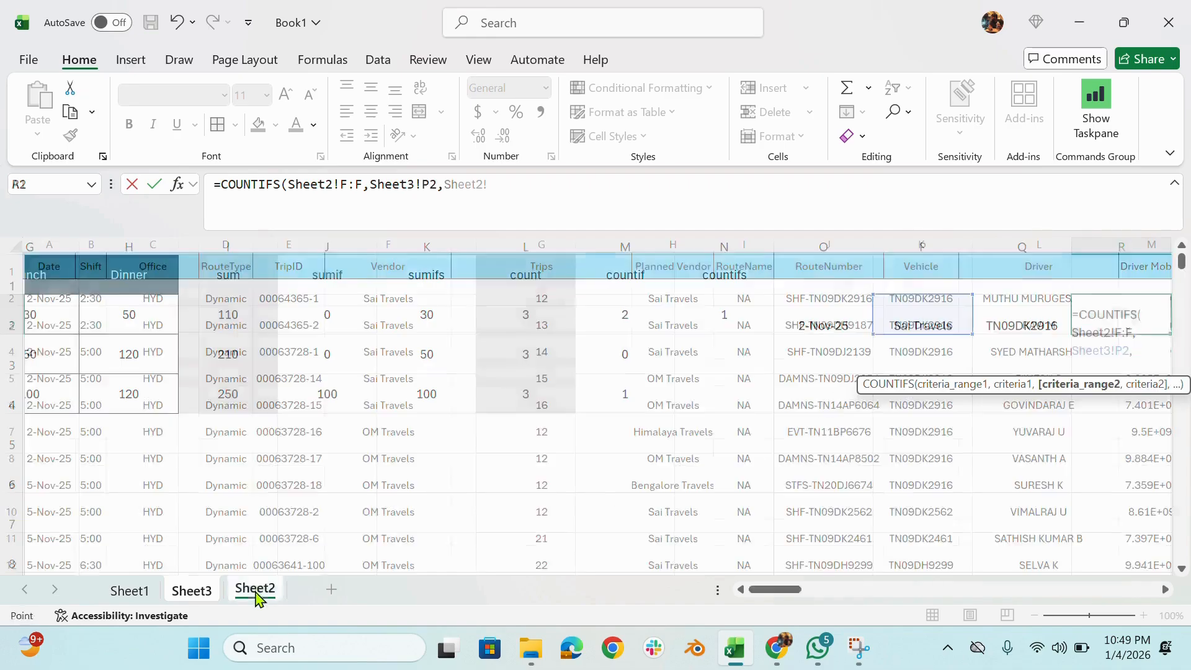
pyautogui.click(52, 244)
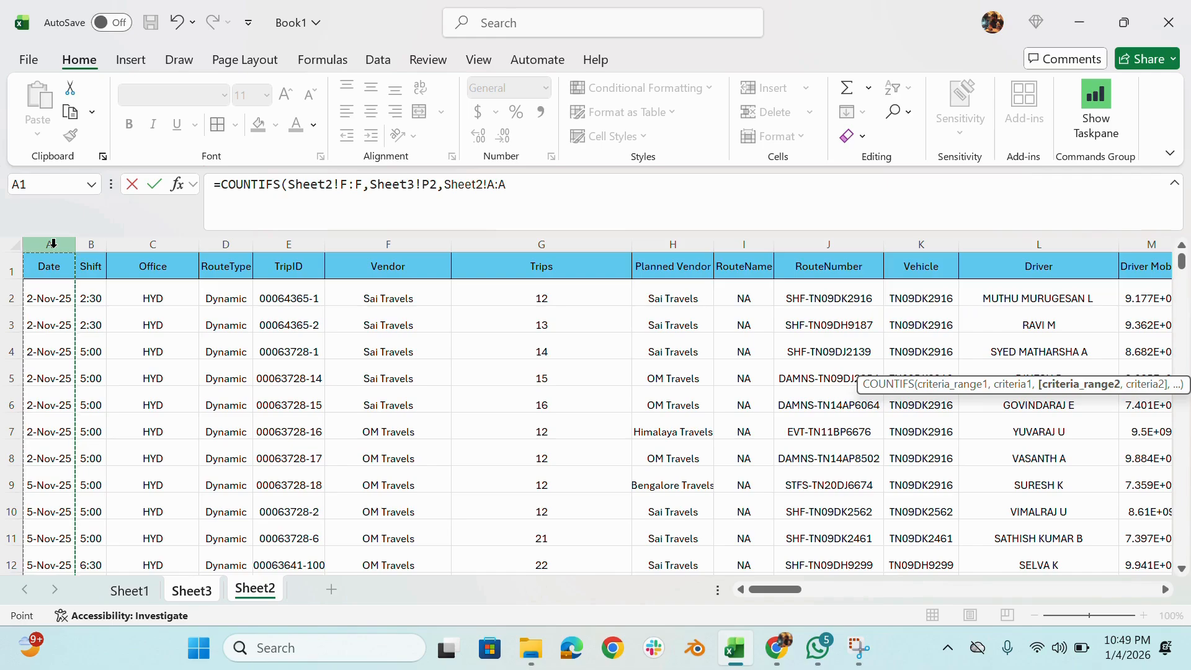
pyautogui.write(',')
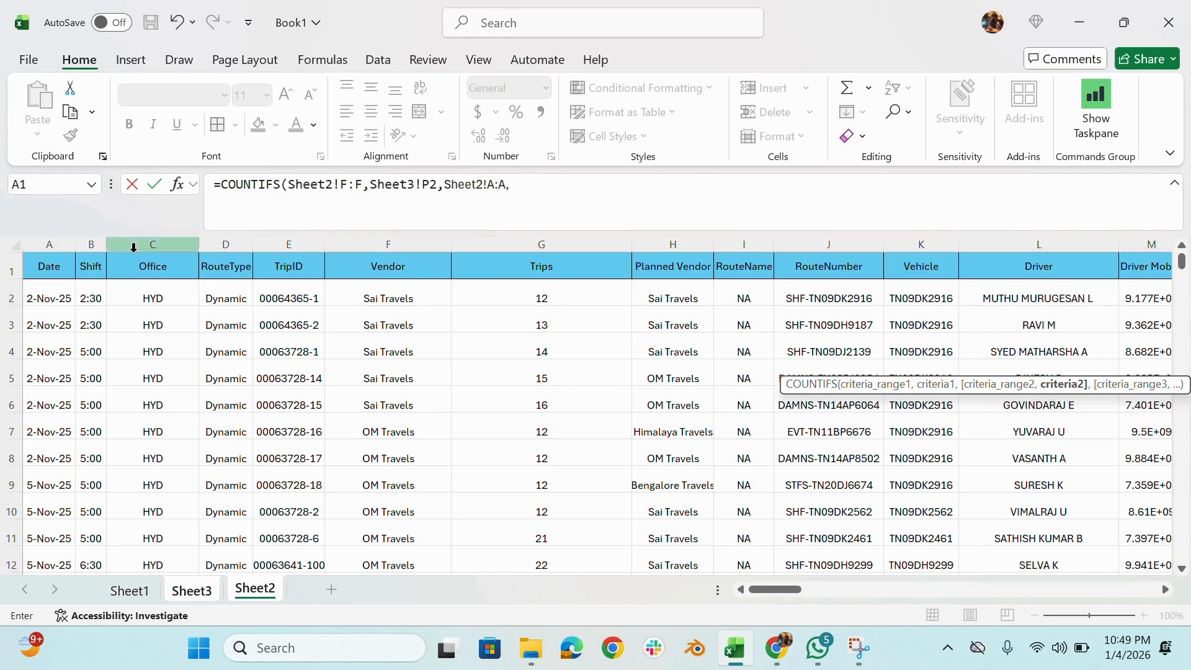
pyautogui.moveTo(564, 192); pyautogui.dragTo(444, 193)
pyautogui.press('BackSpace')
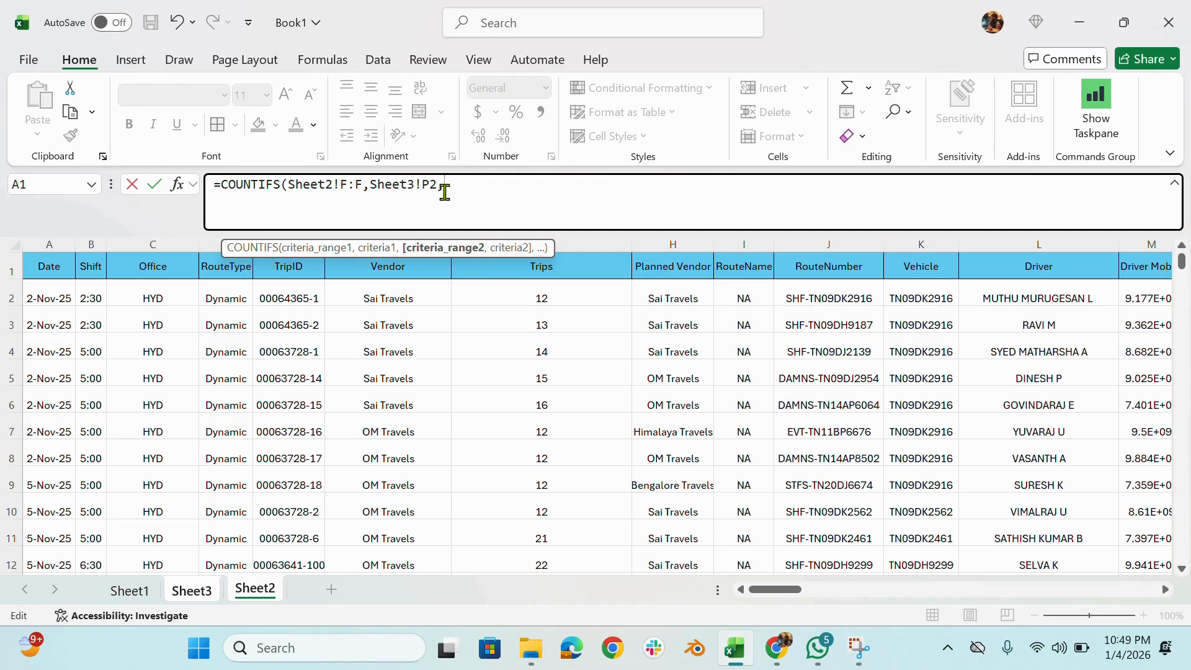
# Add the Vehicle column K of Sheet2 as the second criteria range, with Sheet3 cell Q2 as its criterion
pyautogui.click(929, 238)
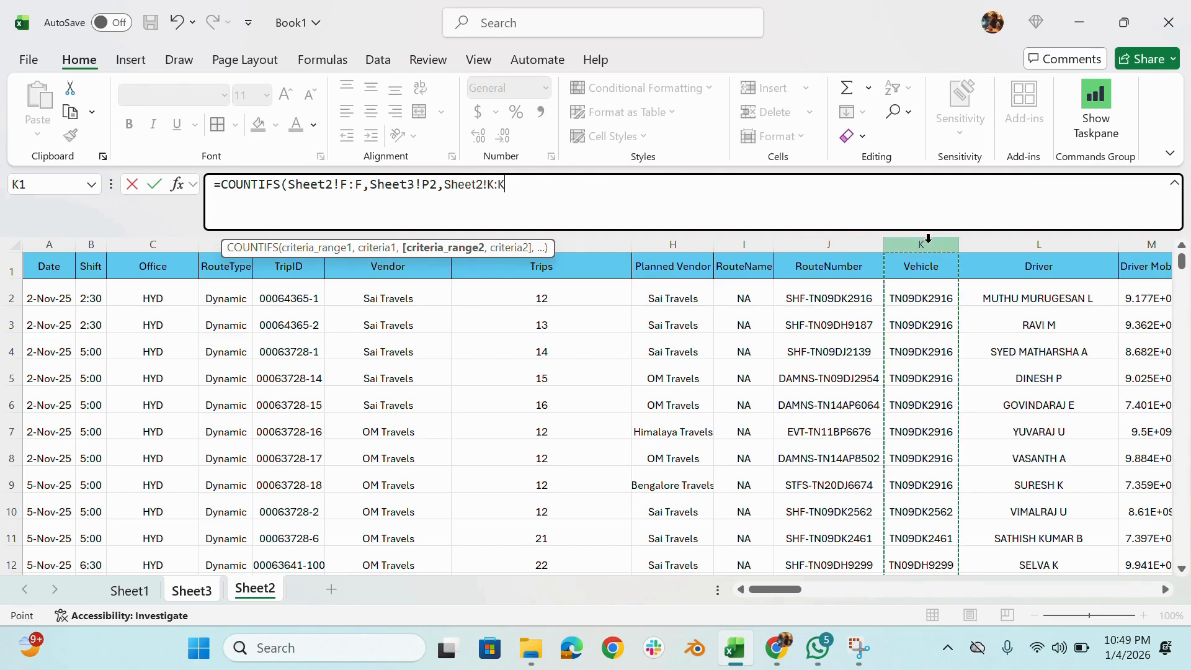
pyautogui.write(',')
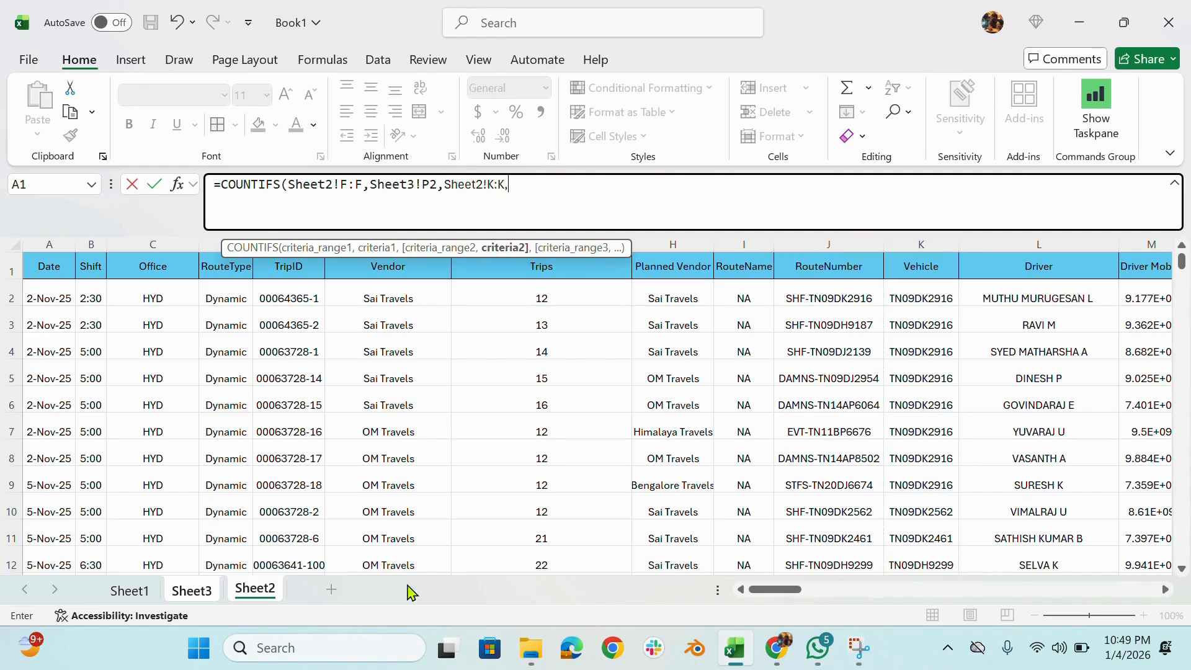
pyautogui.click(191, 590)
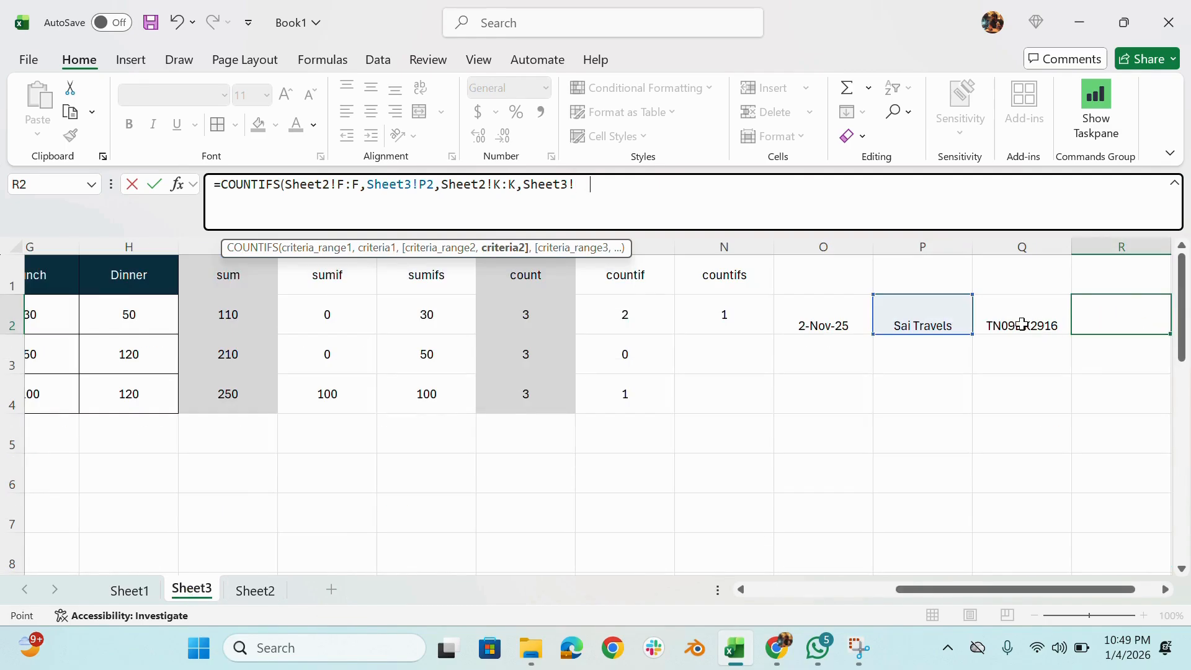
pyautogui.click(1021, 325)
pyautogui.write(',')
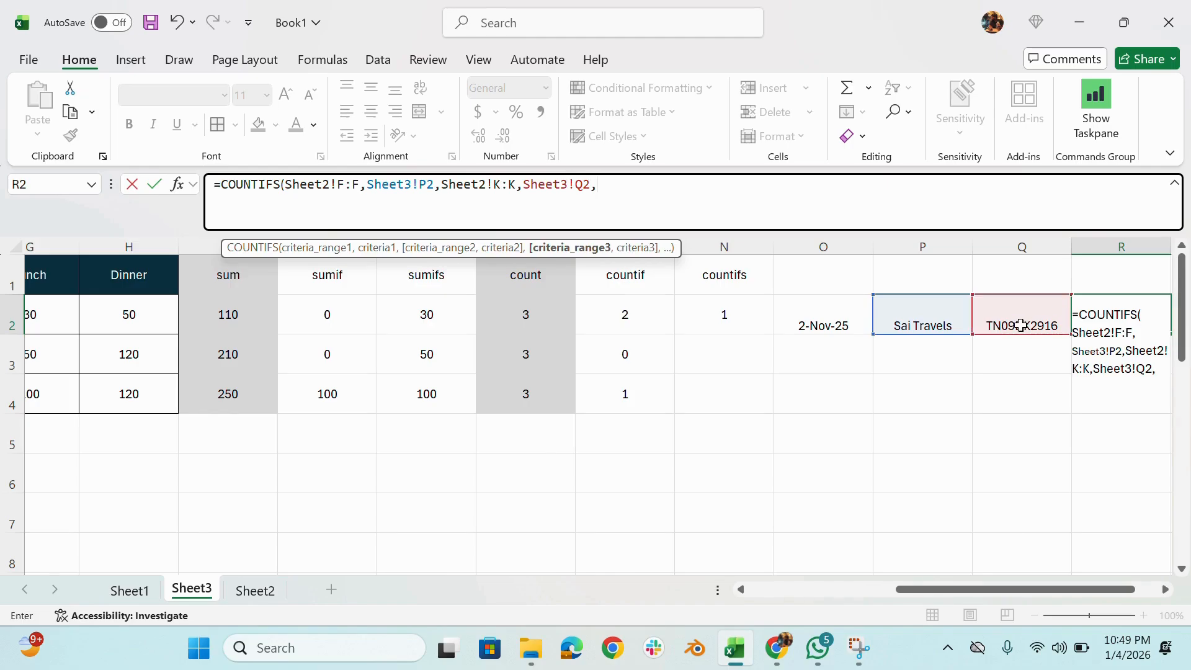
# Add the Date column A of Sheet2 with Sheet3 cell O2 as the third criterion and complete the COUNTIFS formula
pyautogui.click(264, 592)
pyautogui.click(52, 242)
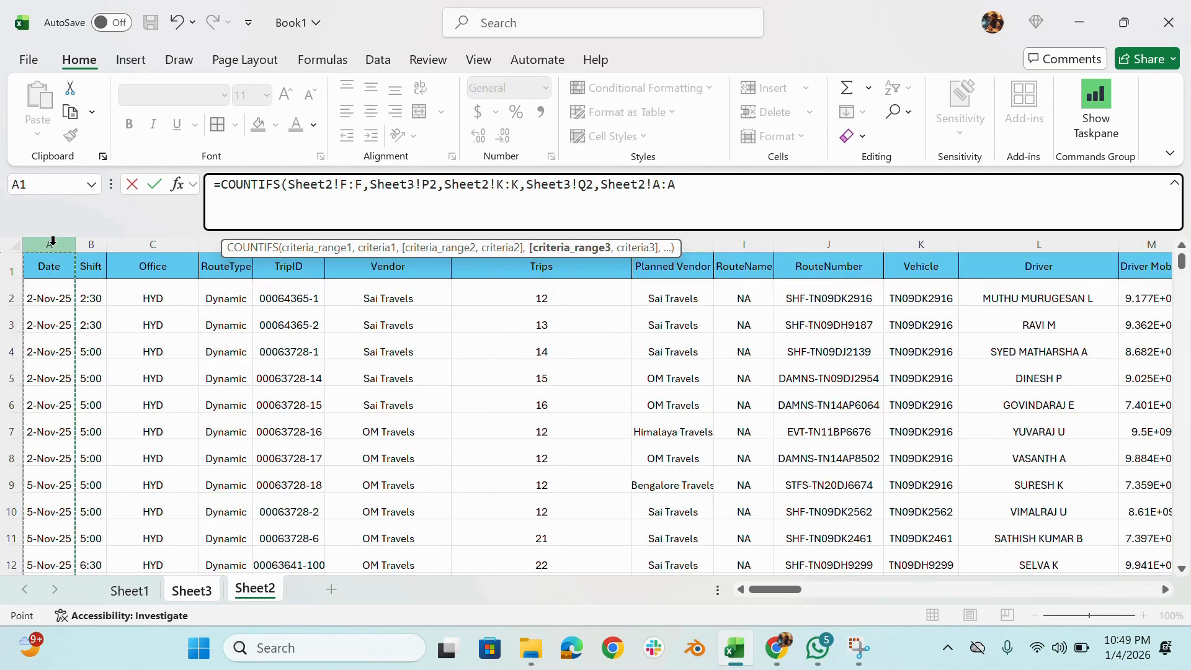
pyautogui.write(',')
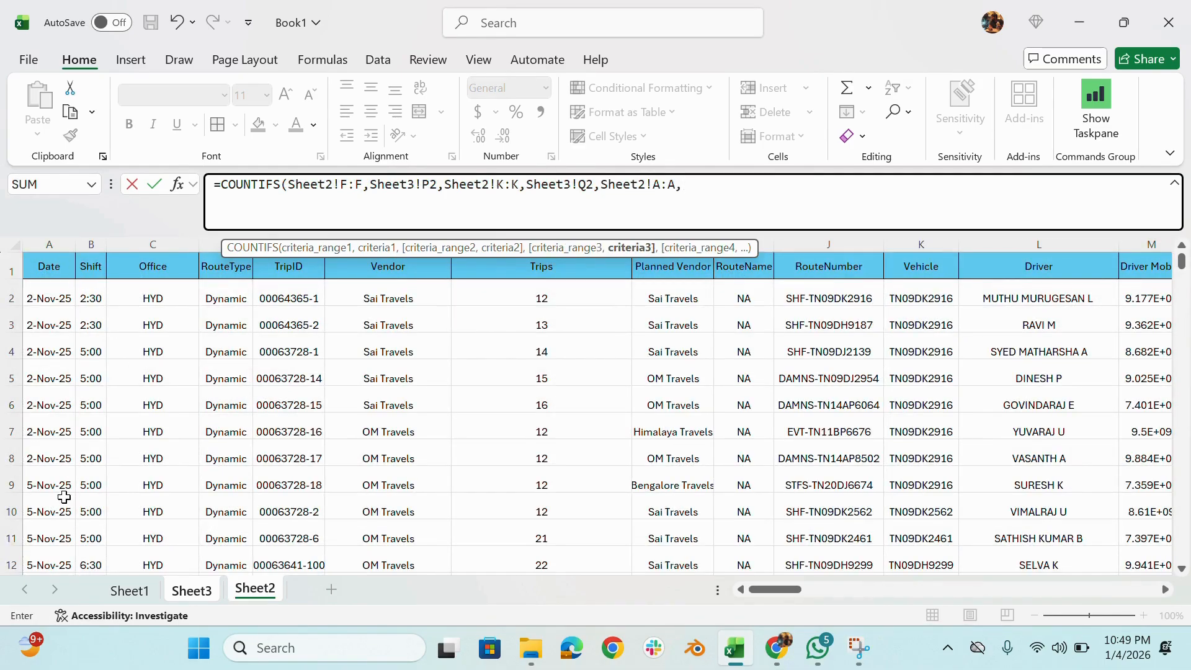
pyautogui.click(192, 592)
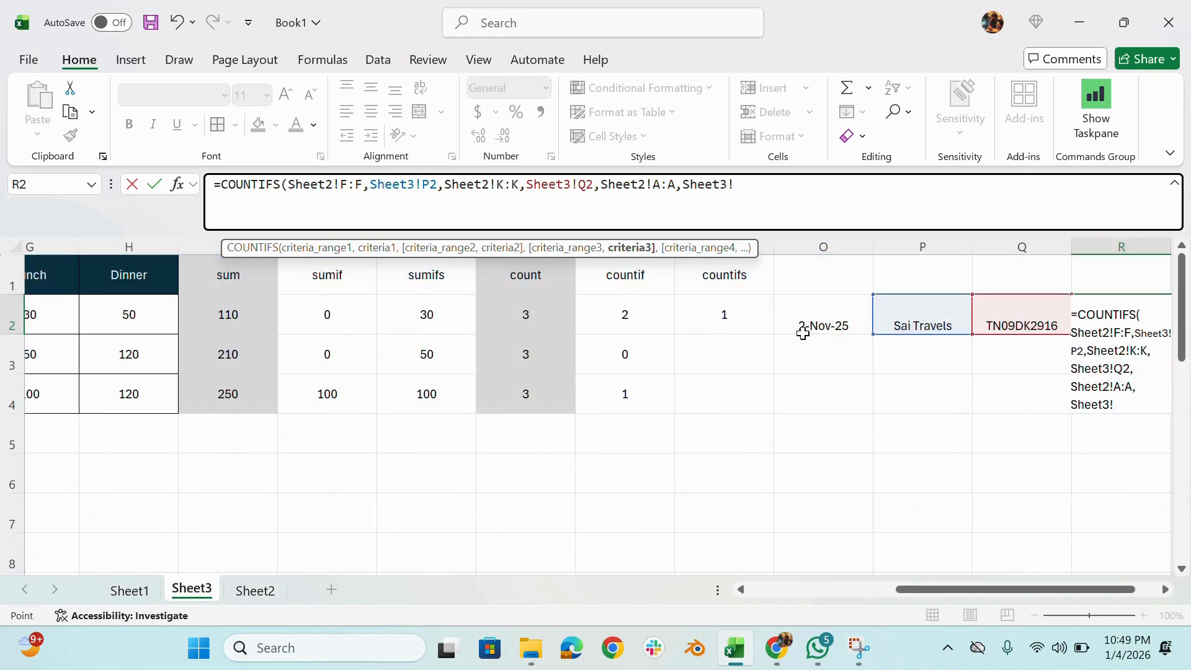
pyautogui.click(826, 316)
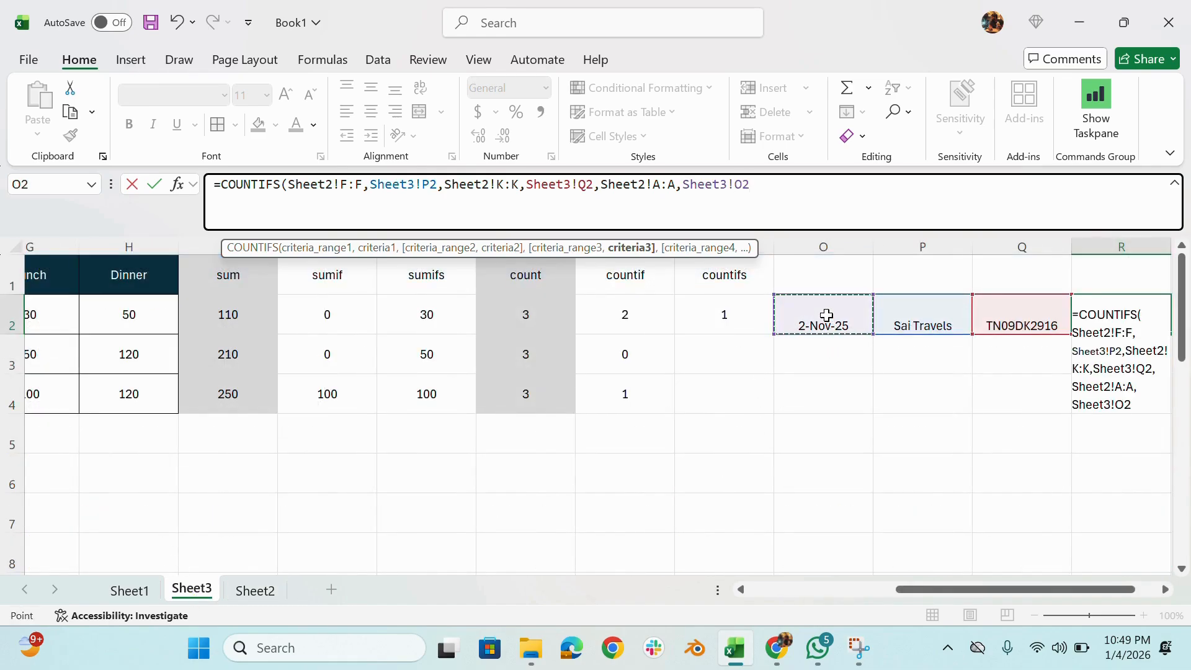
pyautogui.write(')')
pyautogui.press('Return')
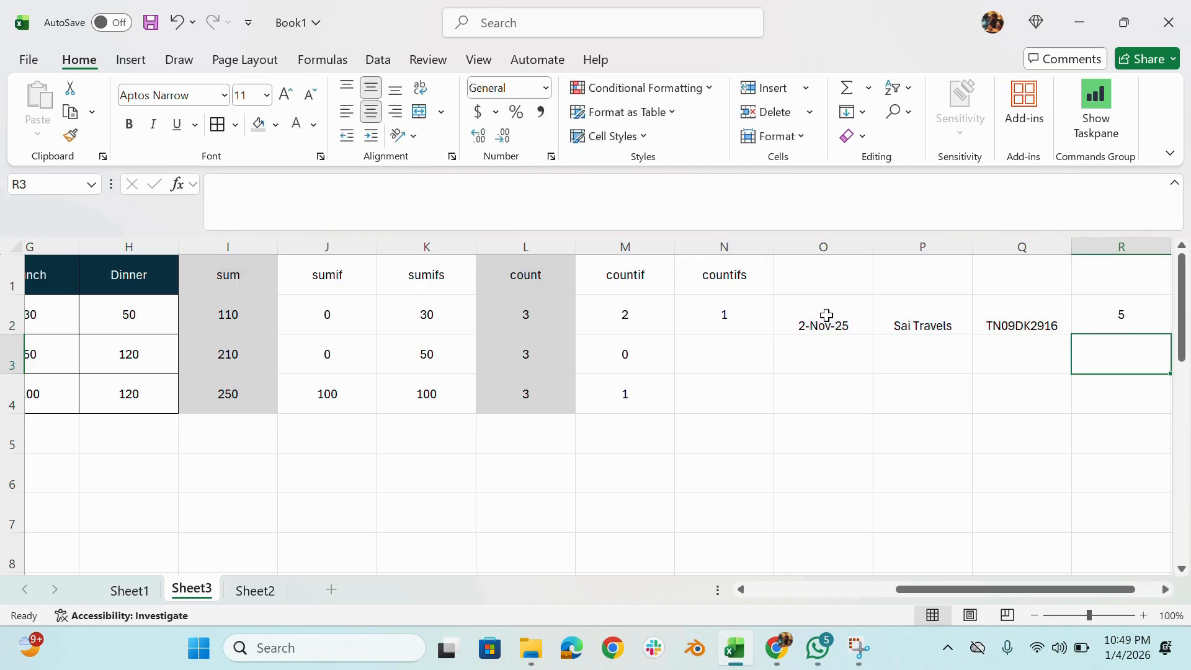
pyautogui.click(1133, 322)
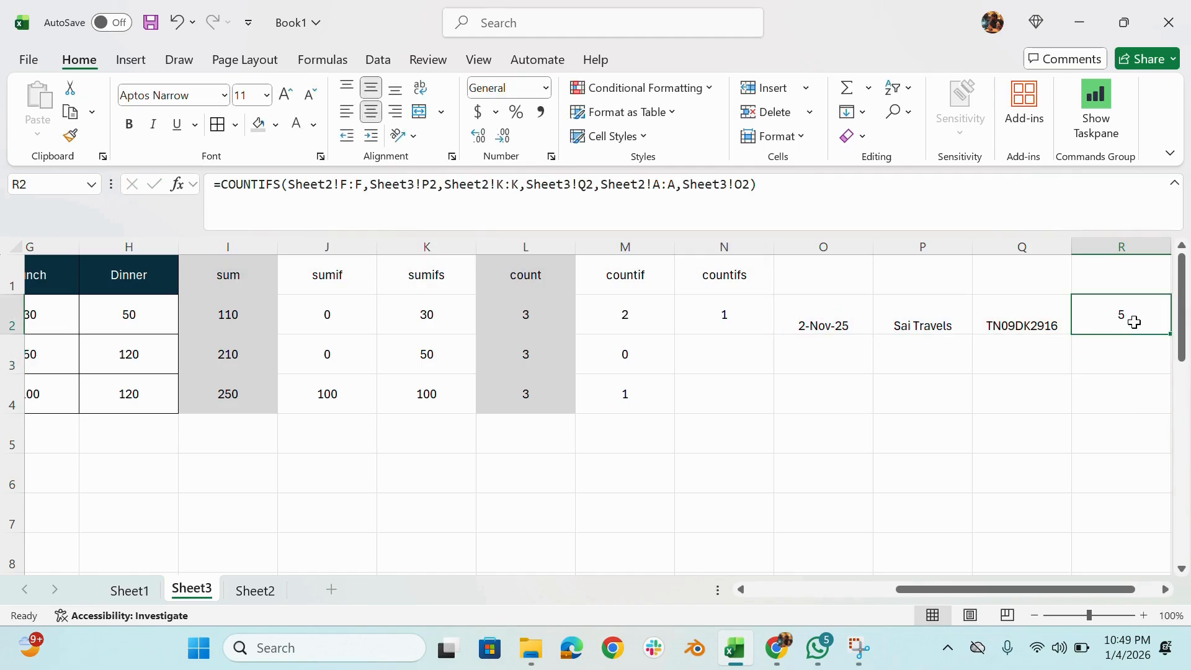
# Turn on filtering for the Sheet2 header row and filter the Vendor column to Sai Travels only
pyautogui.click(254, 591)
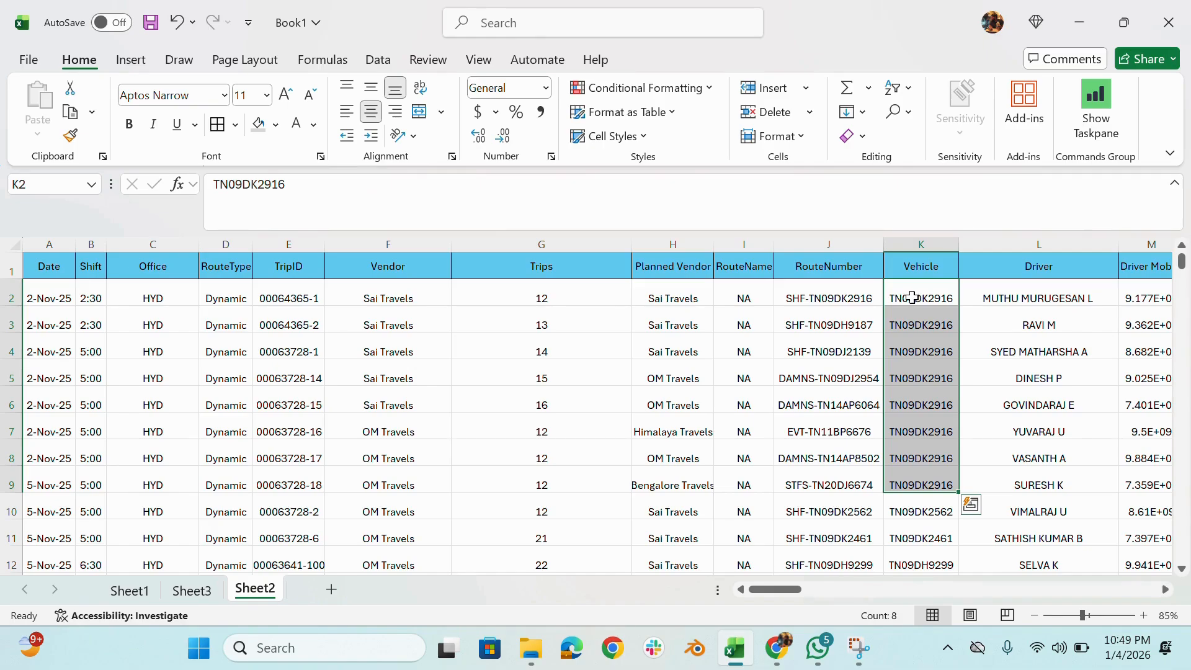
pyautogui.click(400, 265)
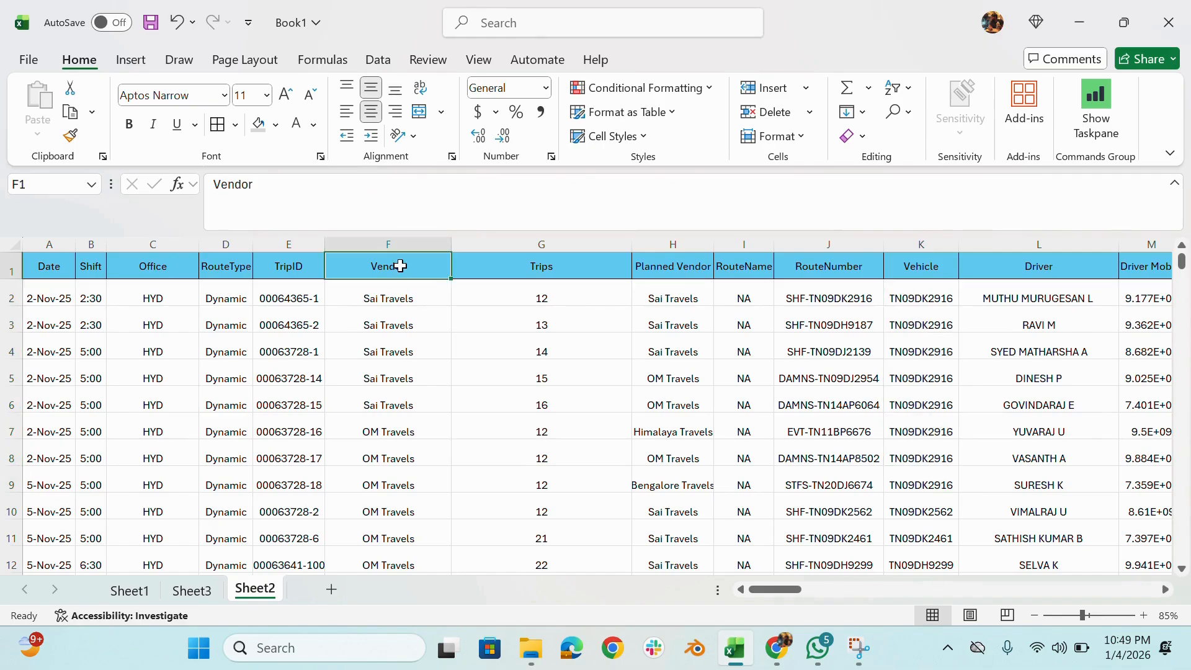
pyautogui.hotkey('ctrl', 'shift', 'l')
pyautogui.click(442, 270)
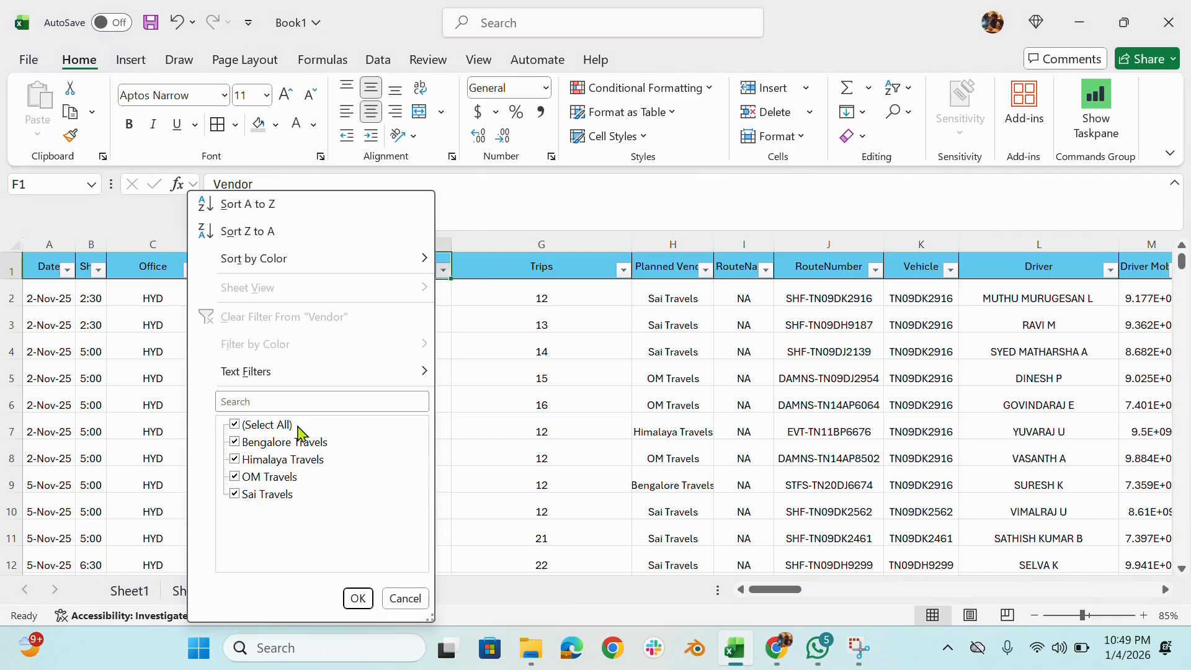
pyautogui.click(296, 427)
pyautogui.click(266, 494)
pyautogui.click(358, 598)
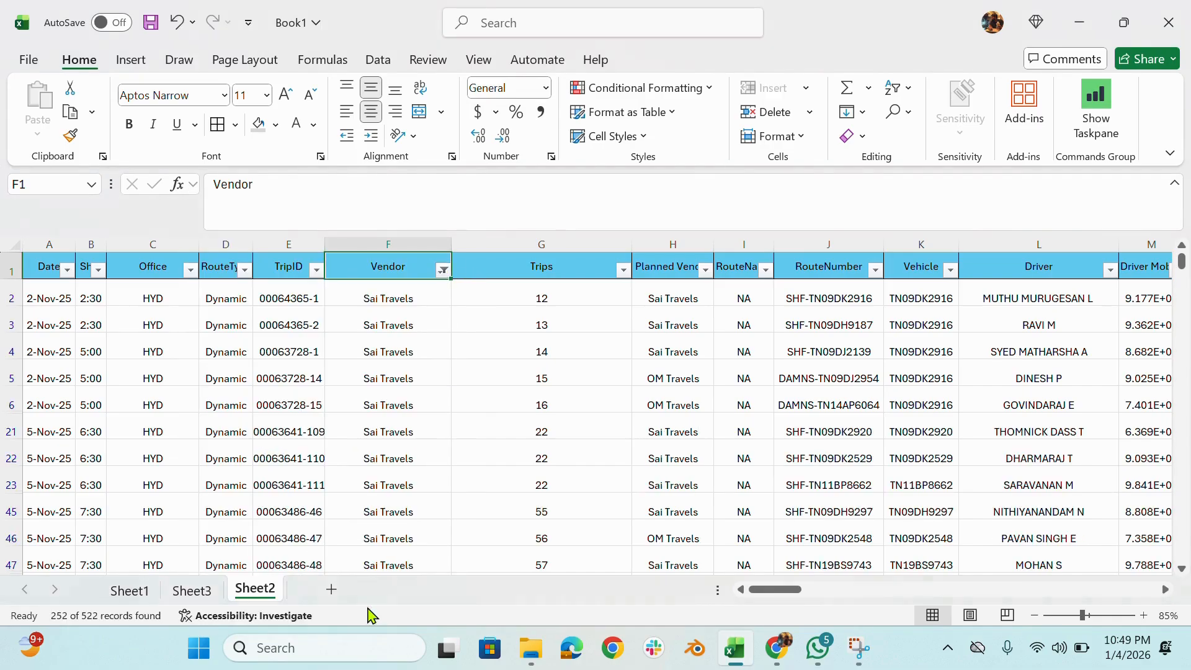
# Delete the RouteNumber column from Sheet2
pyautogui.click(841, 243)
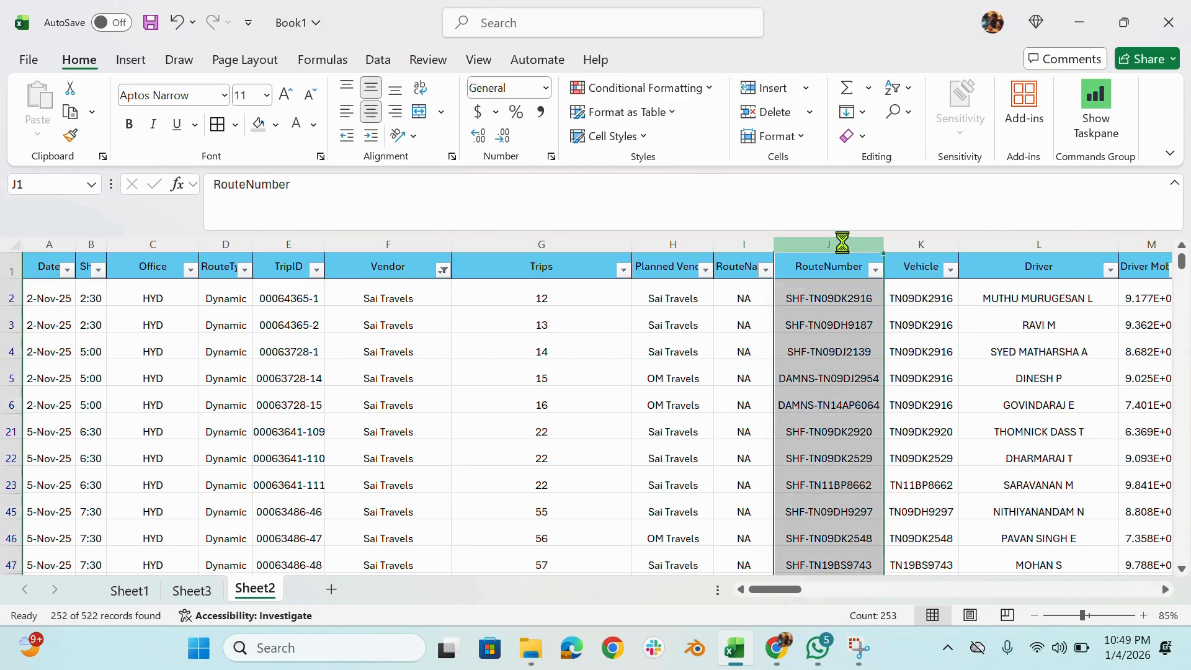
pyautogui.hotkey('ctrl', '-')
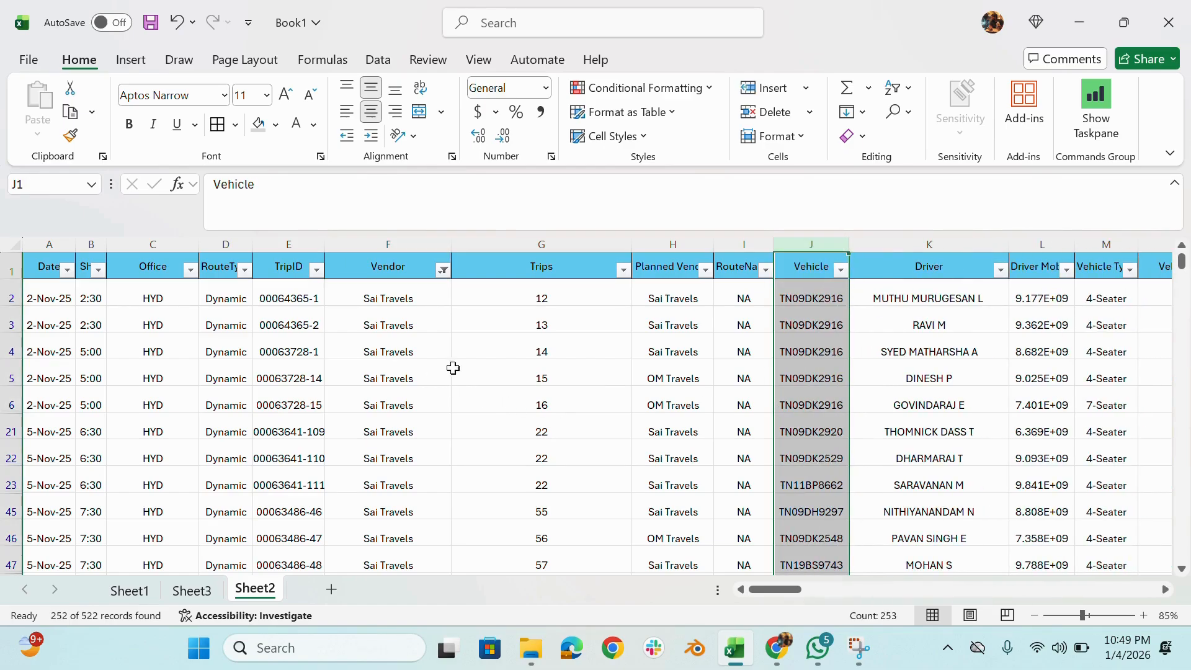
# Filter the Date column to 02 November 2025 and select the remaining Vehicle entries to check their count
pyautogui.click(67, 269)
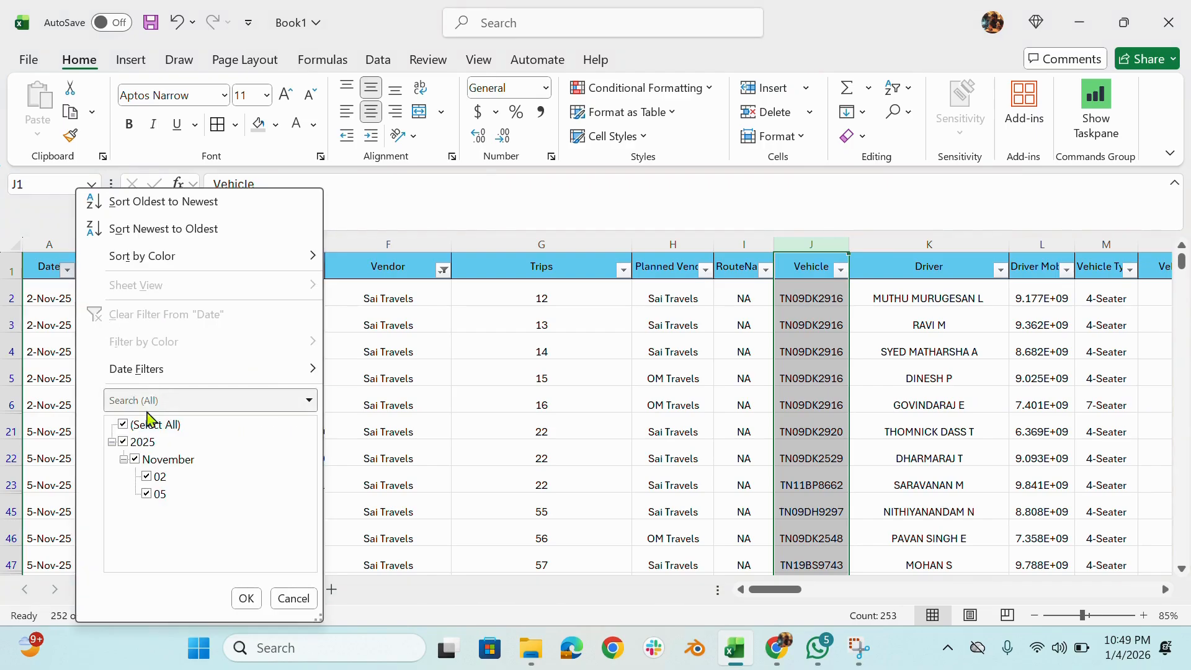
pyautogui.click(150, 425)
pyautogui.click(146, 476)
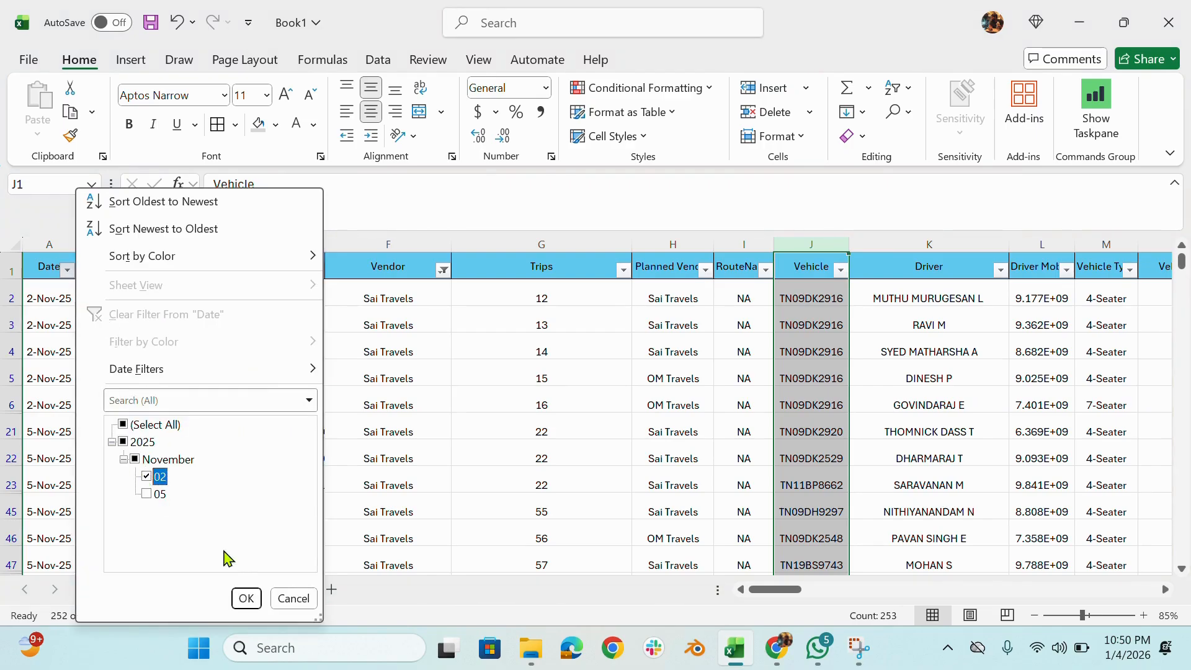
pyautogui.click(246, 598)
pyautogui.click(719, 379)
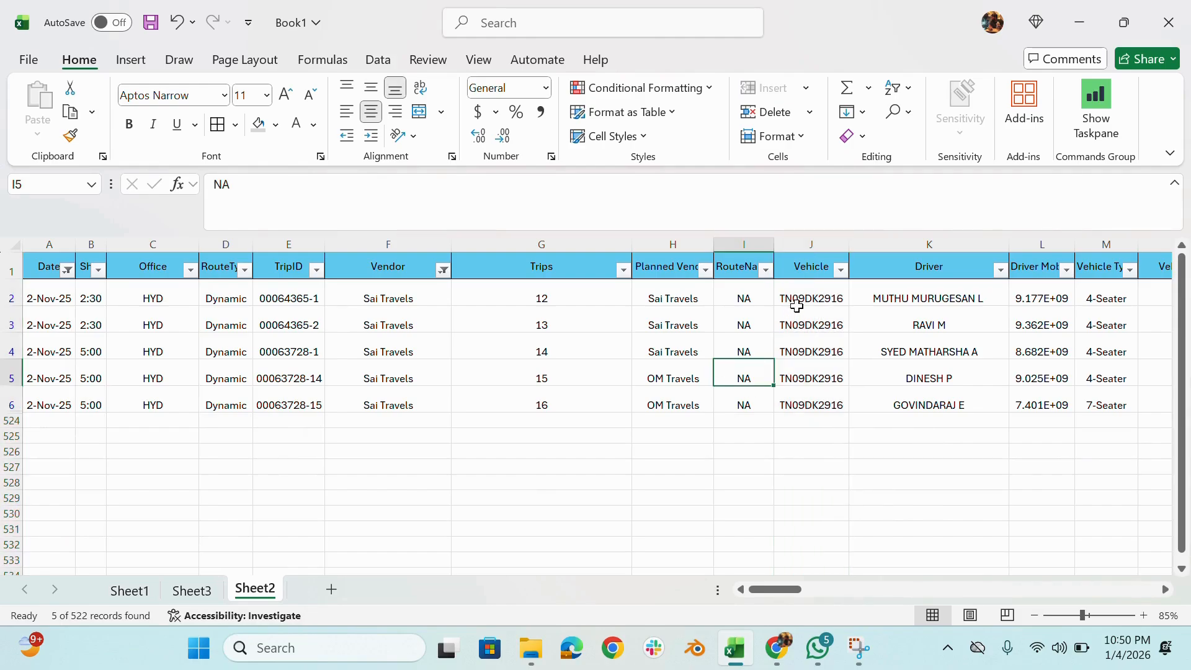
pyautogui.moveTo(807, 298); pyautogui.dragTo(811, 400)
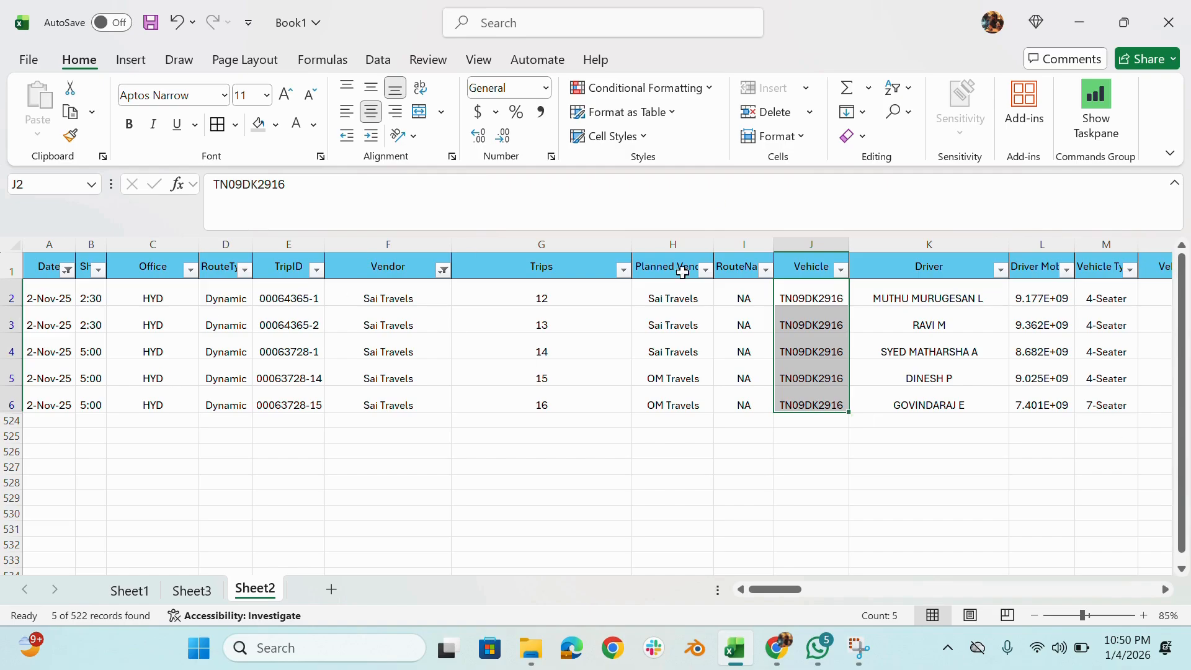
# Remove the filters from Sheet2 and look through the header row across its columns
pyautogui.click(558, 271)
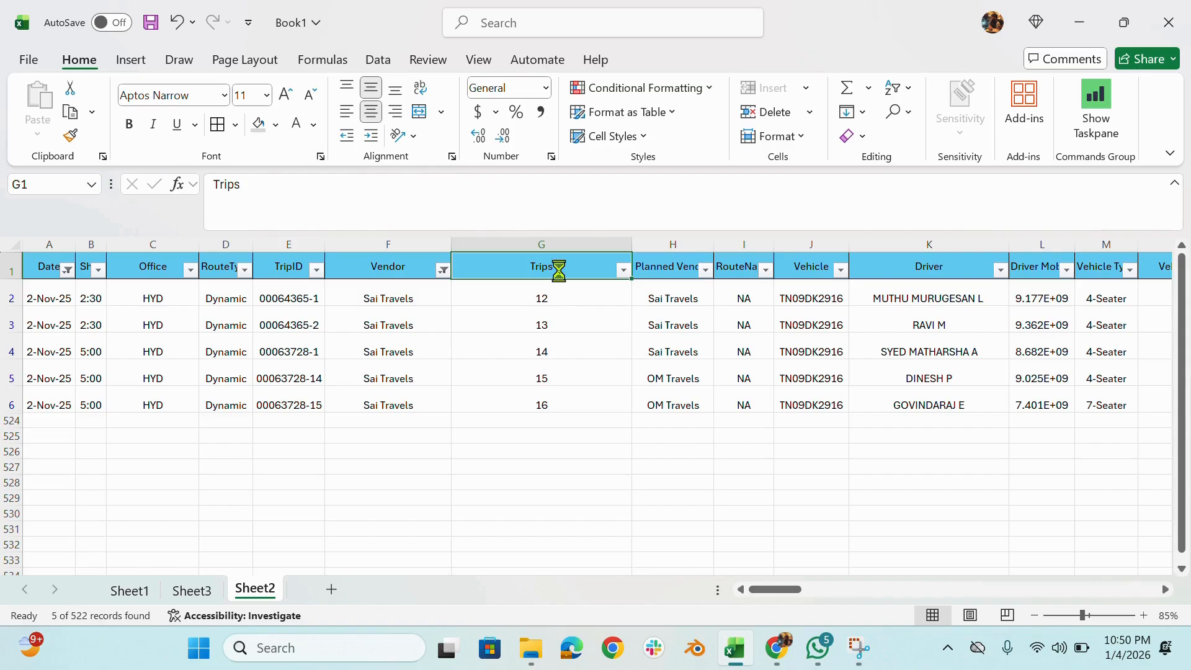
pyautogui.hotkey('ctrl', 'shift', 'l')
pyautogui.moveTo(32, 261); pyautogui.dragTo(1000, 266)
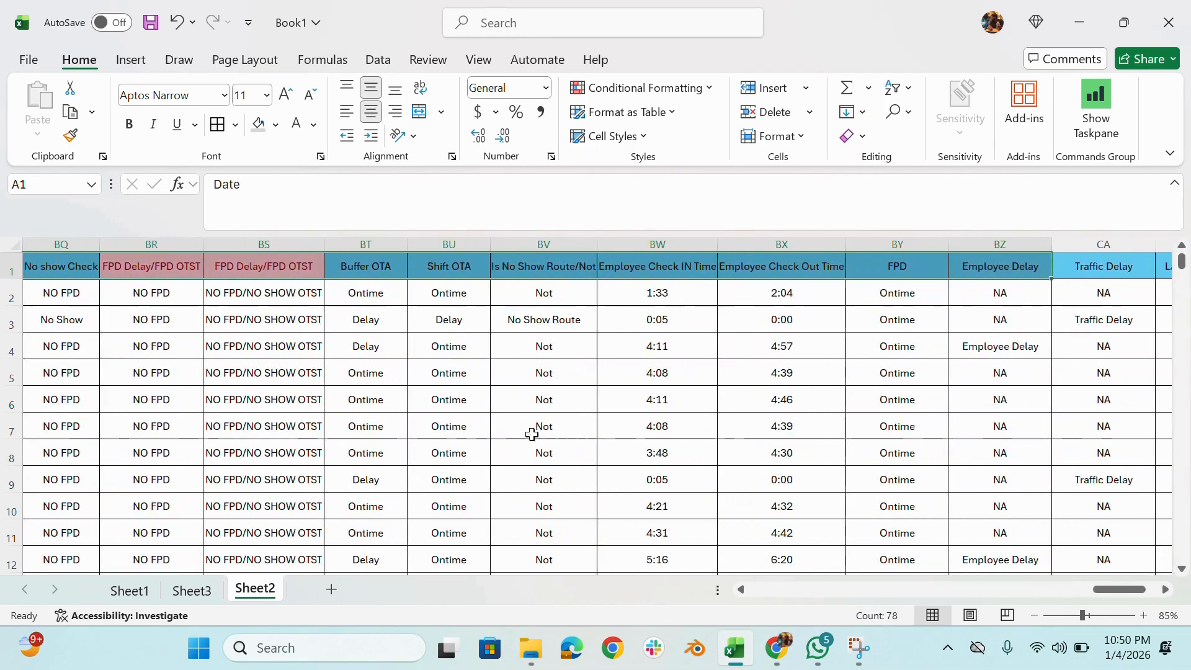
pyautogui.click(11, 271)
pyautogui.moveTo(1120, 592); pyautogui.dragTo(651, 628)
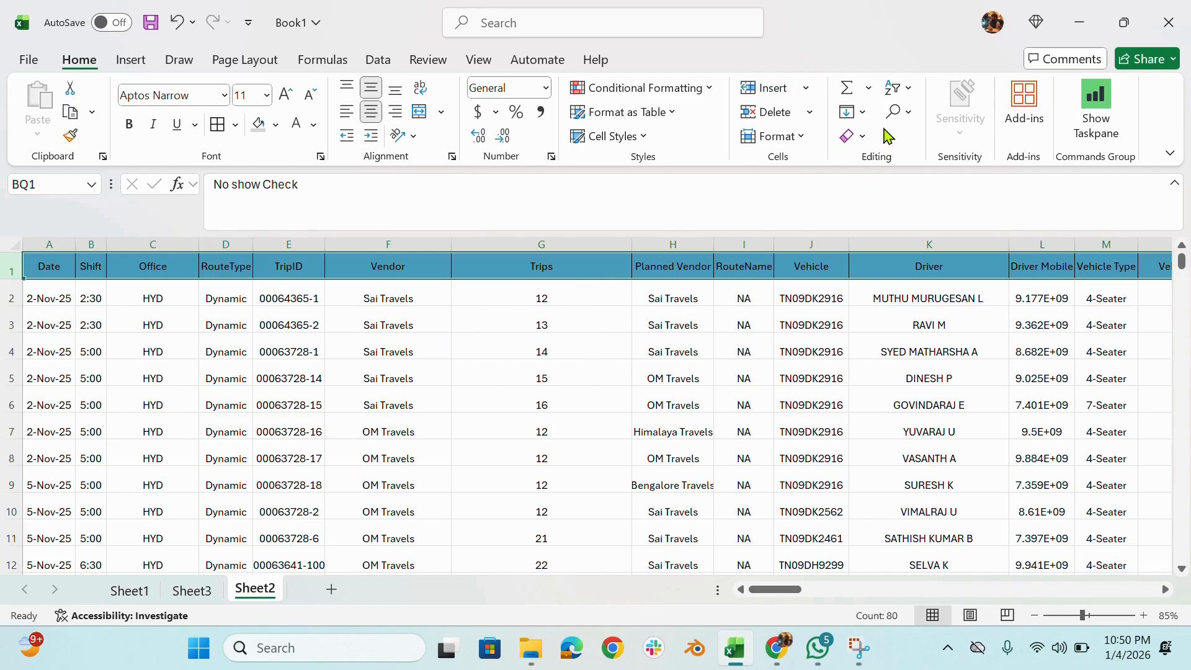
pyautogui.click(677, 342)
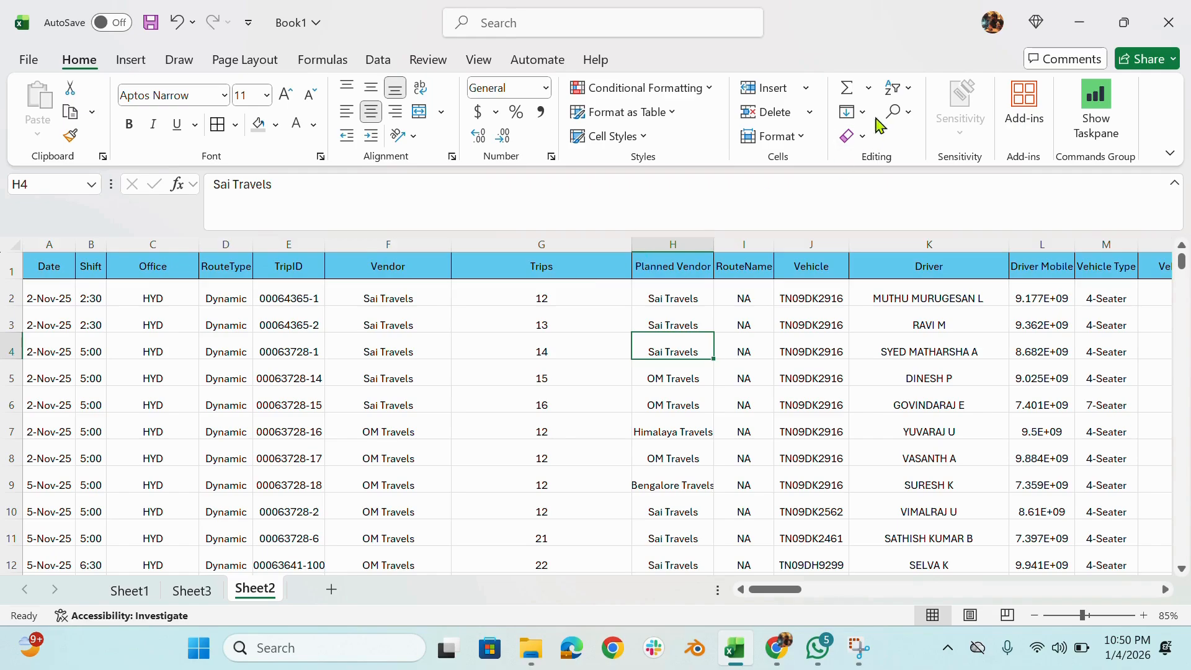
# Turn on filtering for the Sheet2 header row, switching it off and back on
pyautogui.click(896, 88)
pyautogui.click(923, 196)
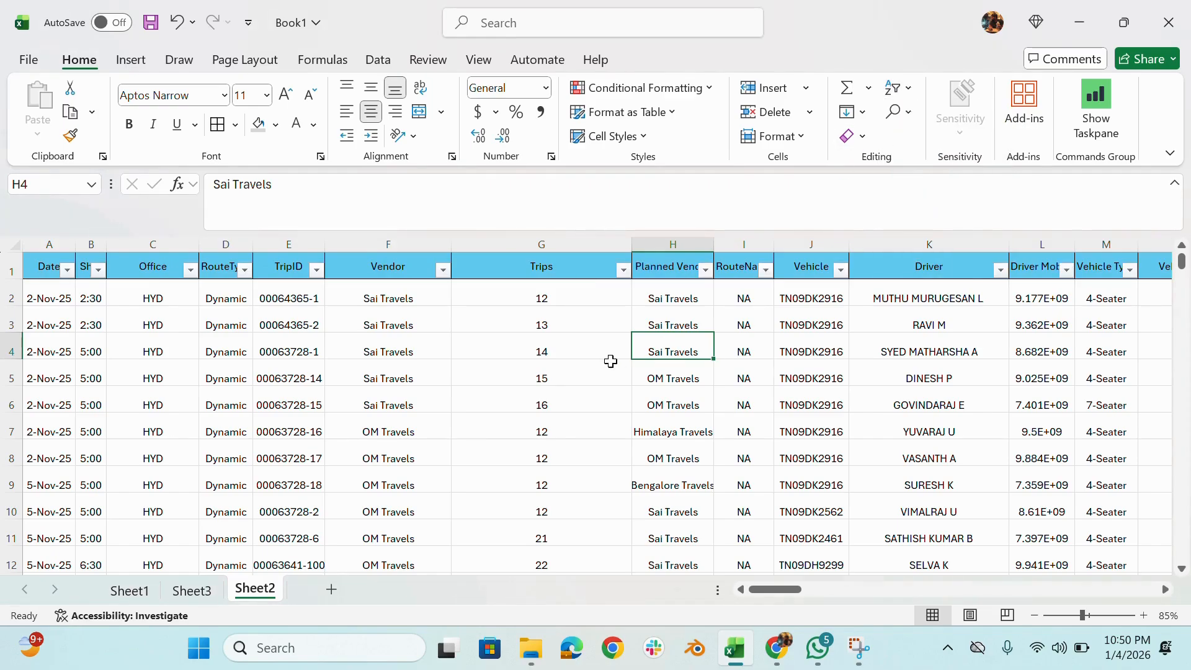
pyautogui.click(582, 366)
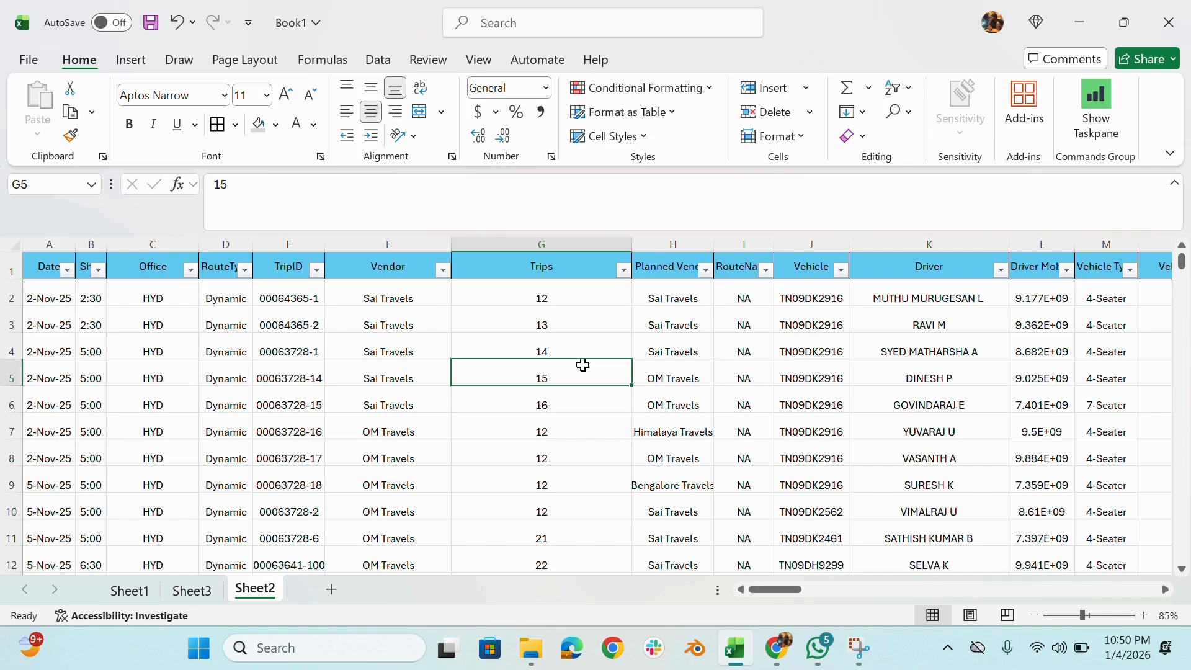
pyautogui.hotkey('ctrl', 'shift', 'l')
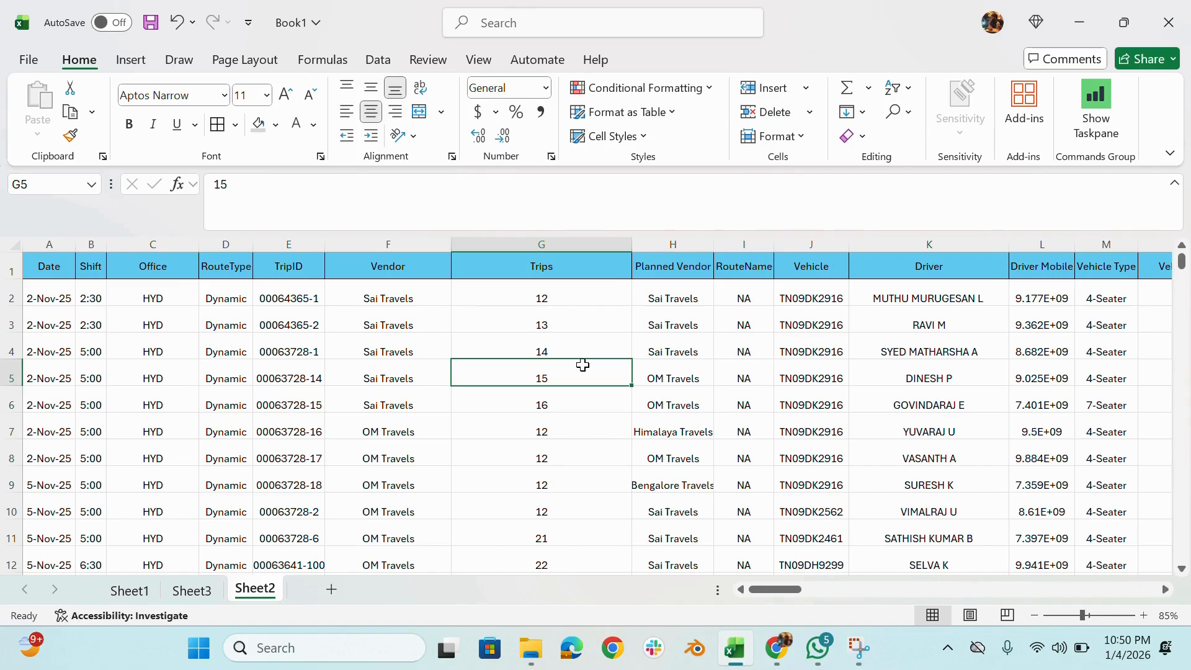
pyautogui.hotkey('ctrl', 'shift', 'l')
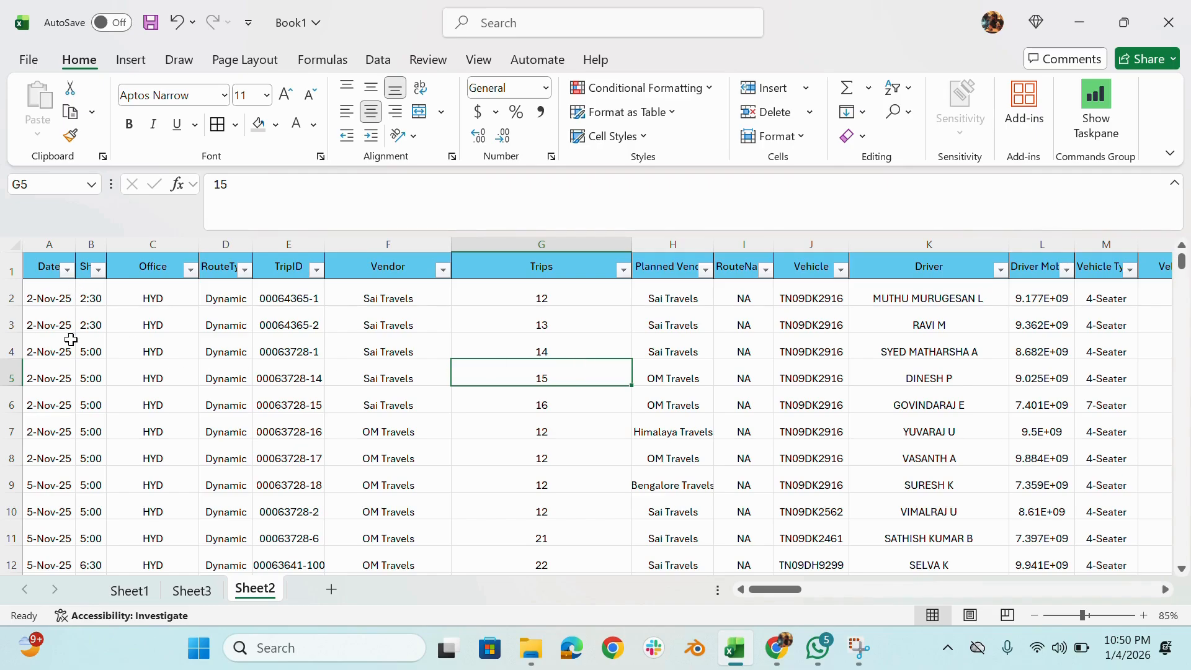
# Look through the Sheet2 rows and the filter values of the Date, Vendor and Vehicle columns without filtering anything
pyautogui.scroll(-20, 71, 373)
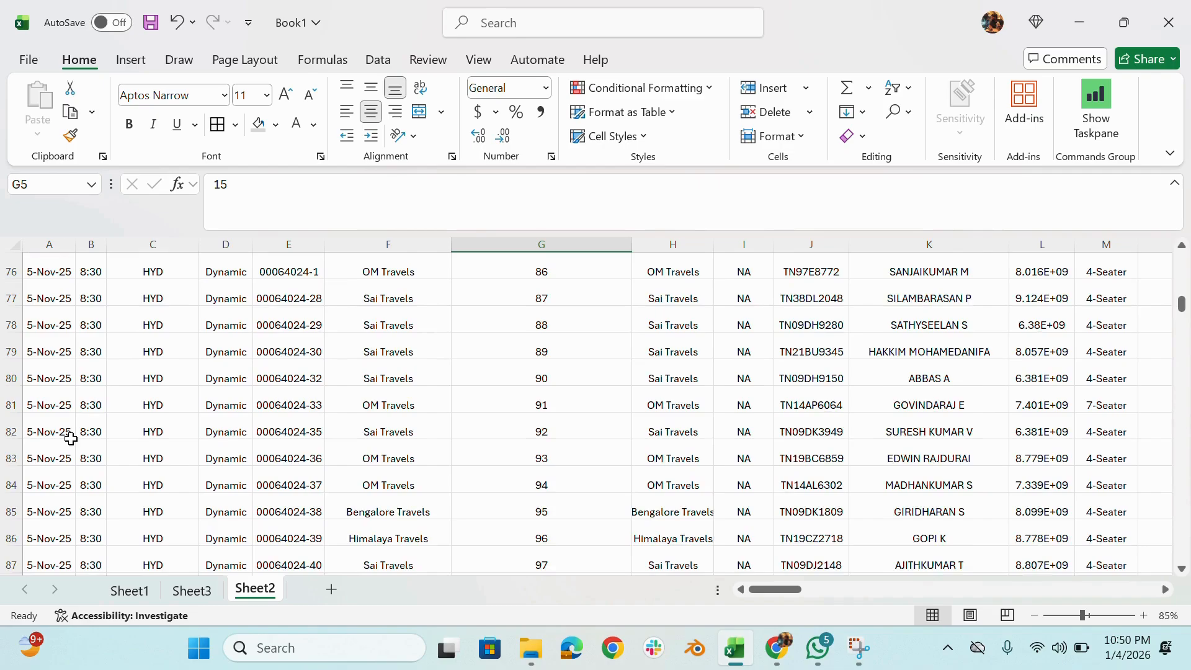
pyautogui.scroll(20, 70, 439)
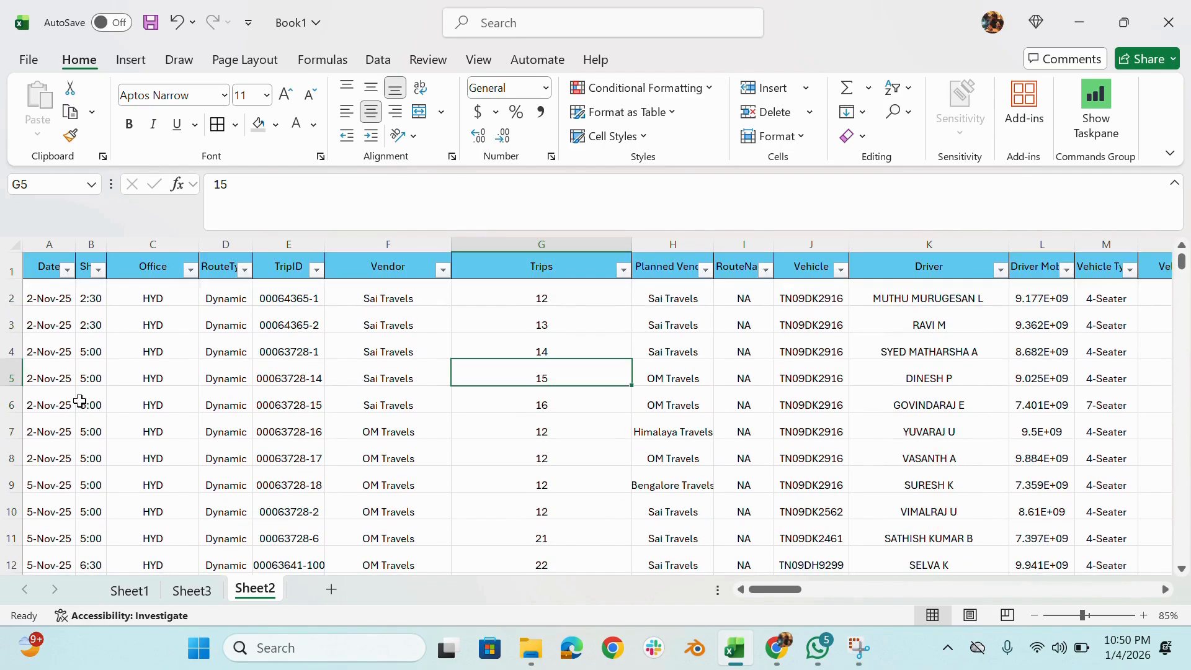
pyautogui.click(67, 270)
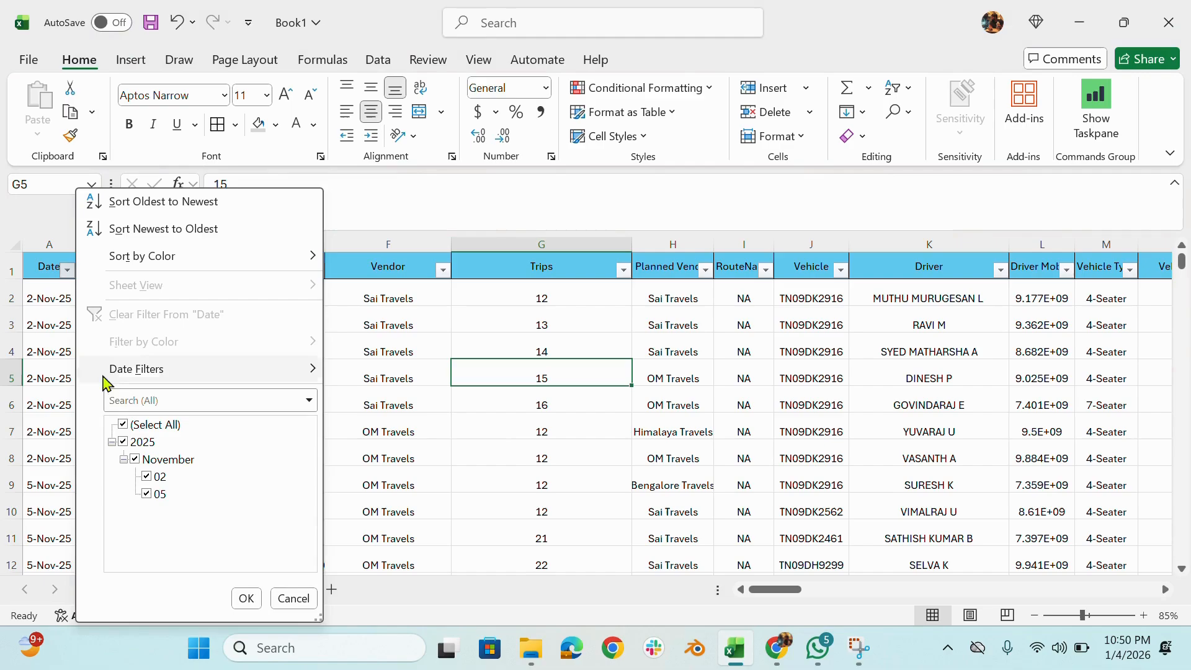
pyautogui.click(246, 597)
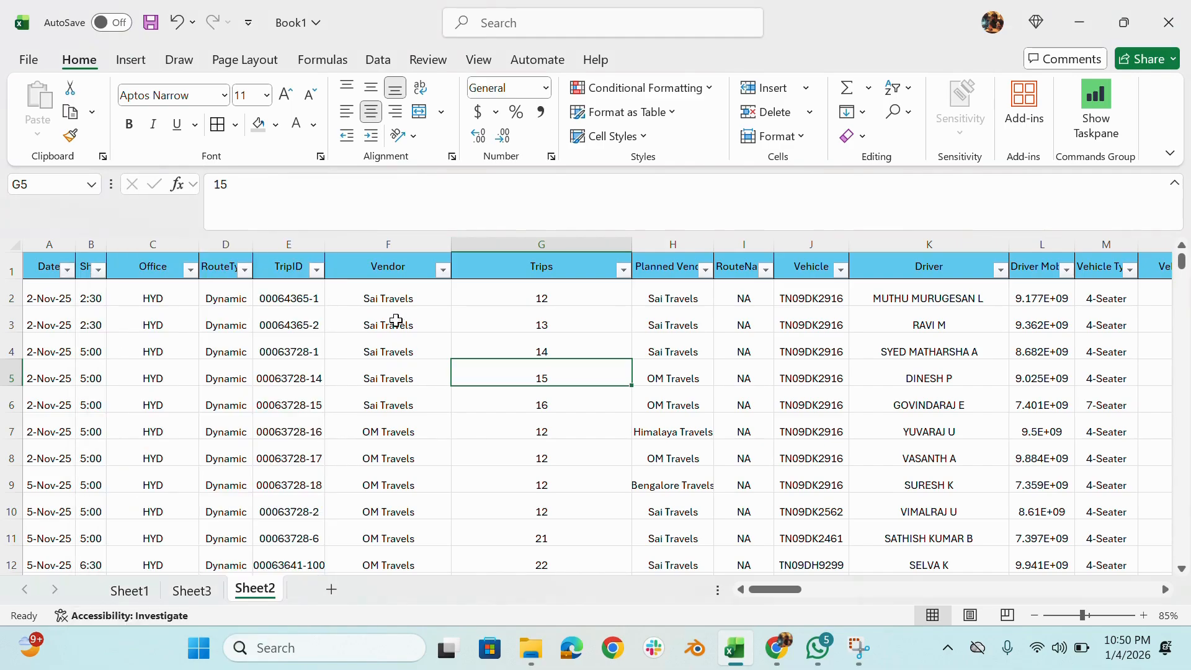
pyautogui.click(446, 272)
pyautogui.click(603, 442)
pyautogui.click(839, 268)
pyautogui.scroll(-4, 691, 487)
pyautogui.scroll(4, 694, 490)
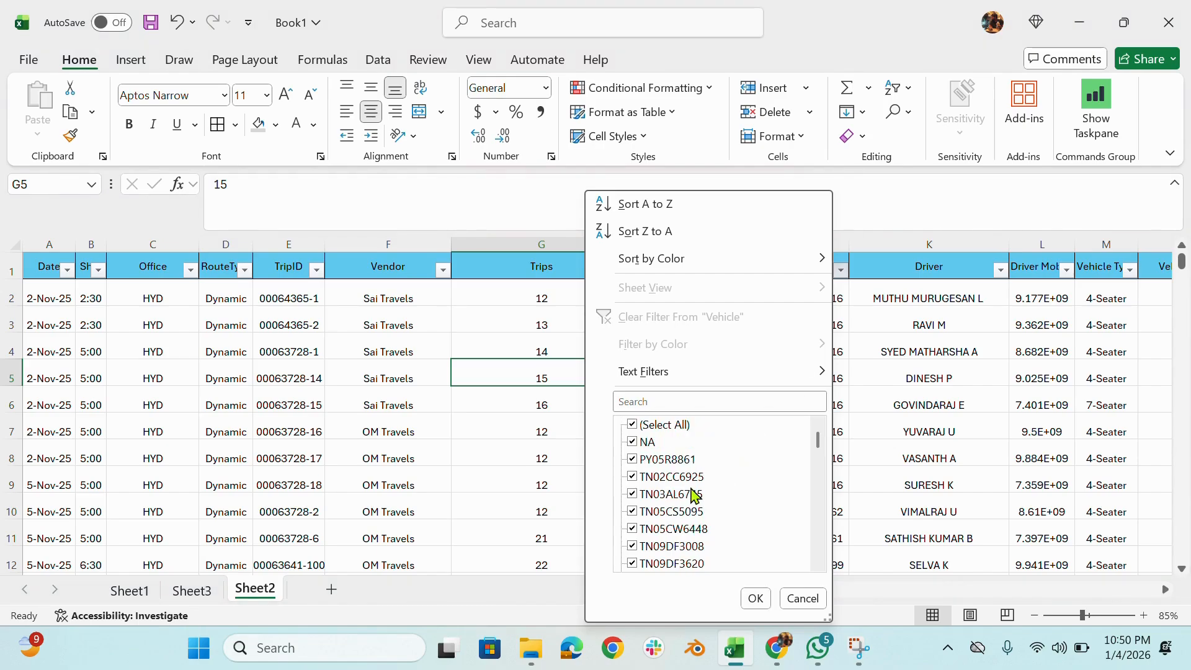
pyautogui.press('Escape')
# Return to Sheet3 and look over the count, countif and countifs headers
pyautogui.click(192, 590)
pyautogui.click(131, 590)
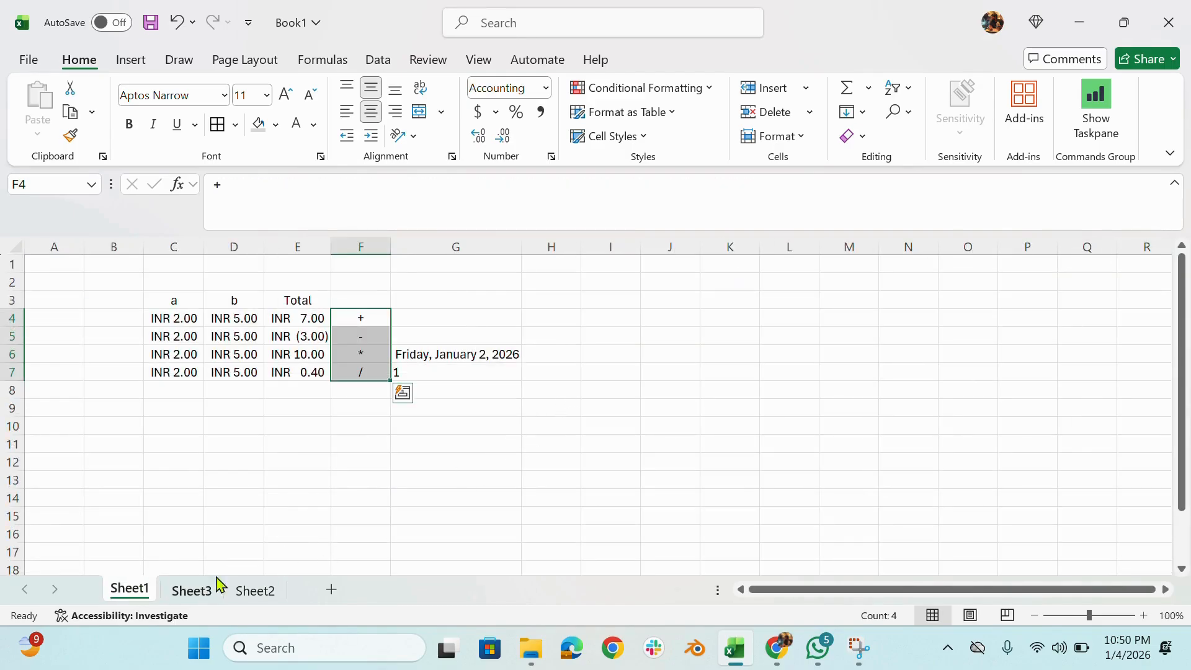
pyautogui.click(192, 590)
pyautogui.click(744, 453)
pyautogui.moveTo(949, 589); pyautogui.dragTo(884, 598)
pyautogui.click(781, 278)
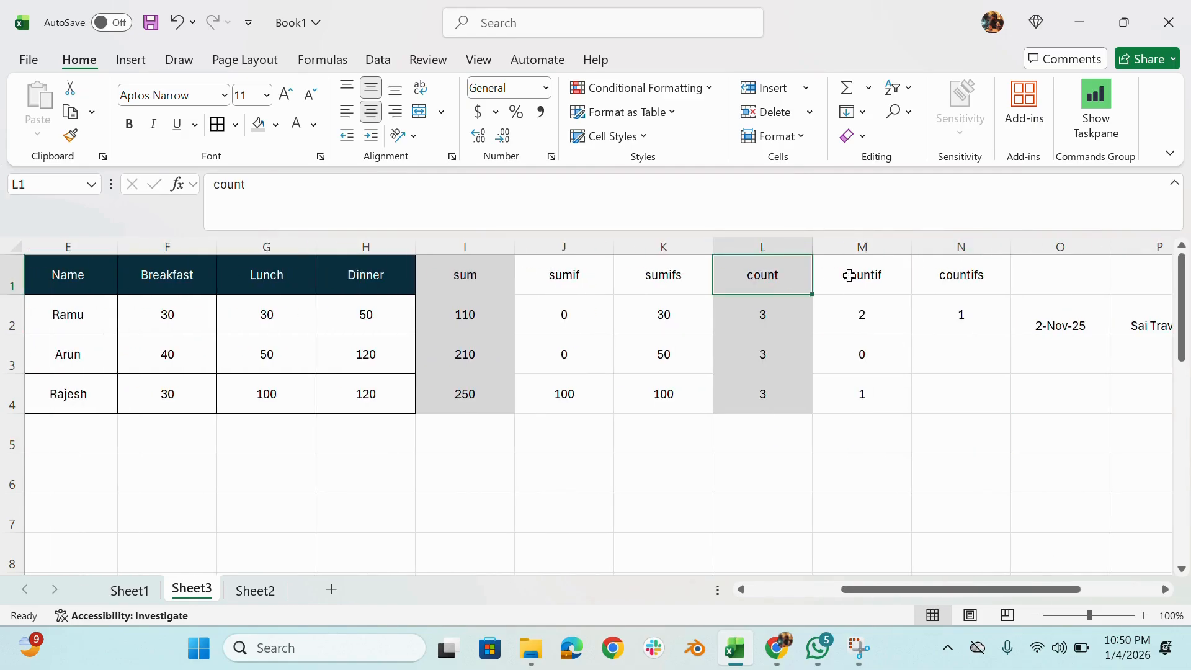
pyautogui.click(867, 276)
pyautogui.click(957, 277)
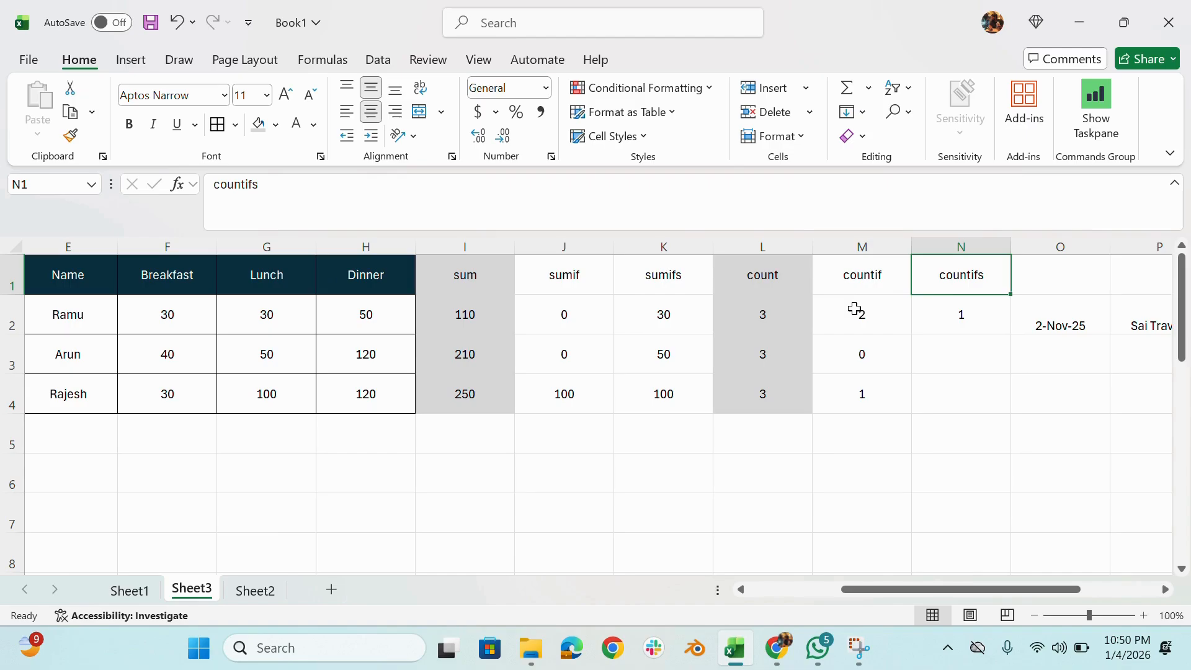
pyautogui.click(768, 274)
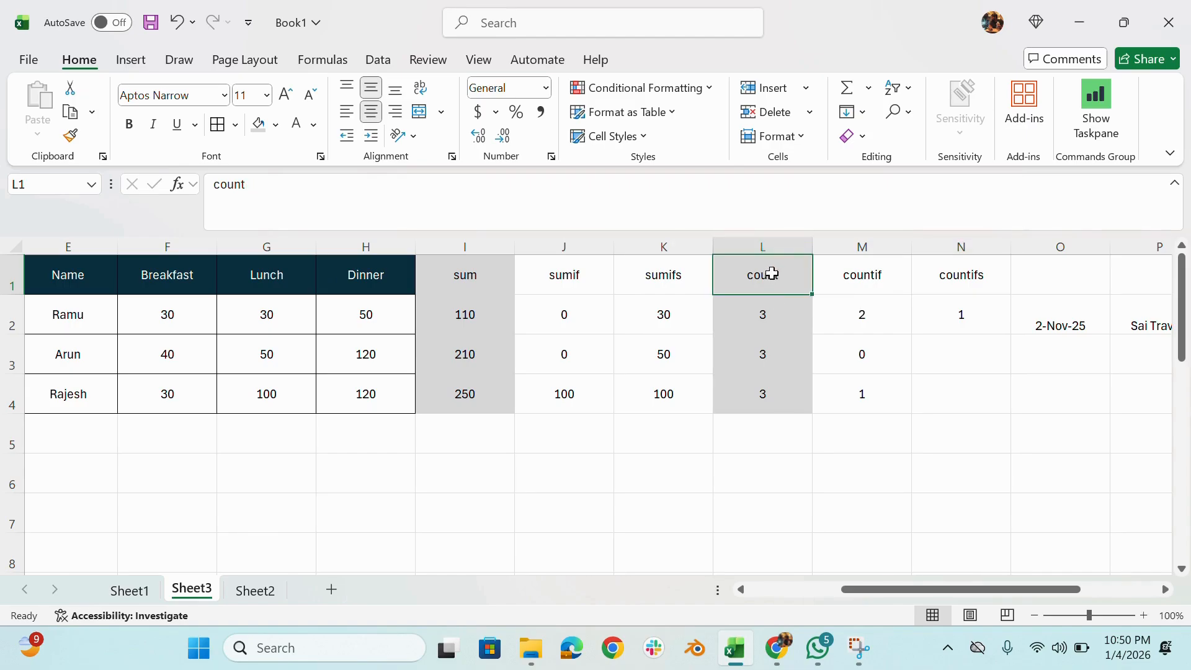
# Compare the meal values in F2:H2 with the count, countif and countifs formulas in L2, M2 and N2
pyautogui.click(165, 319)
pyautogui.moveTo(165, 319); pyautogui.dragTo(348, 316)
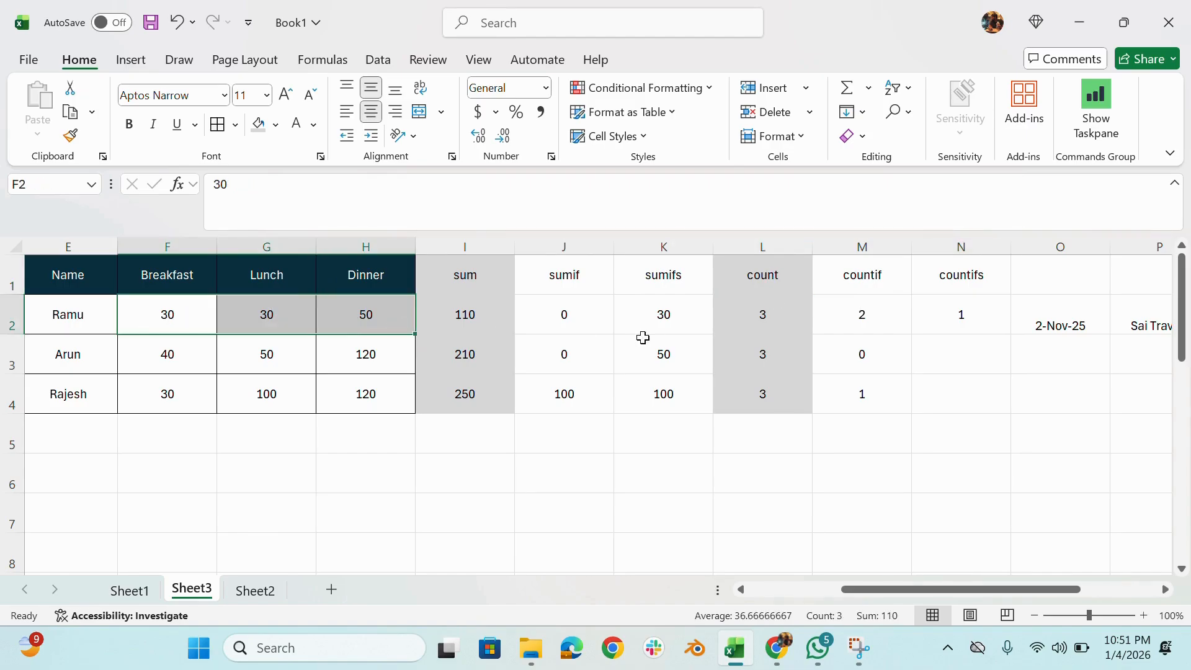
pyautogui.click(765, 316)
pyautogui.click(848, 282)
pyautogui.click(864, 310)
pyautogui.moveTo(177, 322); pyautogui.dragTo(346, 332)
pyautogui.click(969, 313)
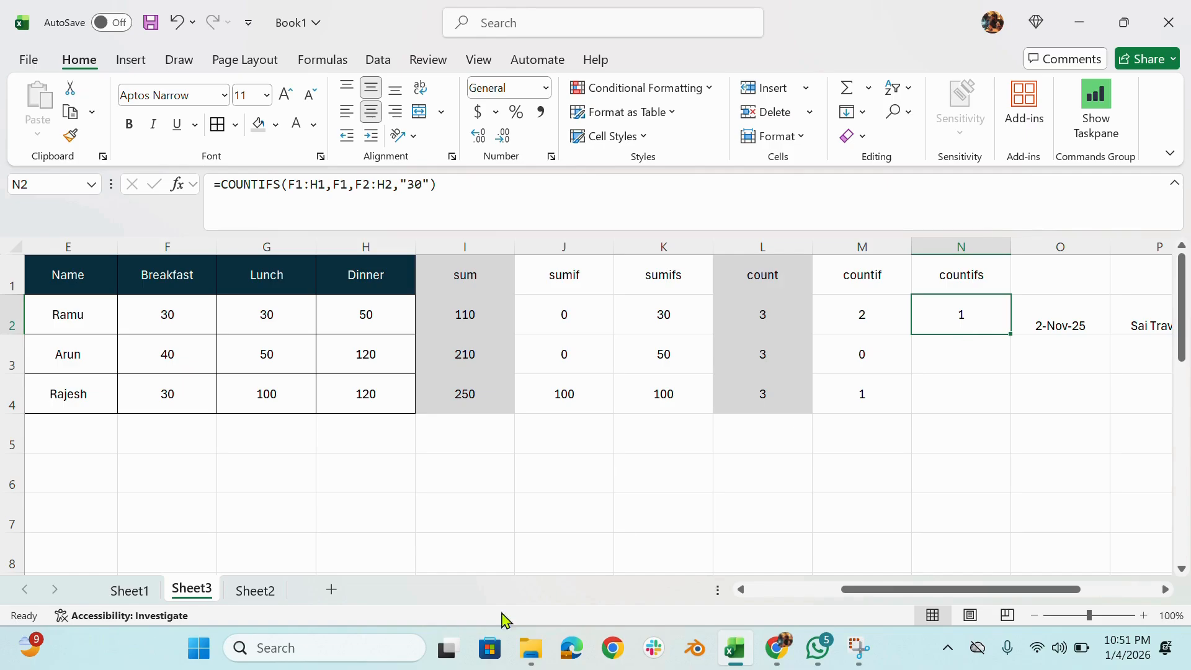
pyautogui.click(262, 595)
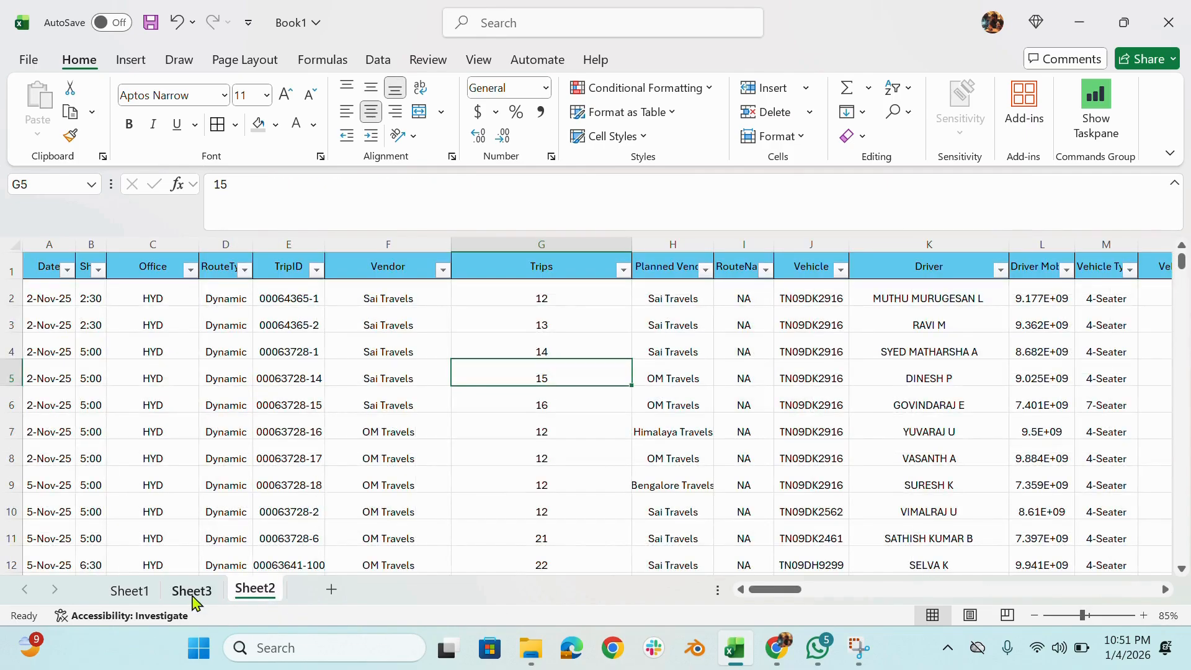
pyautogui.click(194, 593)
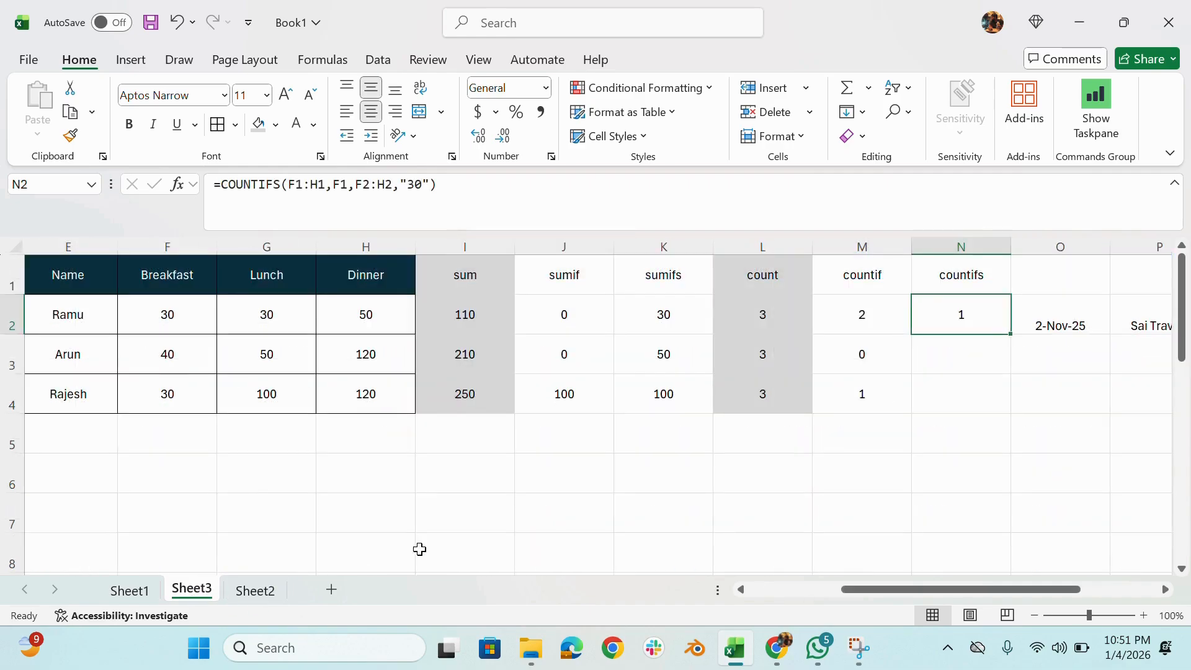
pyautogui.click(537, 41)
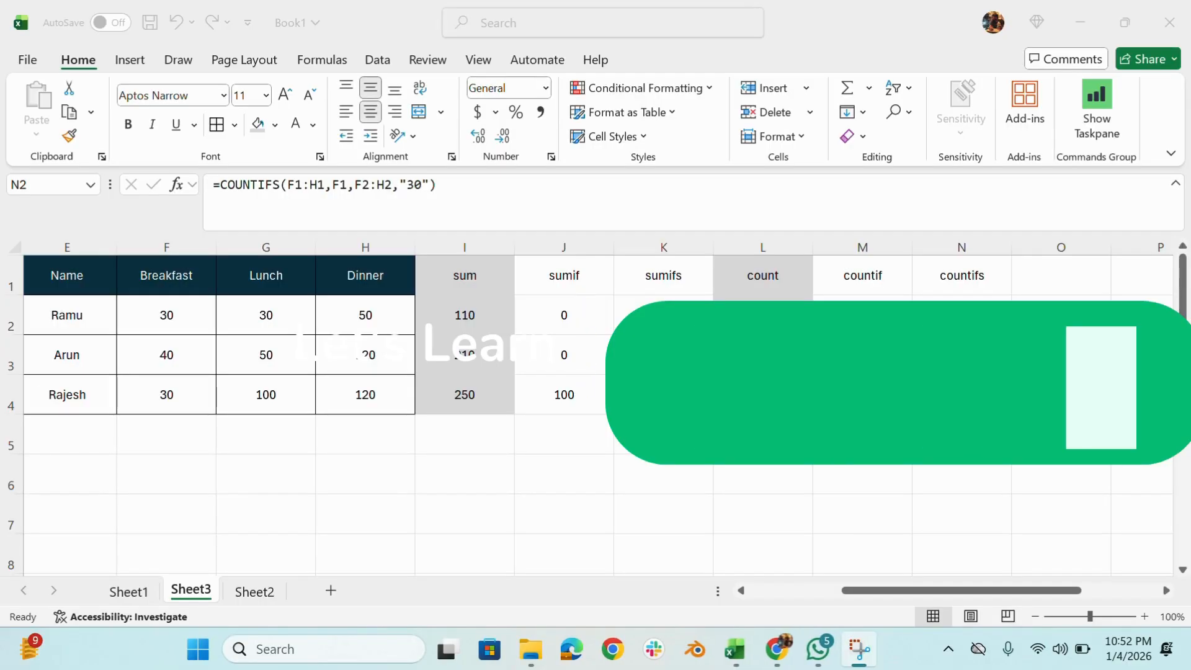
# Delete Sheet3 columns I through Q with the sum and count examples, and the leftover column beside Dinner
pyautogui.click(880, 327)
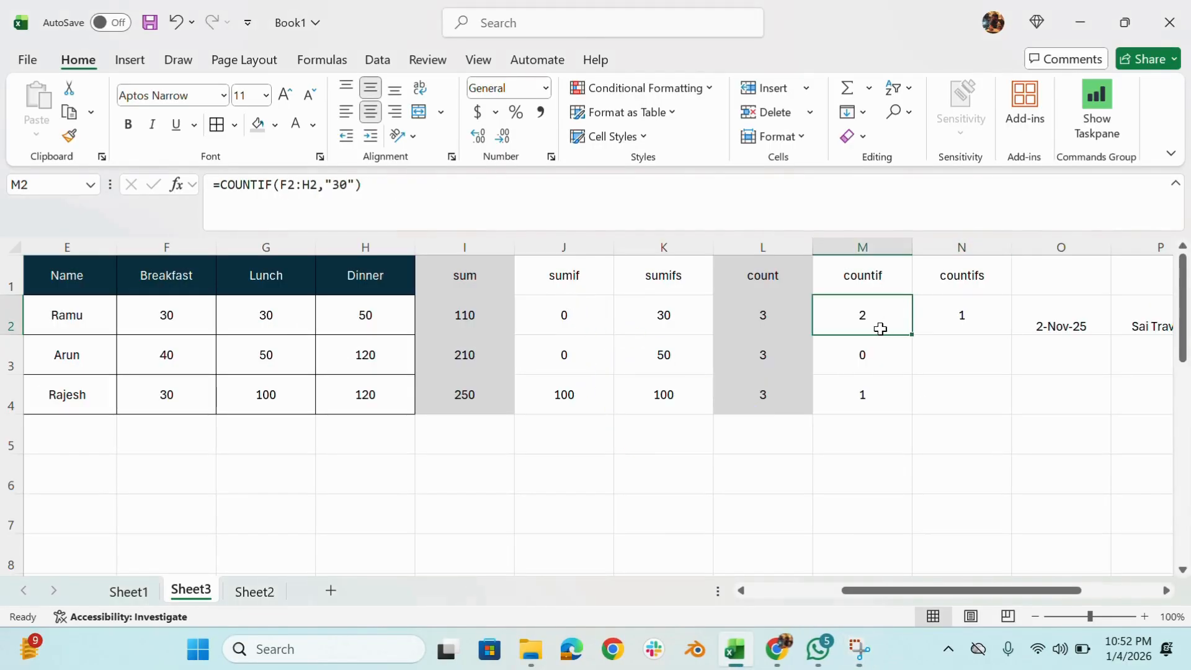
pyautogui.click(930, 438)
pyautogui.click(590, 432)
pyautogui.click(537, 247)
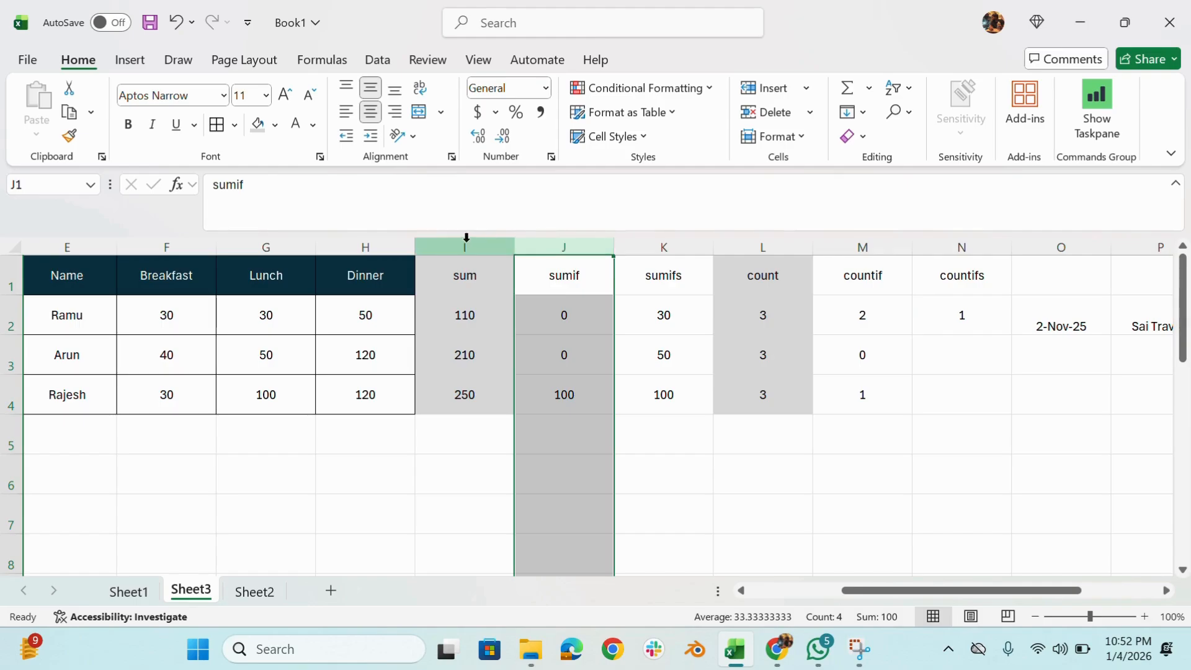
pyautogui.moveTo(465, 246); pyautogui.dragTo(1029, 245)
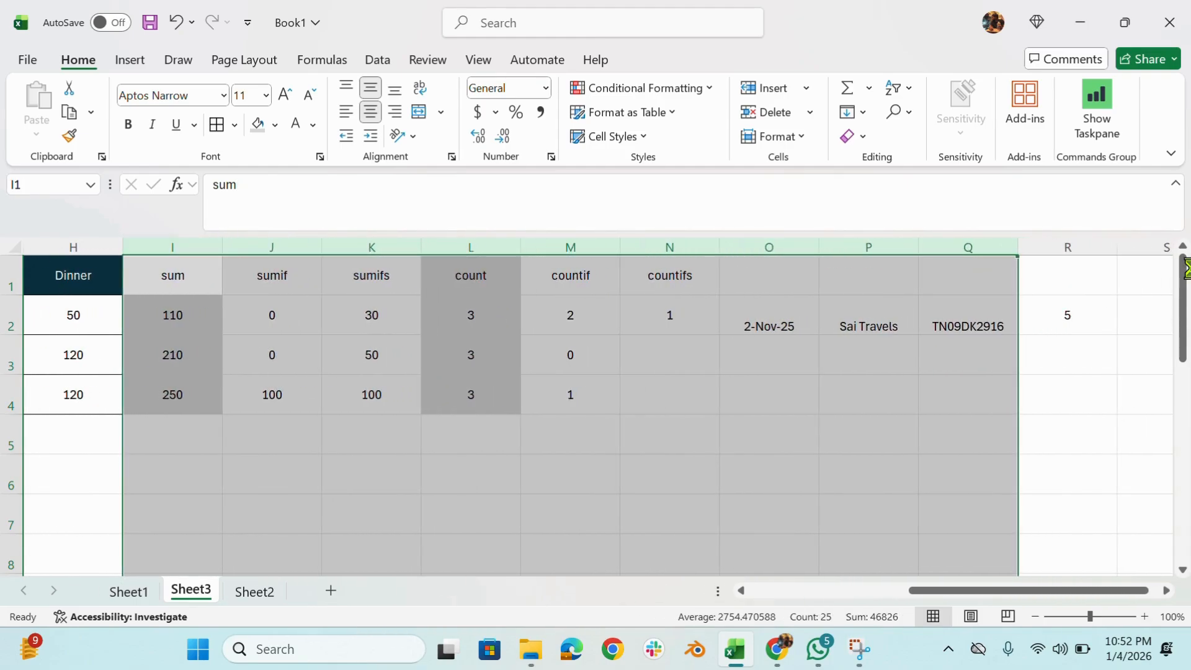
pyautogui.press('Delete')
pyautogui.click(614, 428)
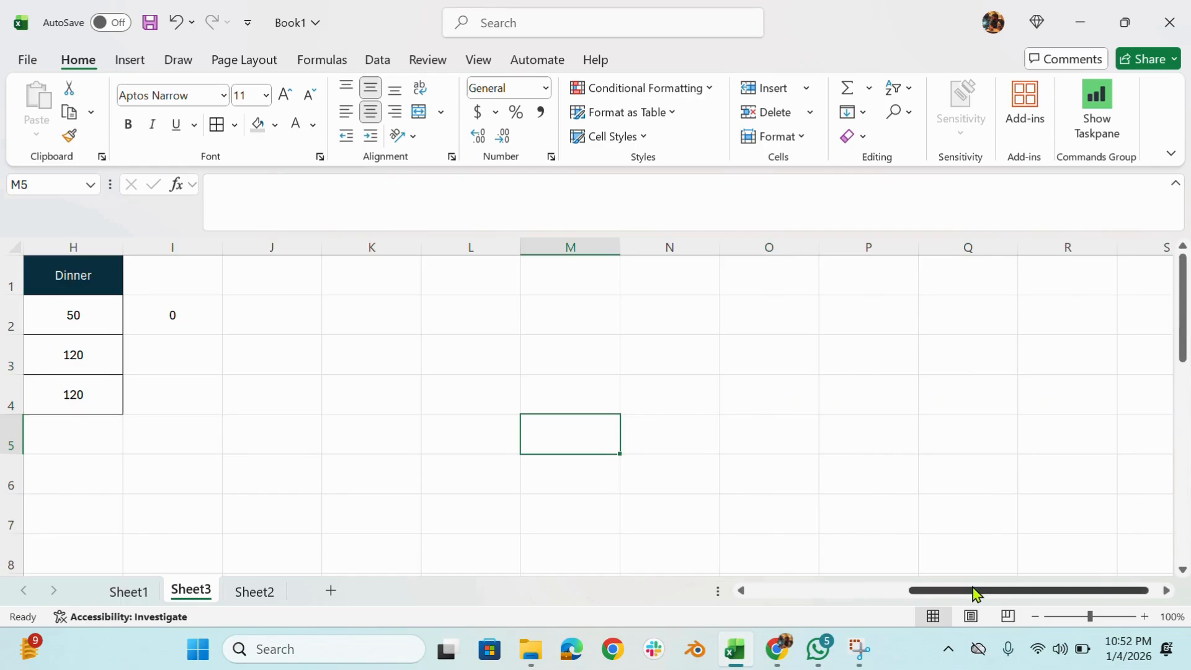
pyautogui.moveTo(977, 593); pyautogui.dragTo(817, 594)
pyautogui.click(875, 253)
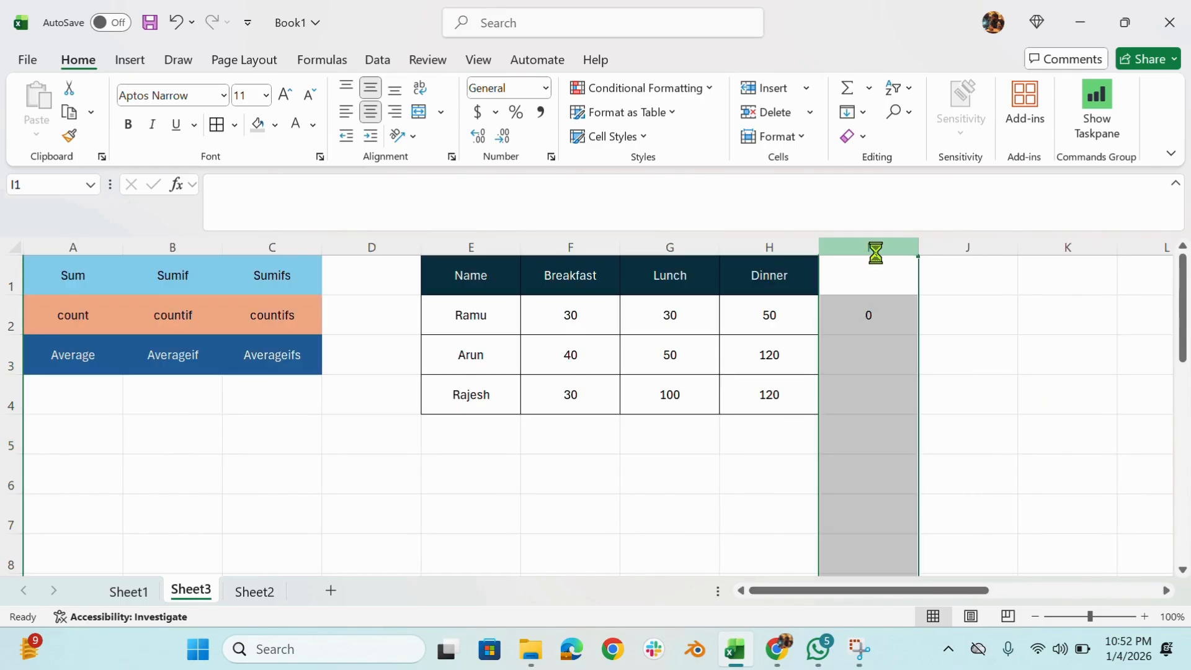
pyautogui.click(889, 313)
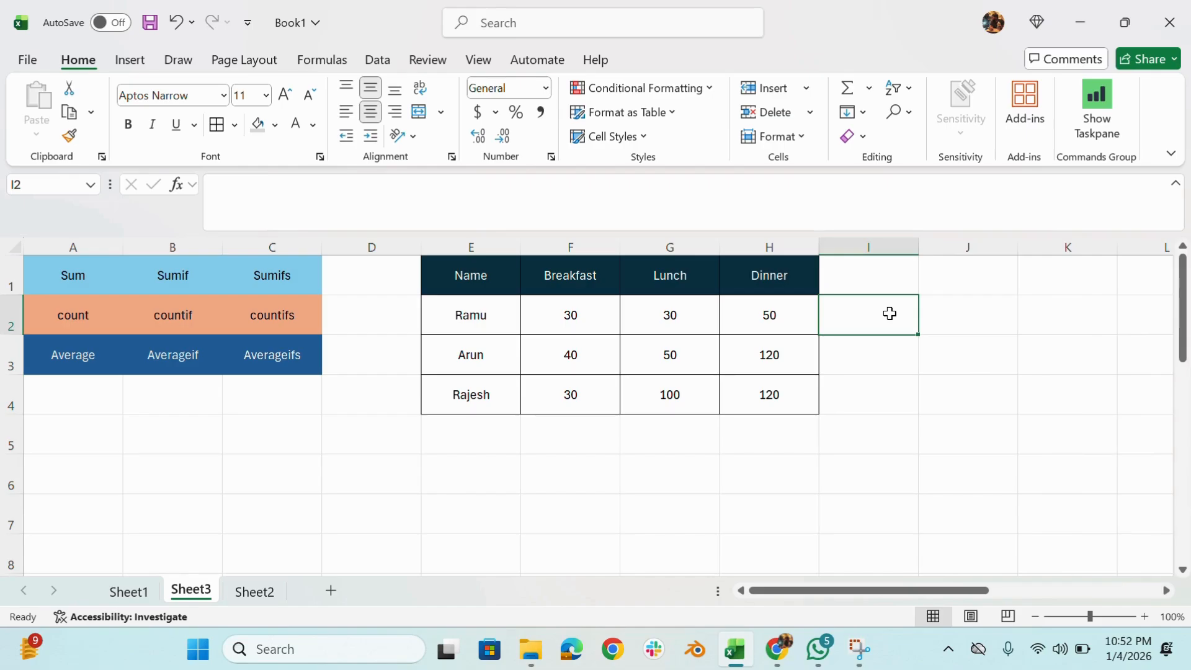
# Remove the fill colour from the Sum and count function labels in A1:C2
pyautogui.moveTo(67, 277); pyautogui.dragTo(310, 282)
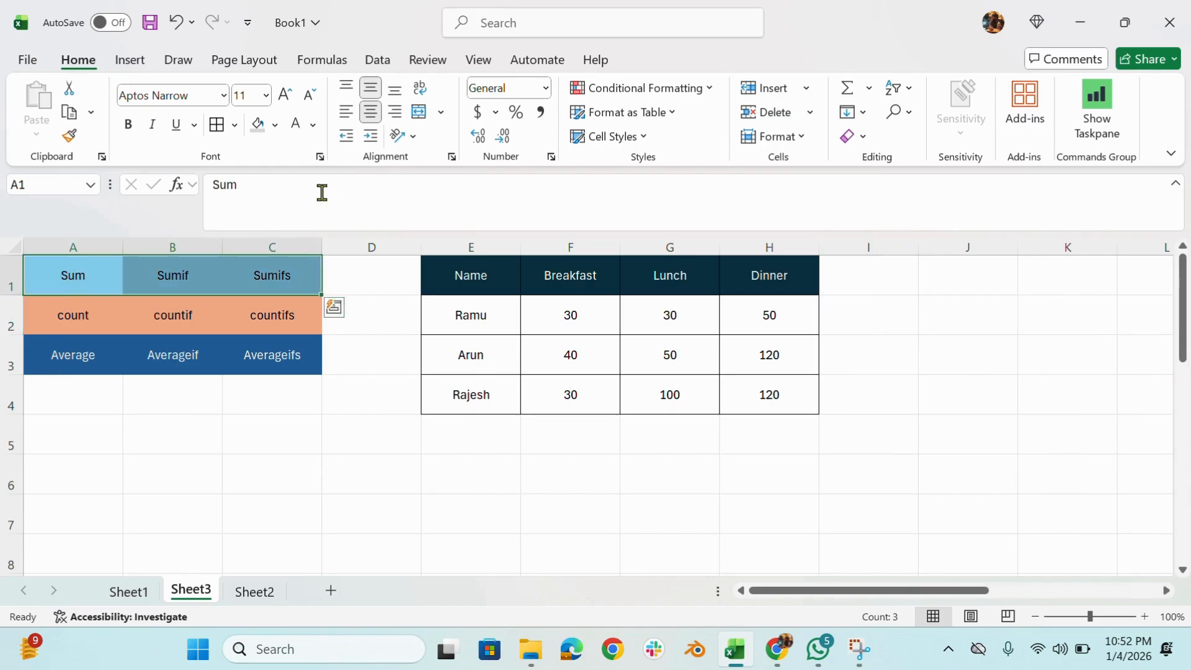
pyautogui.click(275, 124)
pyautogui.click(266, 186)
pyautogui.click(43, 312)
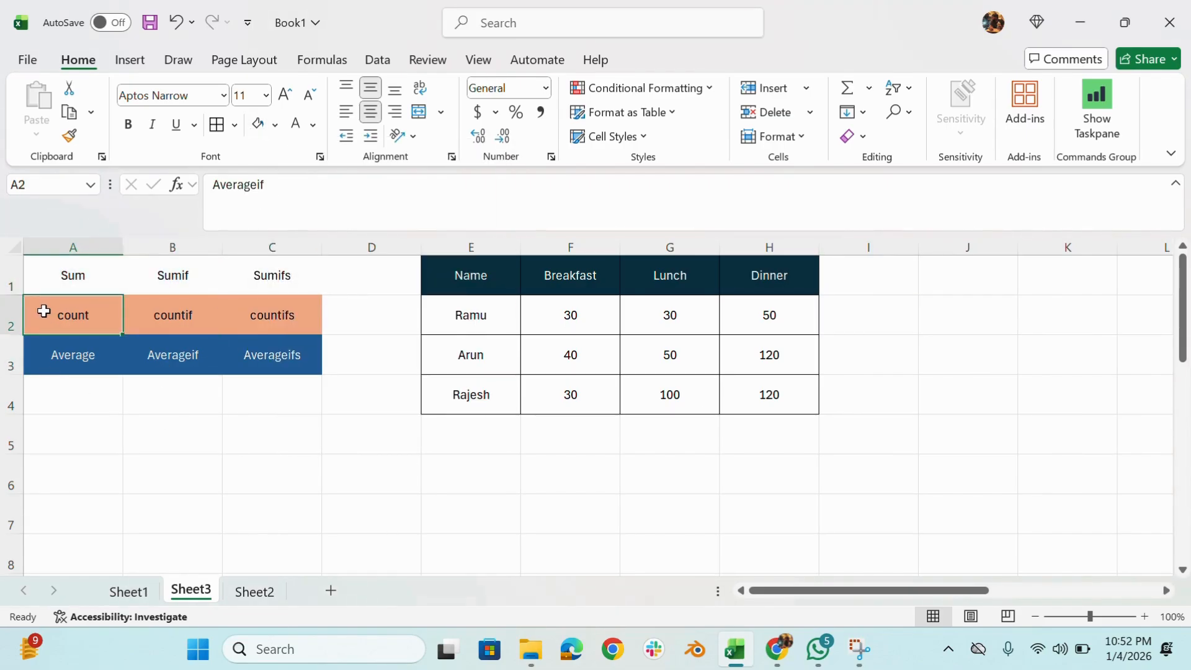
pyautogui.moveTo(44, 311); pyautogui.dragTo(297, 308)
pyautogui.click(275, 124)
pyautogui.click(260, 184)
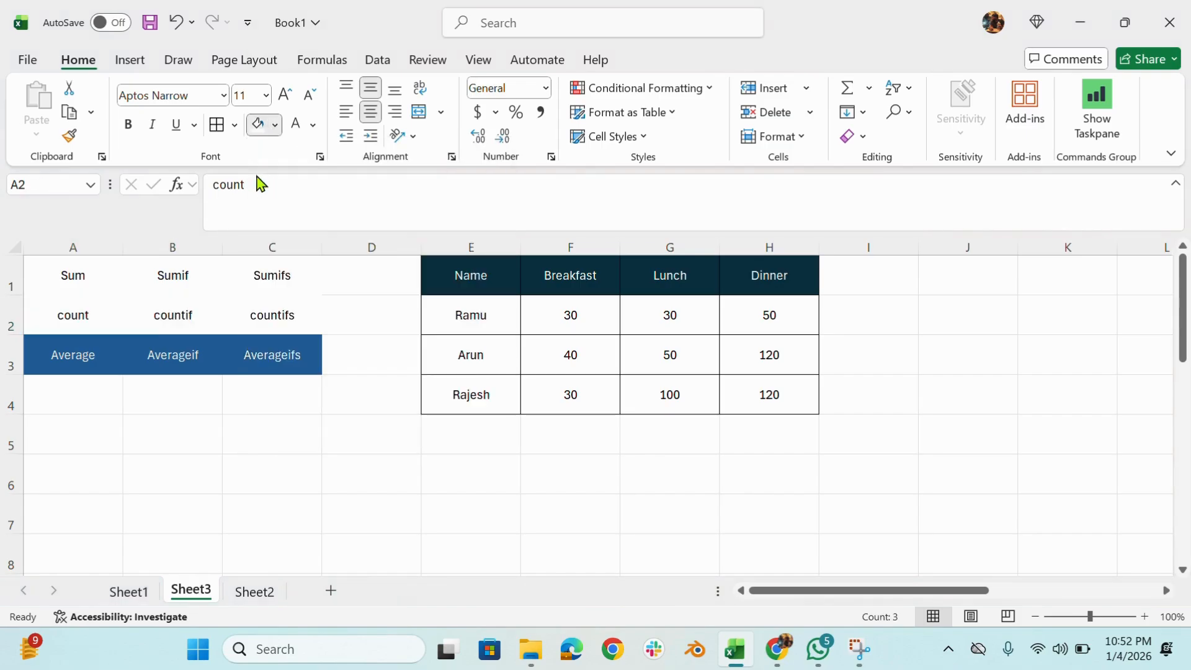
# Copy the Average, Averageif and Averageifs labels from A3:C3 into the header row starting at I1
pyautogui.moveTo(114, 372); pyautogui.dragTo(285, 360)
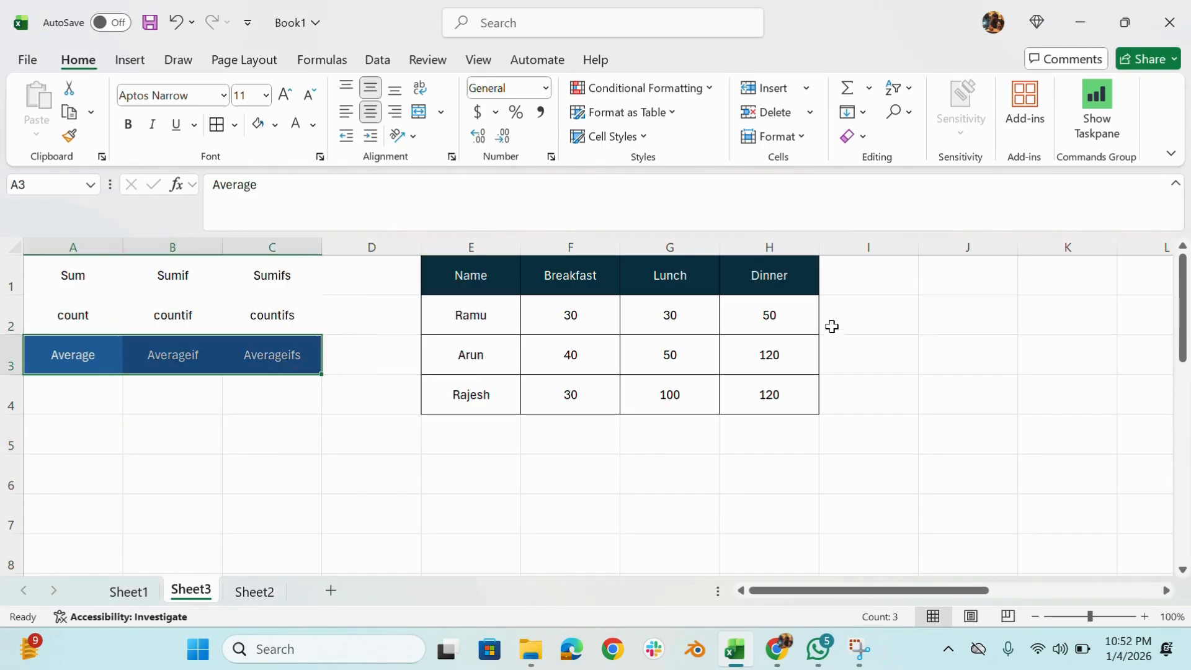
pyautogui.click(855, 281)
pyautogui.moveTo(85, 362); pyautogui.dragTo(265, 361)
pyautogui.hotkey('ctrl', 'c')
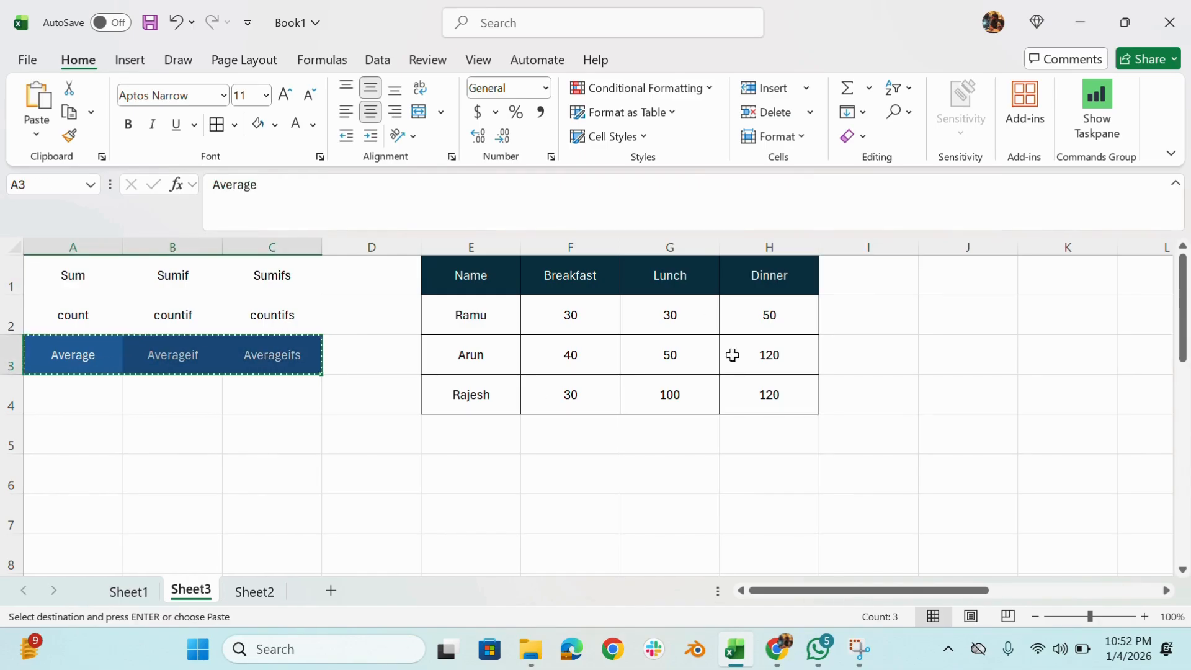
pyautogui.click(892, 272)
pyautogui.hotkey('ctrl', 'v')
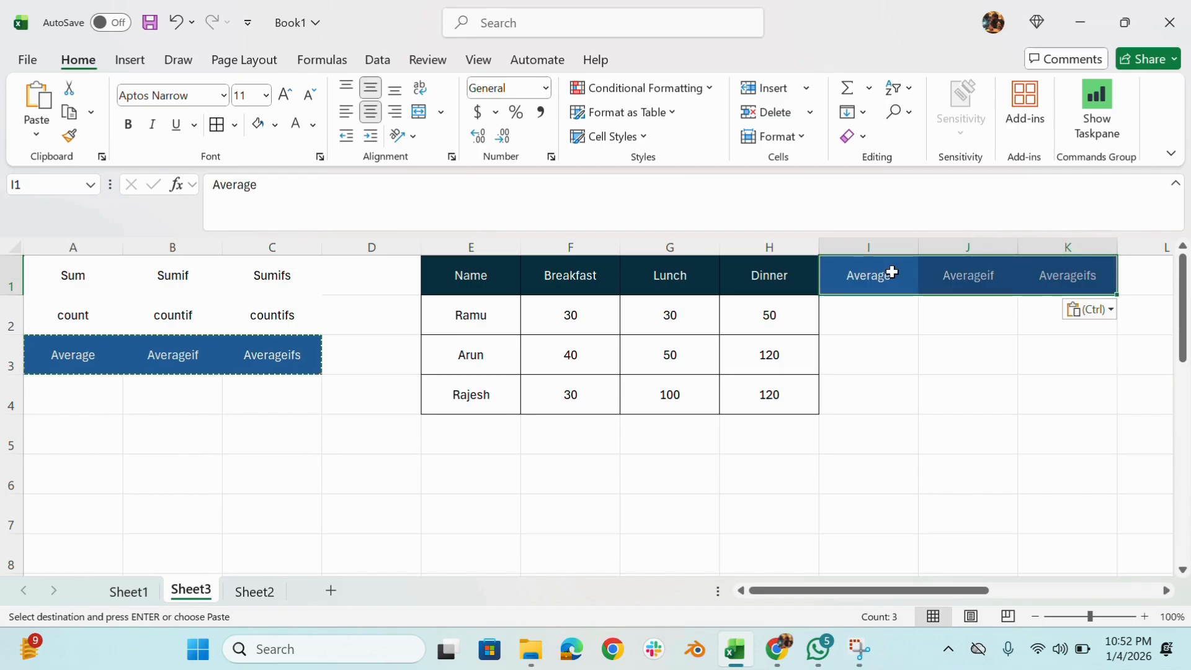
# Check the average of the meal values in F2:H2, then enter =AVERAGE(F2:H2) in cell I2
pyautogui.click(886, 322)
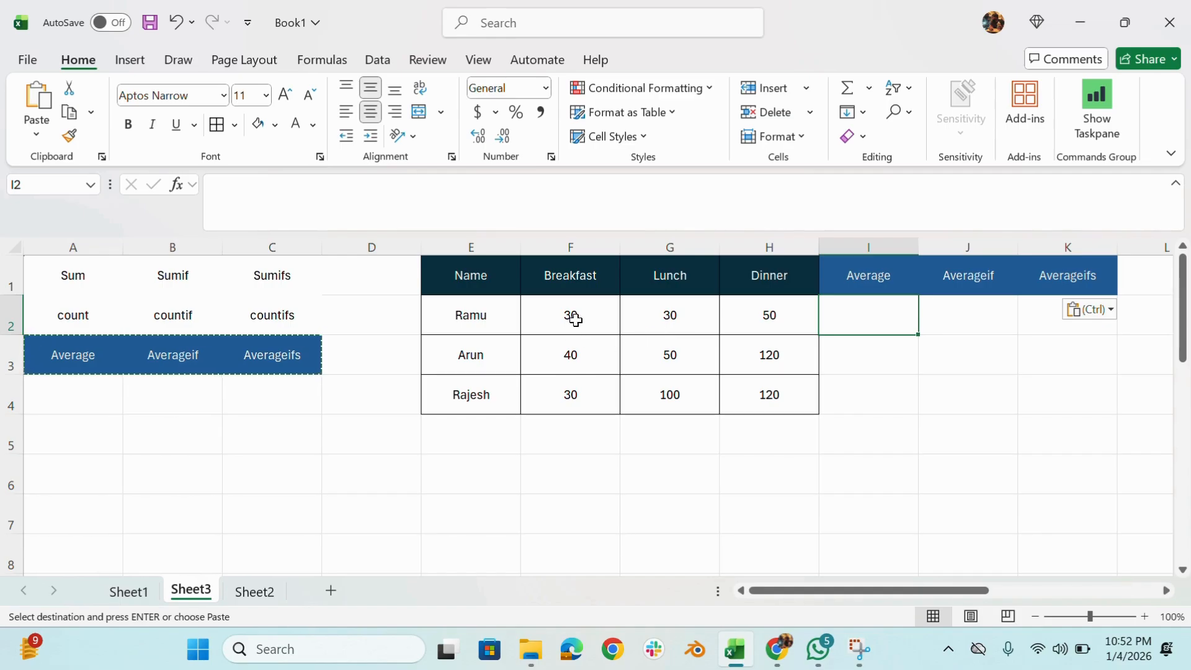
pyautogui.moveTo(576, 319); pyautogui.dragTo(767, 329)
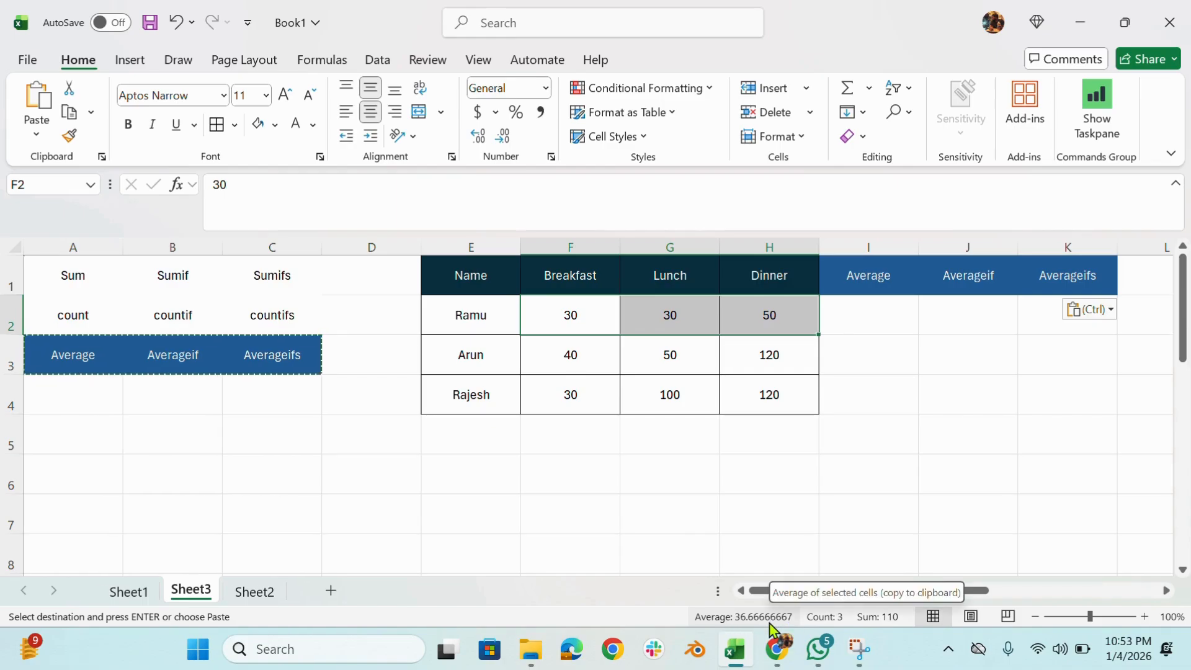
pyautogui.click(869, 314)
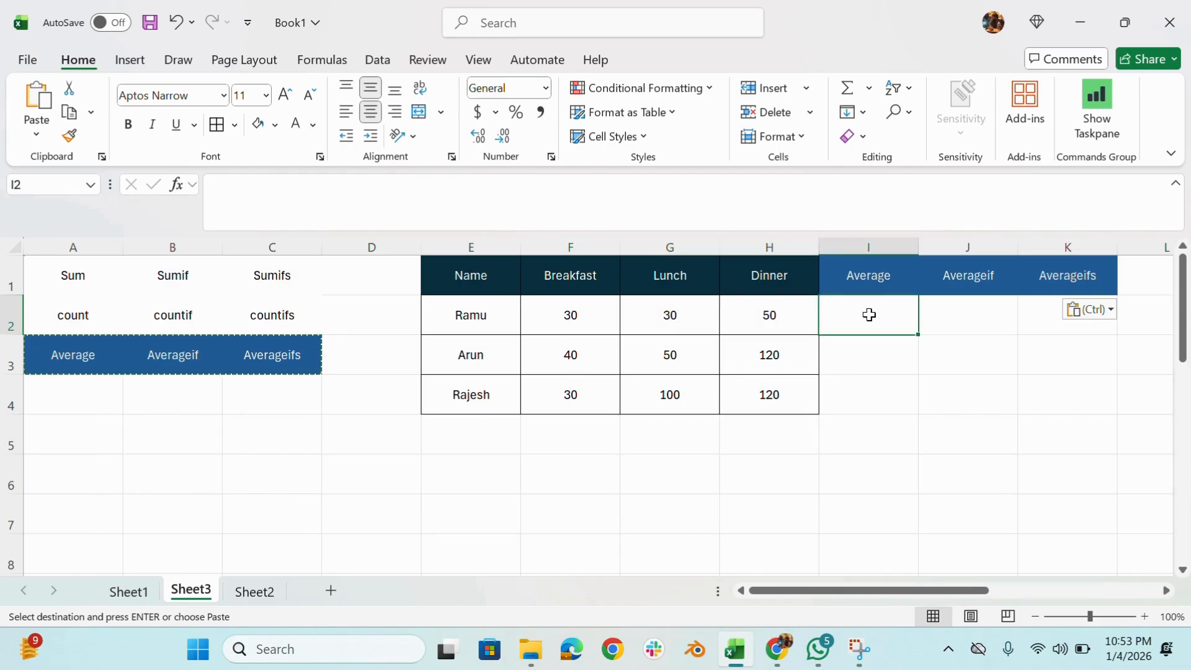
pyautogui.write('=')
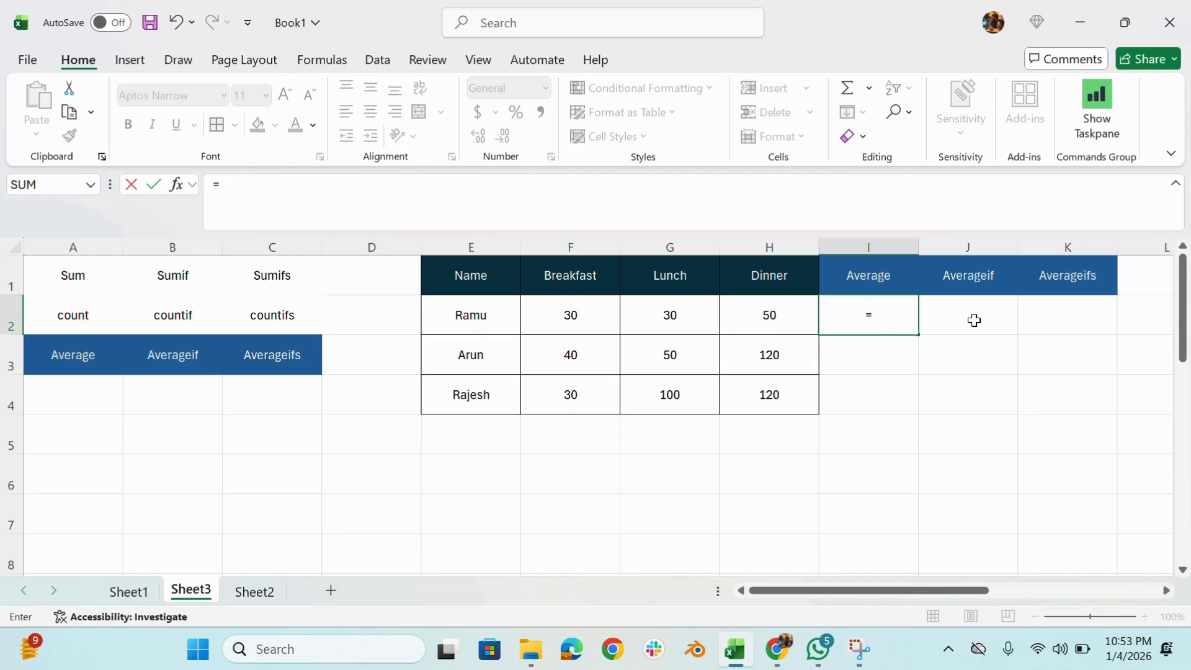
pyautogui.write('AV')
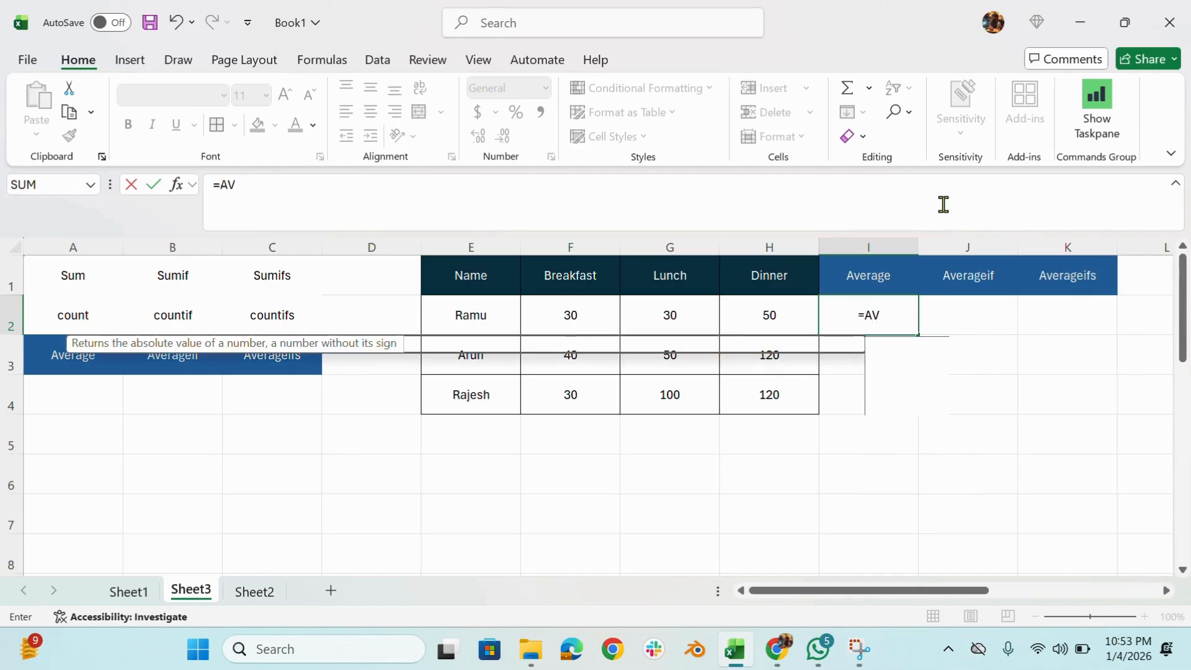
pyautogui.write('ERA')
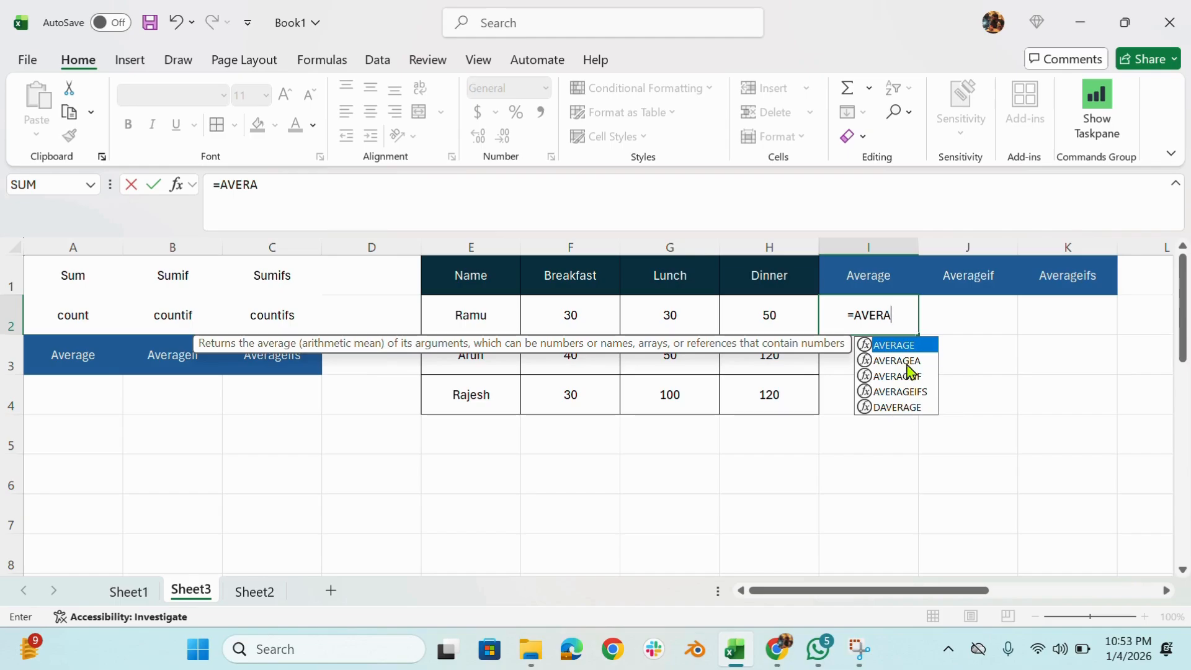
pyautogui.doubleClick(888, 349)
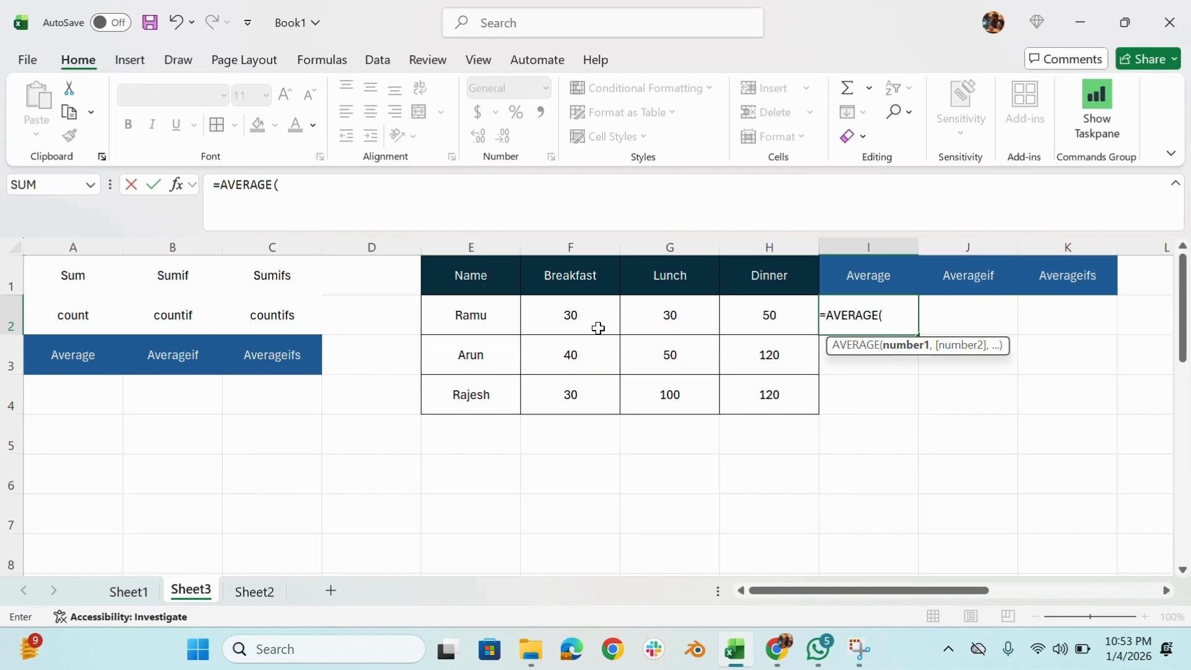
pyautogui.moveTo(573, 321); pyautogui.dragTo(749, 322)
pyautogui.press('Return')
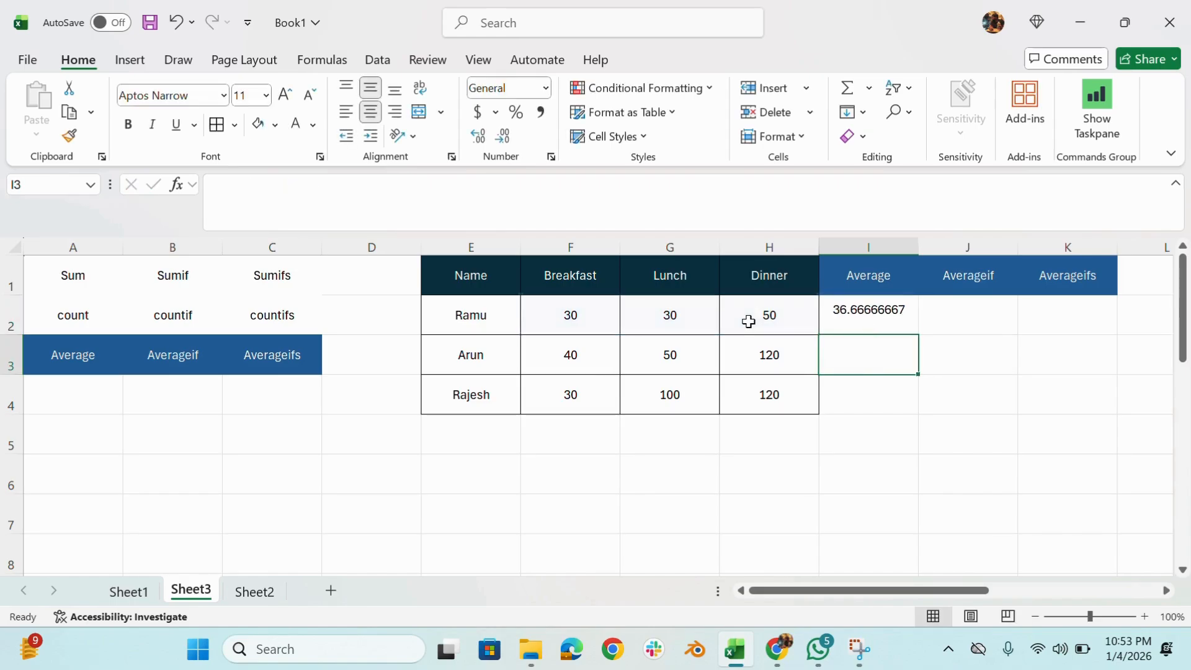
# Compare the I2 result with the average of F2:H2 and fill the AVERAGE formula down to I4
pyautogui.click(872, 316)
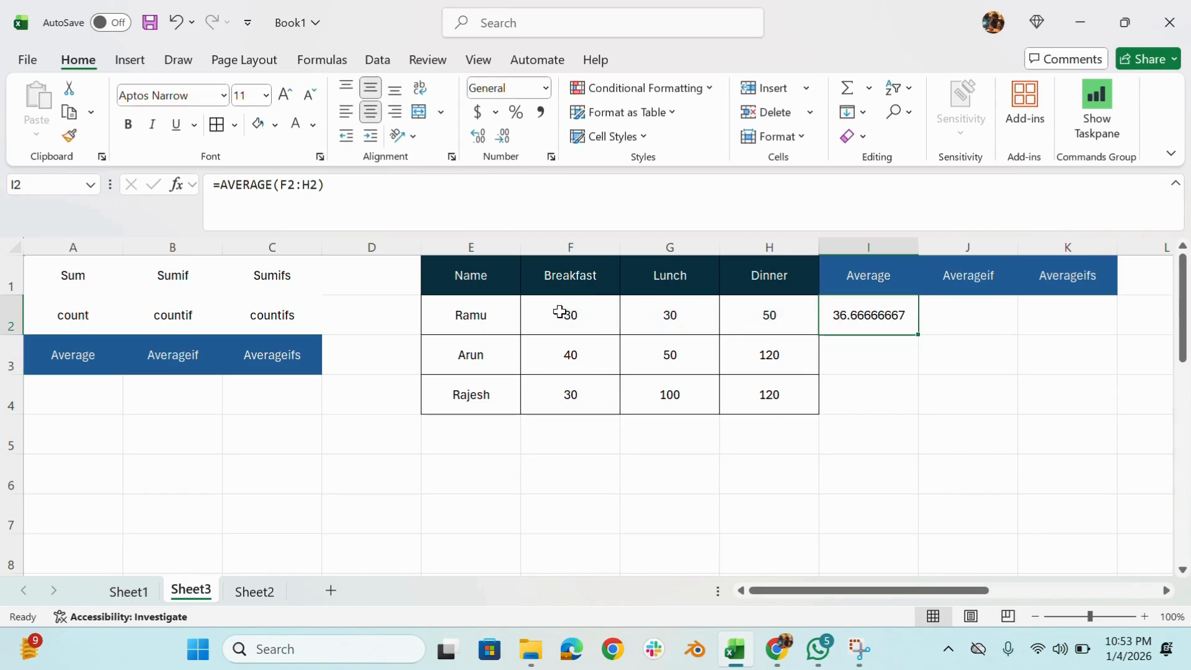
pyautogui.moveTo(558, 314); pyautogui.dragTo(774, 315)
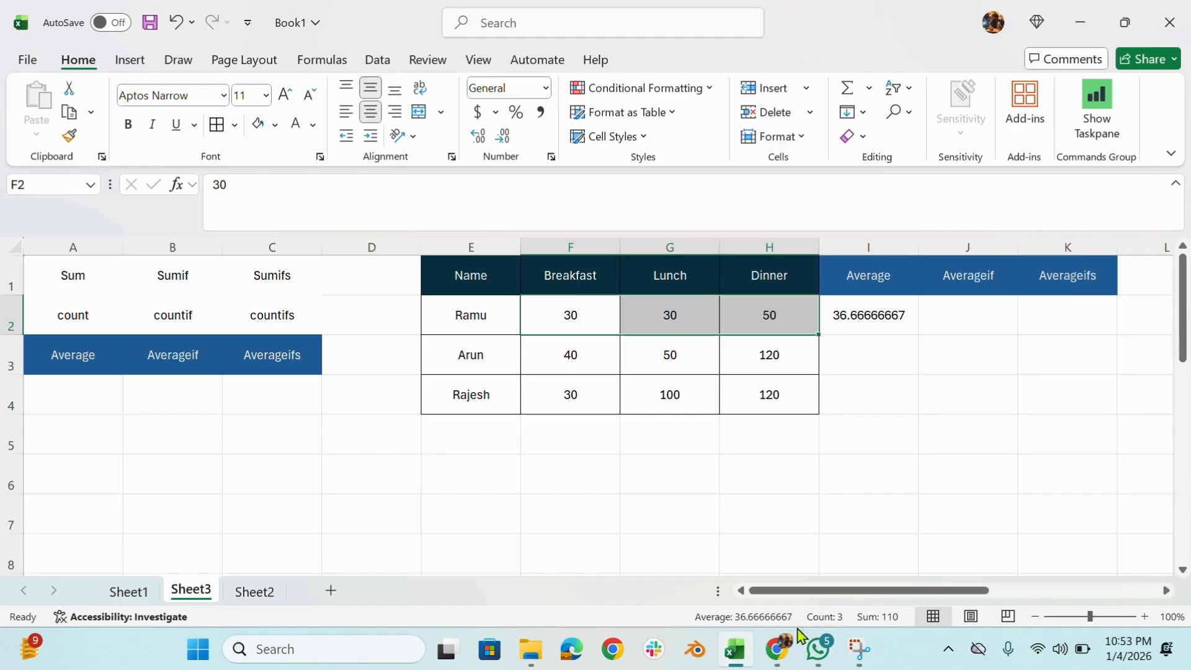
pyautogui.click(864, 334)
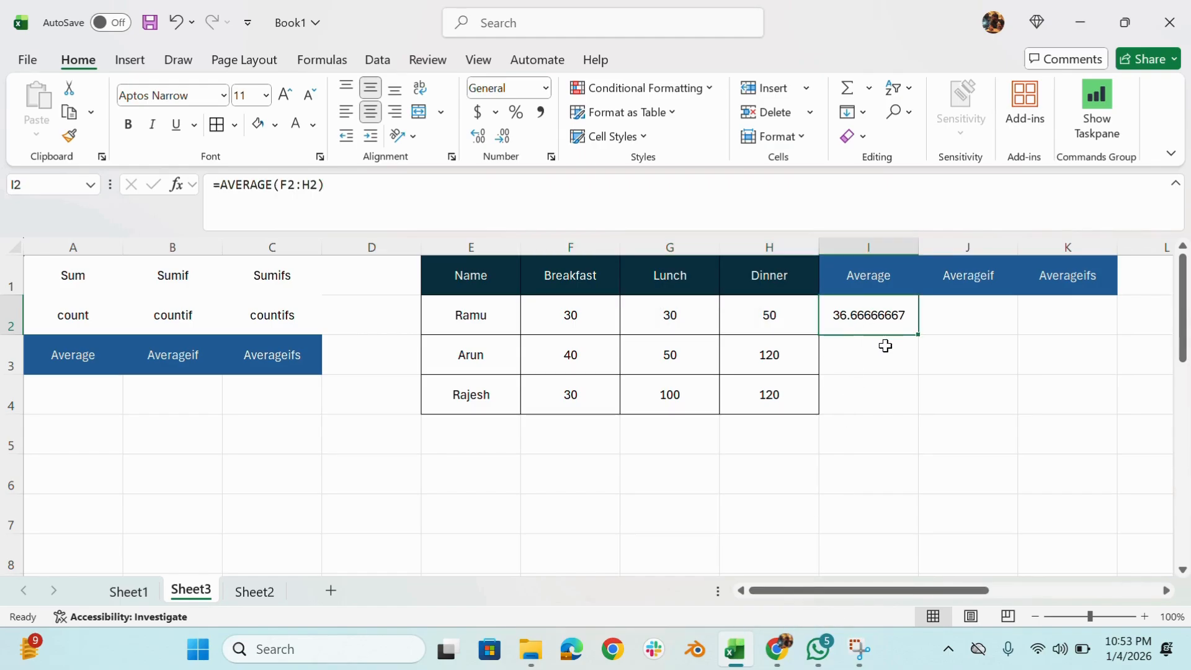
pyautogui.doubleClick(919, 334)
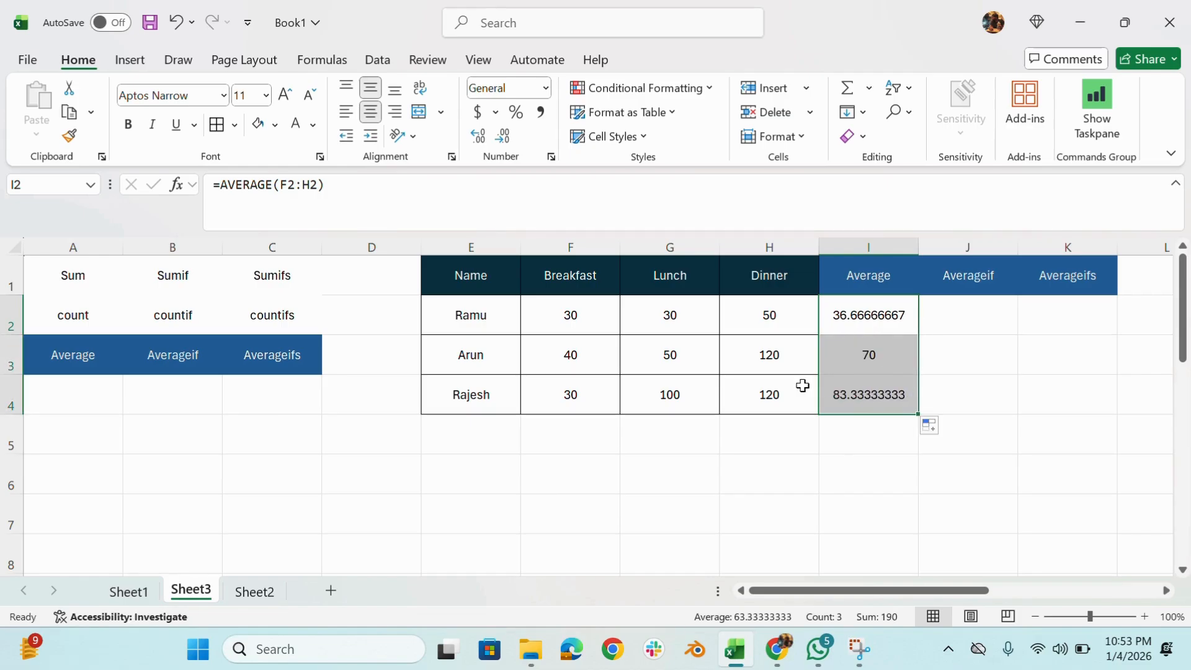
# Enter =AVERAGEIF(F2:H2,"30") in cell J2 under the Averageif header
pyautogui.click(936, 313)
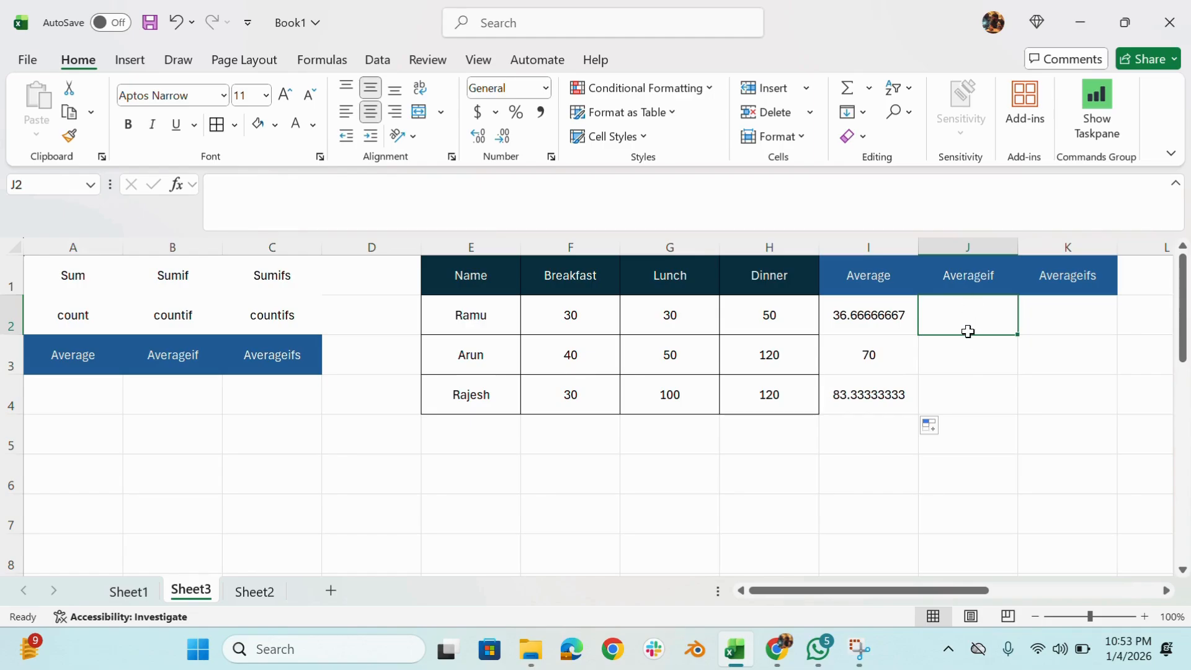
pyautogui.write('=A')
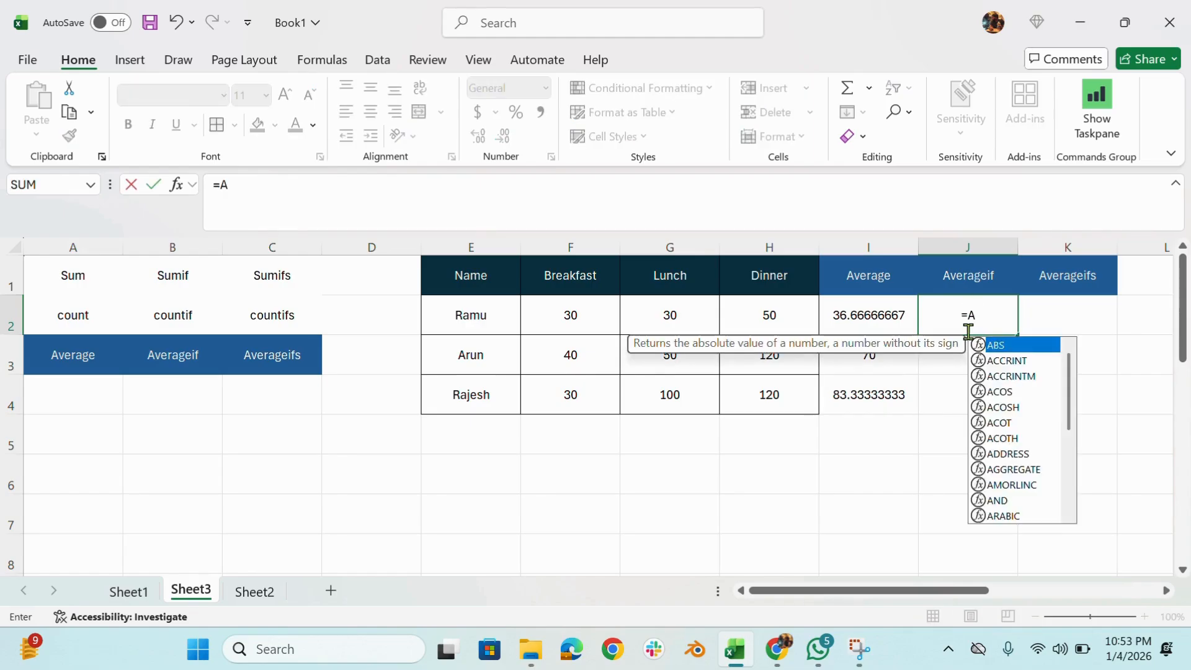
pyautogui.write('VERAGE(')
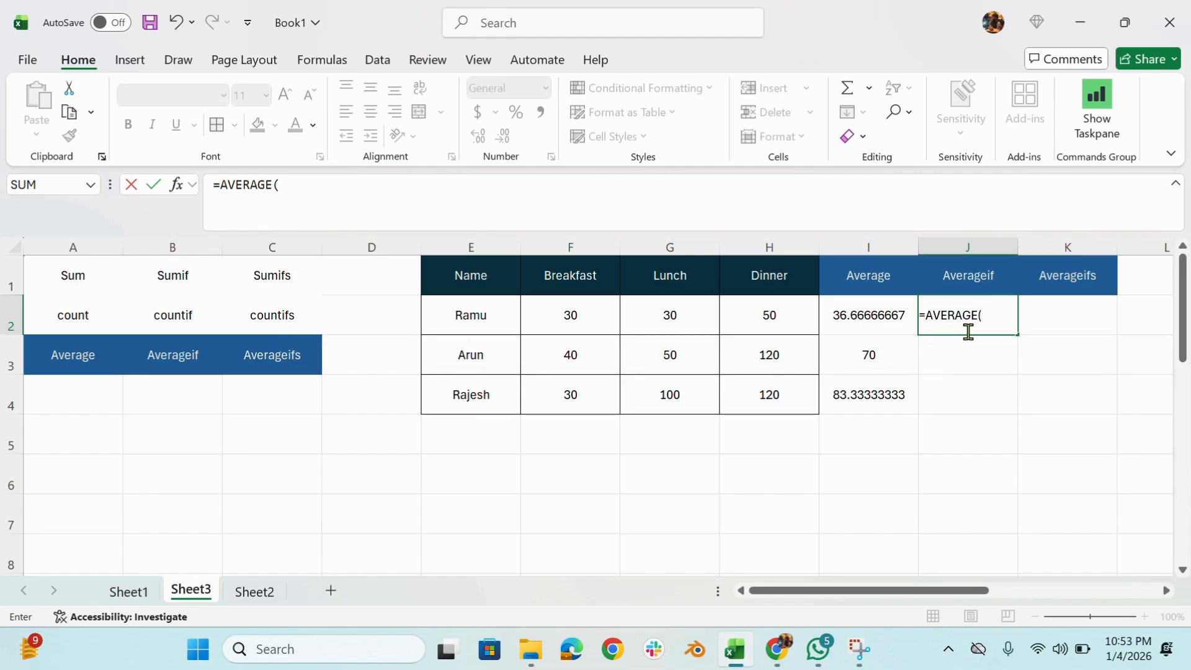
pyautogui.press('BackSpace')
pyautogui.write('IF')
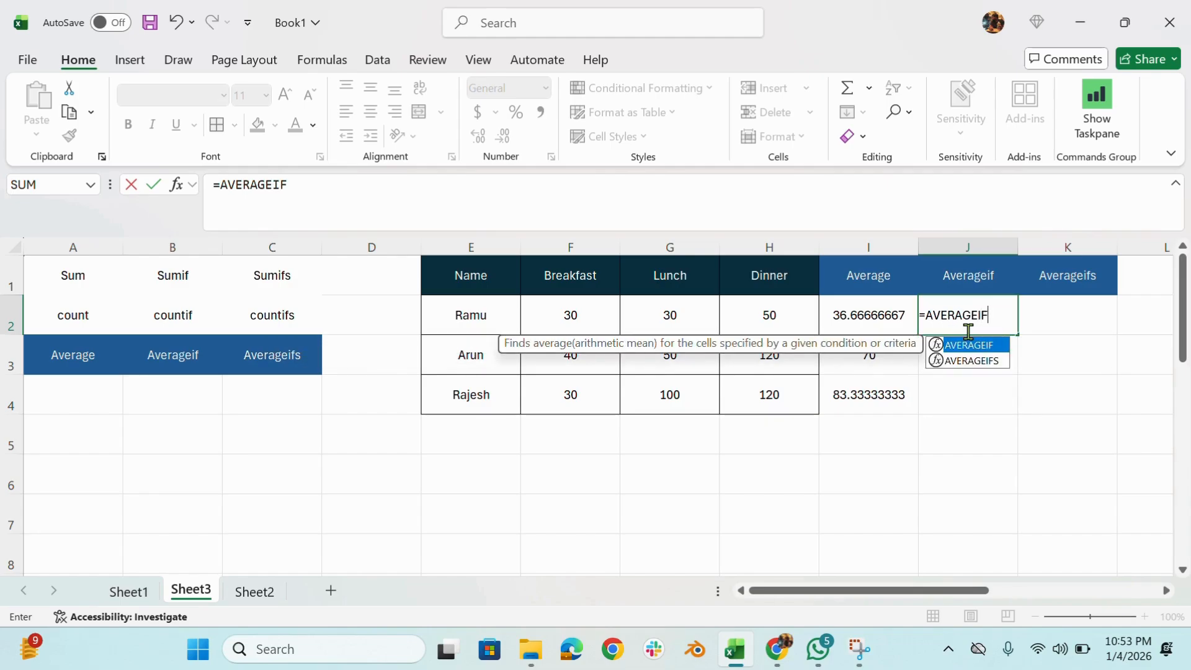
pyautogui.write('(')
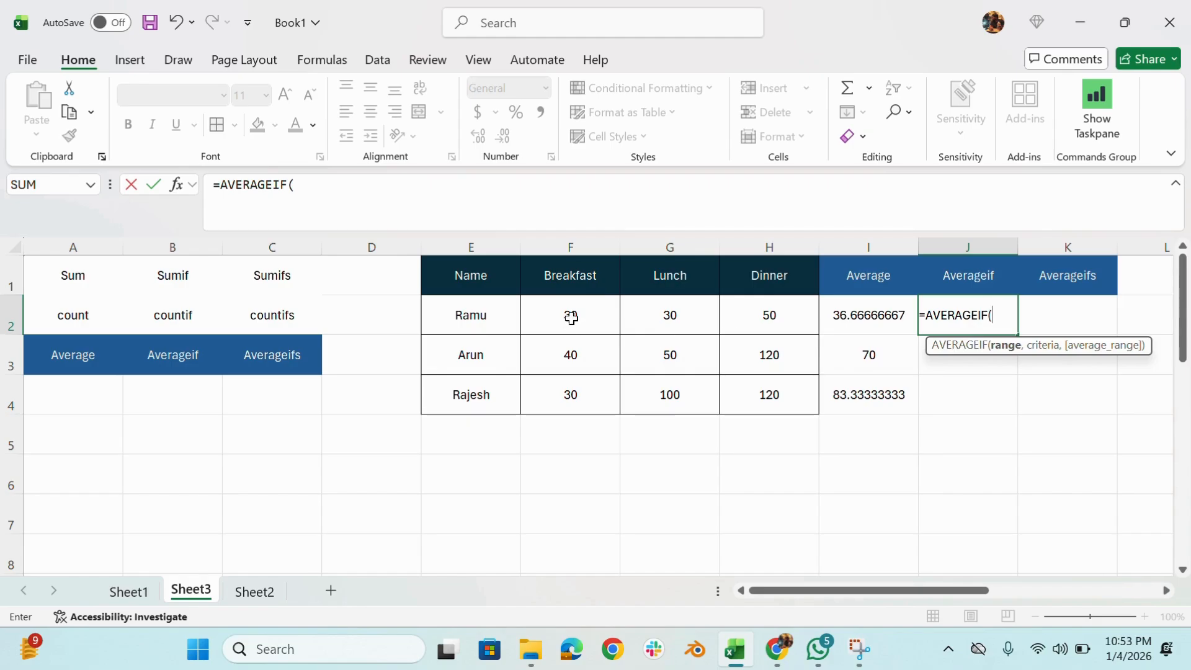
pyautogui.moveTo(569, 316); pyautogui.dragTo(736, 324)
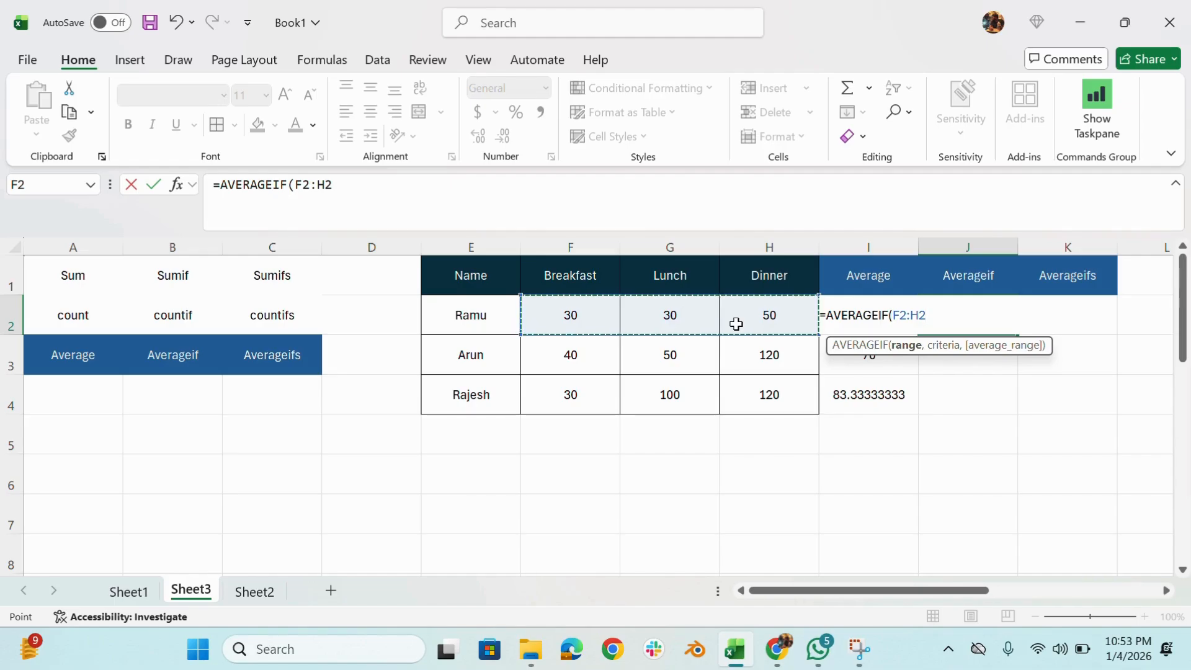
pyautogui.write(',')
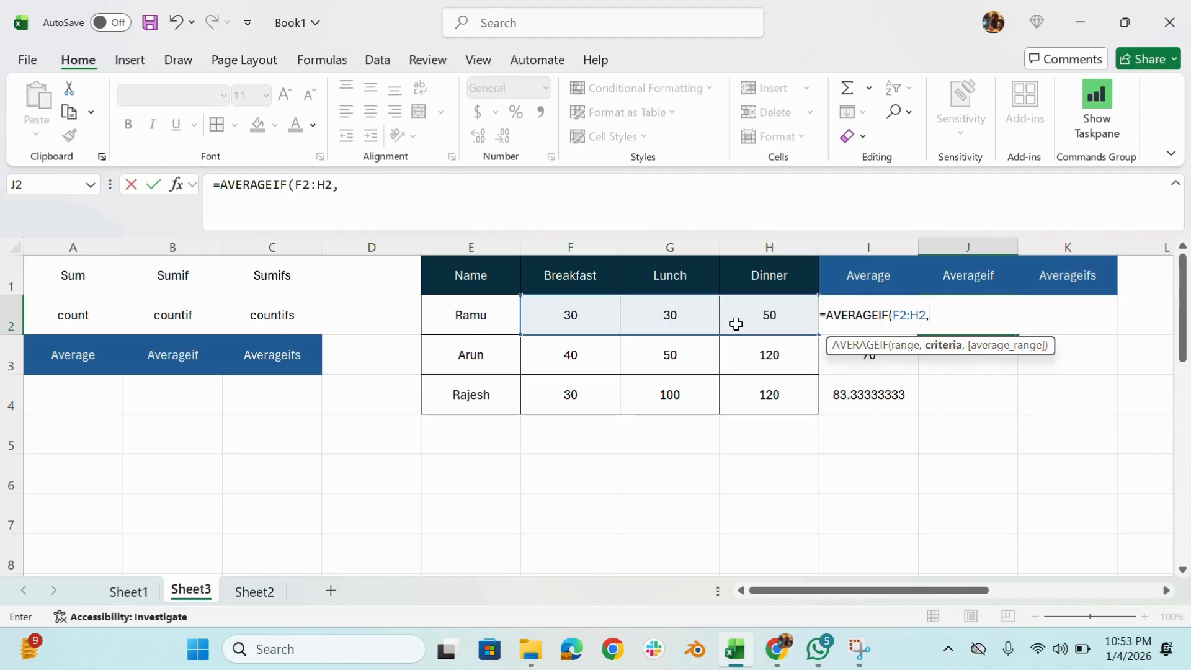
pyautogui.write('"30")')
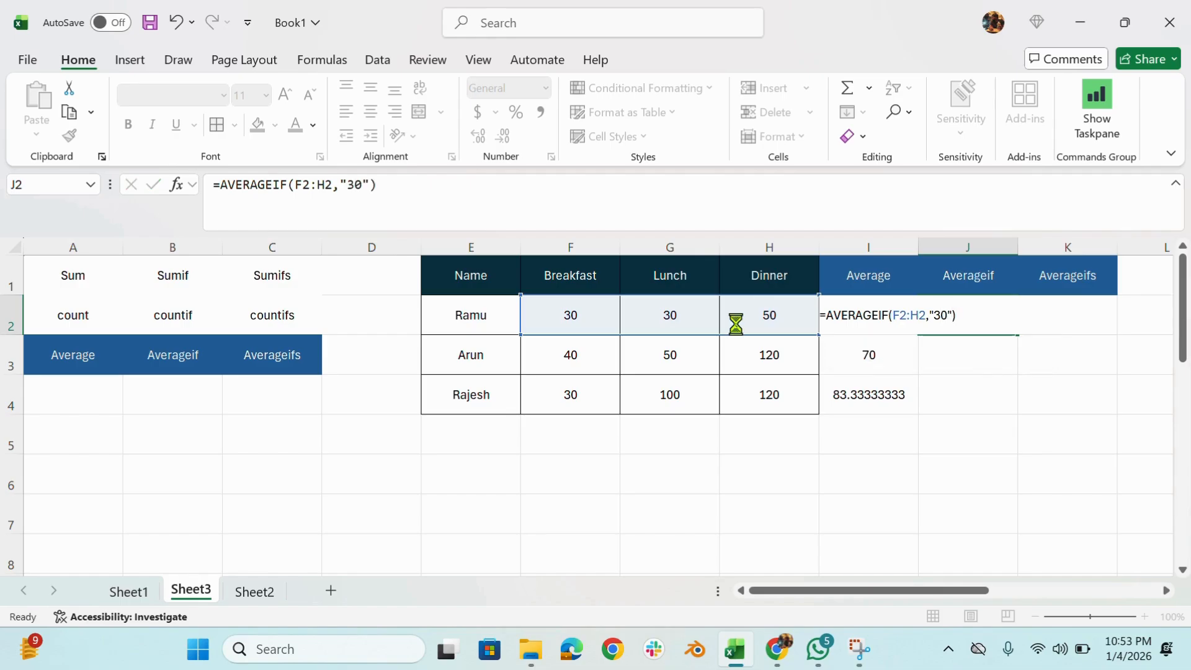
pyautogui.press('Return')
# Change the AVERAGEIF criterion in J2 to ">30" and compare the result with the values in F2:H2
pyautogui.click(985, 315)
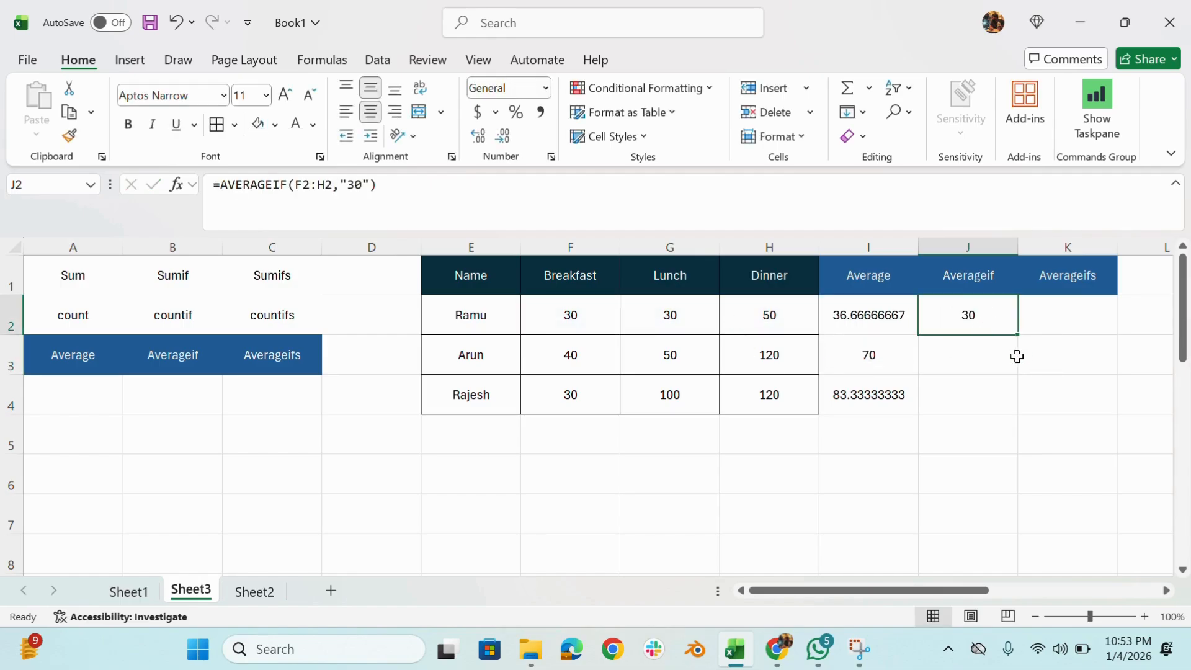
pyautogui.click(348, 185)
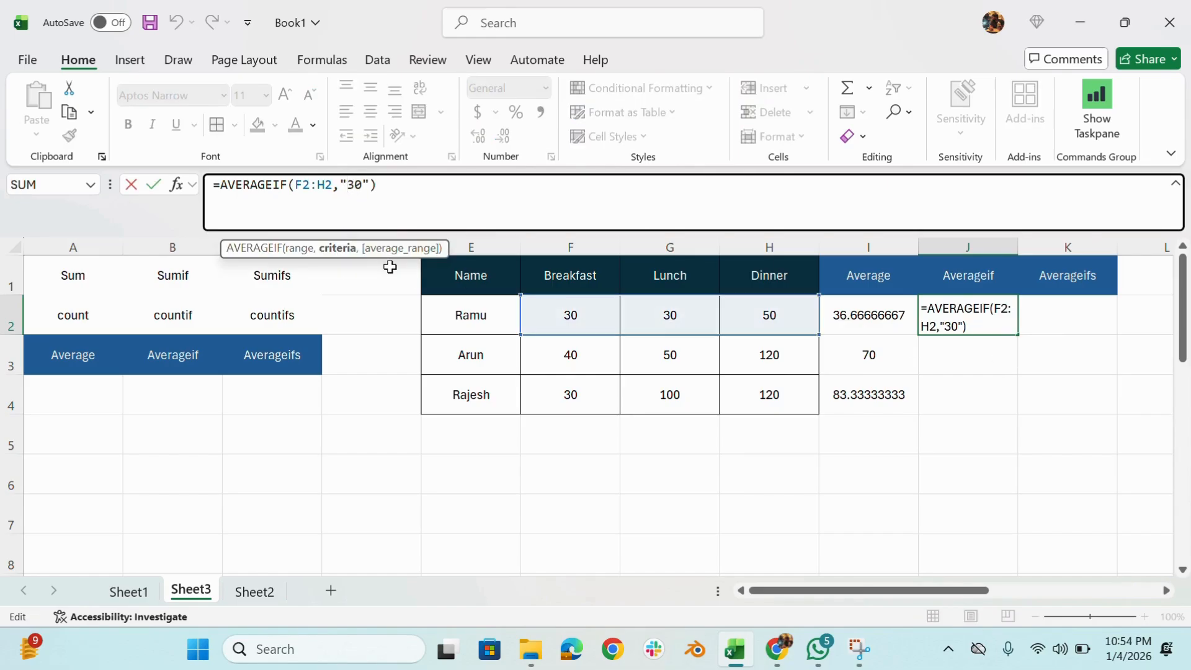
pyautogui.write('>')
pyautogui.press('Return')
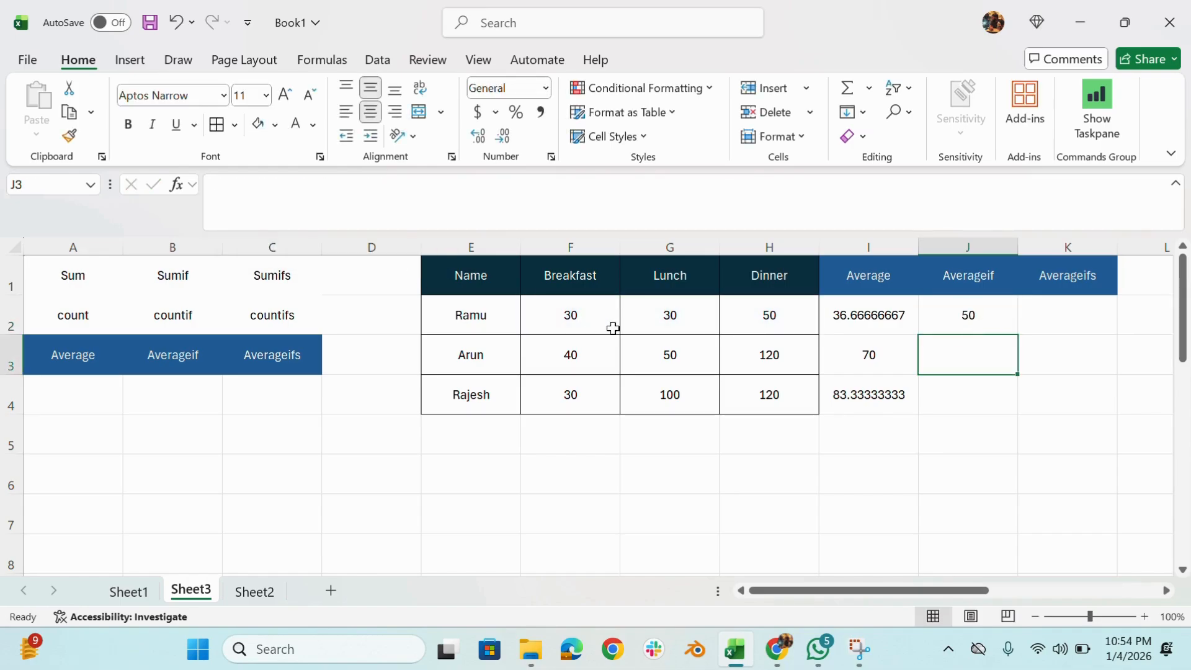
pyautogui.click(965, 314)
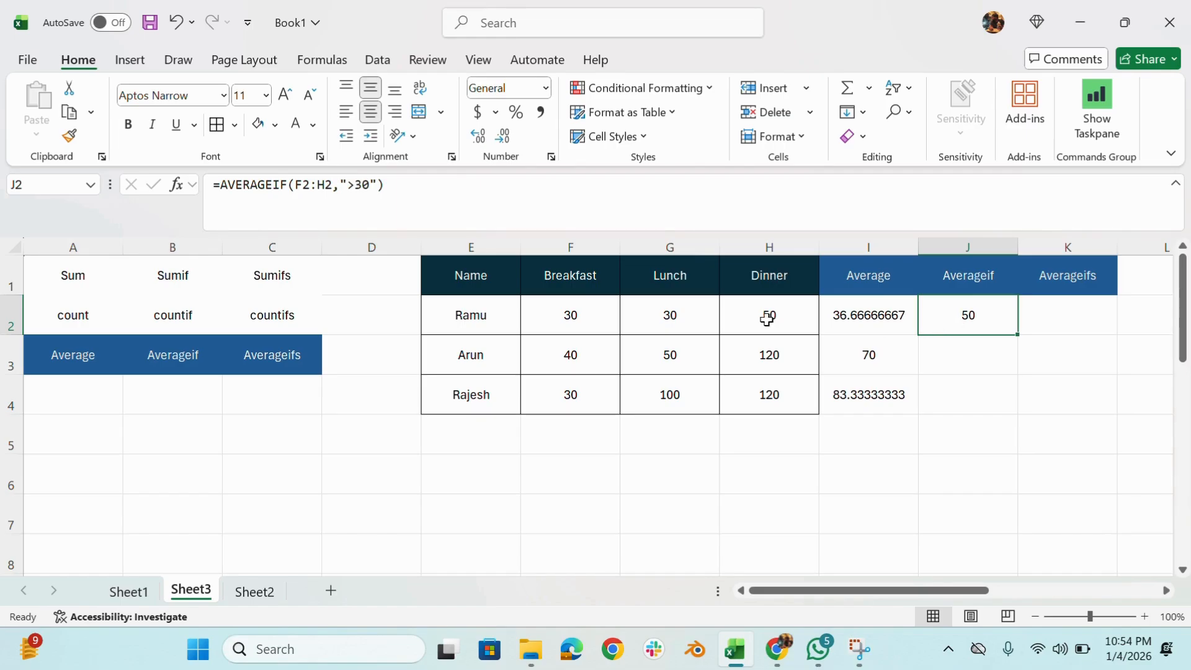
pyautogui.moveTo(584, 323); pyautogui.dragTo(785, 316)
# Return the AVERAGEIF criterion in J2 to "30" and compare its result with the average of F2:G2
pyautogui.click(963, 313)
pyautogui.click(354, 185)
pyautogui.press('BackSpace')
pyautogui.press('Return')
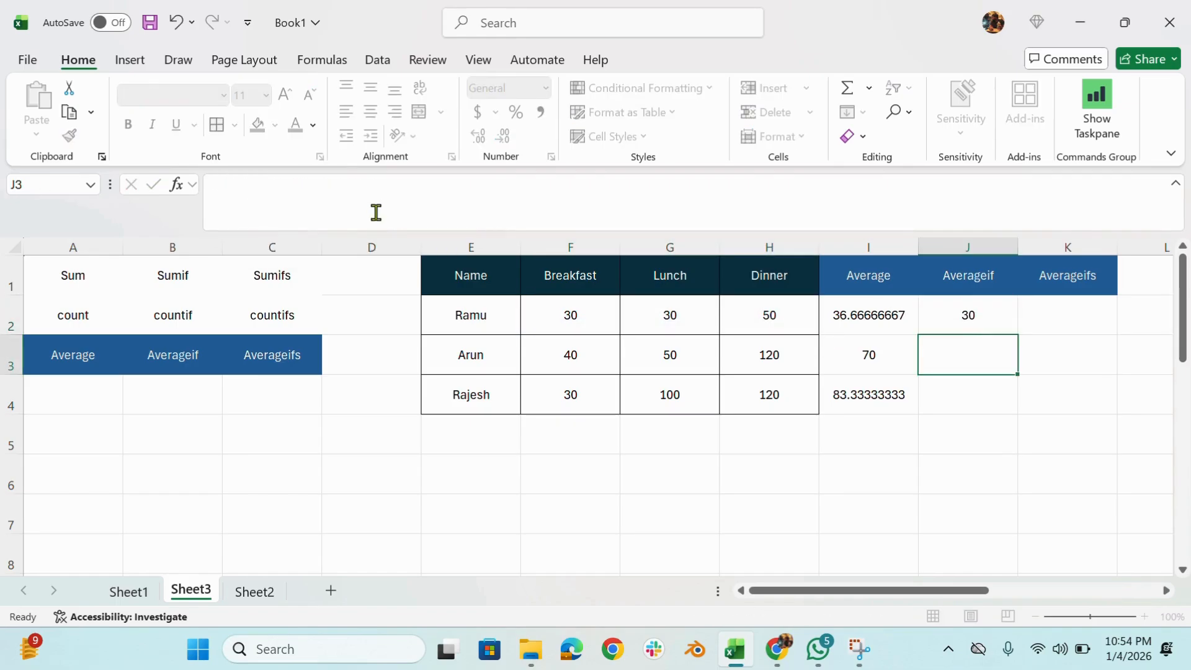
pyautogui.click(974, 315)
pyautogui.moveTo(562, 309); pyautogui.dragTo(678, 311)
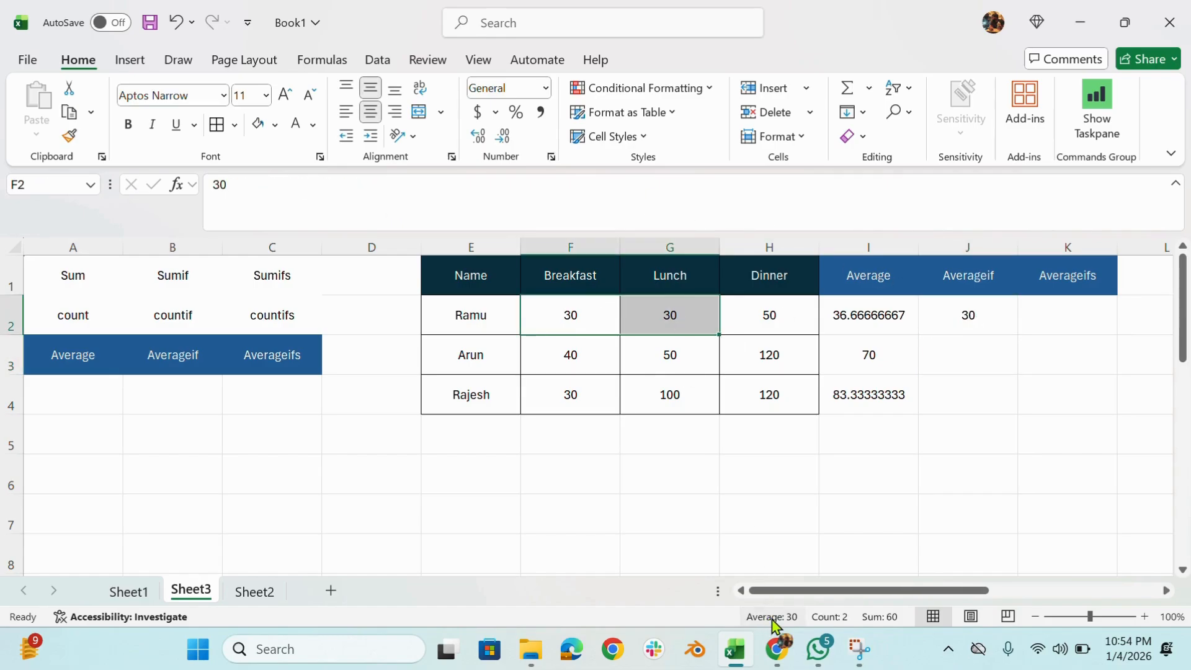
pyautogui.click(957, 317)
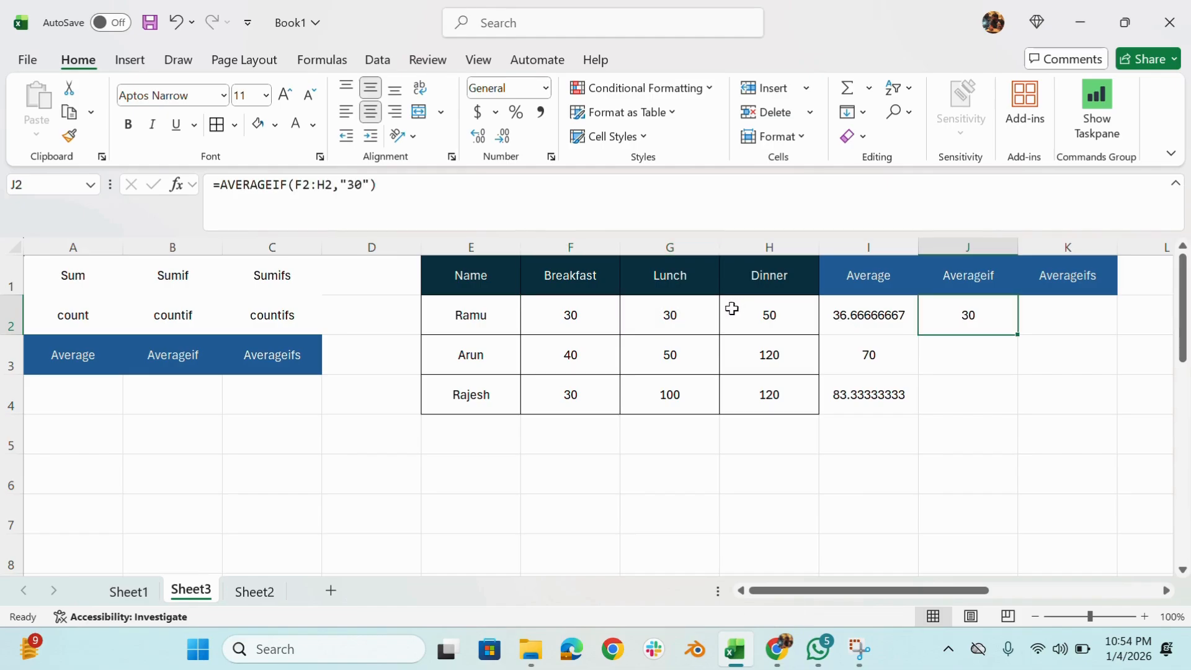
# Set the AVERAGEIF criterion in J2 to ">30" again and review the formula
pyautogui.click(346, 186)
pyautogui.write('>')
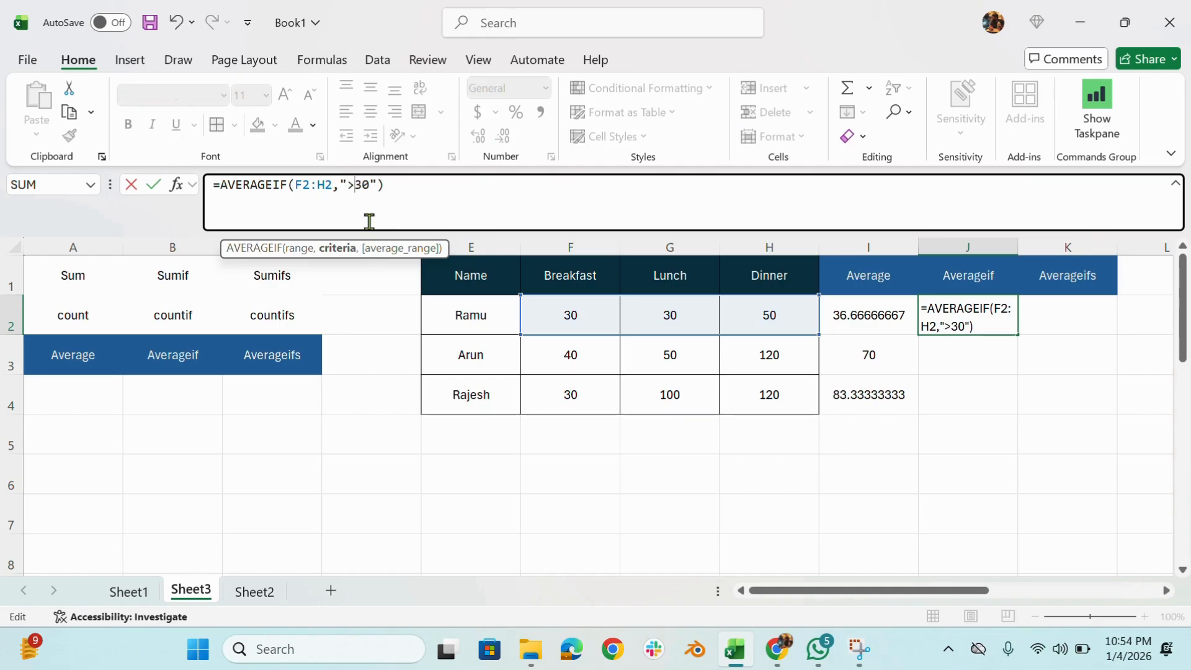
pyautogui.press('Return')
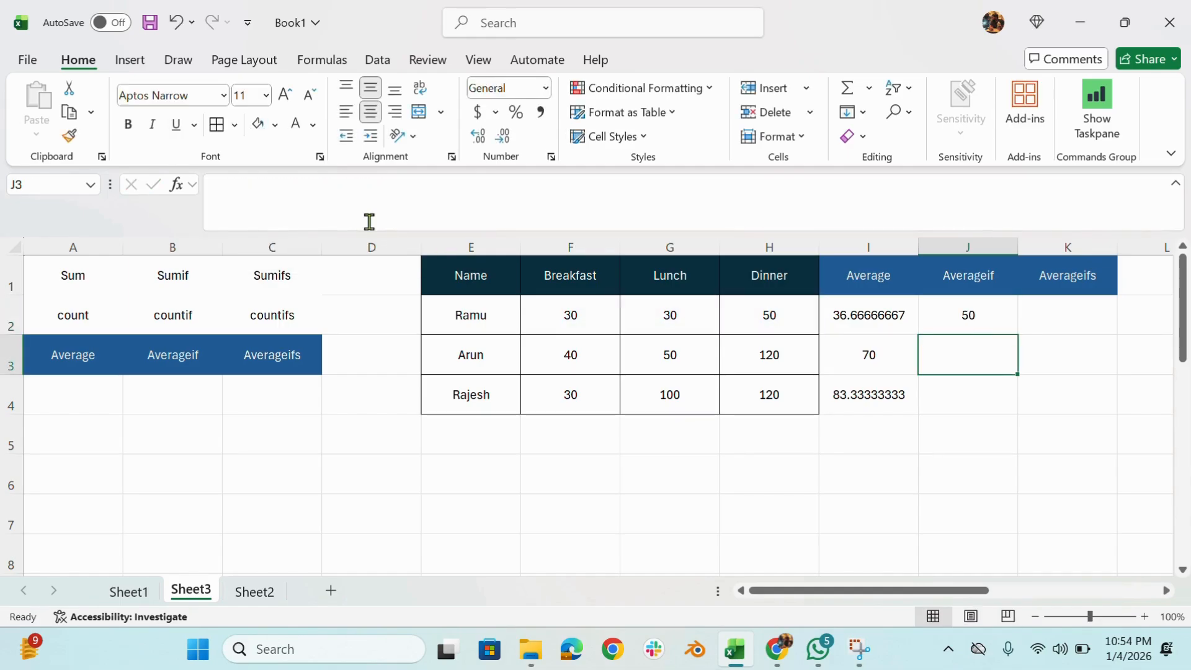
pyautogui.click(973, 320)
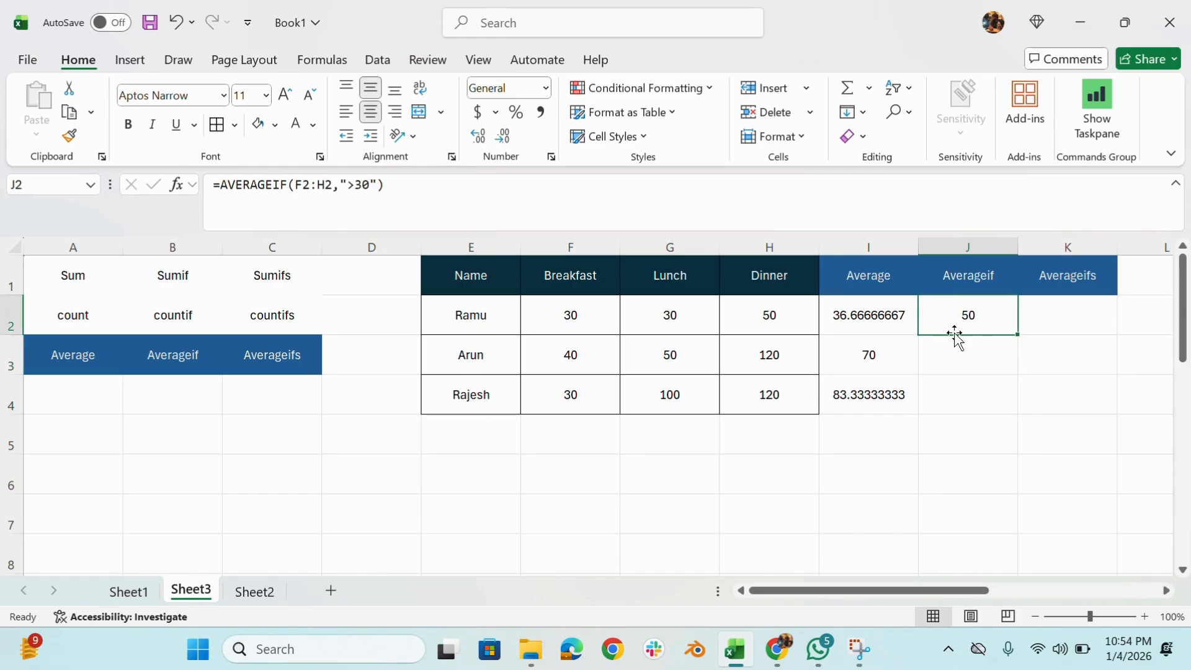
# Set the Lunch value in G2 to 50 and recheck the AVERAGEIF formula in J2 against the row's values
pyautogui.click(769, 316)
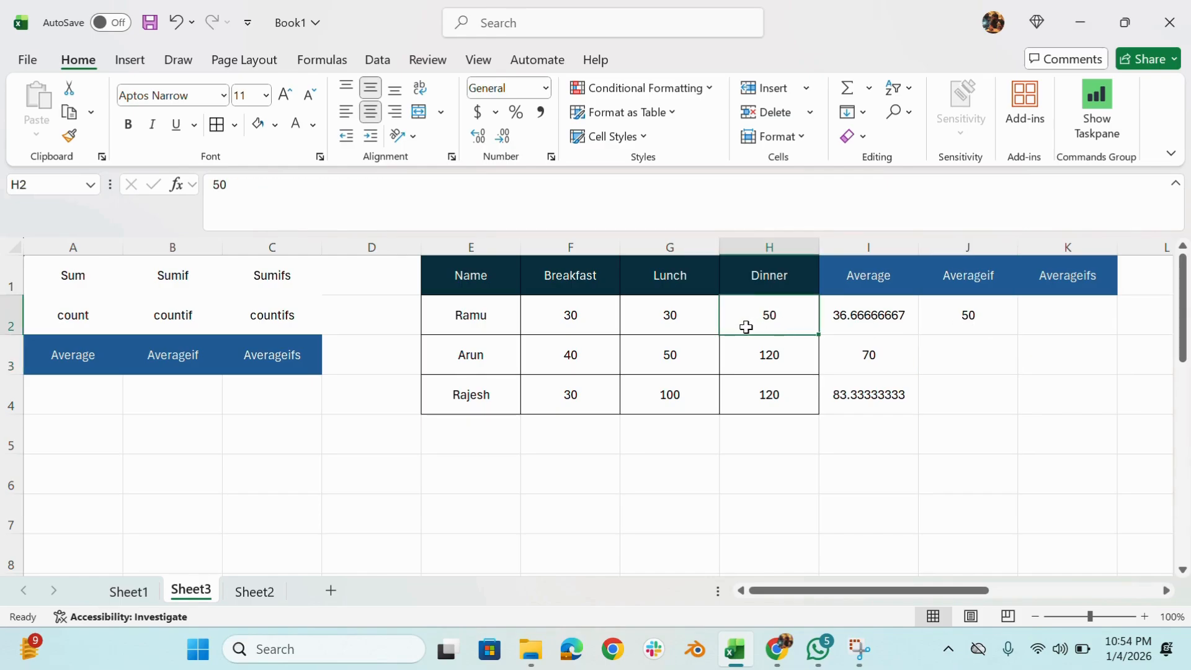
pyautogui.click(665, 319)
pyautogui.write('50')
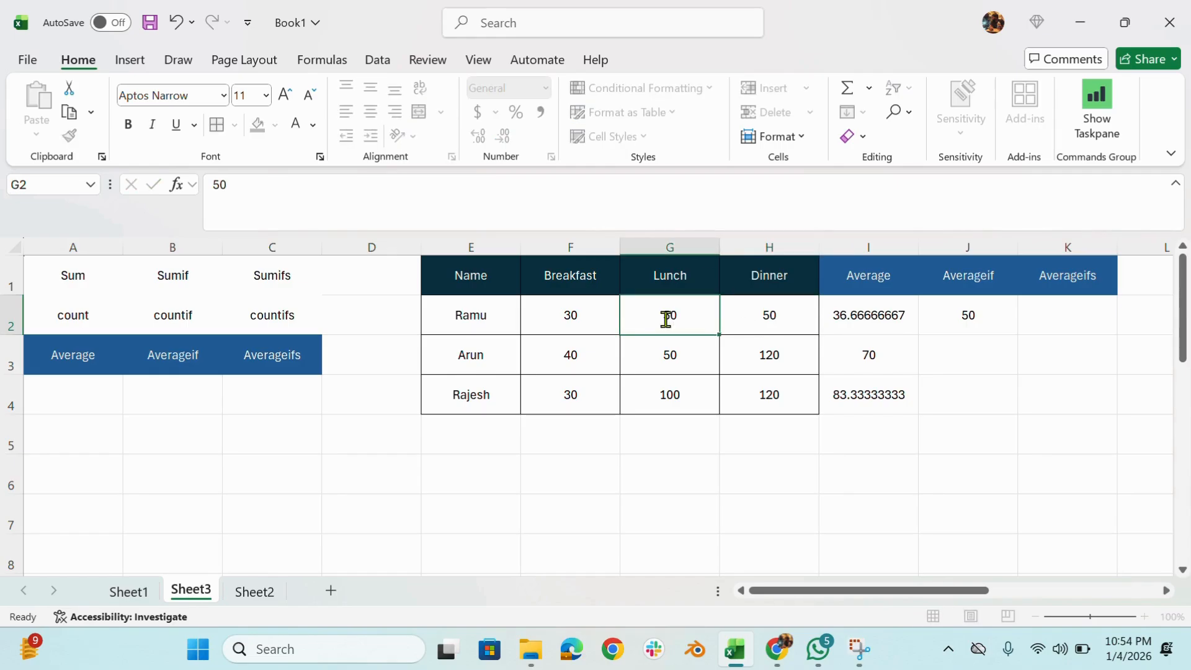
pyautogui.press('Return')
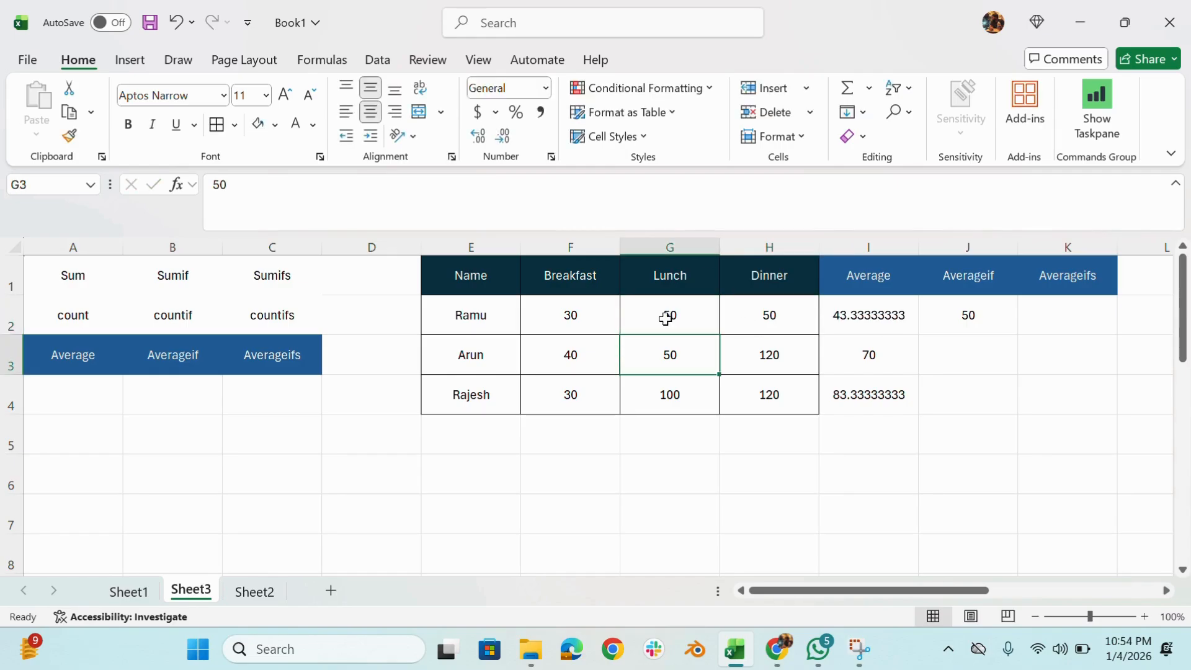
pyautogui.click(955, 325)
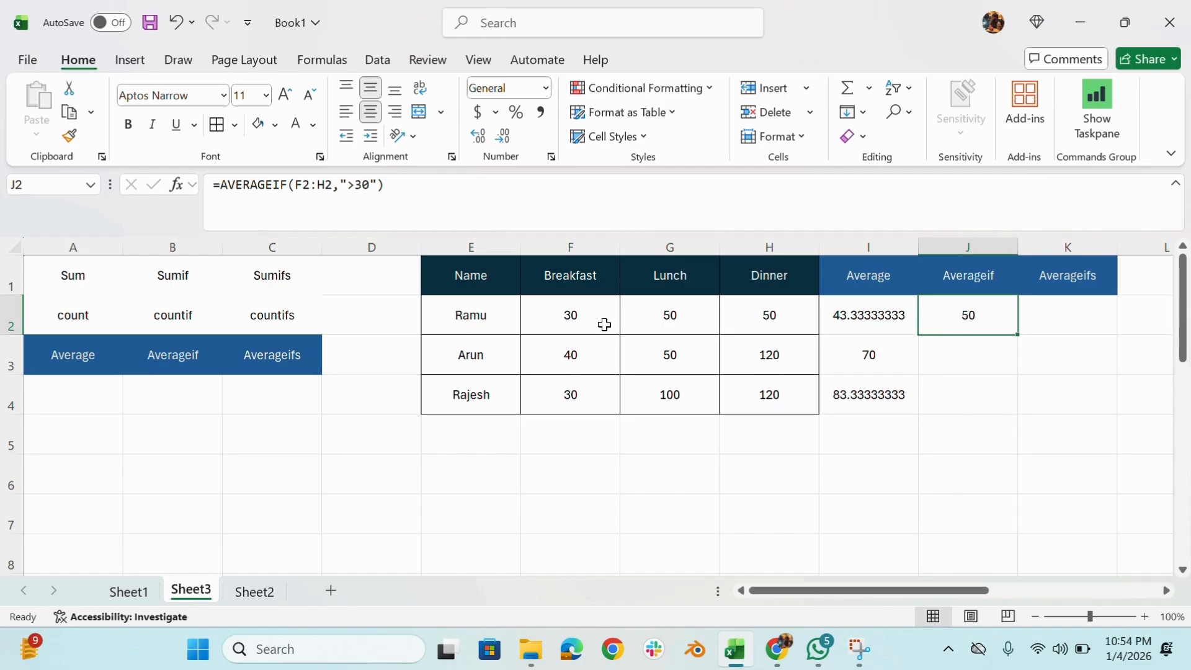
pyautogui.click(678, 319)
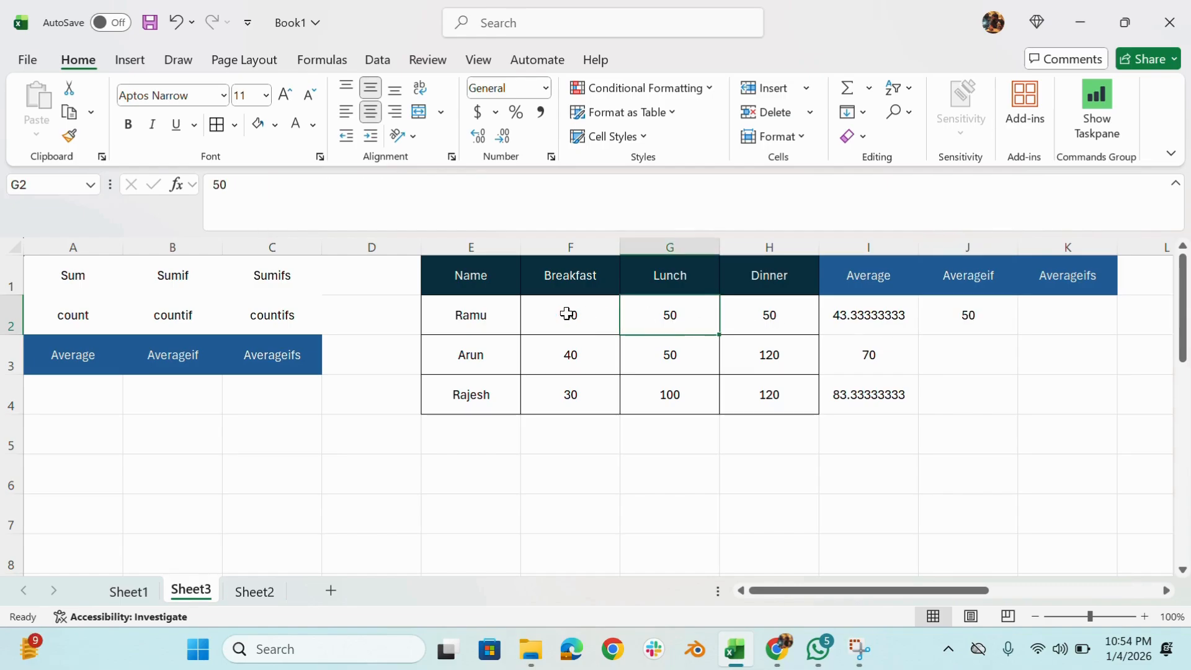
# Set Ramu's Breakfast value in F2 to 31 and Lunch value in G2 to 43
pyautogui.click(938, 311)
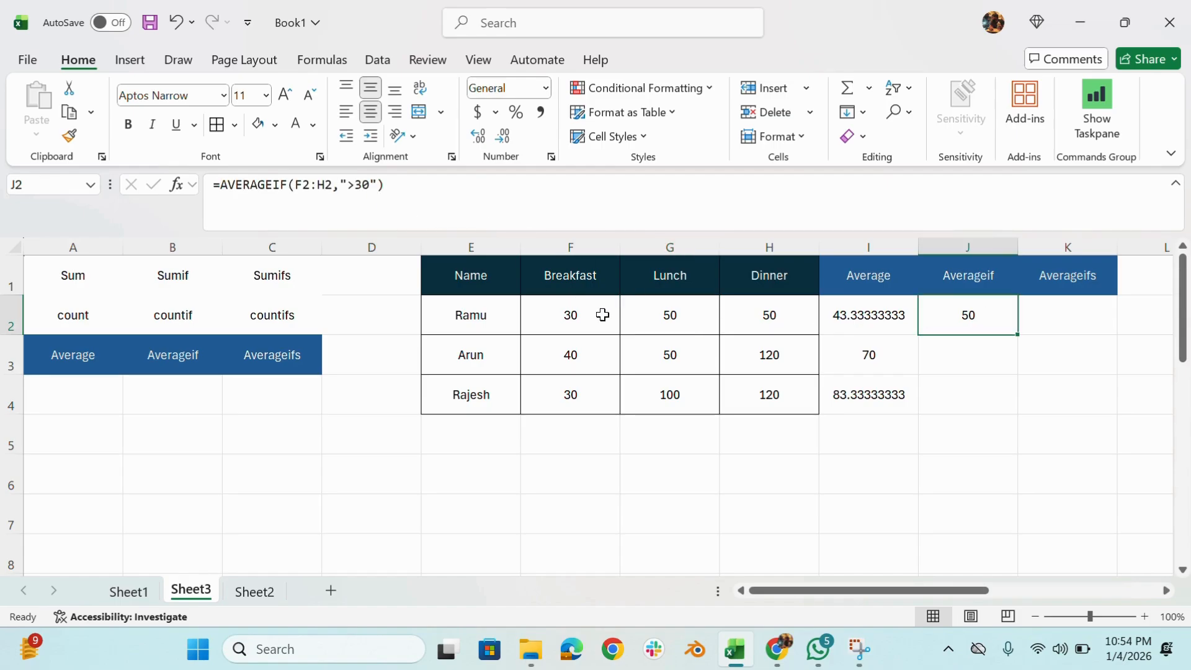
pyautogui.click(665, 318)
pyautogui.click(567, 320)
pyautogui.write('3')
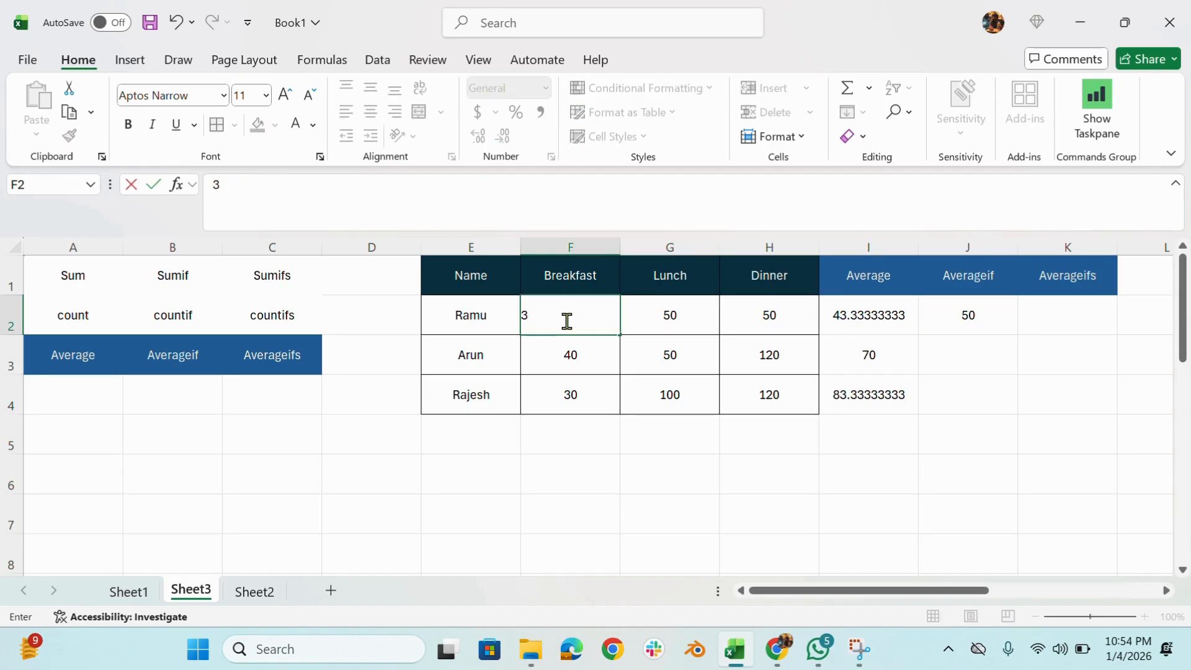
pyautogui.press('Tab')
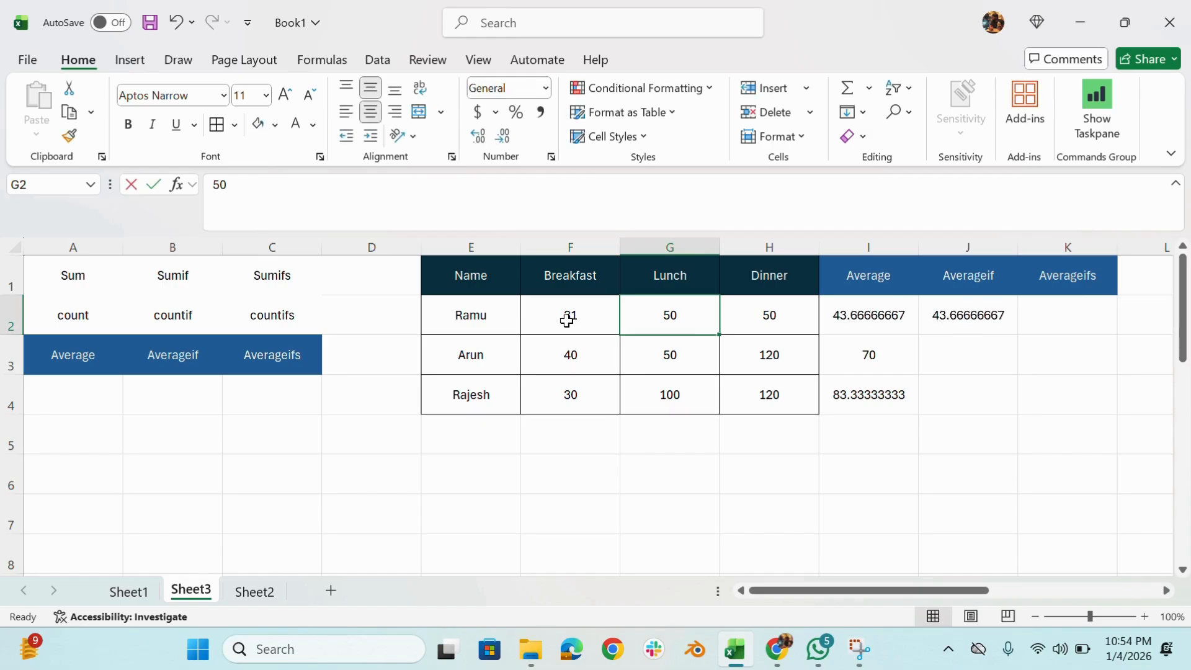
pyautogui.write('43')
pyautogui.press('Return')
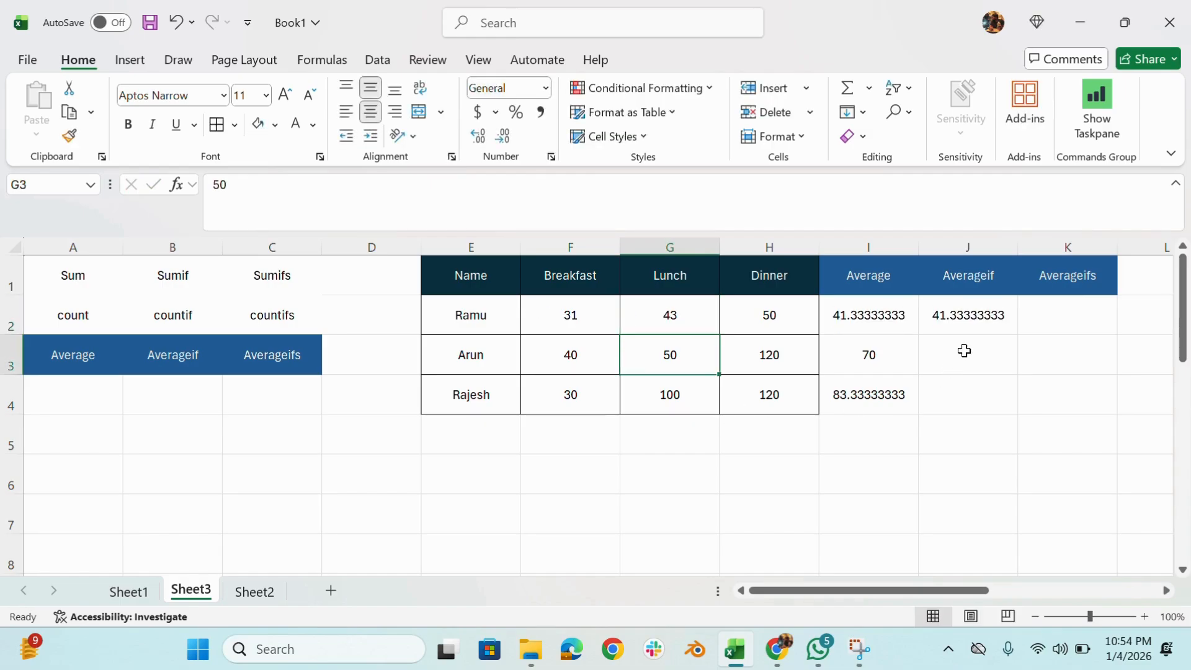
# Compare the average of F2:H2 with the AVERAGEIF formula and its result in J2
pyautogui.moveTo(591, 320); pyautogui.dragTo(766, 315)
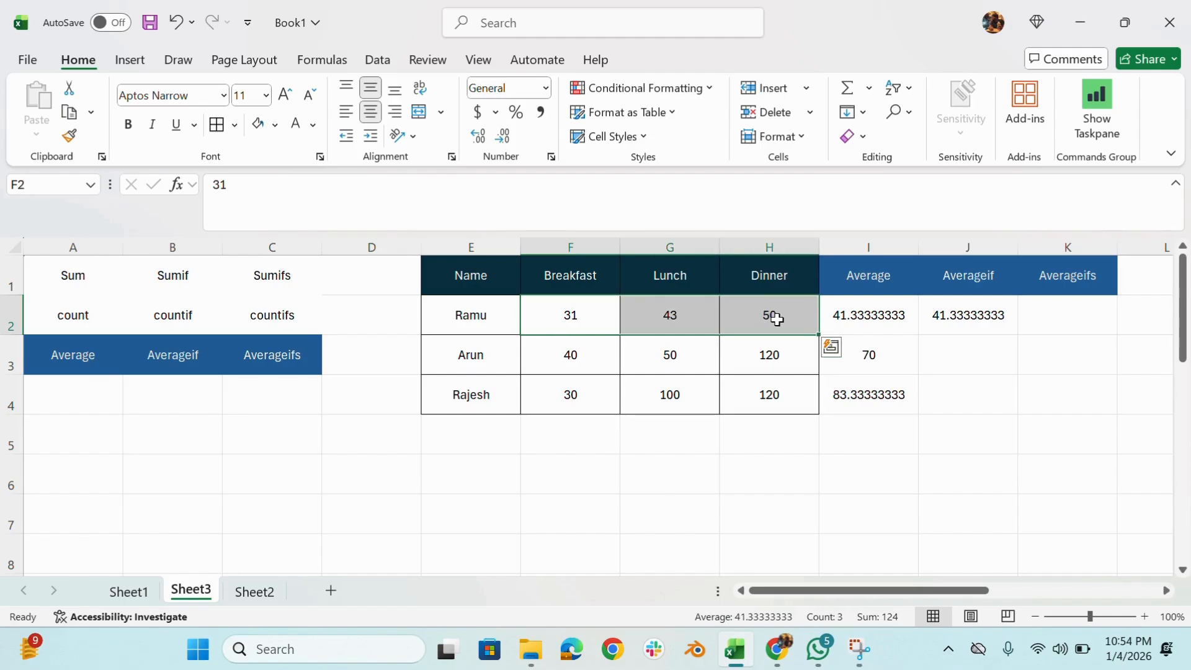
pyautogui.click(958, 309)
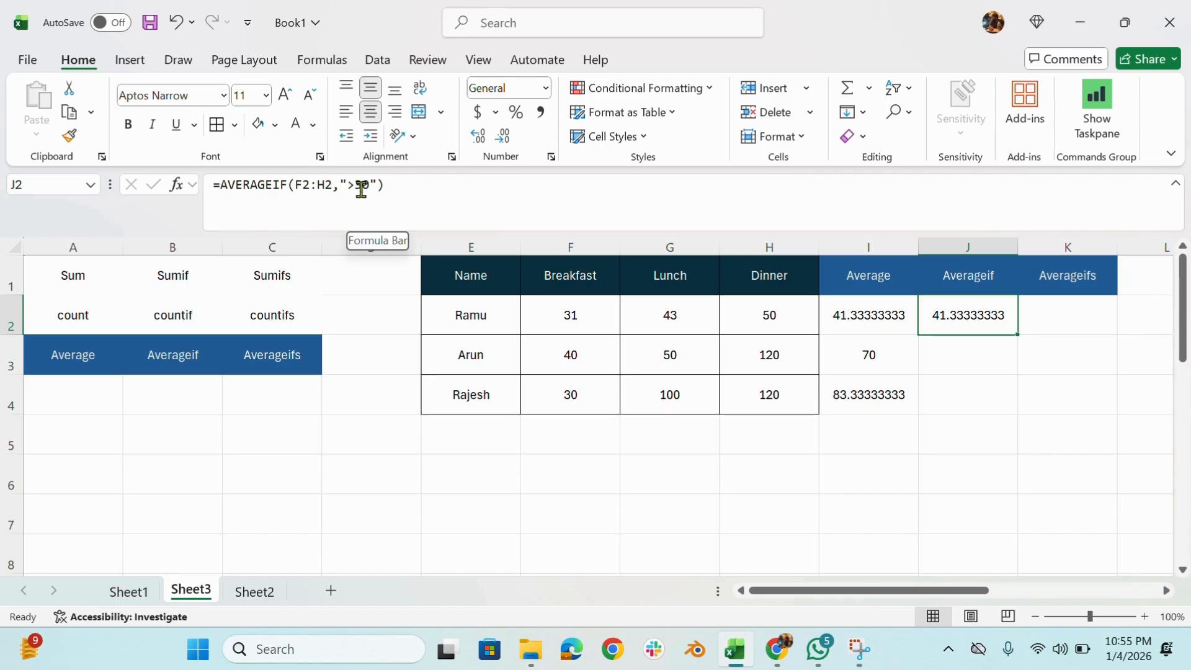
pyautogui.moveTo(577, 312); pyautogui.dragTo(784, 316)
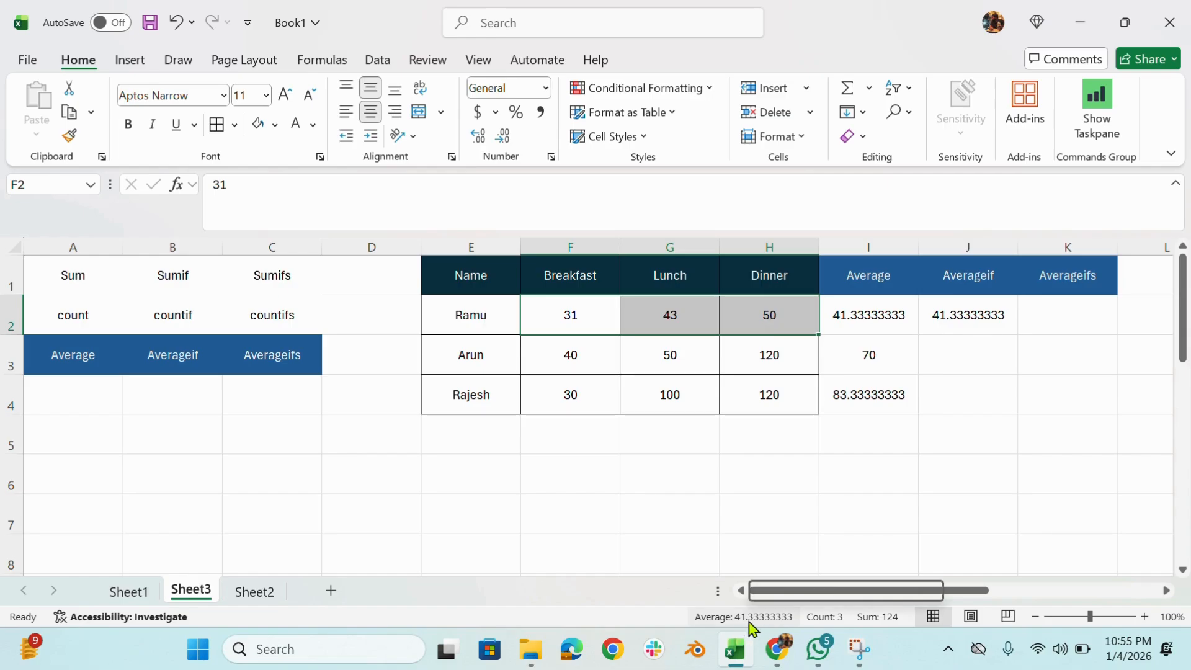
pyautogui.click(958, 319)
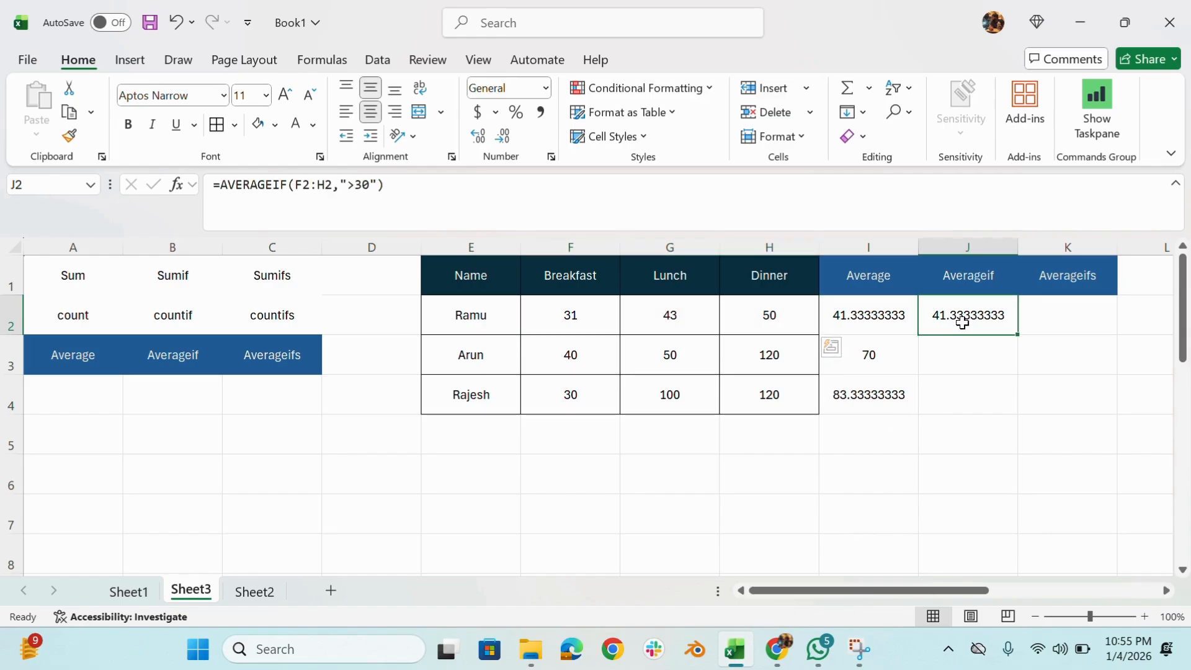
pyautogui.click(1084, 311)
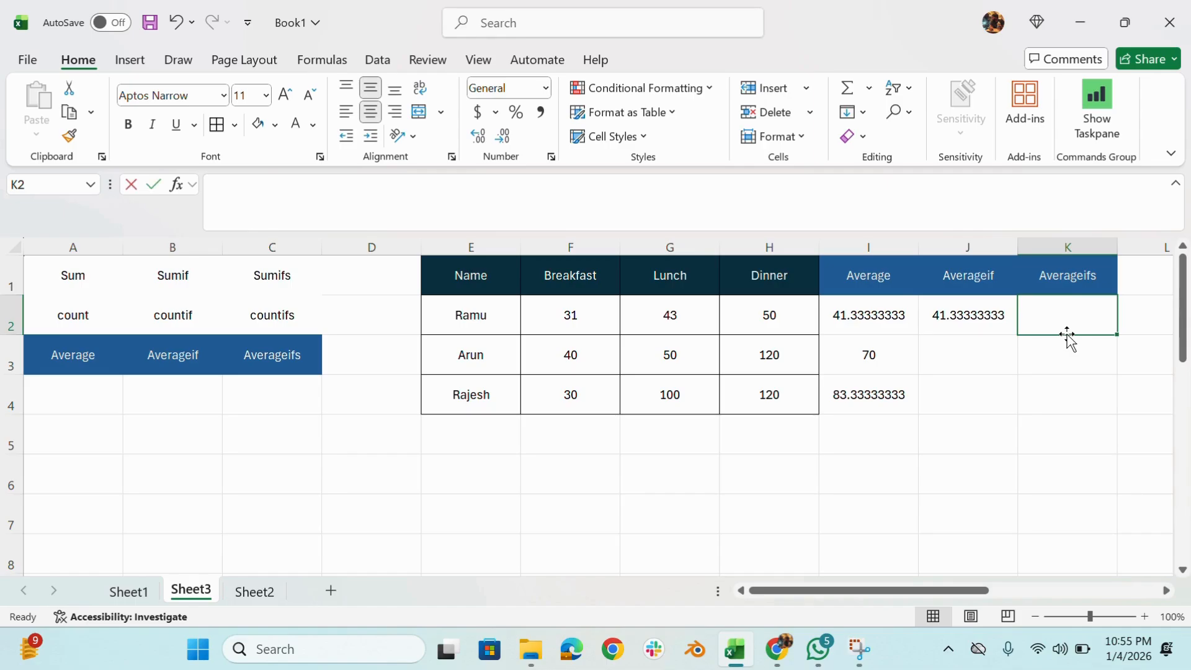
pyautogui.write('=AVE')
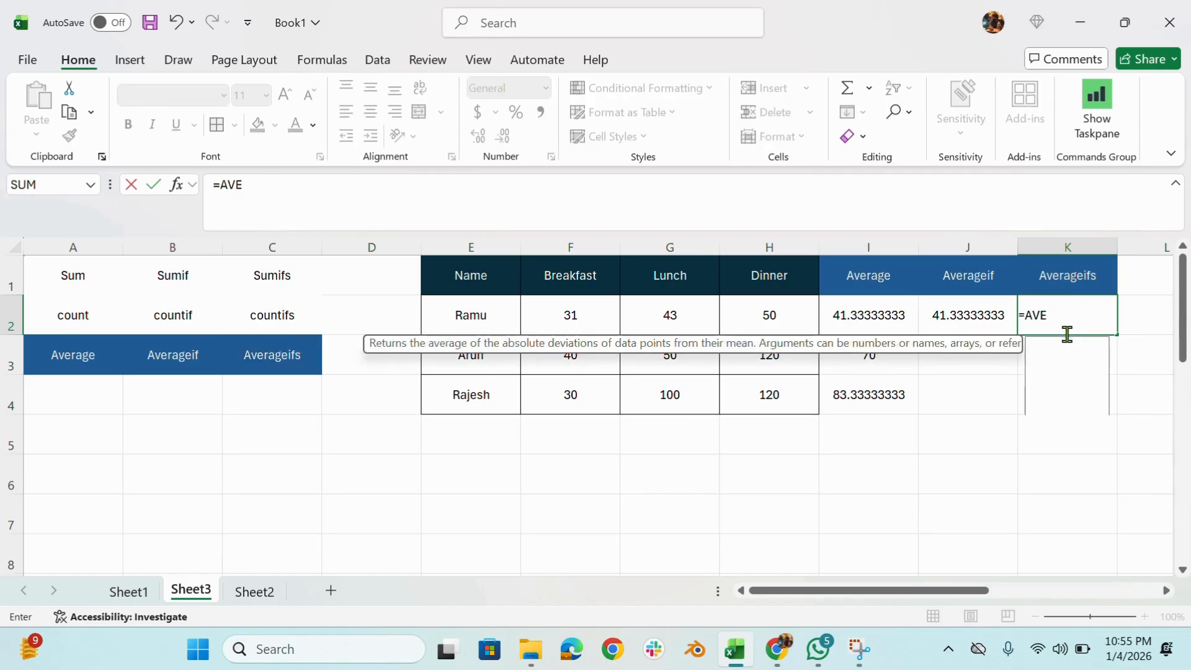
pyautogui.write('RA')
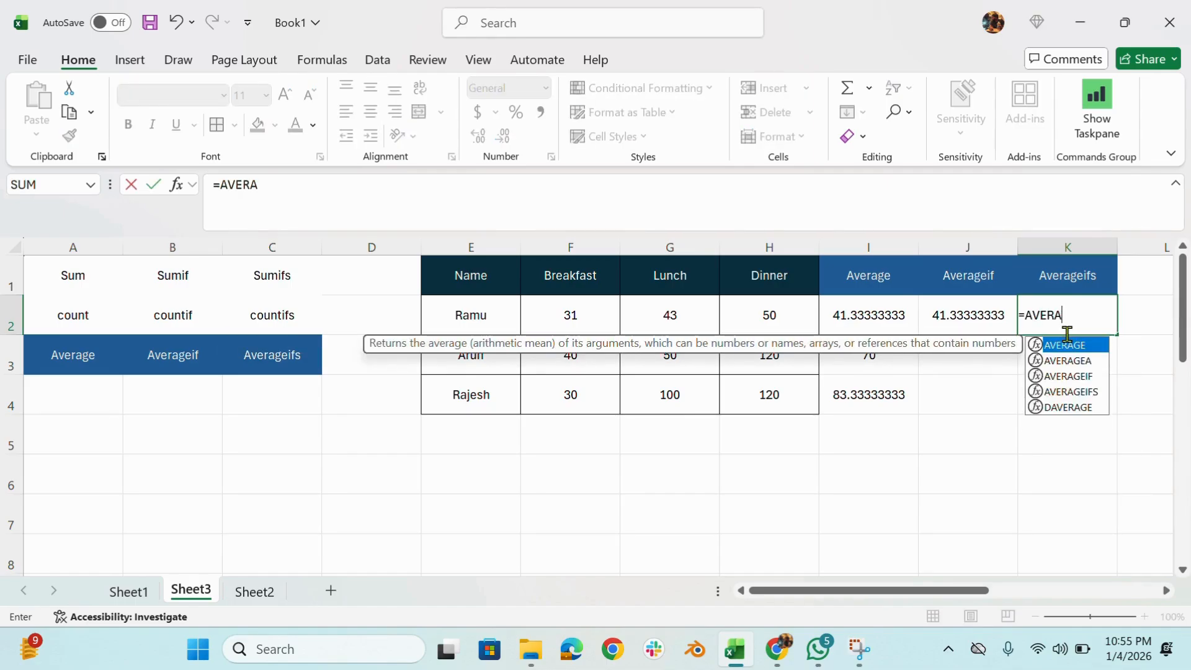
pyautogui.doubleClick(1073, 392)
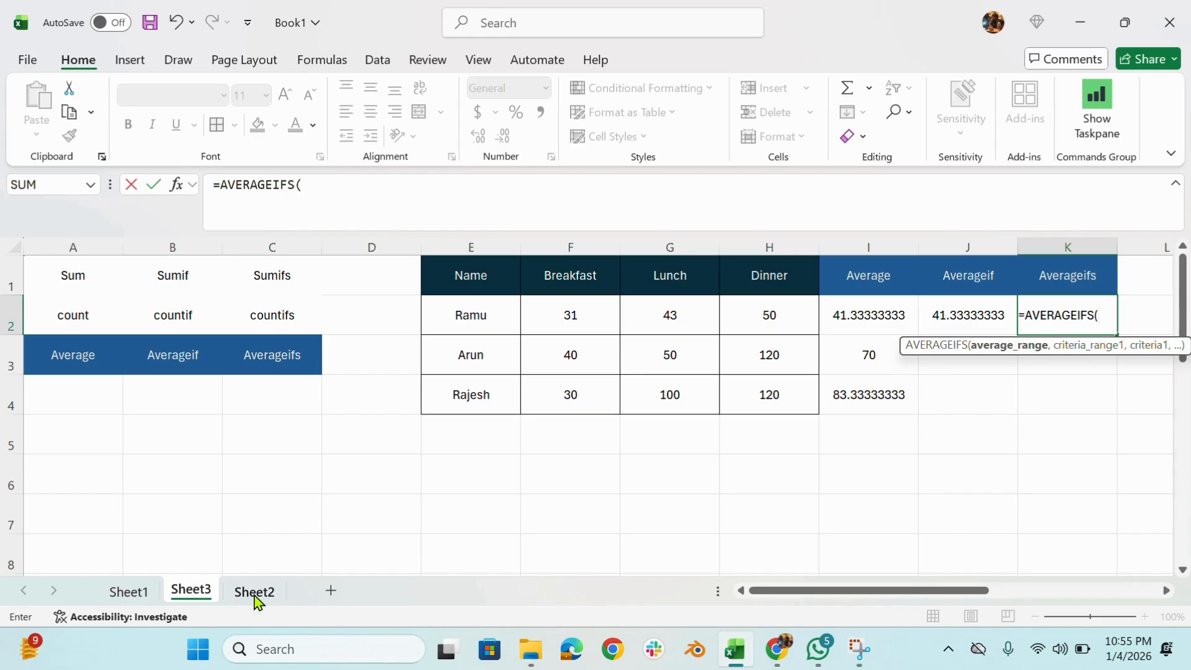
pyautogui.press('Escape')
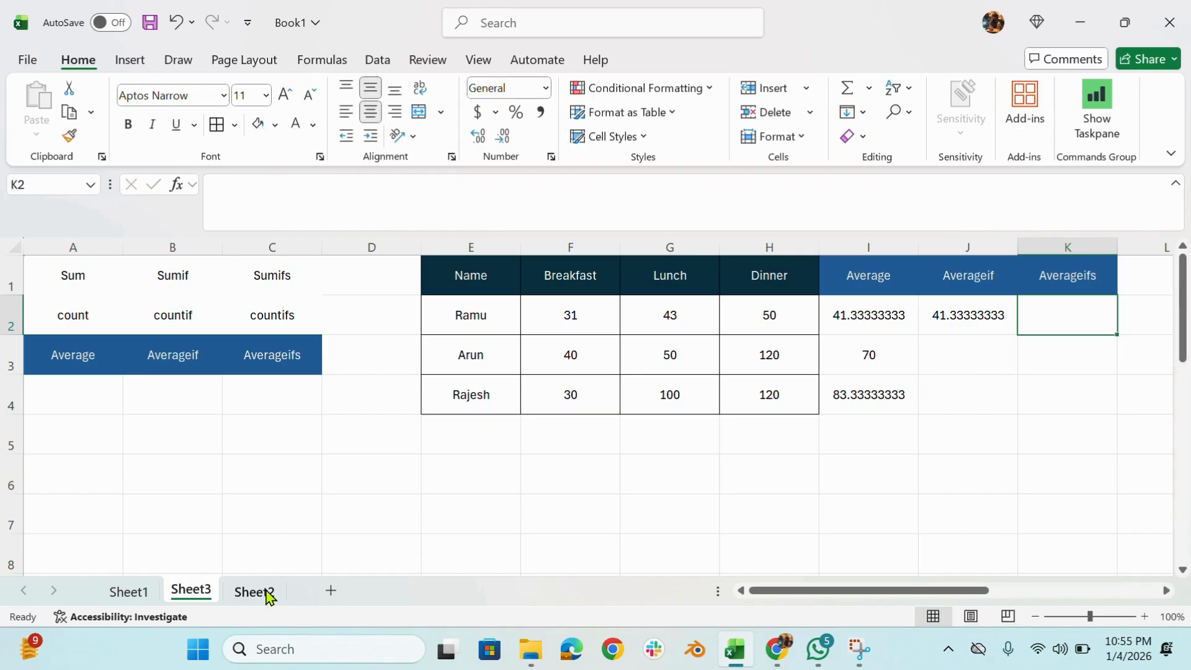
# Try inserting blank columns before the Averageifs column on Sheet3, and remove them again
pyautogui.click(1045, 248)
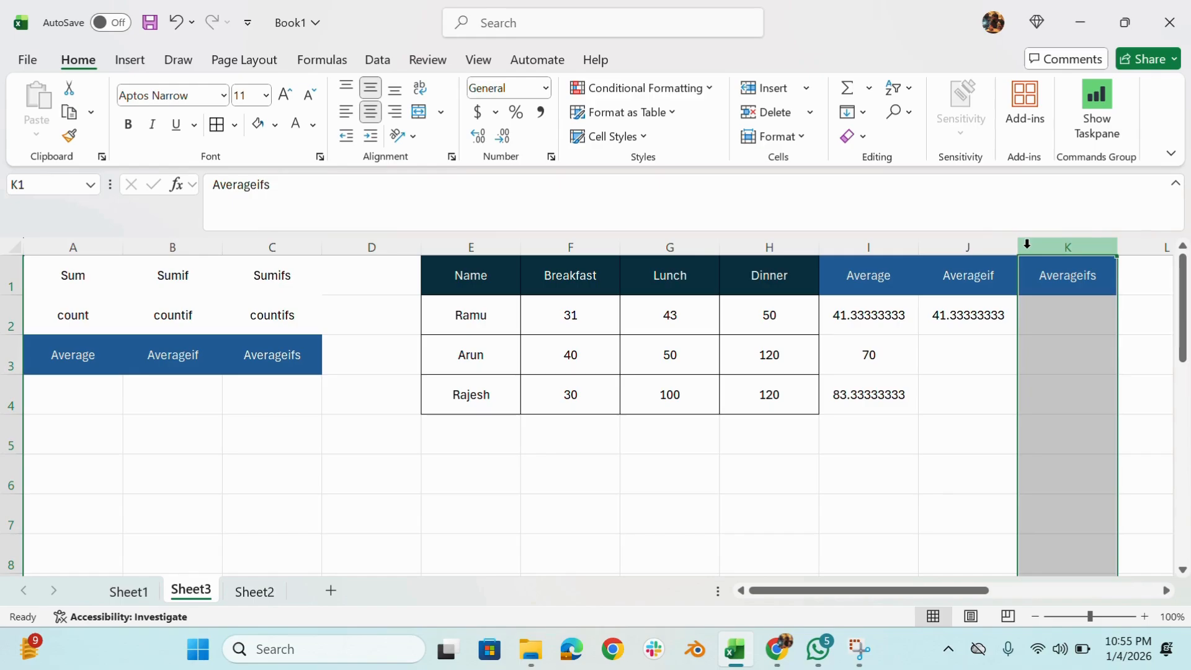
pyautogui.hotkey('ctrl', 'shift', '+')
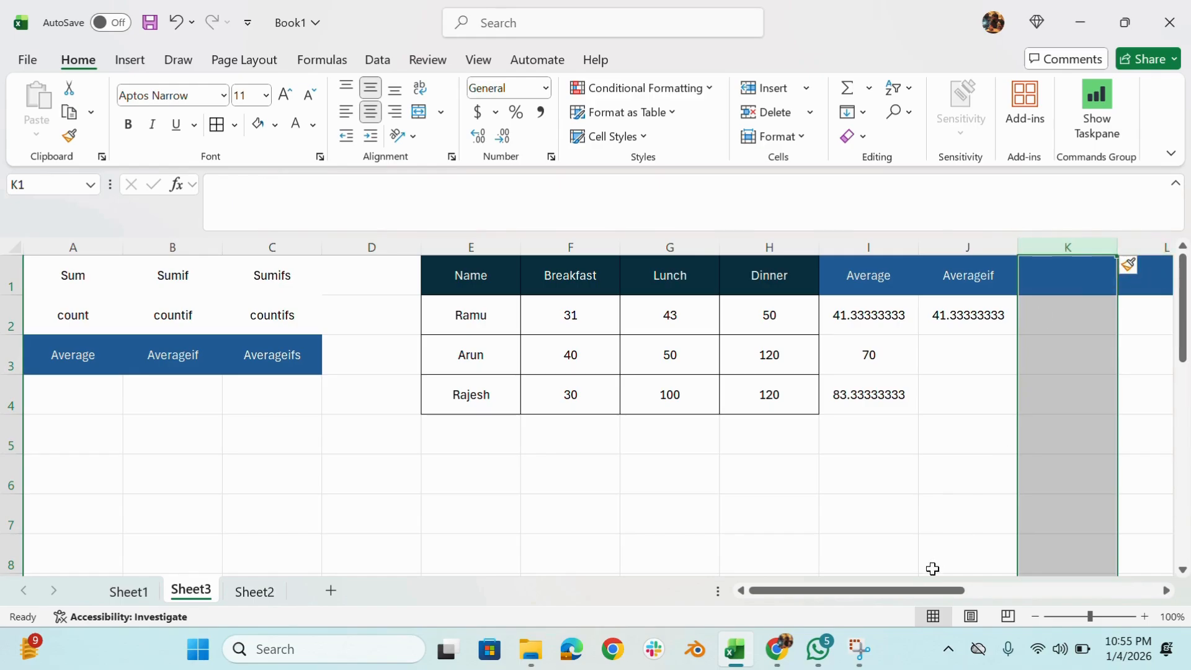
pyautogui.moveTo(911, 592); pyautogui.dragTo(1020, 592)
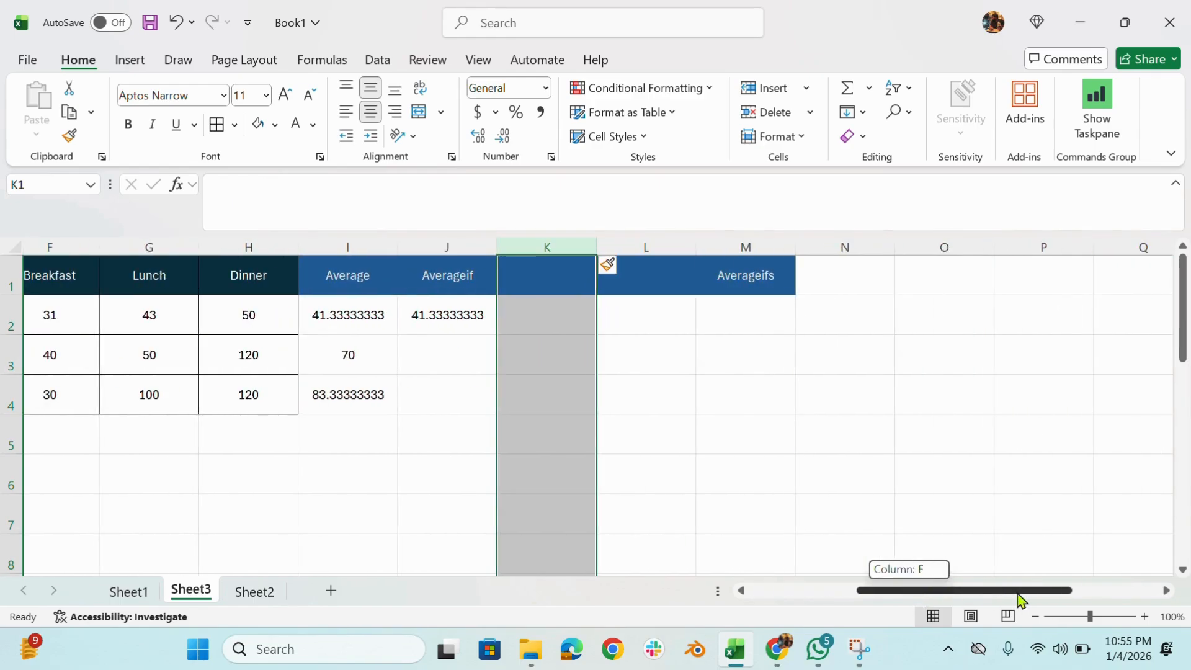
pyautogui.click(632, 321)
pyautogui.moveTo(578, 246)
pyautogui.mouseDown()
pyautogui.moveTo(566, 245)
pyautogui.moveTo(600, 247)
pyautogui.mouseUp()
pyautogui.hotkey('ctrl', '-')
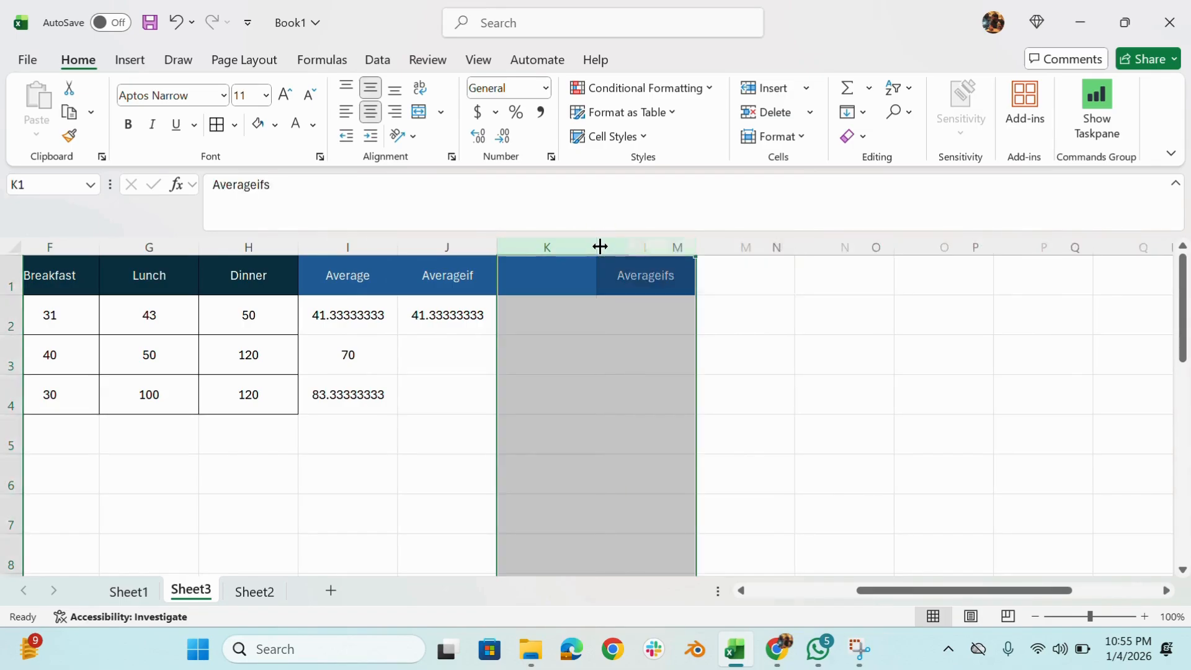
pyautogui.click(527, 246)
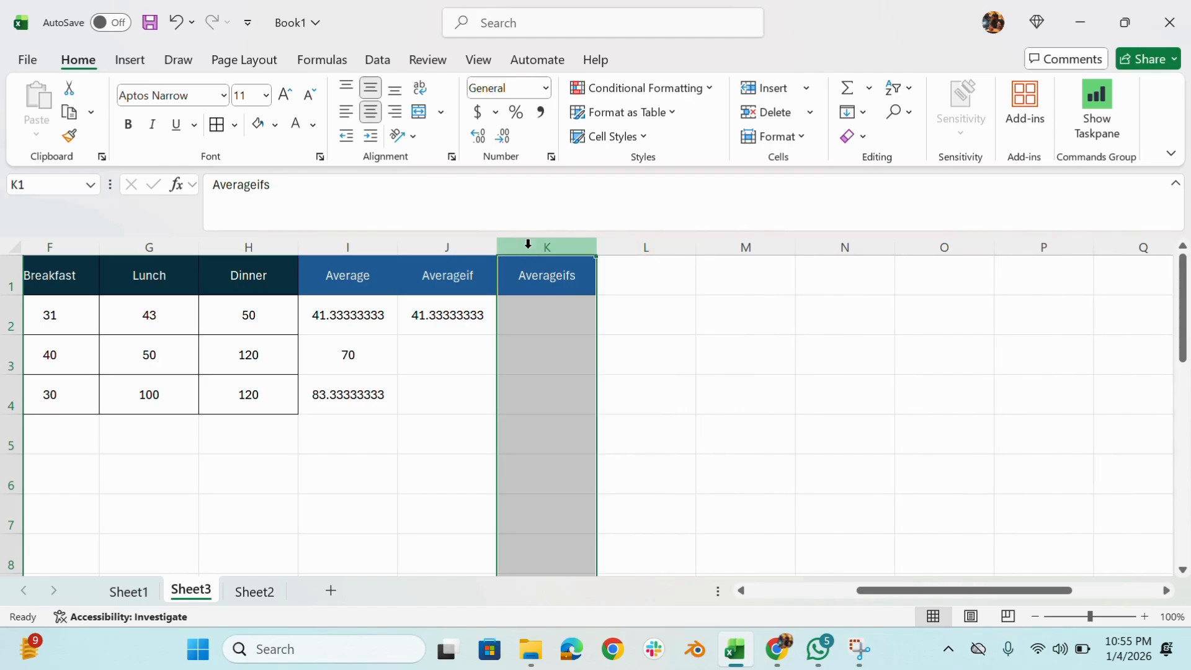
pyautogui.rightClick(528, 246)
pyautogui.click(577, 433)
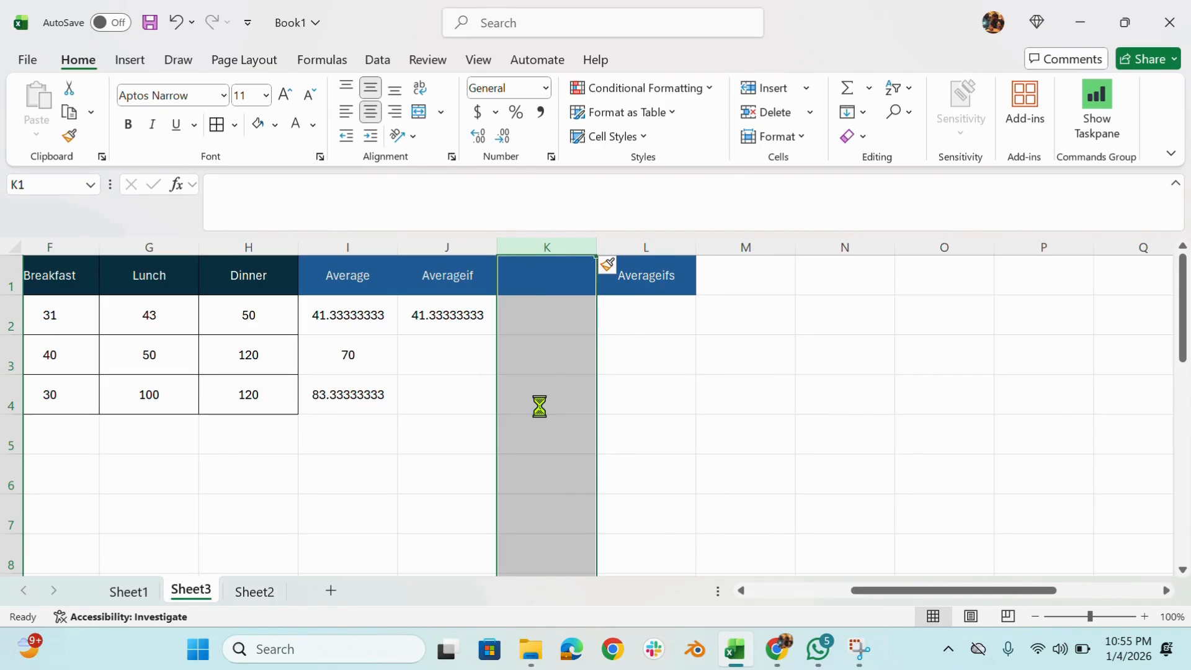
pyautogui.hotkey('ctrl', 'z')
pyautogui.click(556, 349)
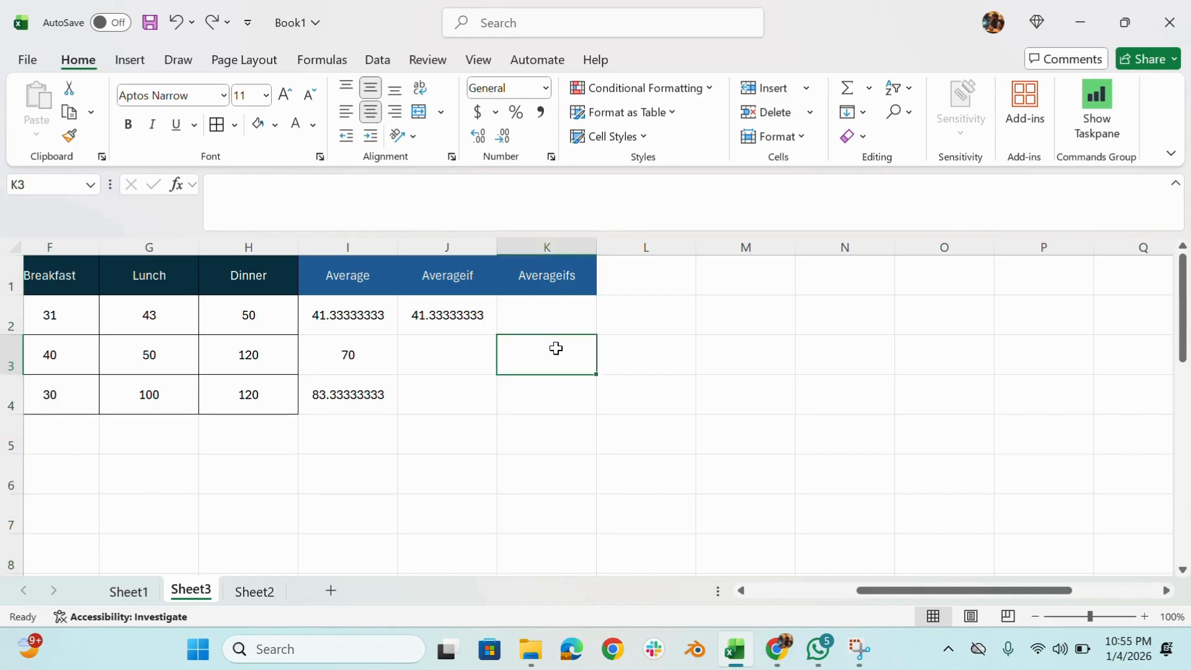
# Insert two blank columns between the Averageif and Averageifs columns on Sheet3
pyautogui.click(564, 243)
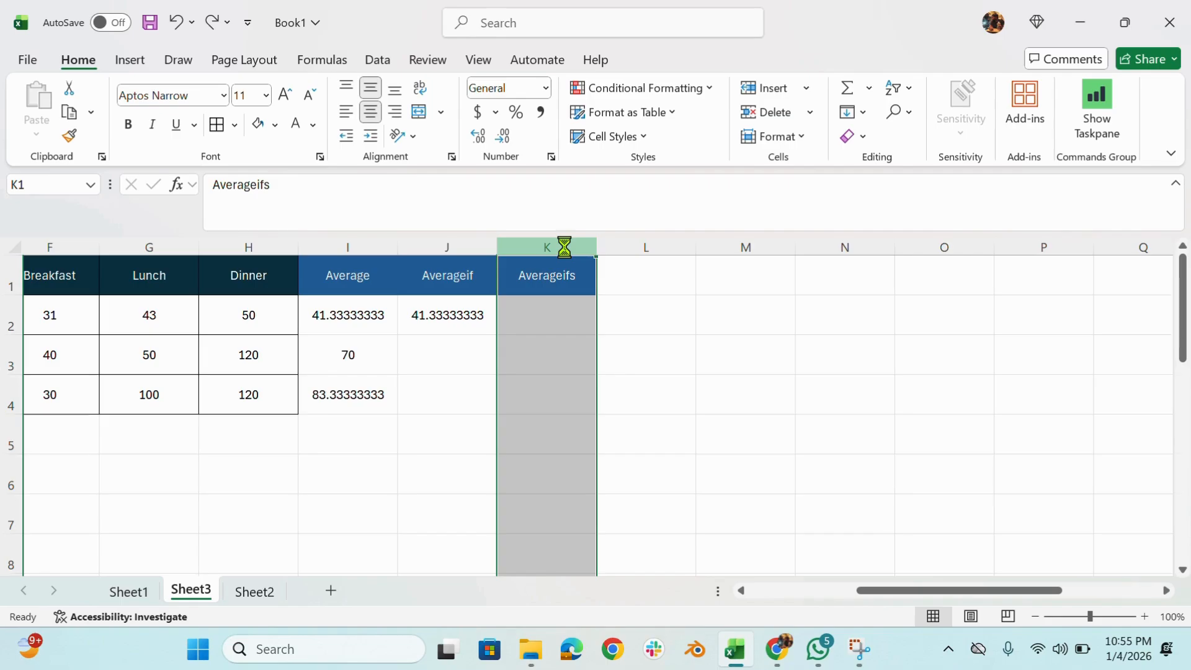
pyautogui.hotkey('ctrl', 'shift', '+')
pyautogui.hotkey('ctrl', 'shift', '+')
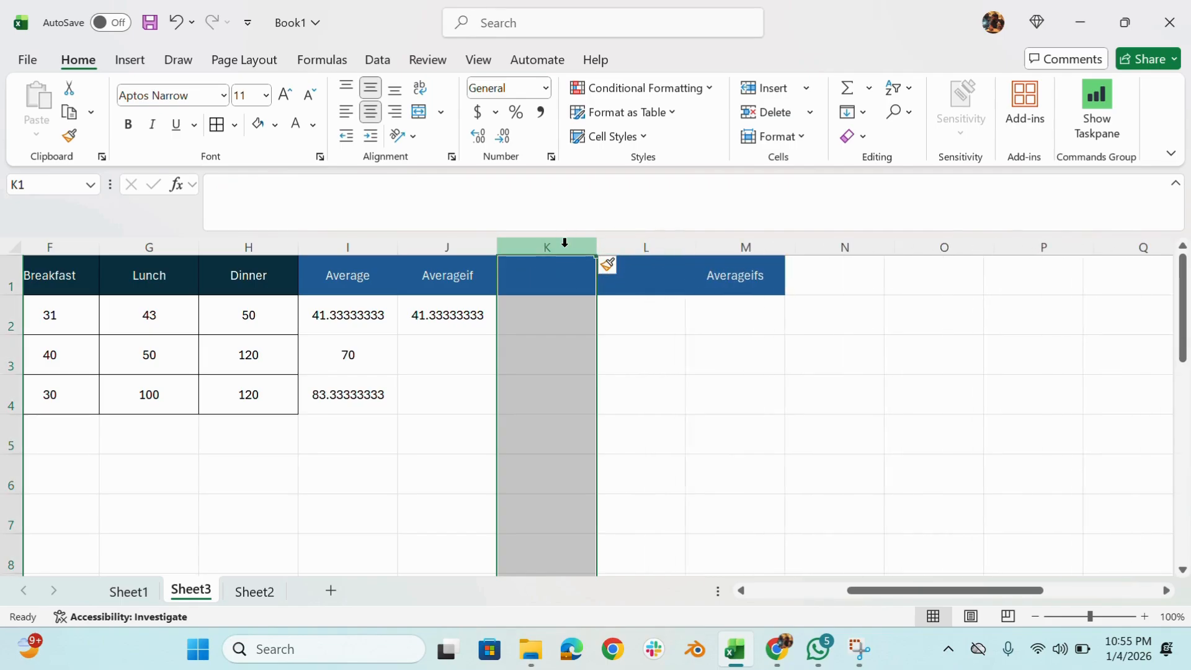
# Copy the vendor Sai Travels from F2 on Sheet2 into K2 on Sheet3
pyautogui.click(277, 594)
pyautogui.click(385, 288)
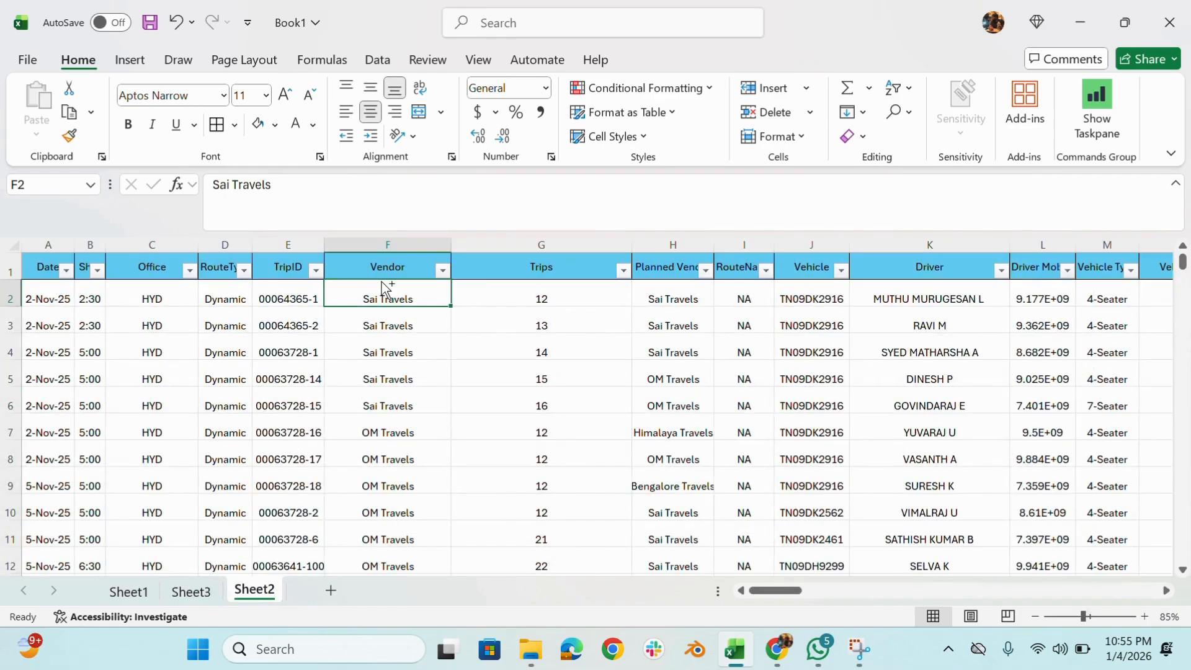
pyautogui.hotkey('ctrl', 'c')
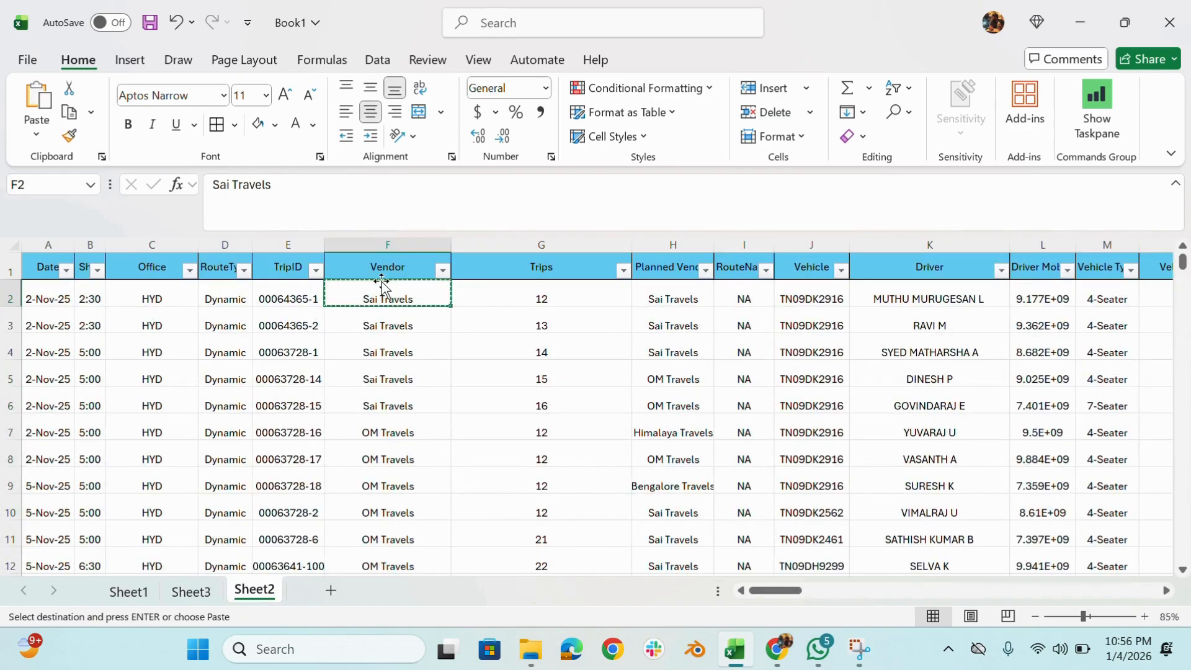
pyautogui.click(191, 591)
pyautogui.click(578, 316)
pyautogui.hotkey('ctrl', 'v')
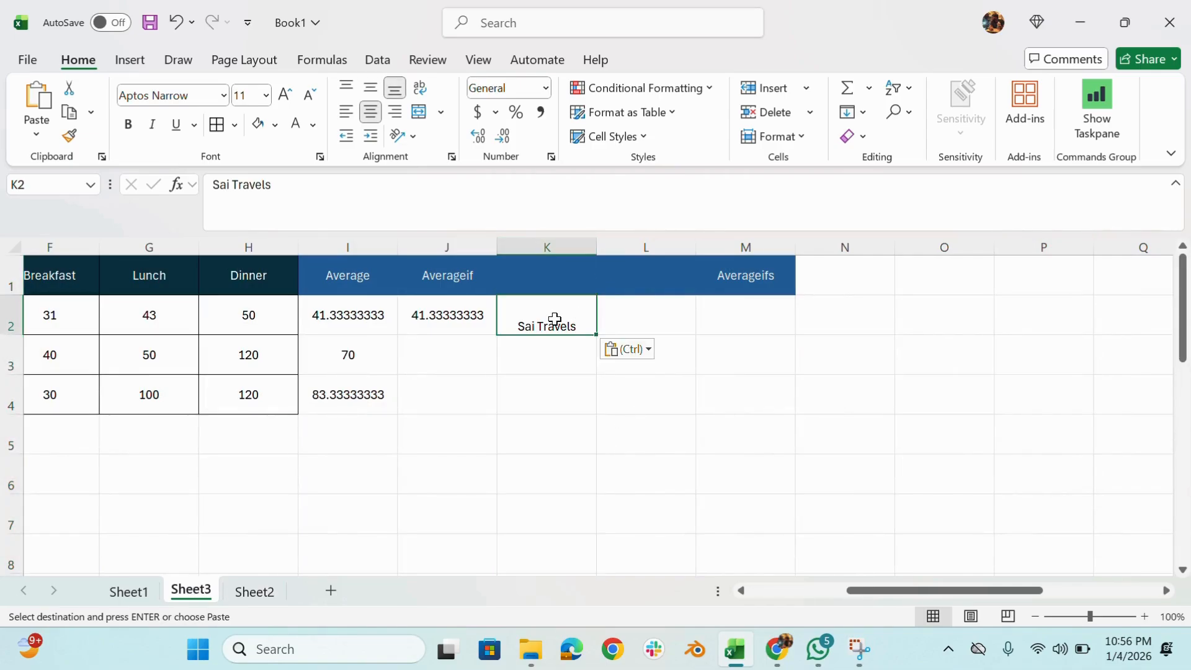
# Copy the first vehicle number from J2 on Sheet2 into L2 on Sheet3
pyautogui.click(251, 593)
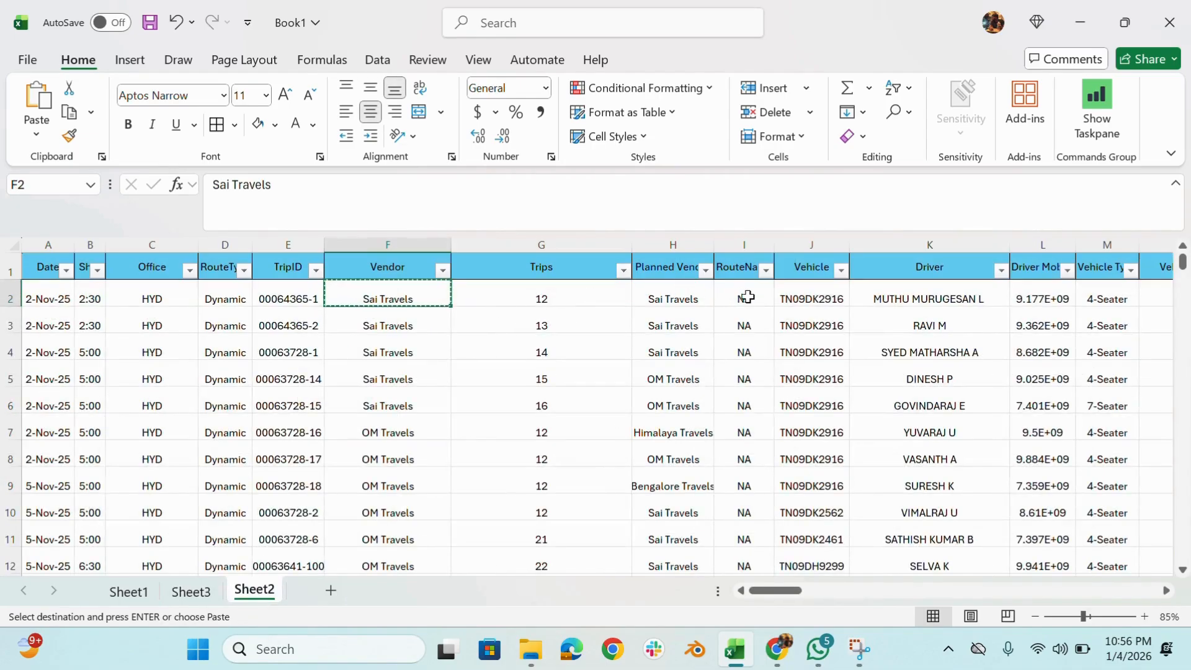
pyautogui.click(830, 299)
pyautogui.hotkey('ctrl', 'c')
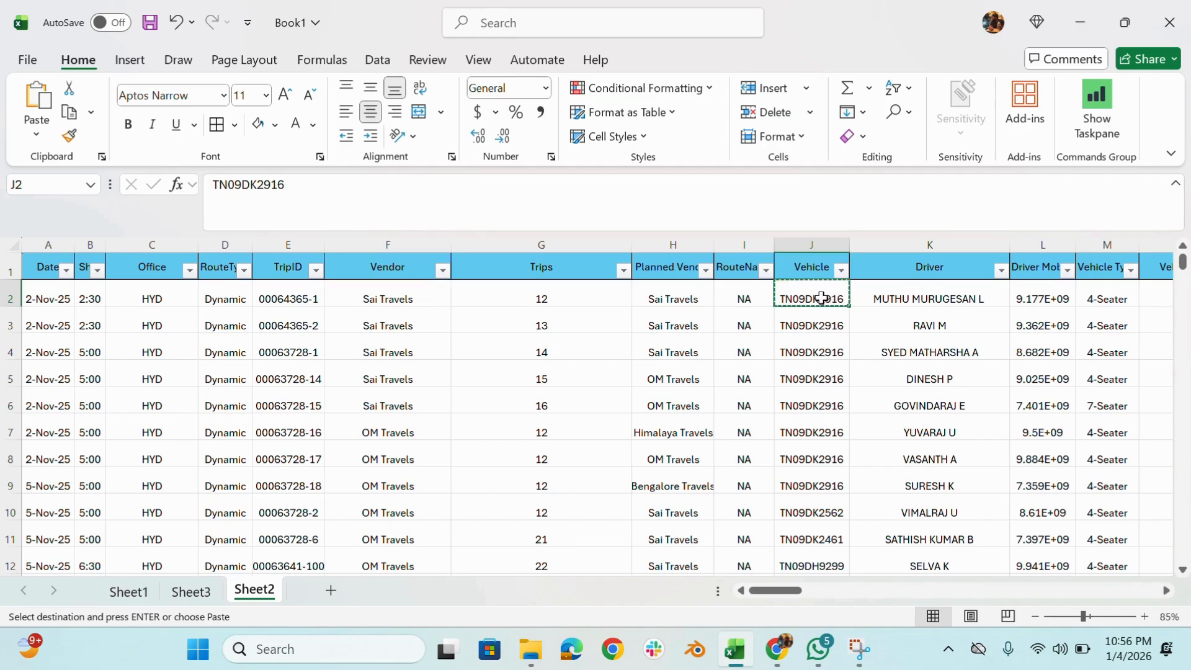
pyautogui.click(191, 591)
pyautogui.click(646, 319)
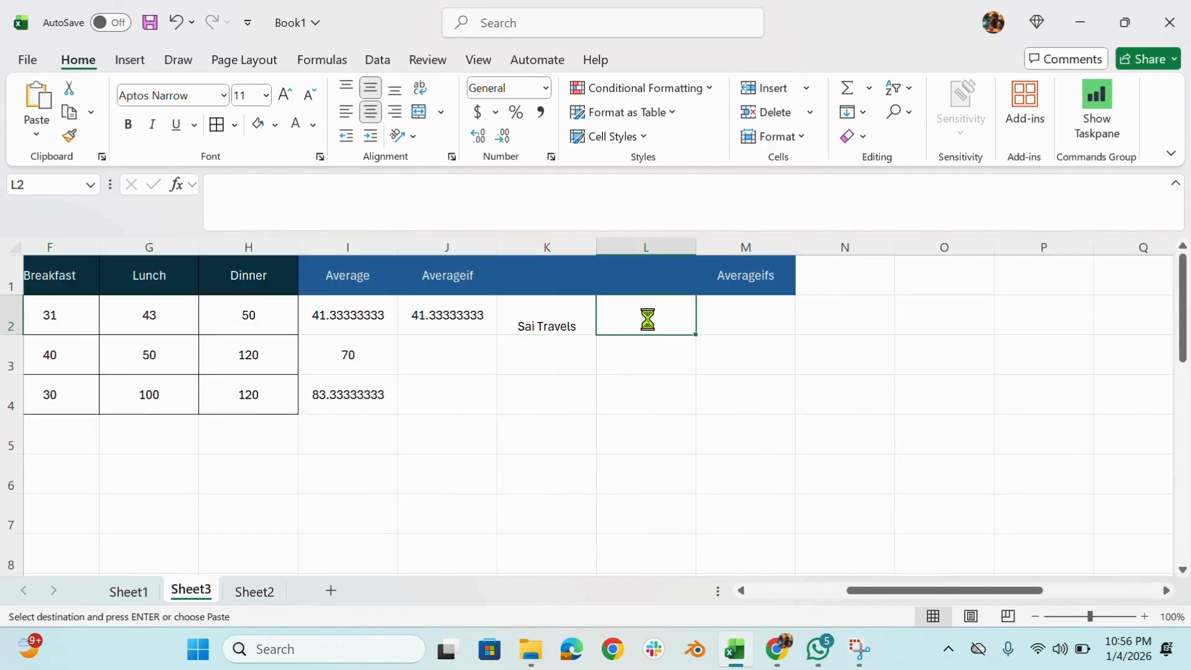
pyautogui.hotkey('ctrl', 'v')
# Start an AVERAGEIFS formula in M2 on Sheet3 with the Trips column Sheet2!G:G as the average range
pyautogui.click(773, 310)
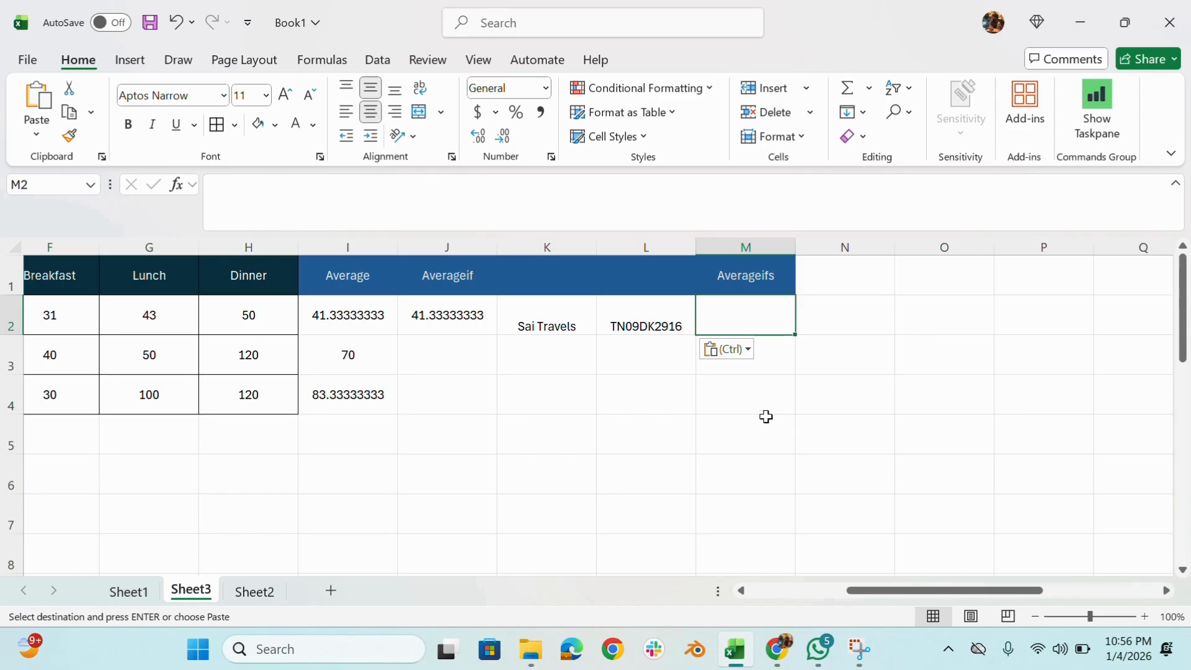
pyautogui.click(566, 322)
pyautogui.click(671, 317)
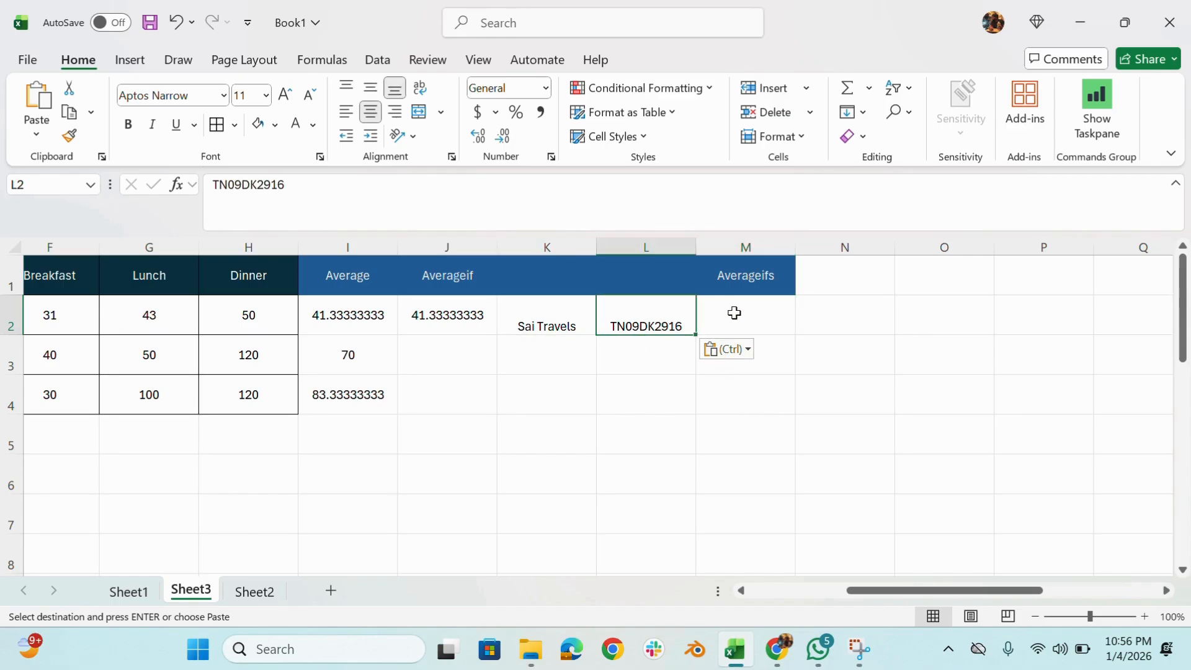
pyautogui.click(738, 313)
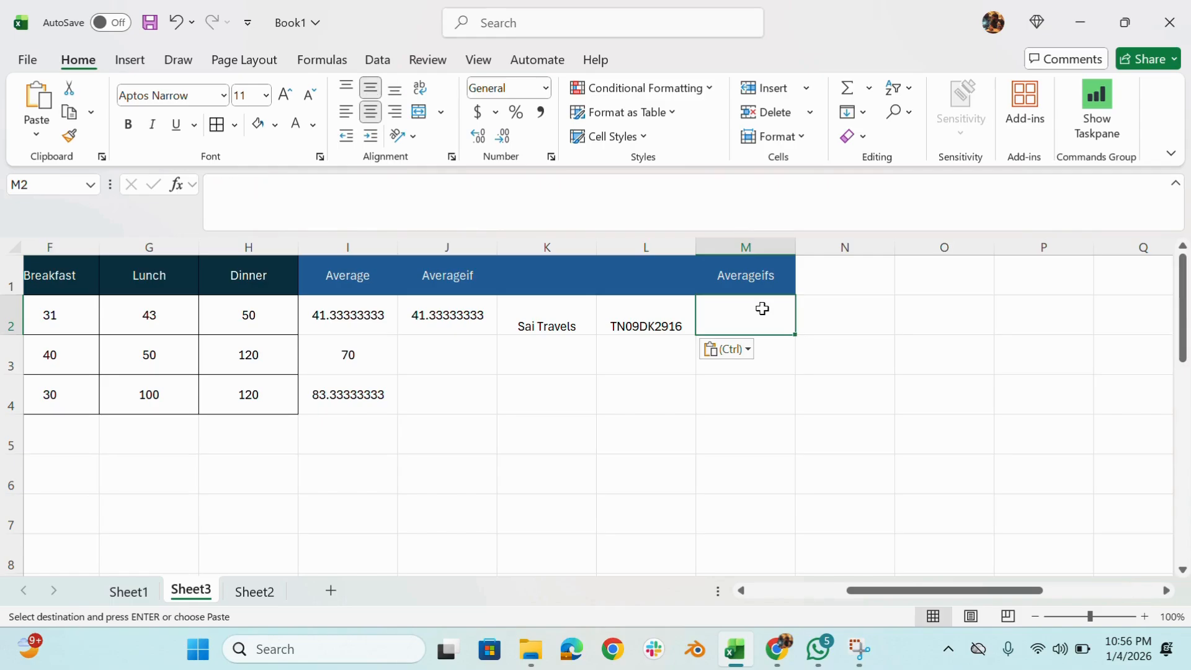
pyautogui.write('=')
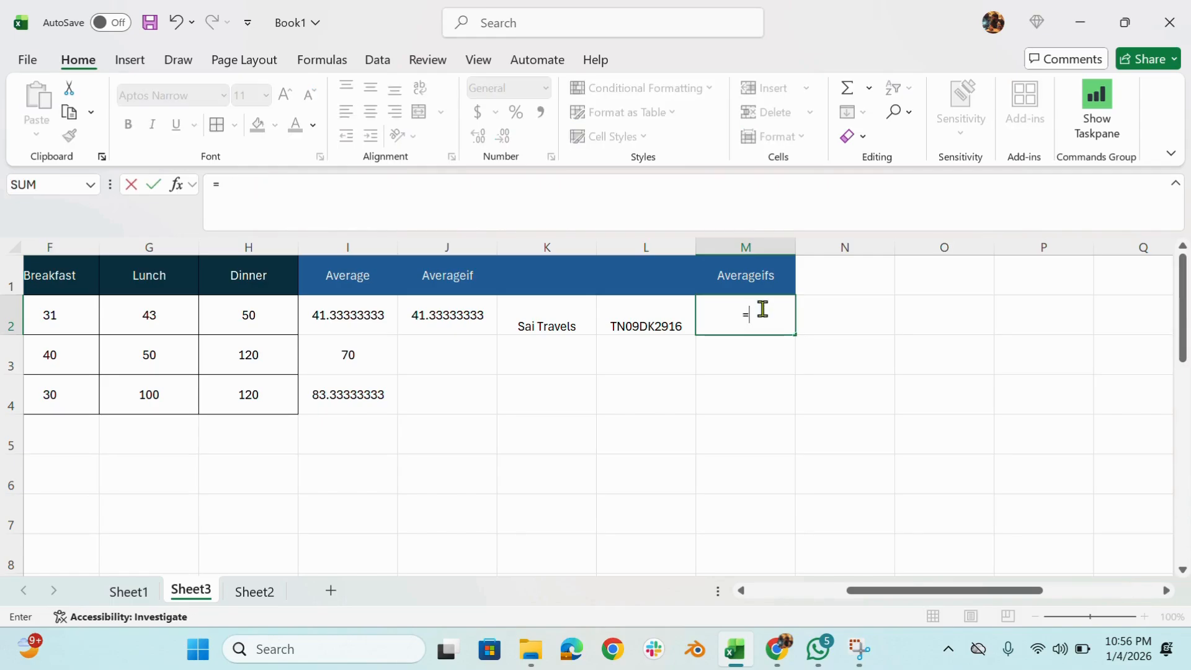
pyautogui.write('AVERA')
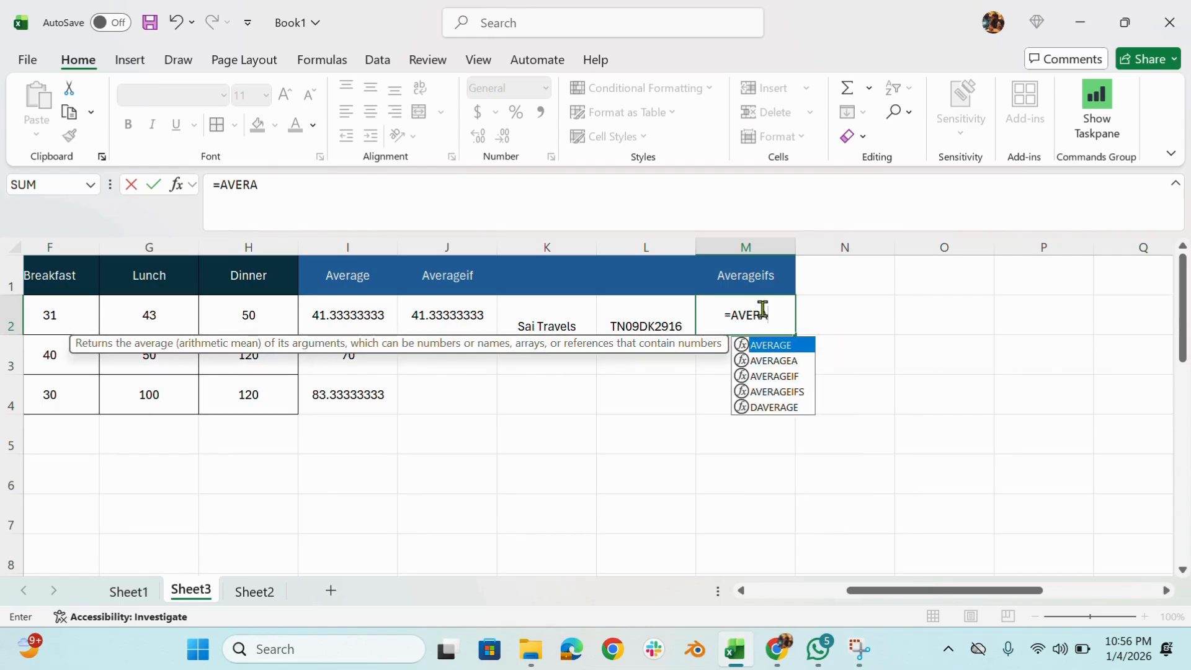
pyautogui.doubleClick(784, 391)
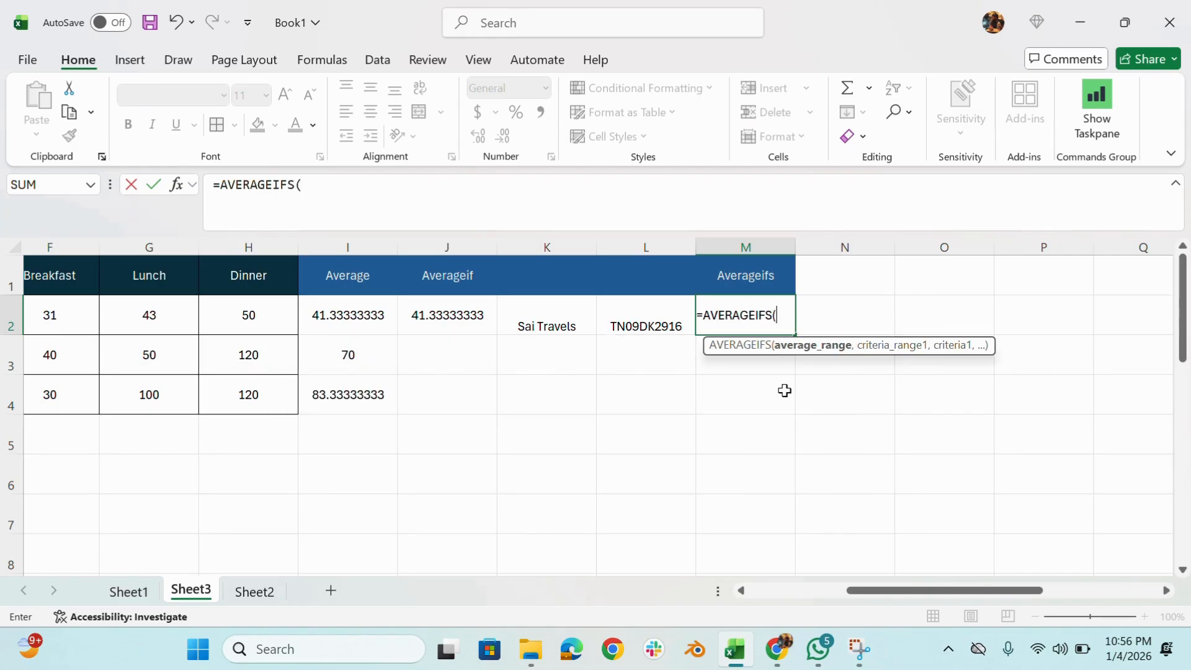
pyautogui.click(255, 592)
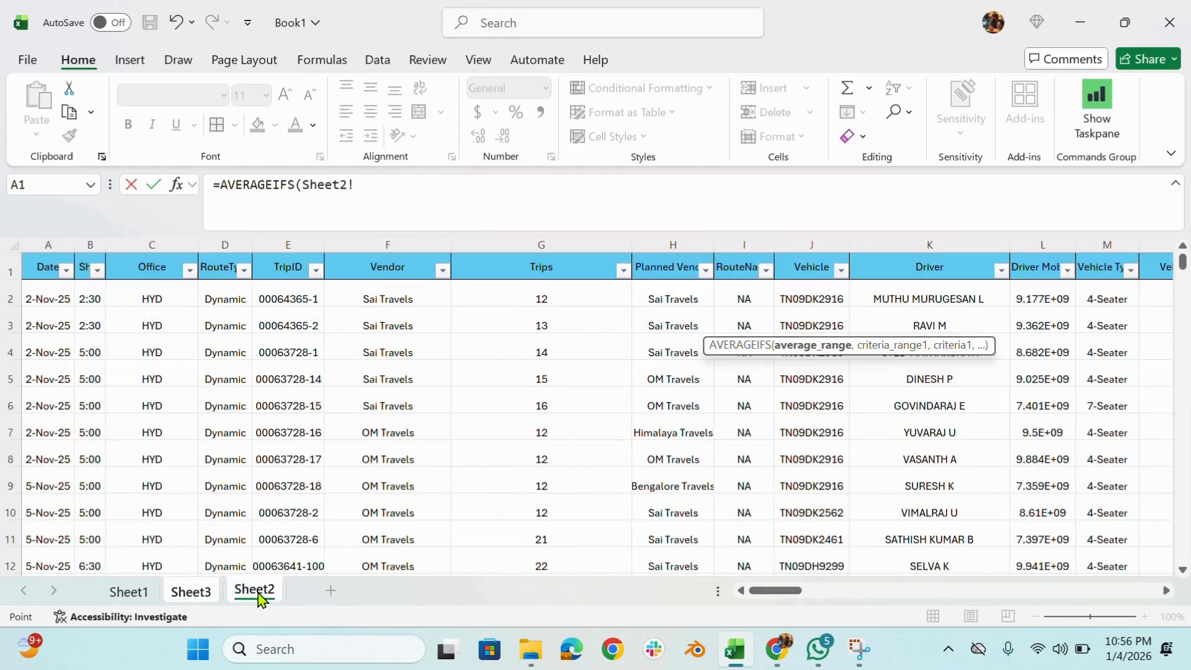
pyautogui.click(401, 245)
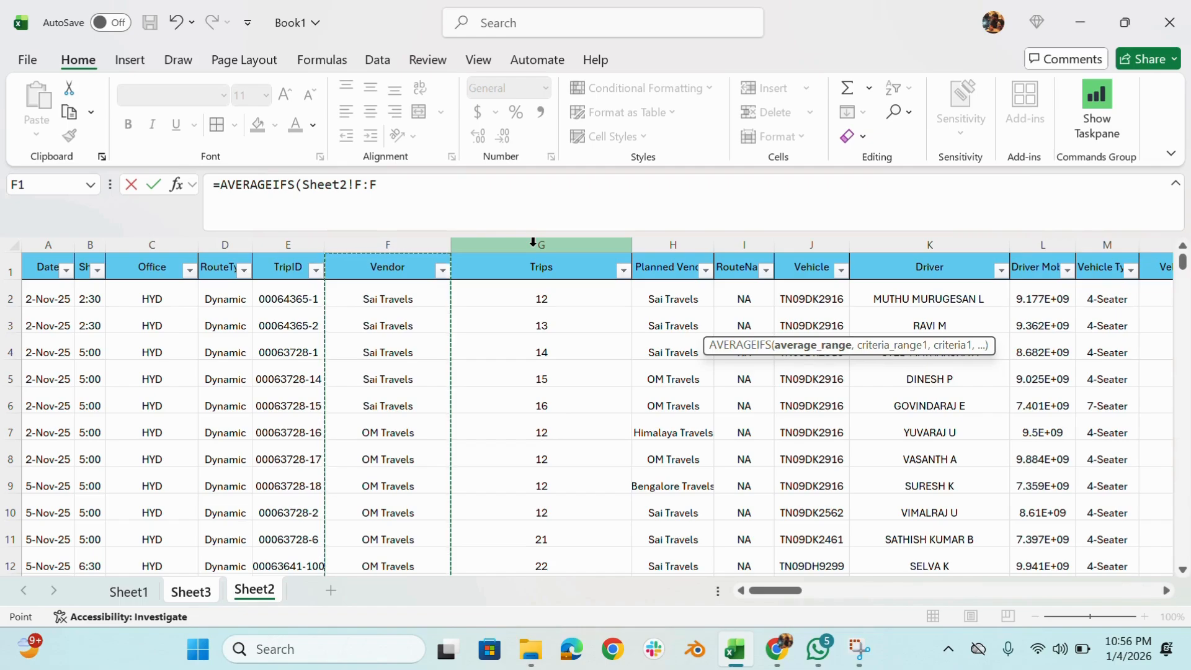
pyautogui.click(532, 242)
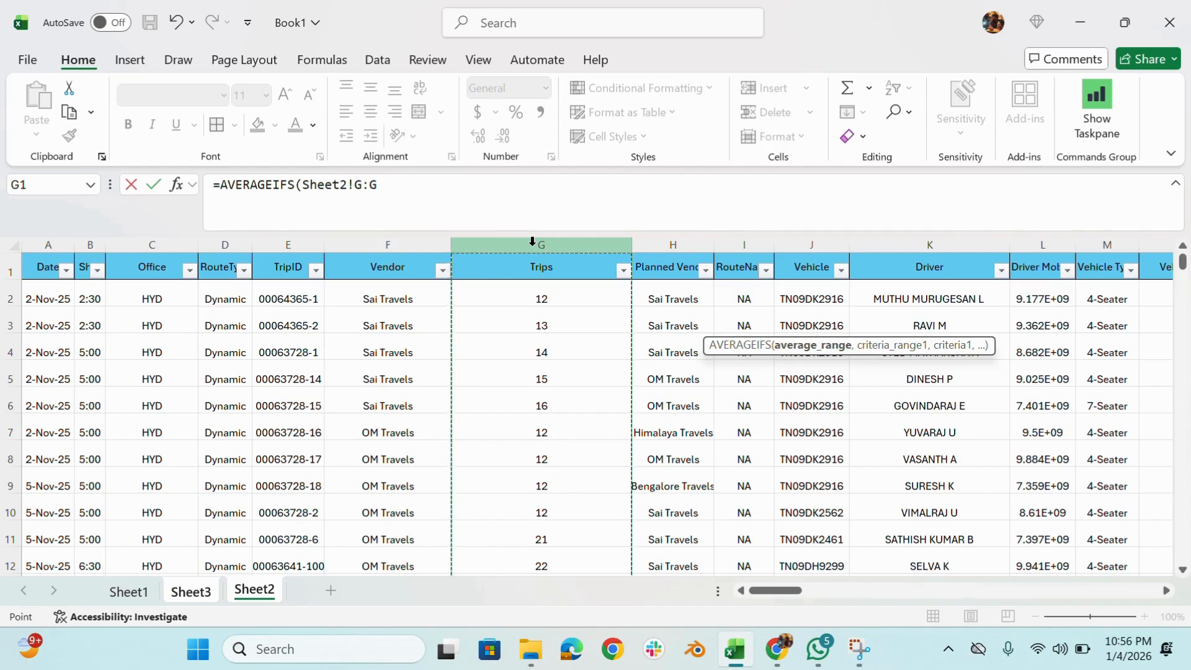
pyautogui.write(',')
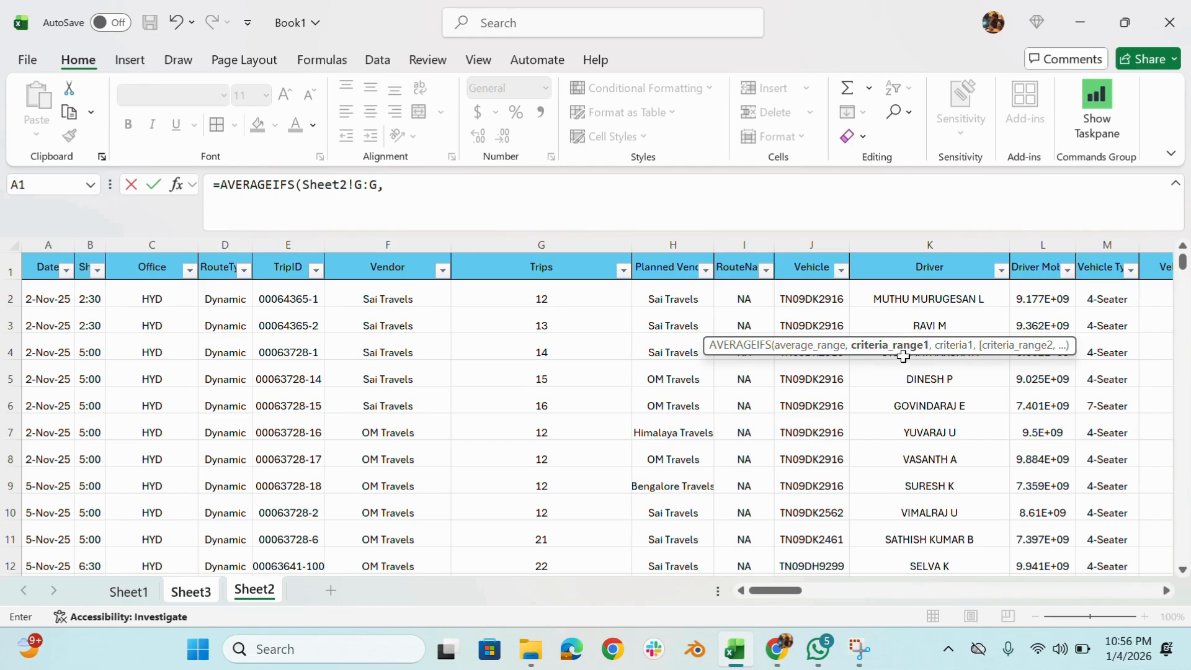
# Add the first condition to the AVERAGEIFS formula: vendor column Sheet2!F:F matching the vendor in Sheet3!K2
pyautogui.click(400, 242)
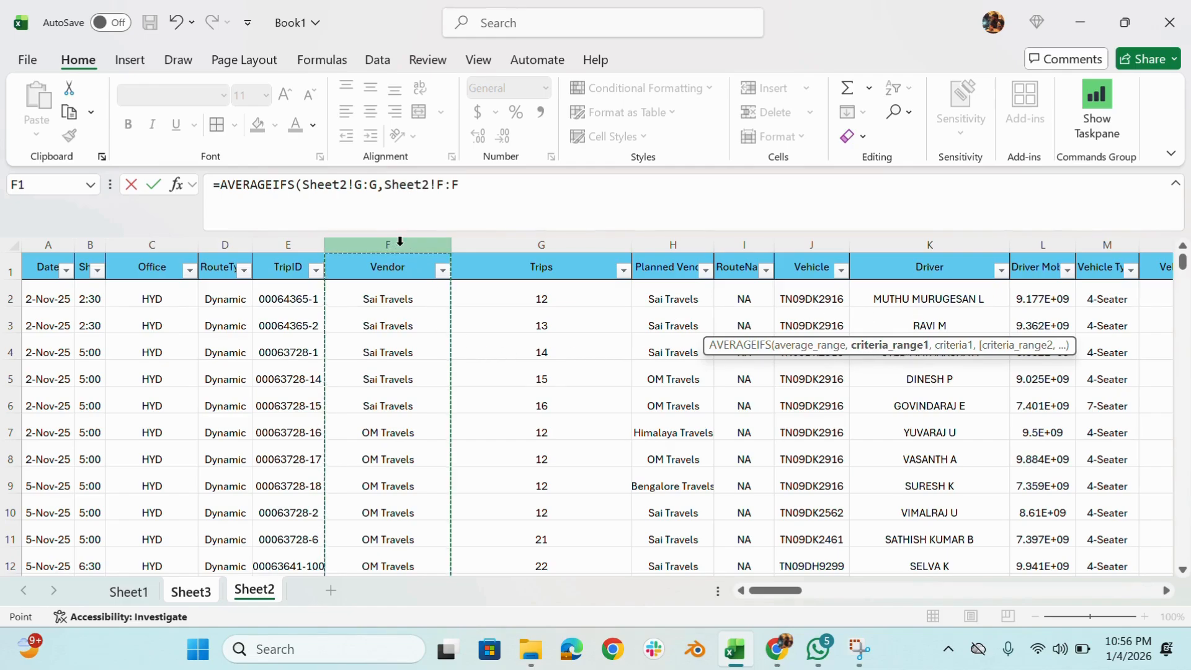
pyautogui.write(',')
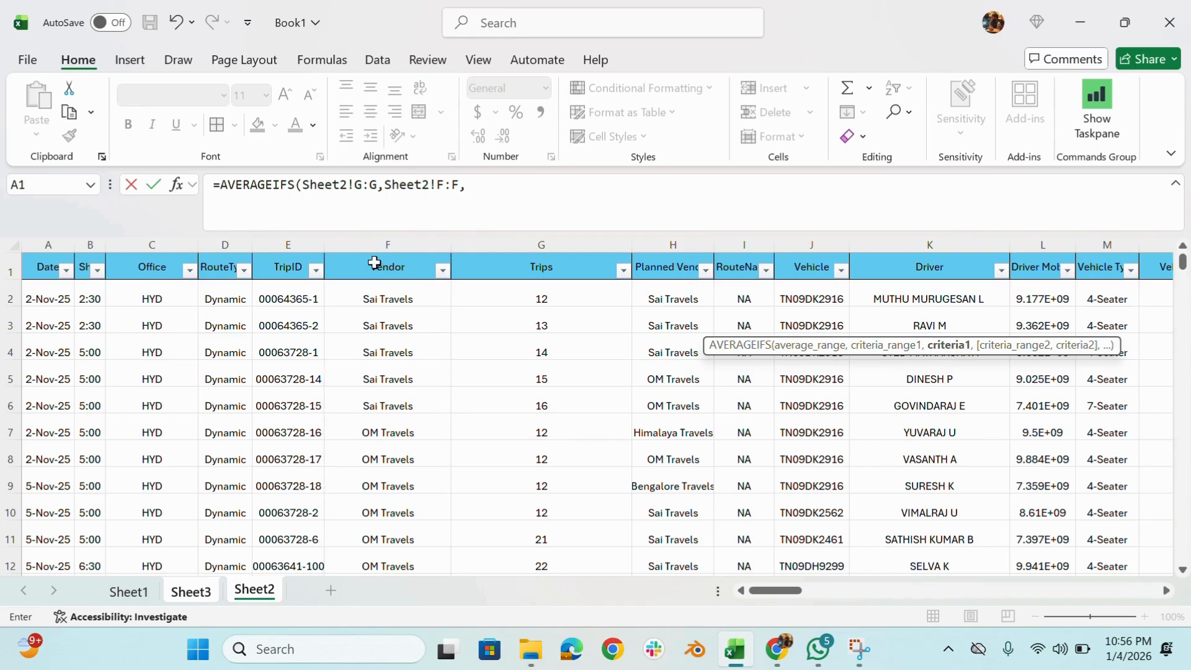
pyautogui.click(191, 599)
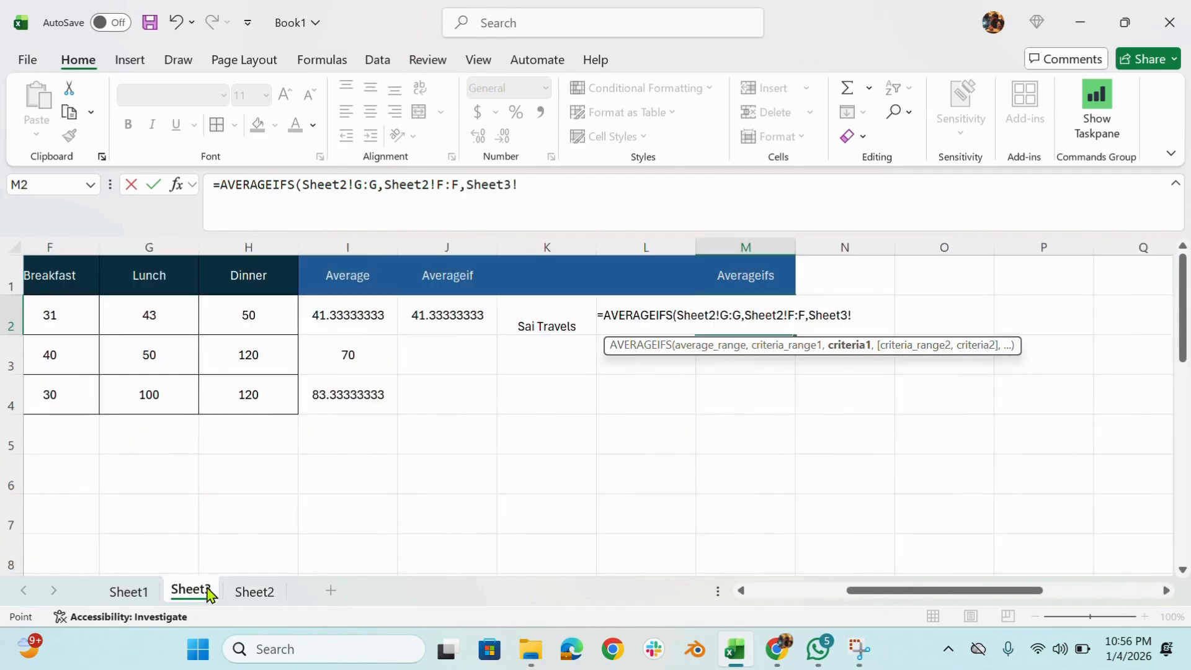
pyautogui.click(547, 305)
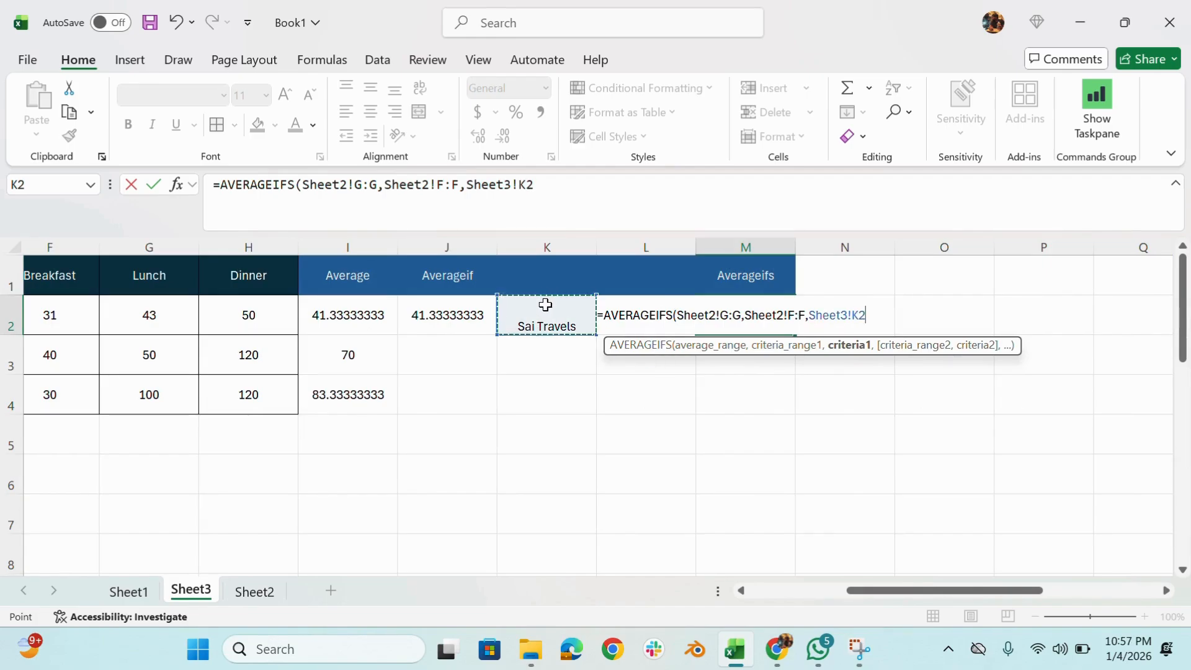
pyautogui.write(',')
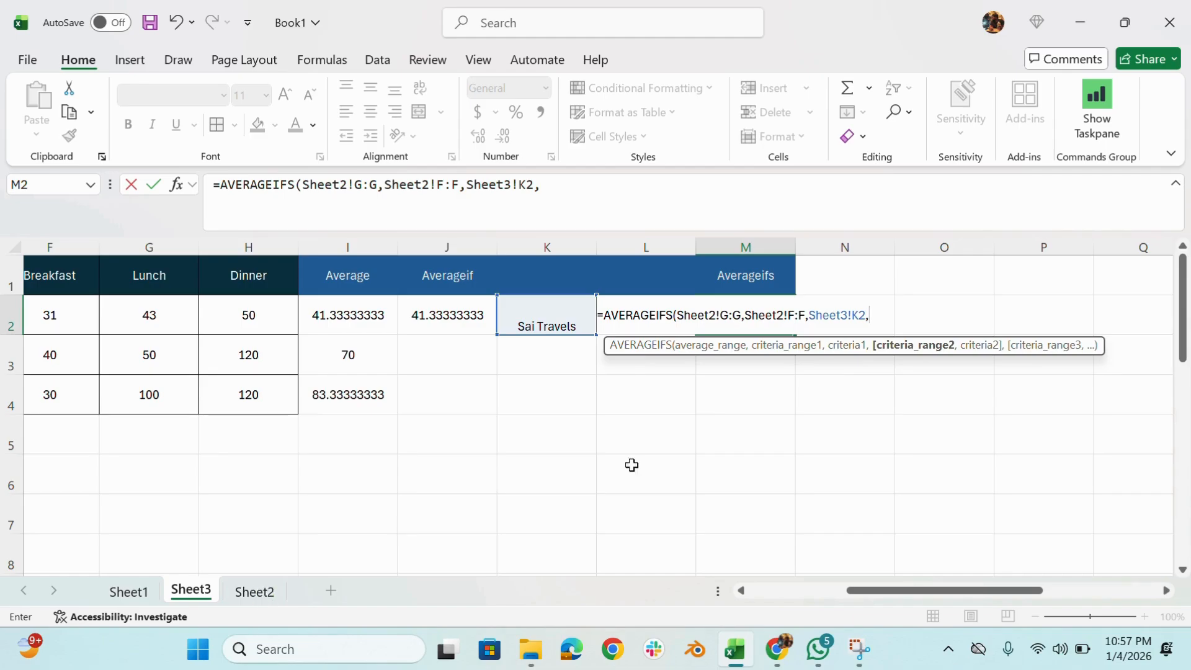
# Add the second condition, vehicle column Sheet2!J:J matching Sheet3!L2, and complete the AVERAGEIFS formula in M2
pyautogui.click(254, 593)
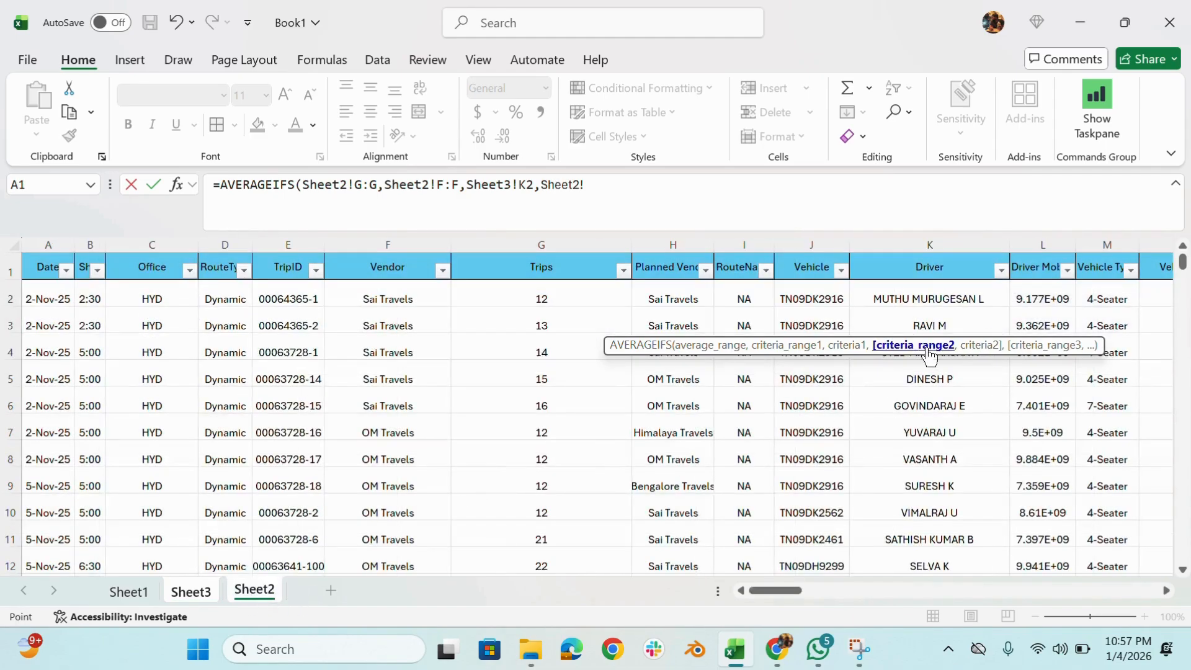
pyautogui.click(803, 238)
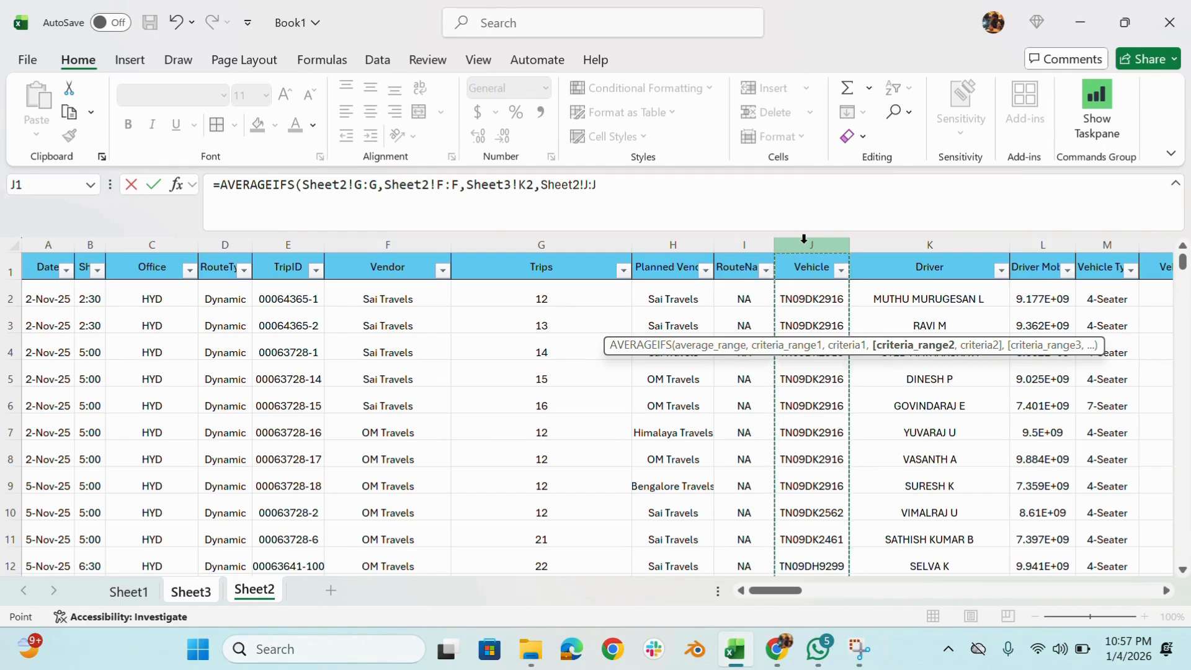
pyautogui.write(',')
pyautogui.click(191, 593)
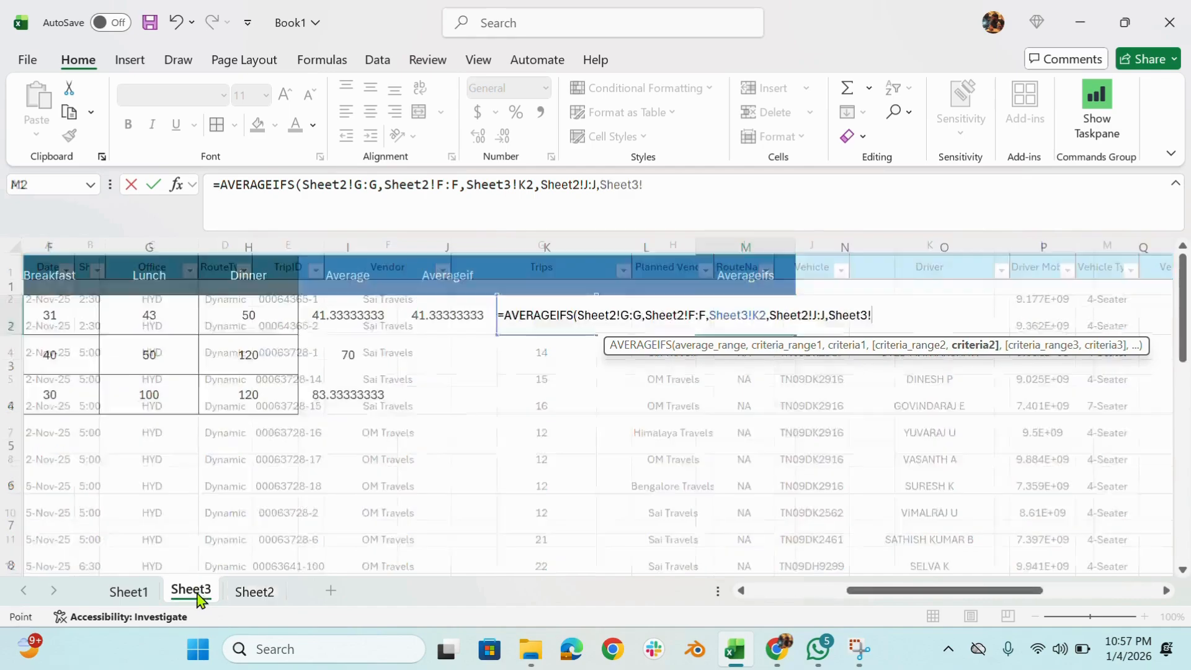
pyautogui.press('Left')
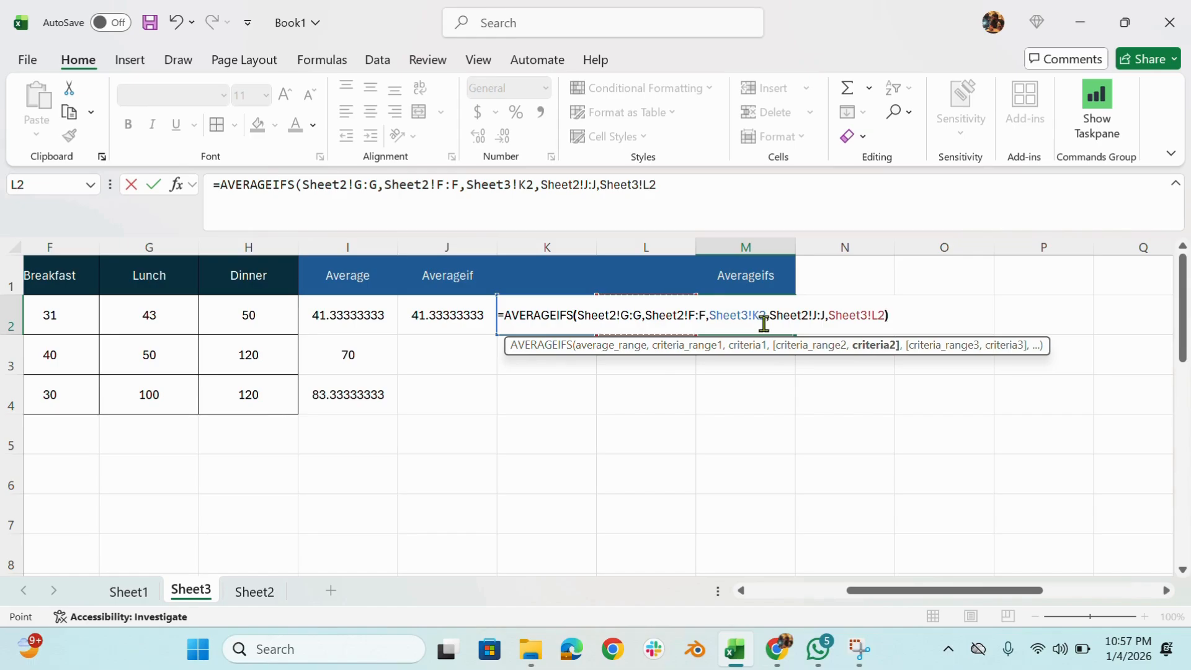
pyautogui.press('Return')
pyautogui.click(763, 322)
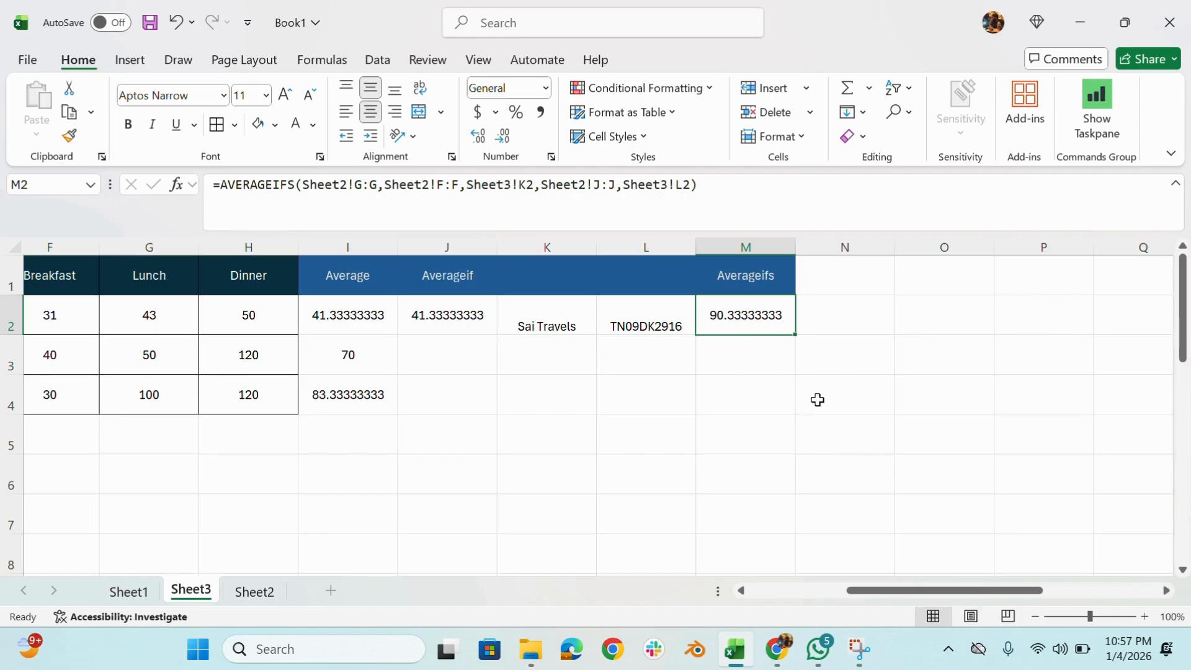
# Filter the Vendor column on Sheet2 to show only Sai Travels
pyautogui.click(241, 595)
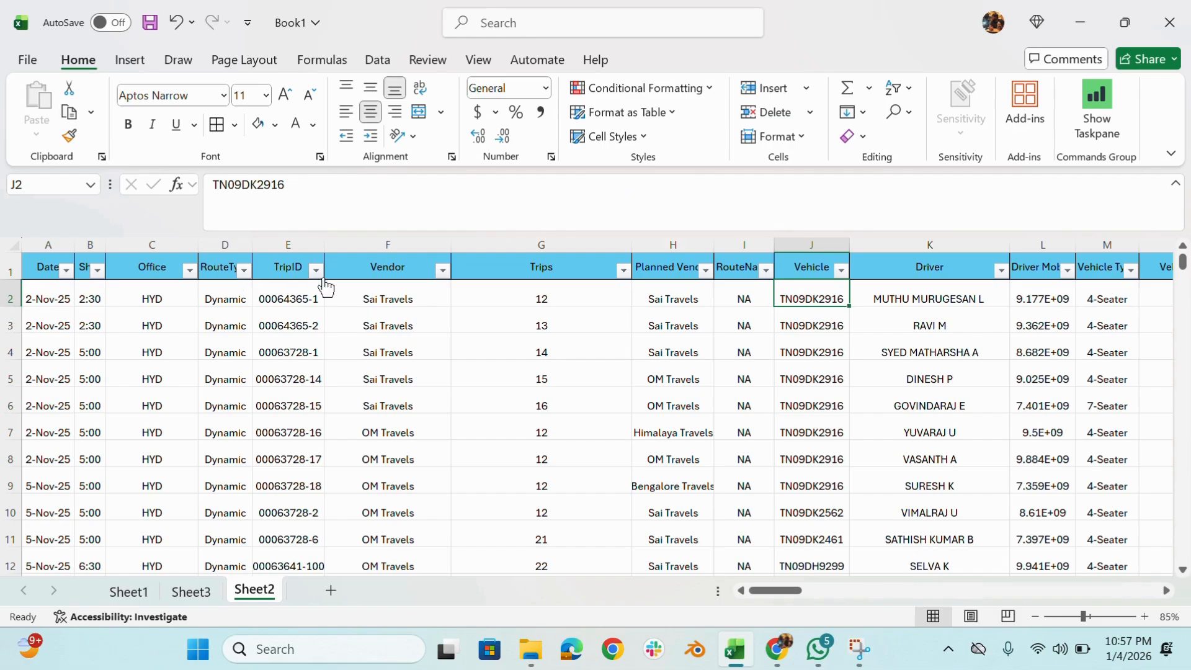
pyautogui.click(442, 270)
pyautogui.click(234, 425)
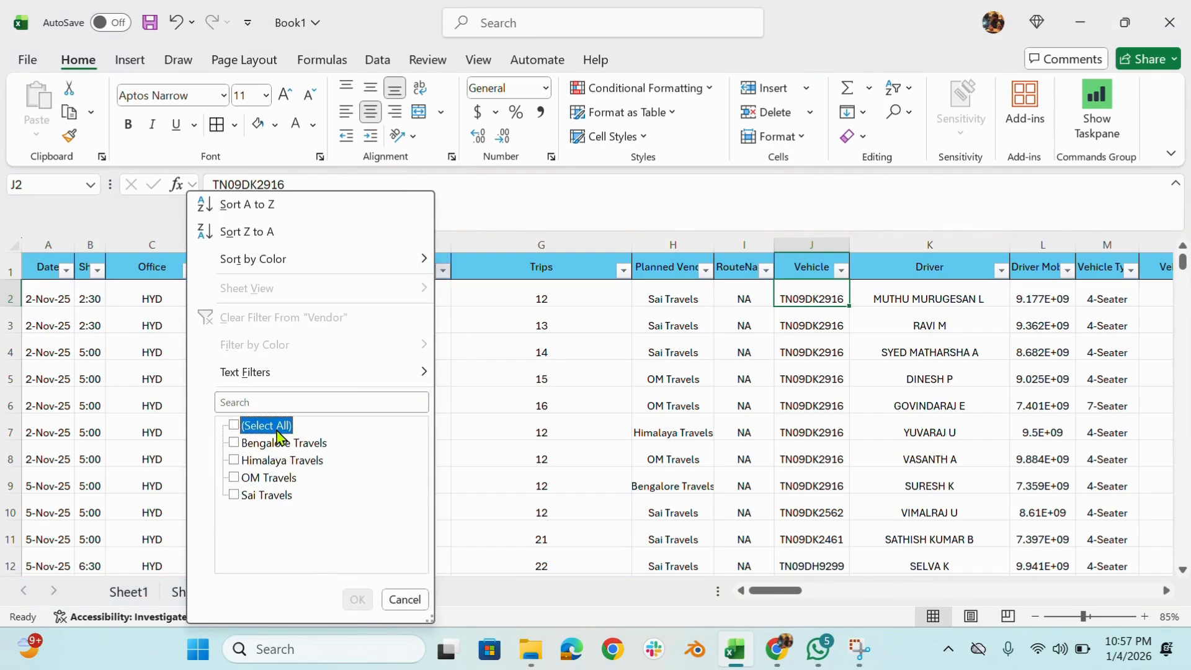
pyautogui.click(266, 494)
pyautogui.click(351, 599)
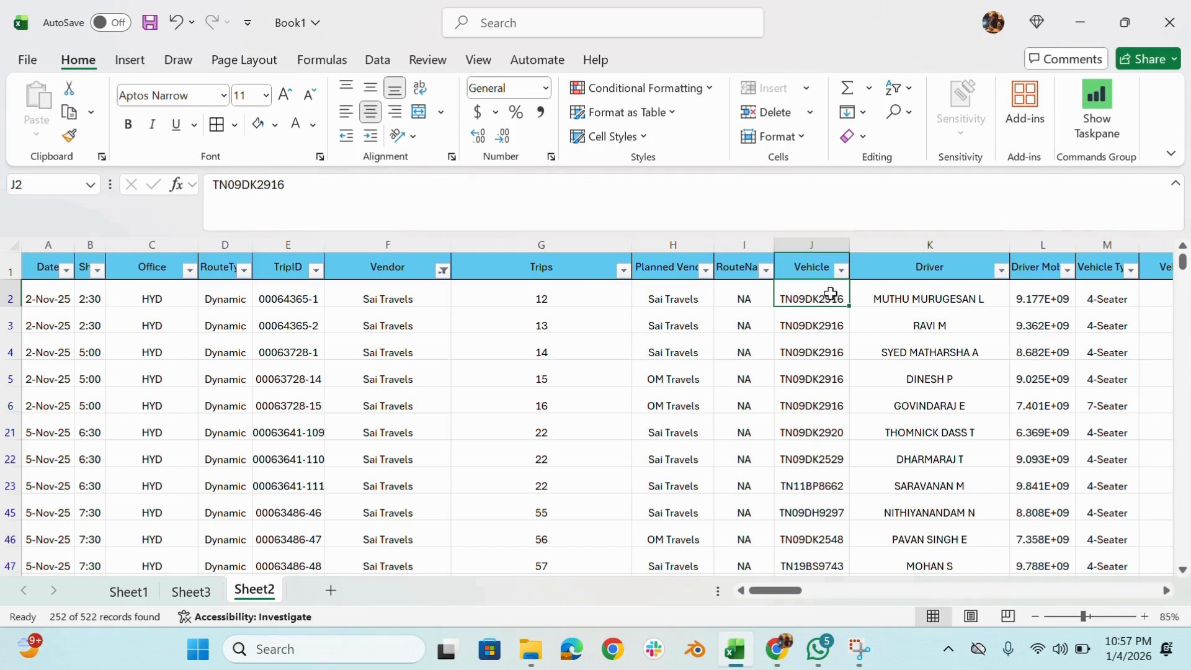
# Filter the Vehicle column on Sheet2 to the vehicle number matching the search 2916
pyautogui.click(841, 270)
pyautogui.click(664, 427)
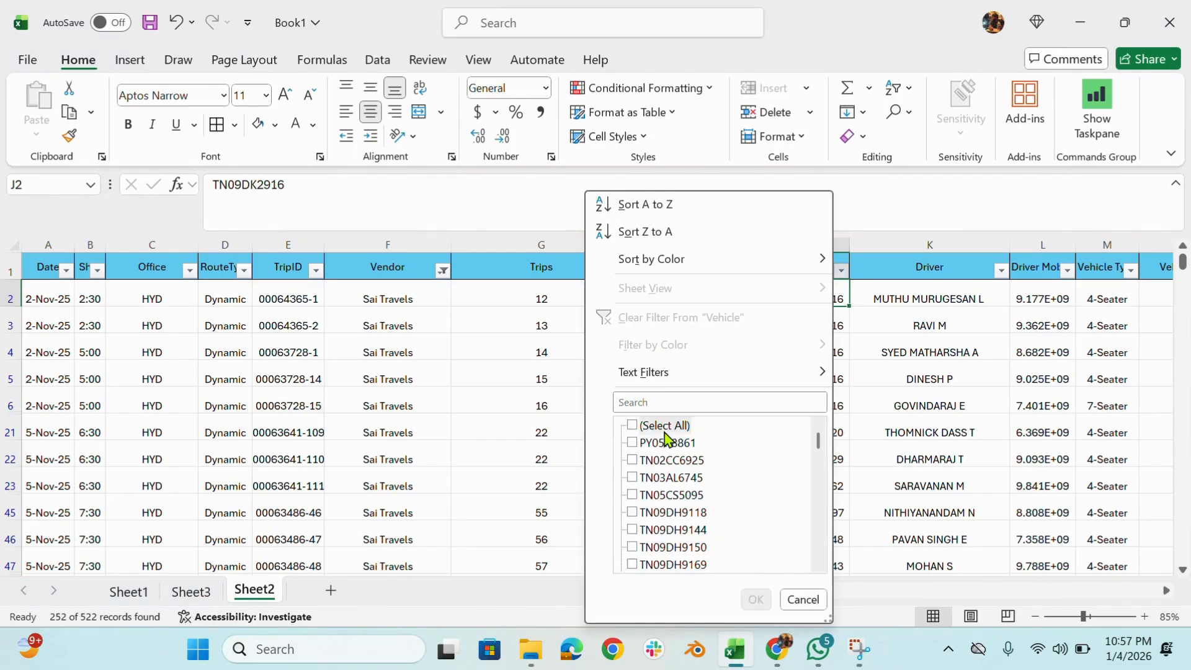
pyautogui.click(908, 354)
pyautogui.click(837, 270)
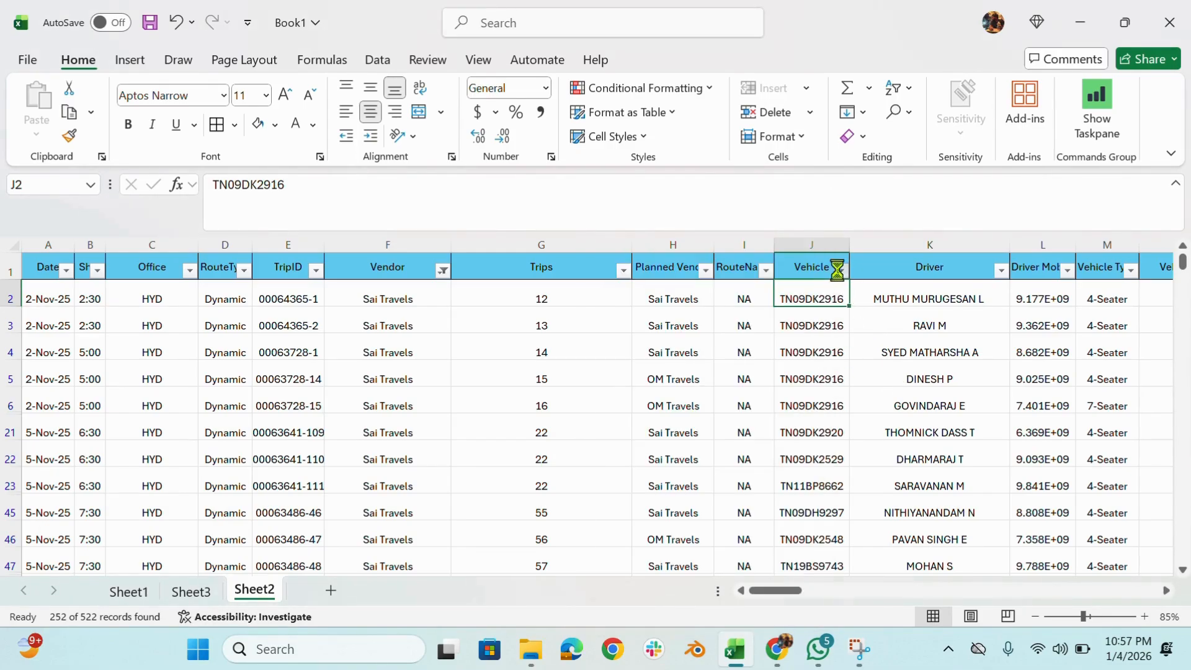
pyautogui.click(664, 402)
pyautogui.write('2')
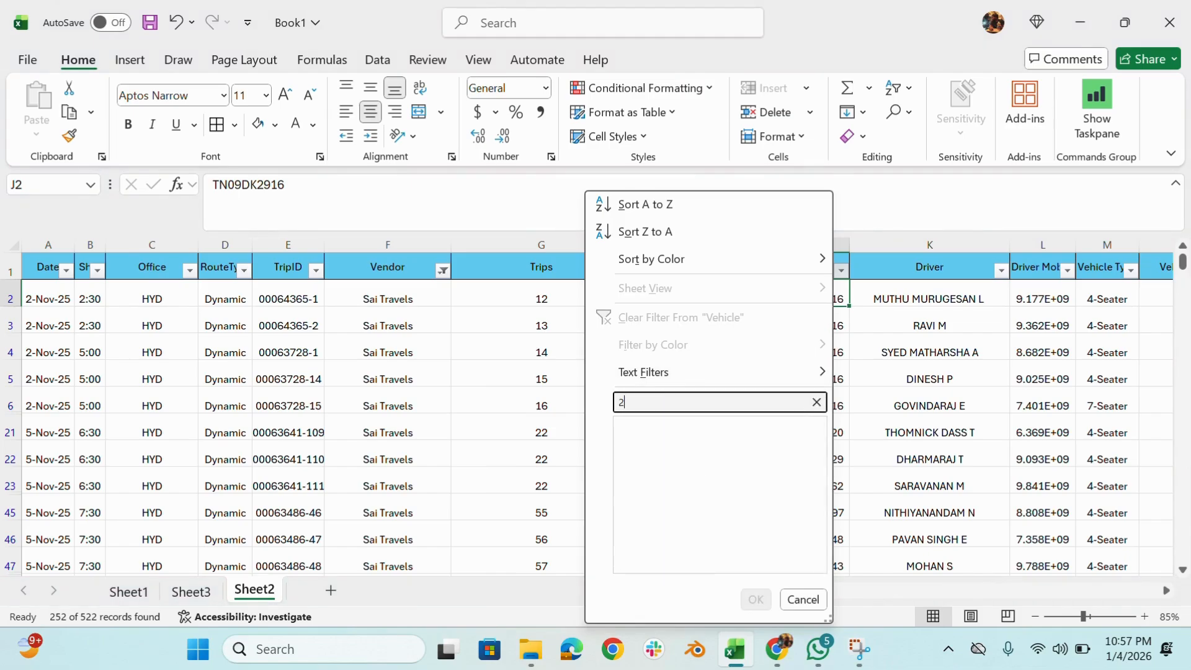
pyautogui.write('916')
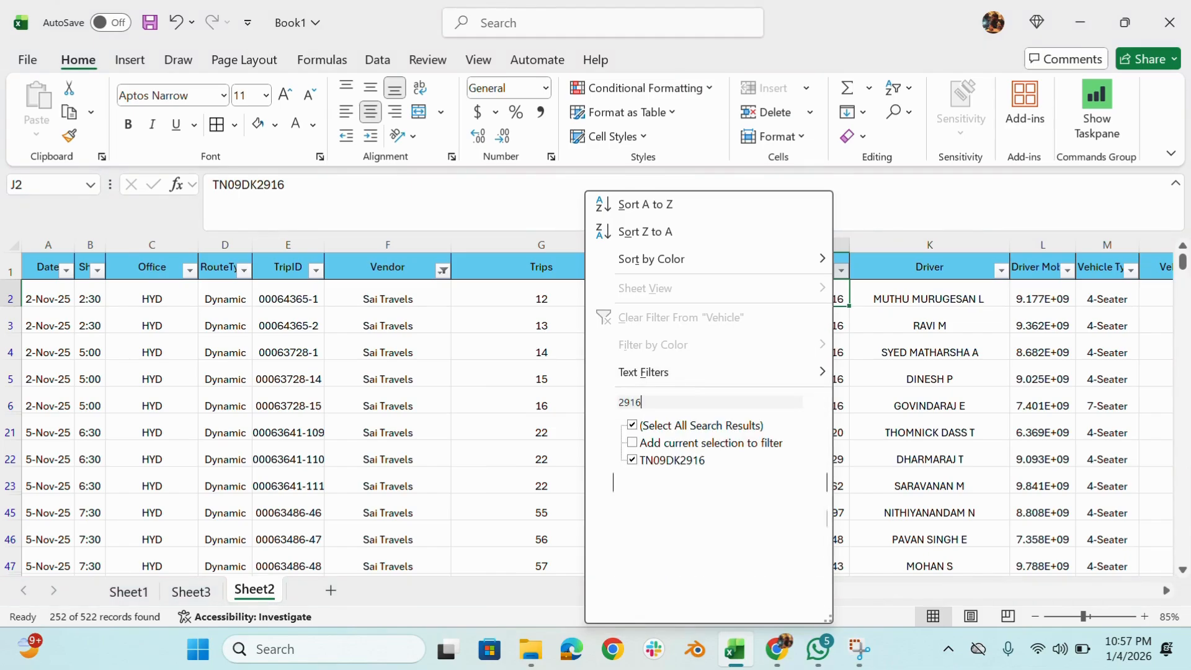
pyautogui.click(755, 599)
pyautogui.click(640, 456)
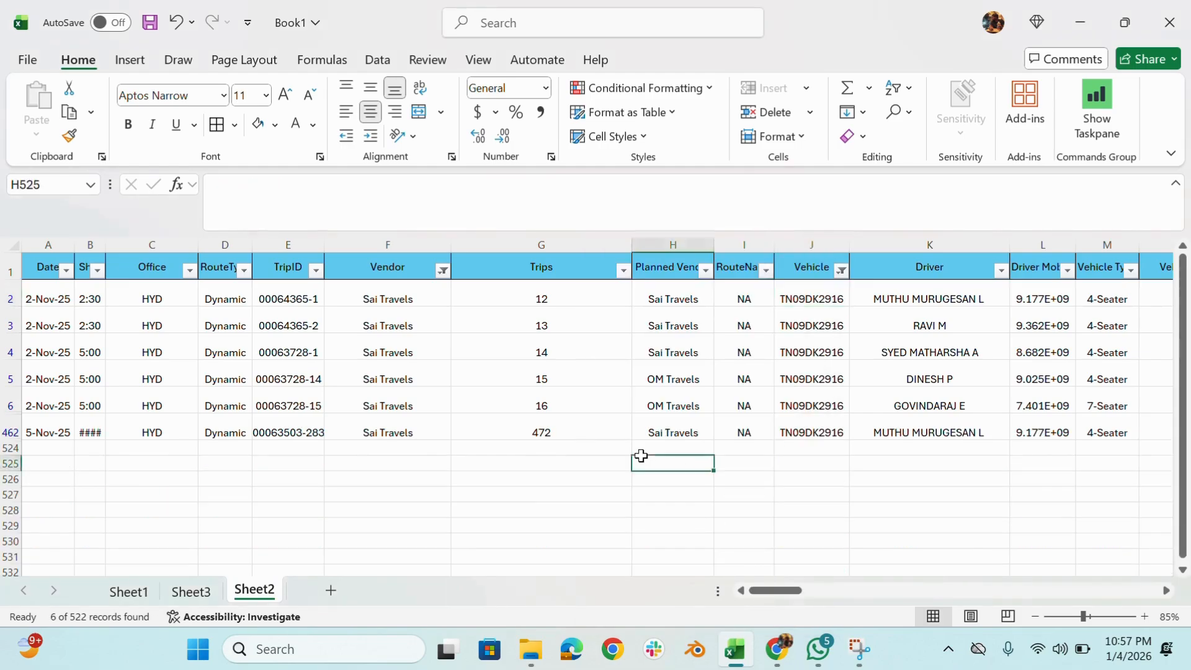
# Check the average of the filtered Trips values on Sheet2 against the Averageifs result on Sheet3
pyautogui.moveTo(554, 309)
pyautogui.mouseDown()
pyautogui.moveTo(553, 296)
pyautogui.moveTo(554, 436)
pyautogui.mouseUp()
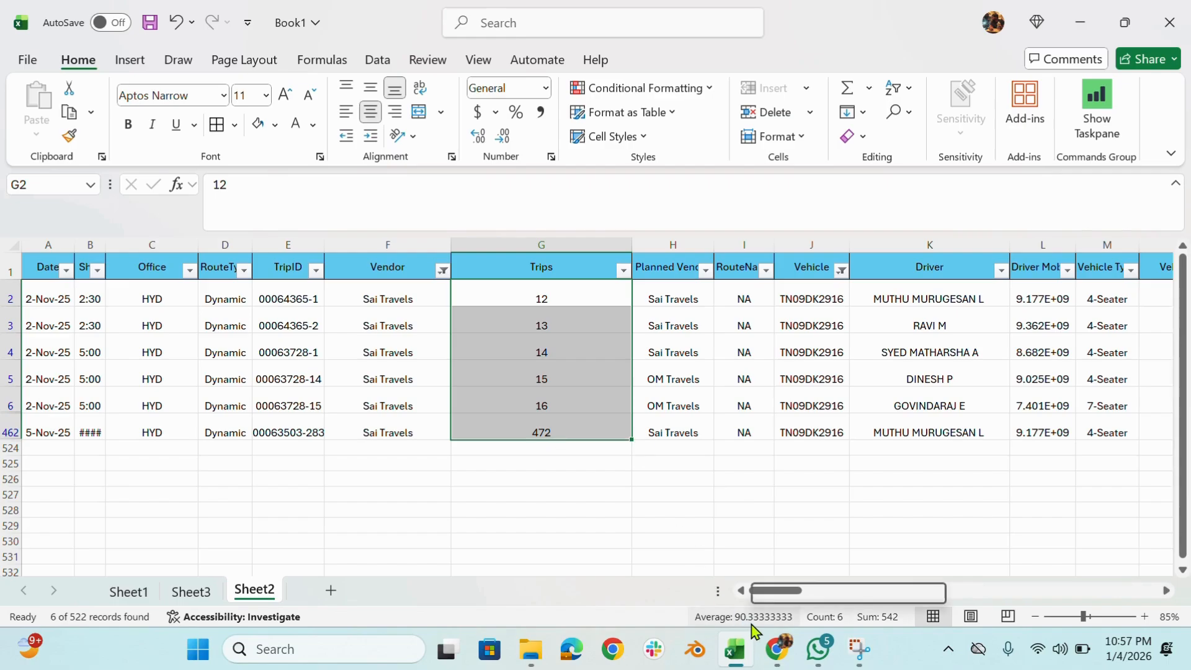
pyautogui.click(191, 591)
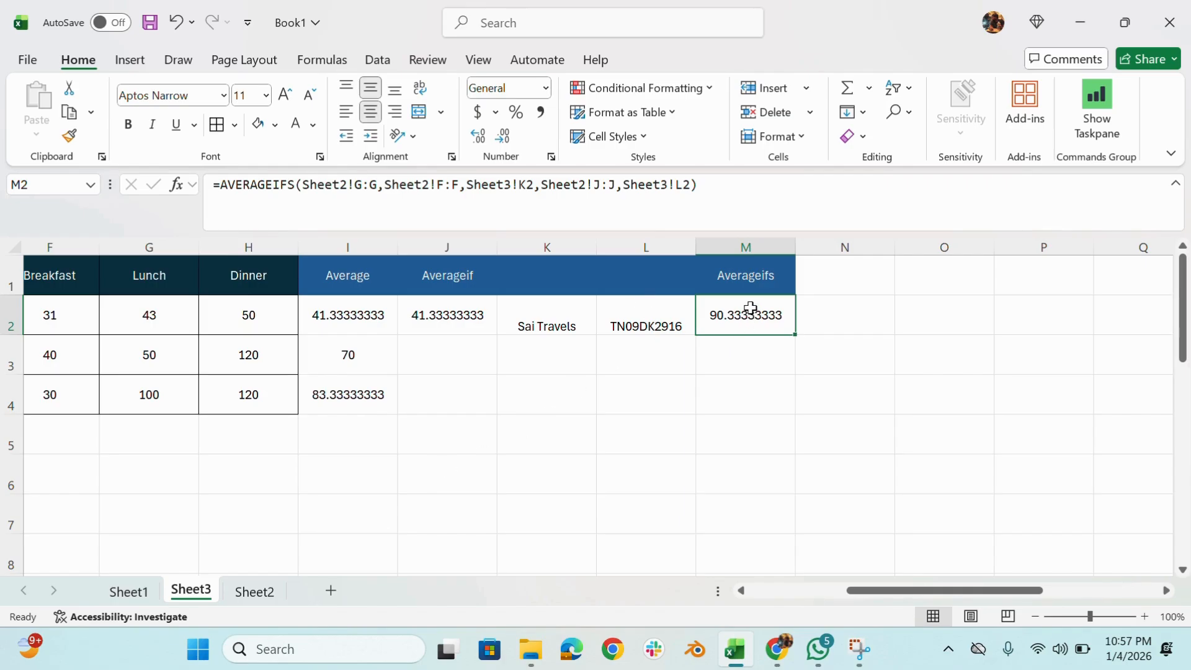
# Review the meal values in rows 2 and 3, the Averageif cells and the vendor criterion on Sheet3
pyautogui.moveTo(894, 593); pyautogui.dragTo(831, 614)
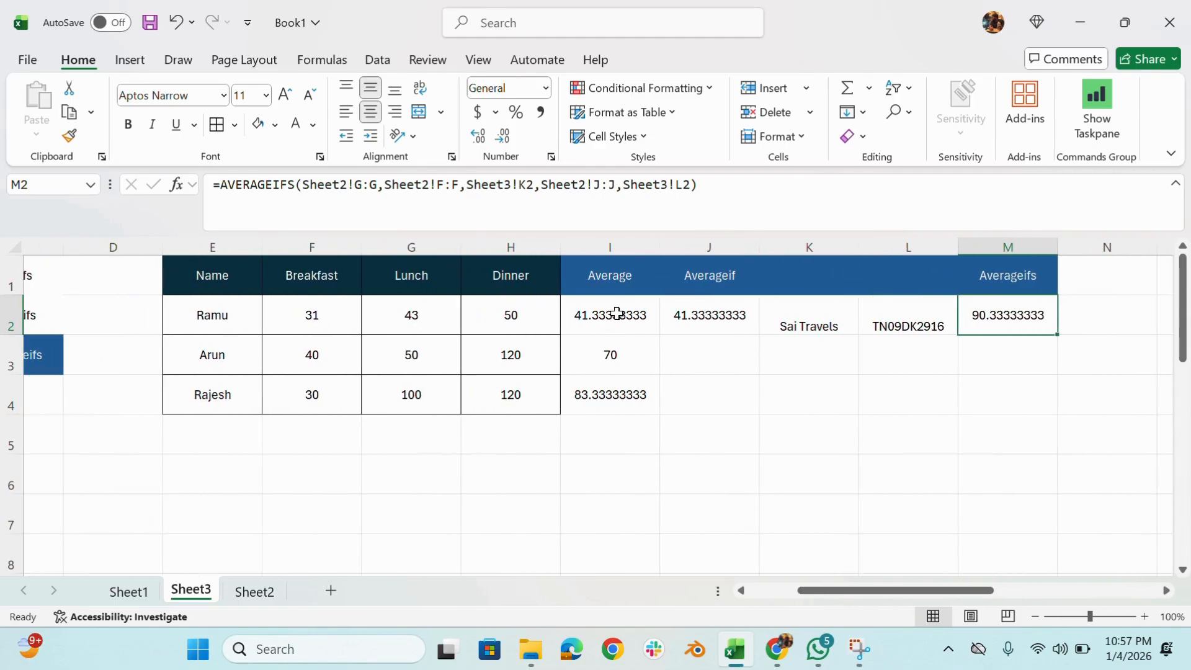
pyautogui.moveTo(327, 329); pyautogui.dragTo(486, 321)
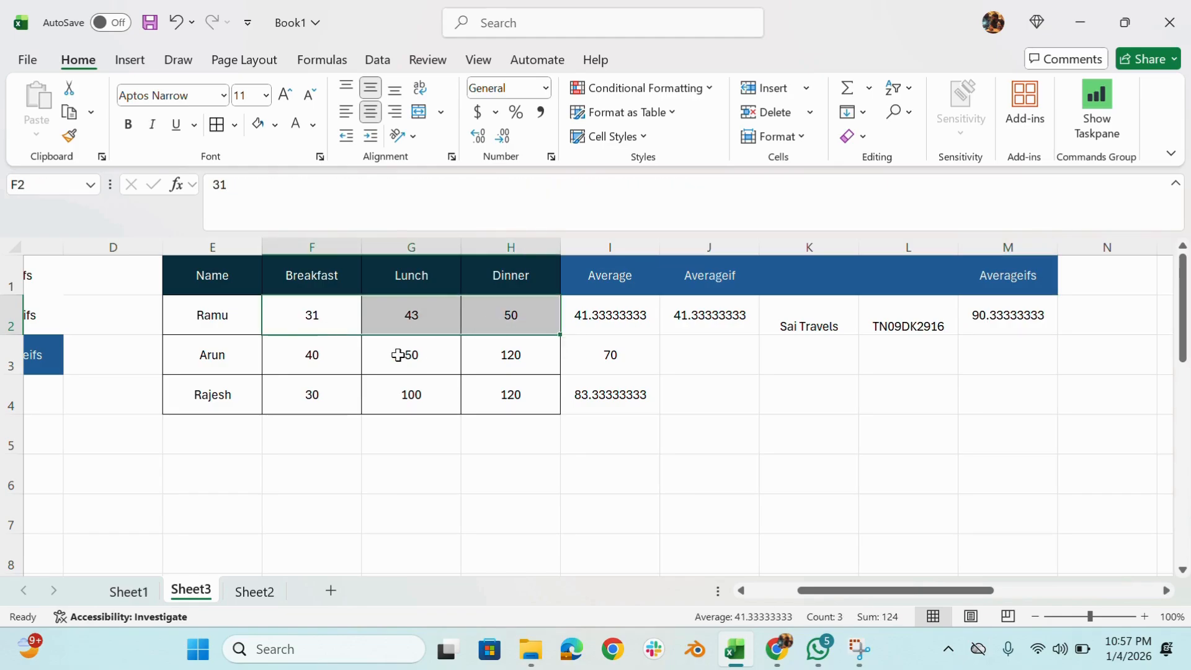
pyautogui.moveTo(339, 358); pyautogui.dragTo(478, 355)
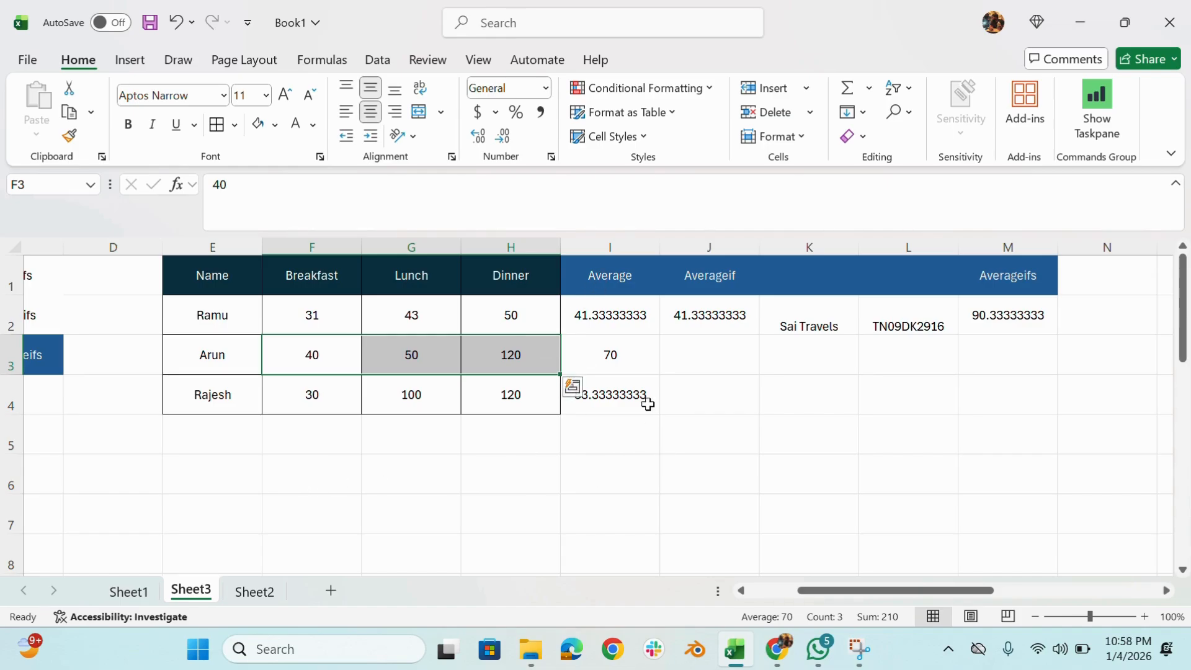
pyautogui.click(722, 281)
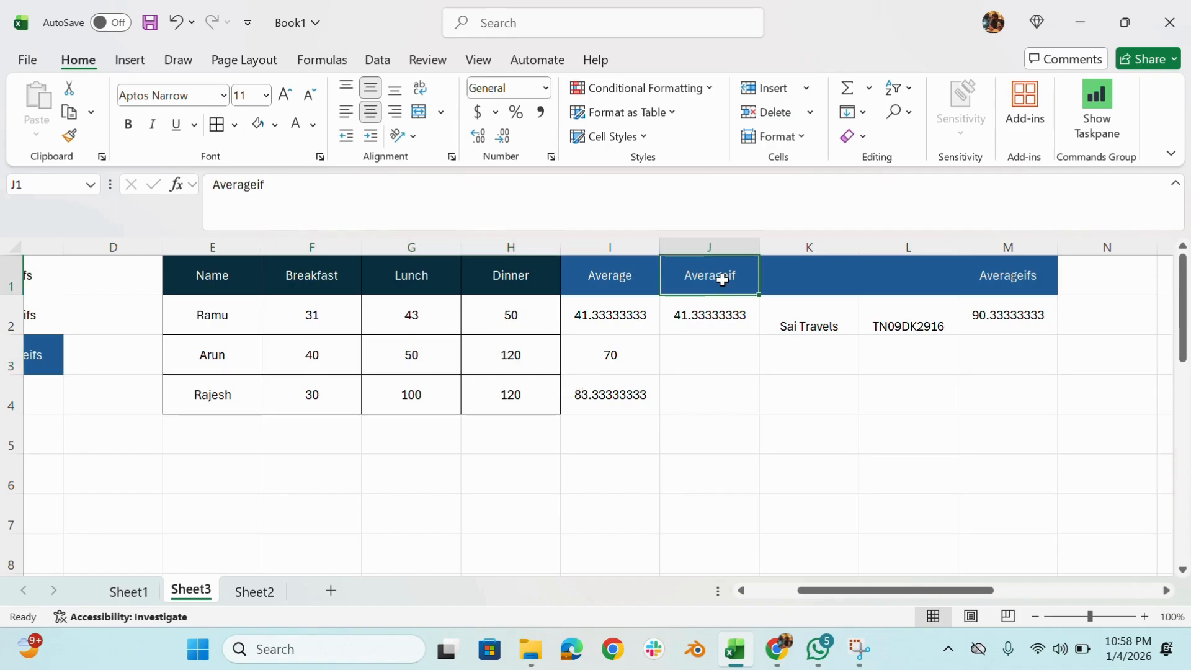
pyautogui.click(722, 320)
pyautogui.click(783, 323)
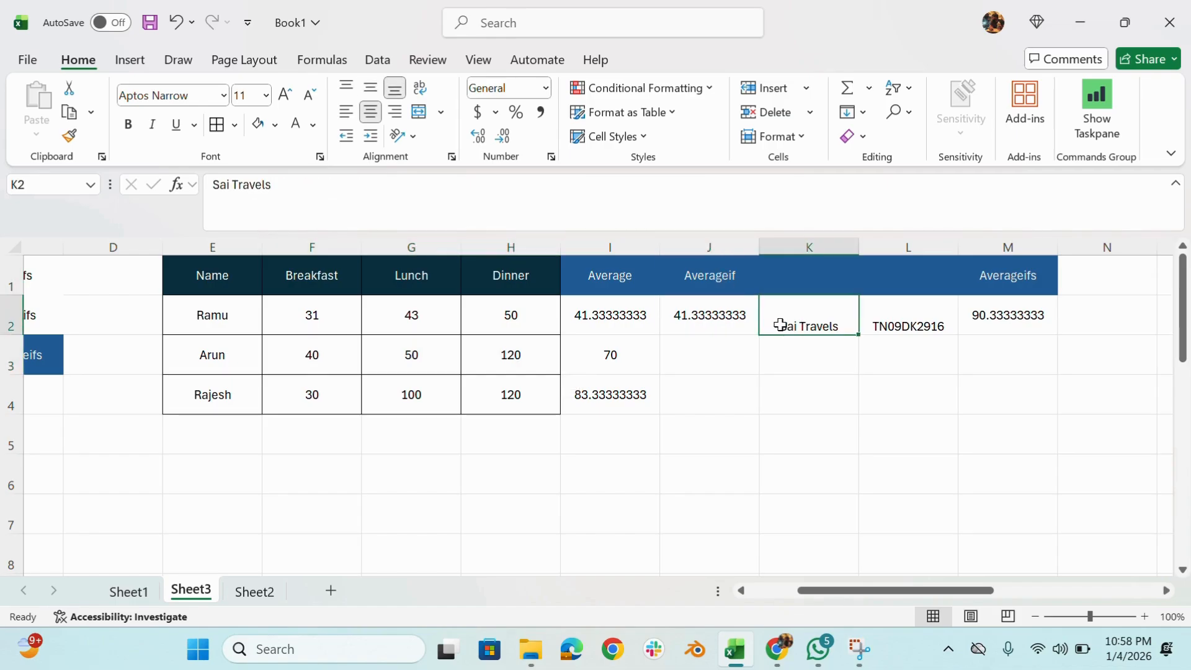
# Review the Averageif formula in J2, the meal values F2:H2, columns K to M and the function list A1:C3
pyautogui.click(691, 327)
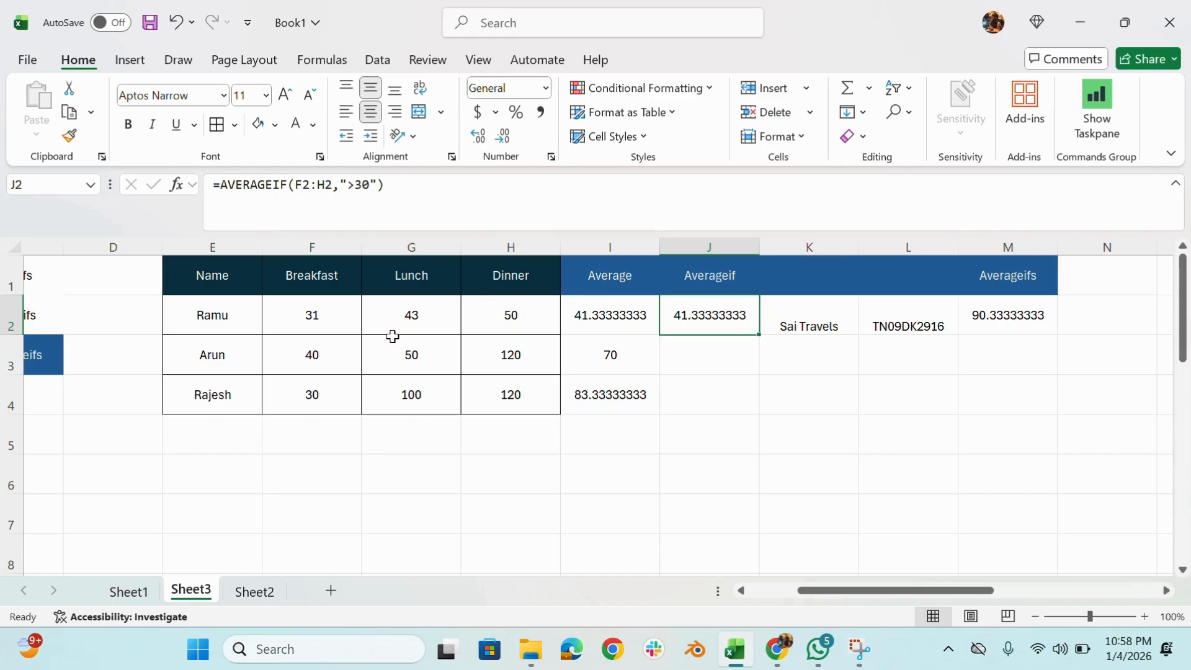
pyautogui.moveTo(309, 320); pyautogui.dragTo(530, 316)
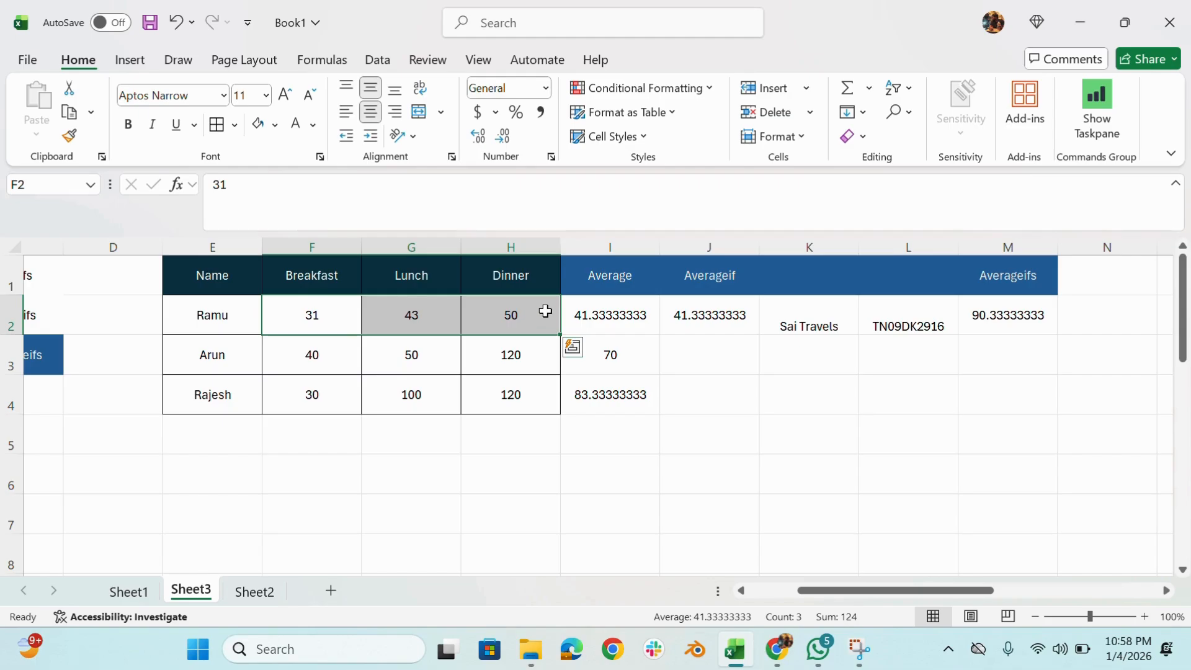
pyautogui.click(810, 247)
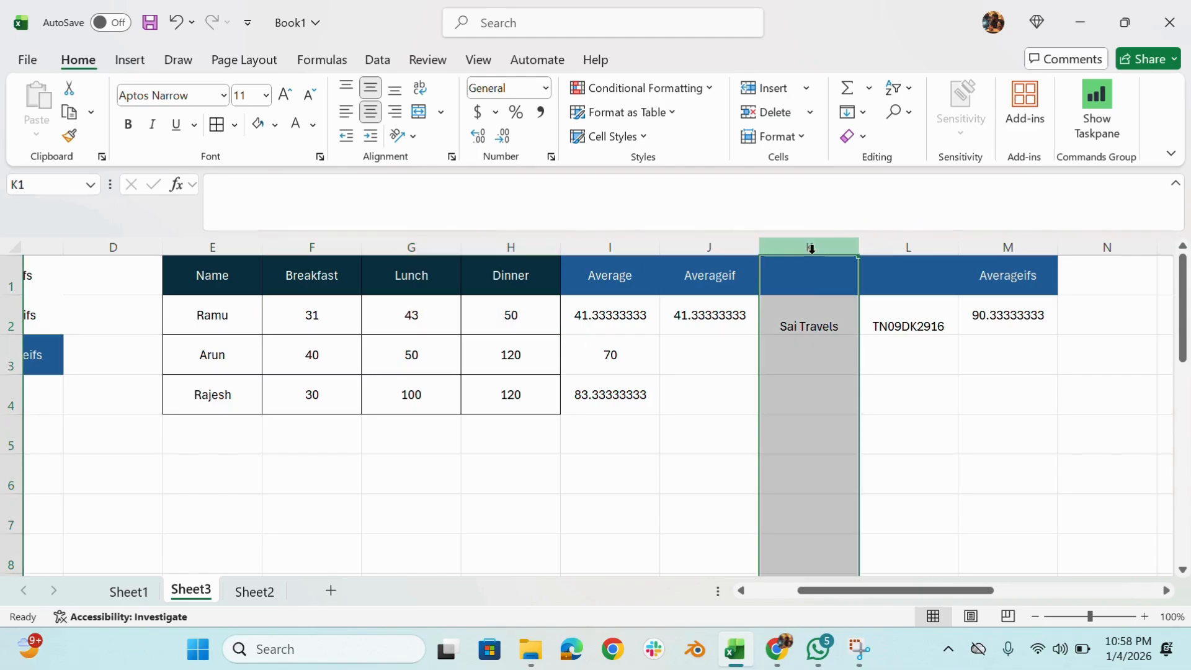
pyautogui.click(908, 243)
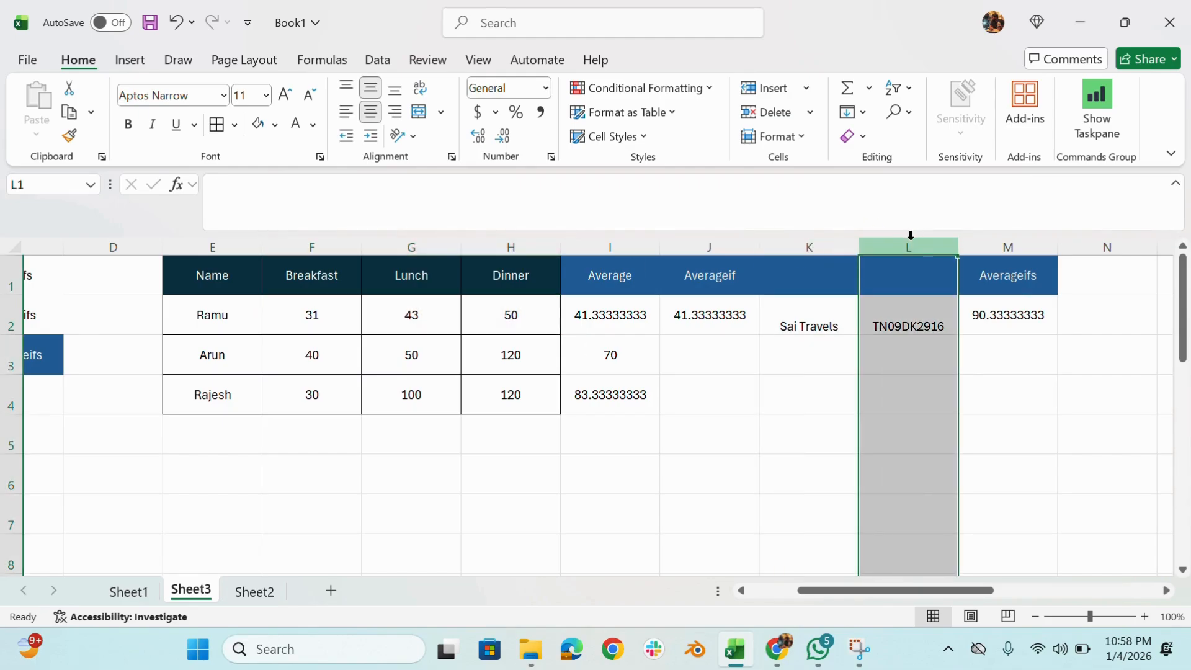
pyautogui.click(1018, 242)
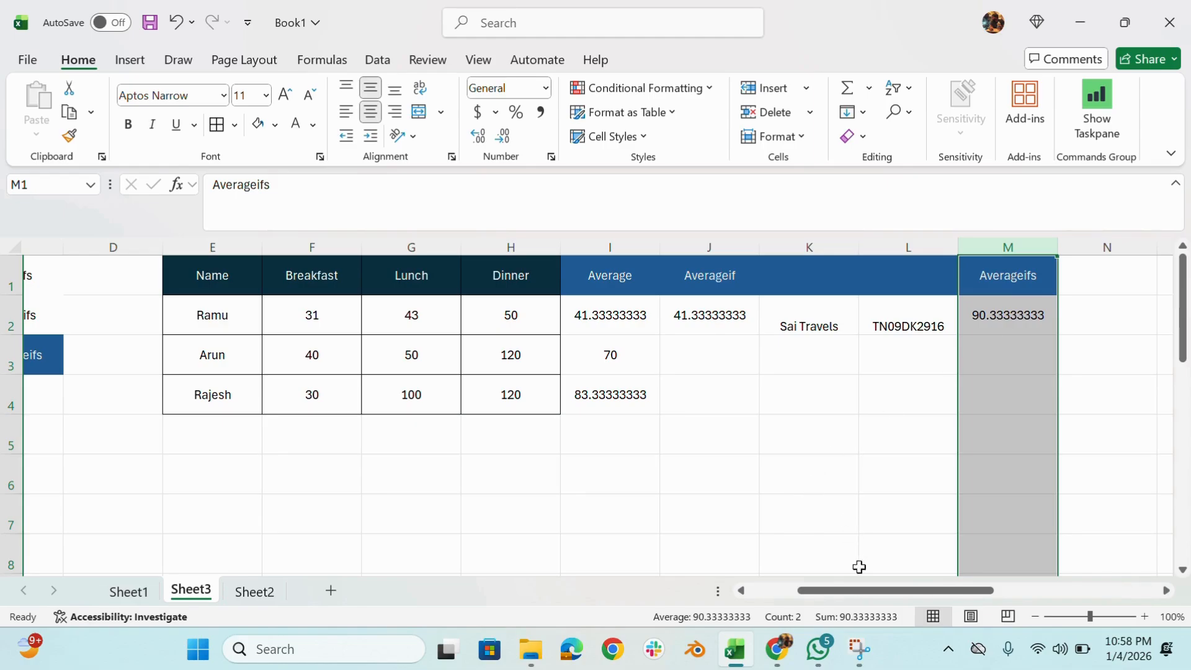
pyautogui.moveTo(862, 590); pyautogui.dragTo(700, 614)
pyautogui.moveTo(64, 277); pyautogui.dragTo(276, 352)
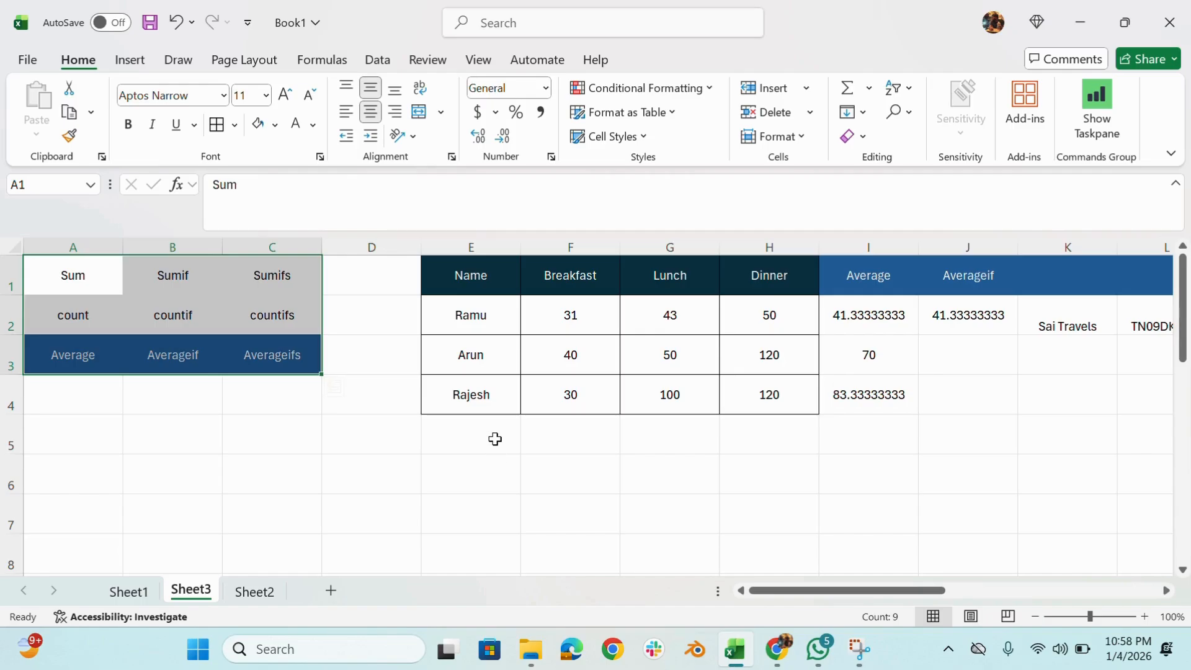
pyautogui.click(532, 46)
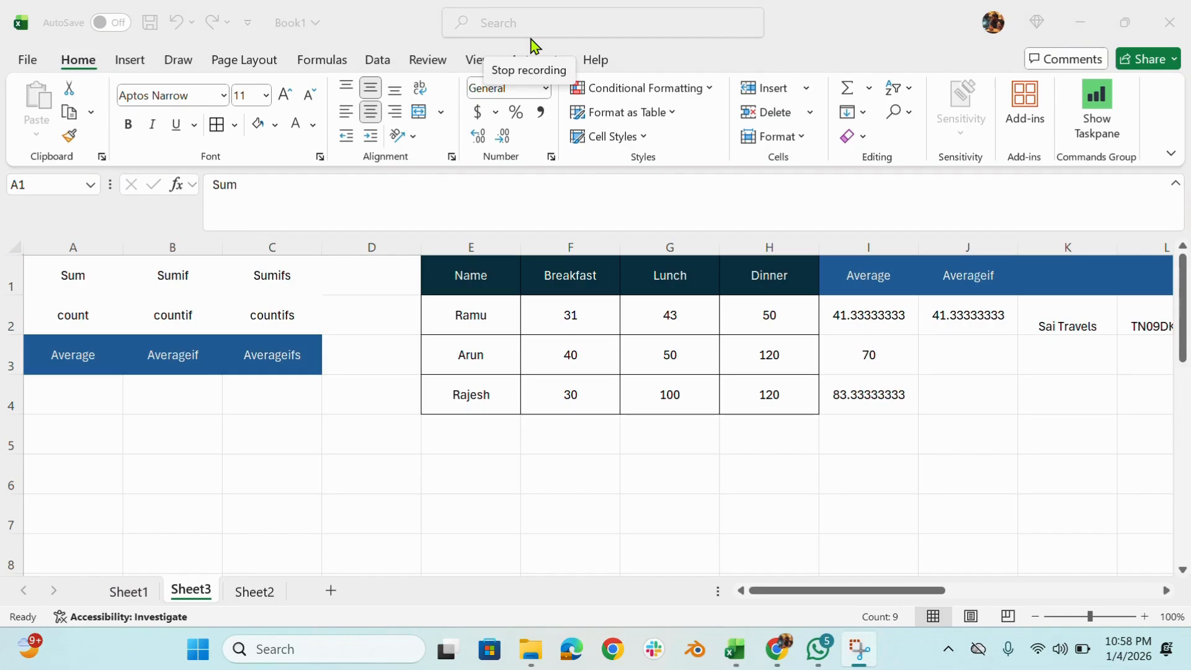
pyautogui.click(540, 42)
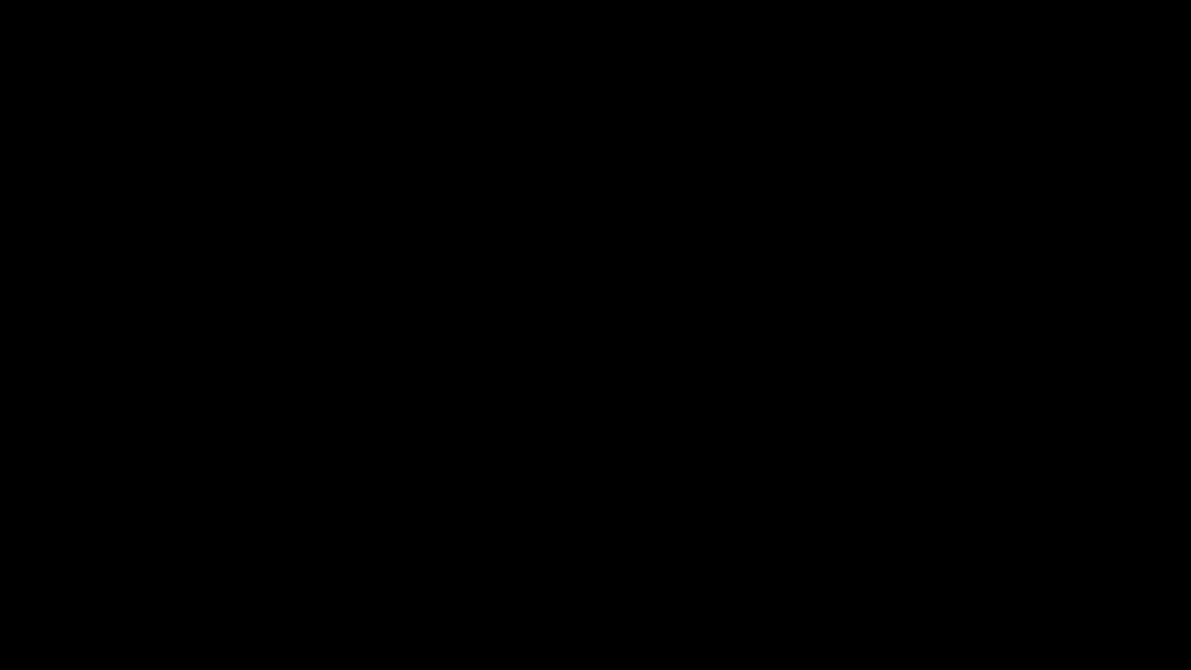